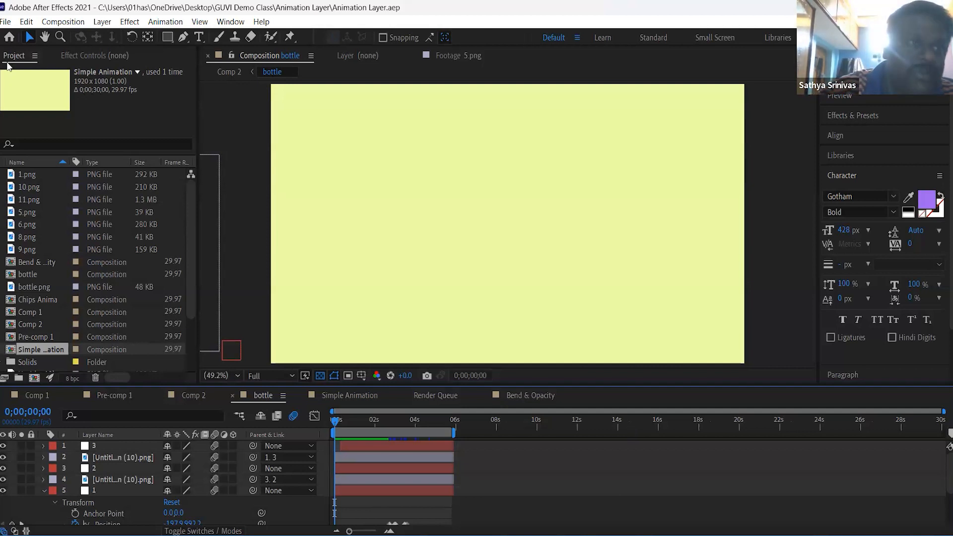
- Create a new, empty project
{"action": "left_click", "coordinate": [5, 22]}
{"action": "mouse_move", "coordinate": [17, 42]}
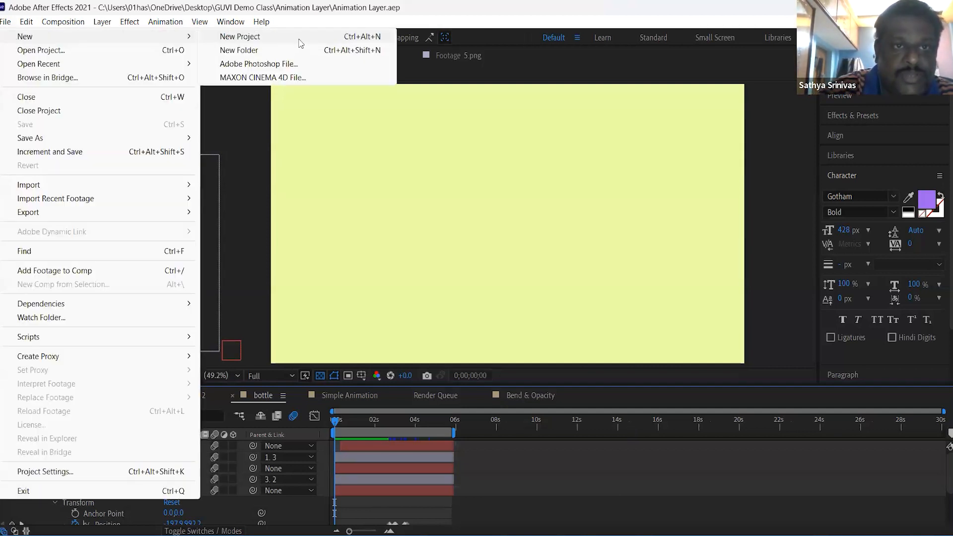
{"action": "left_click", "coordinate": [299, 40]}
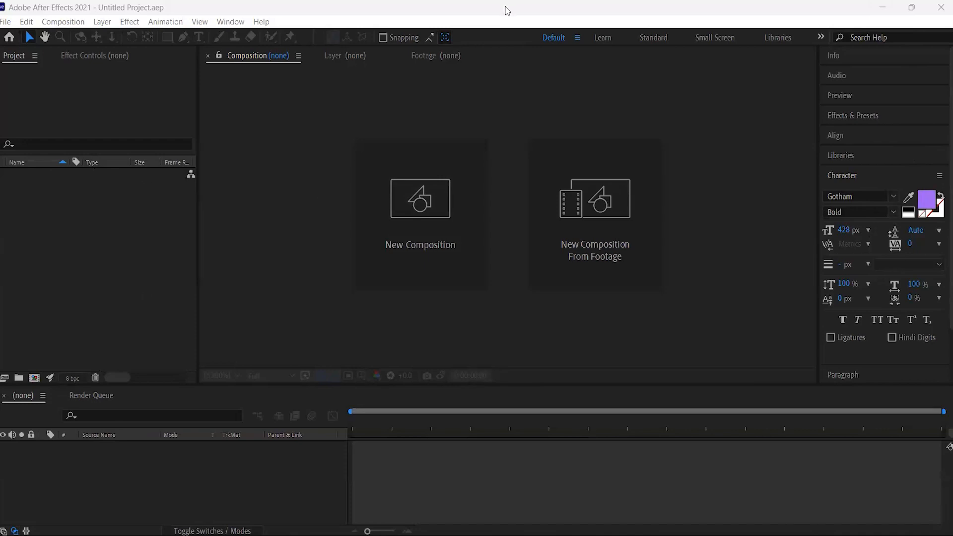
- Examine the list of available workspaces and the Project, Composition and Timeline panels of the Default workspace
{"action": "left_click", "coordinate": [230, 21]}
{"action": "mouse_move", "coordinate": [232, 39]}
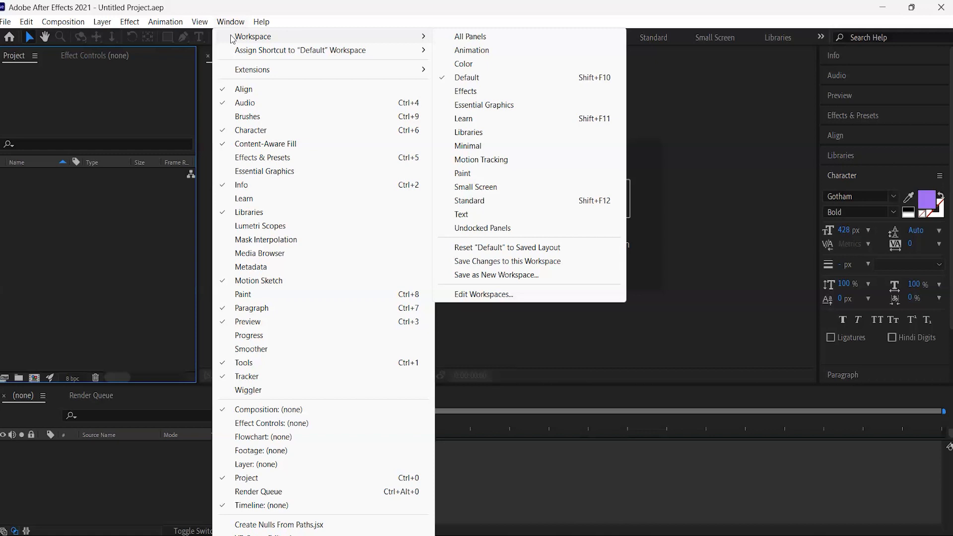
{"action": "left_click", "coordinate": [117, 70]}
{"action": "left_click", "coordinate": [258, 144]}
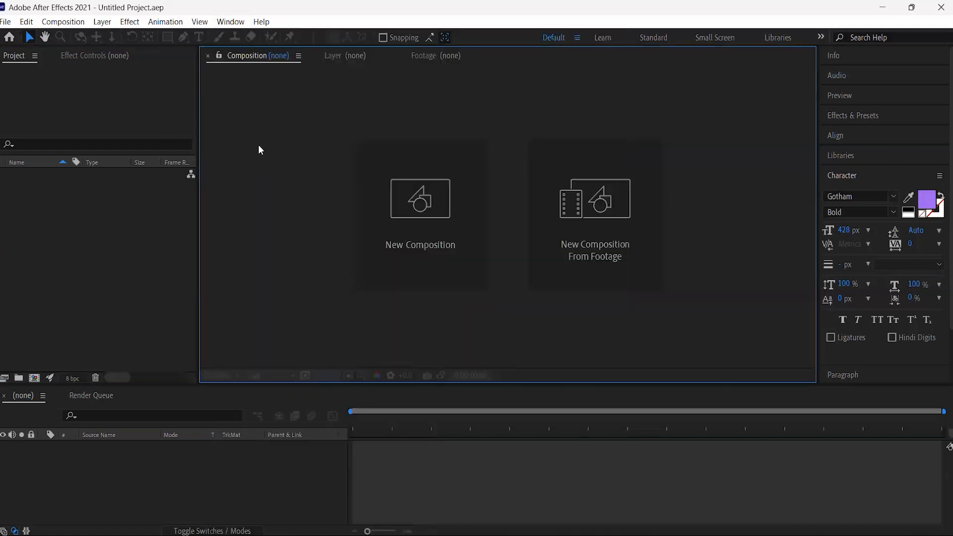
{"action": "left_click", "coordinate": [294, 467]}
{"action": "left_click", "coordinate": [149, 325]}
{"action": "left_click", "coordinate": [268, 272]}
{"action": "left_click", "coordinate": [170, 272]}
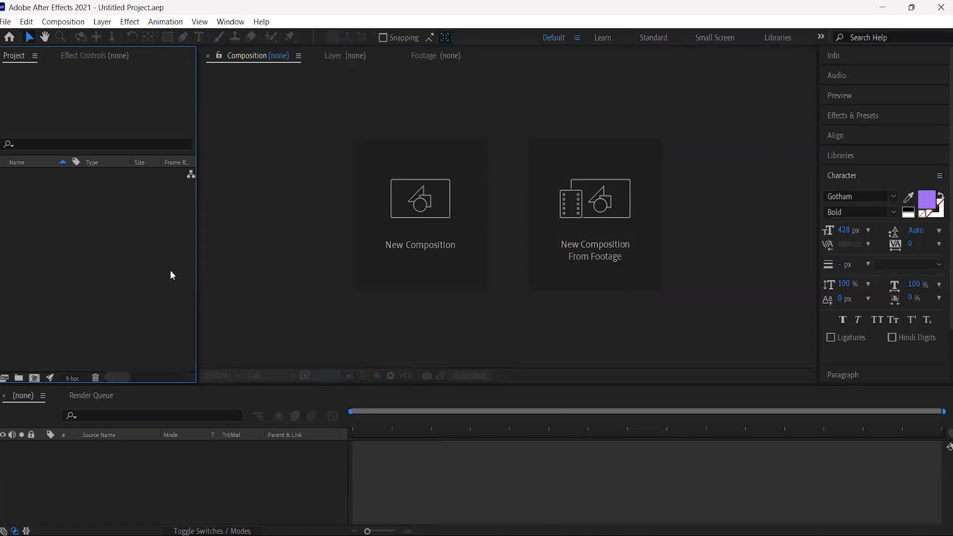
{"action": "left_click", "coordinate": [174, 466]}
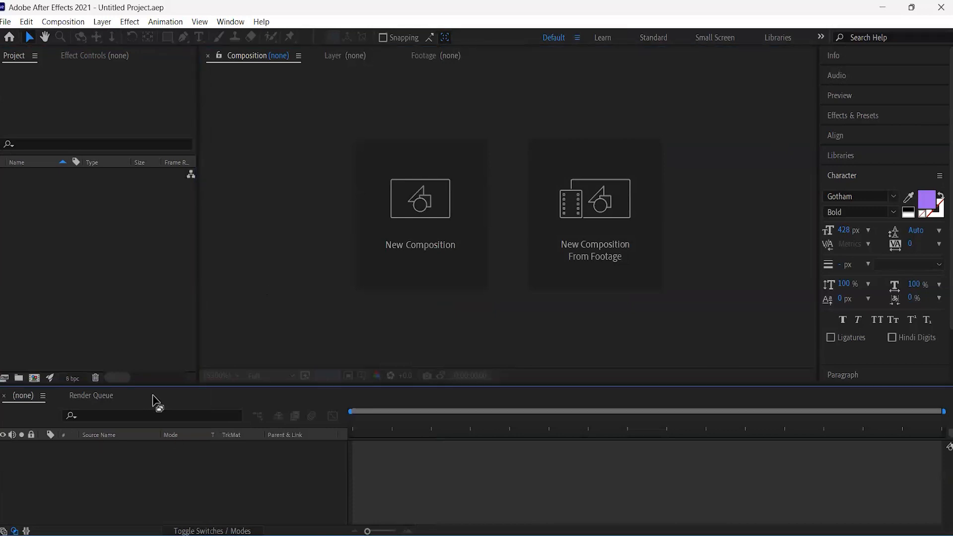
- Undock the Project panel, dock it back in its own column, and close the Effect Controls panel
{"action": "left_click", "coordinate": [43, 398]}
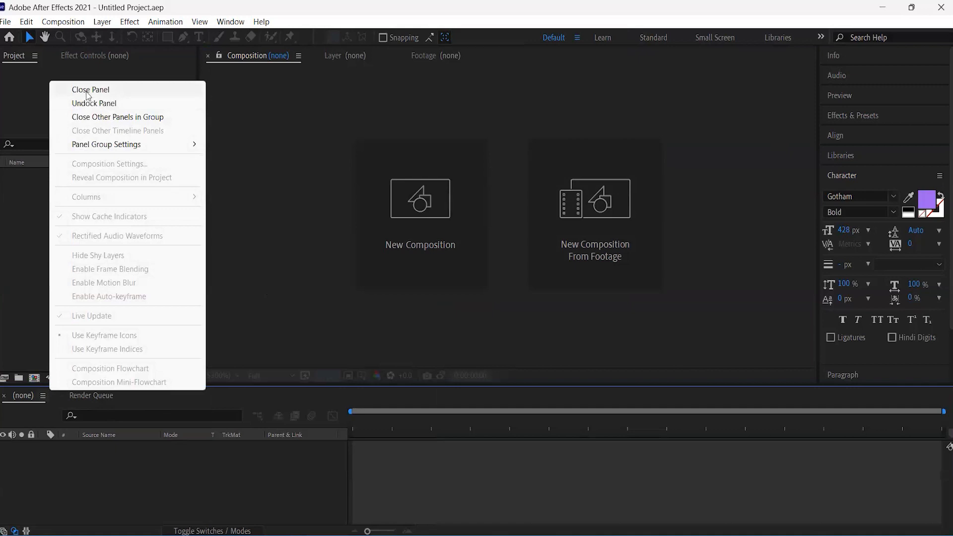
{"action": "left_click", "coordinate": [34, 56]}
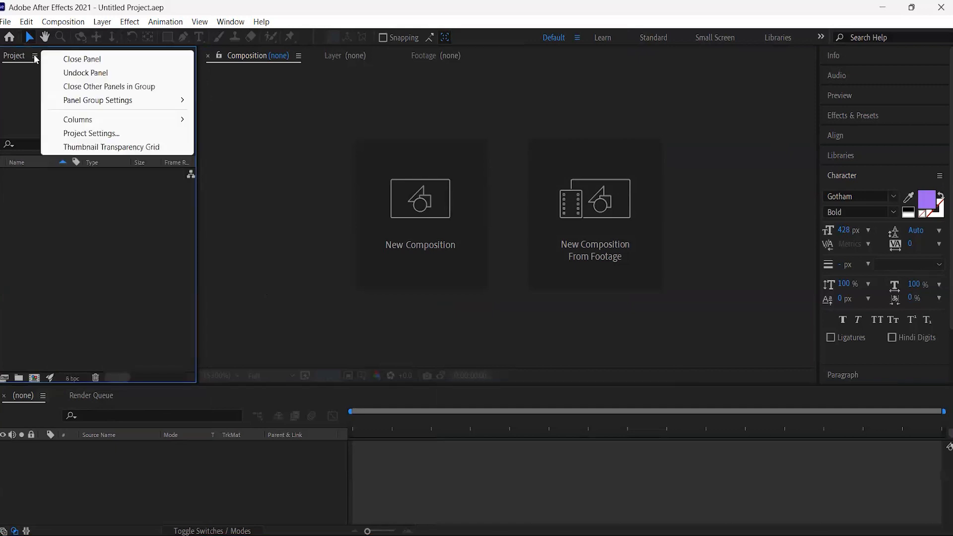
{"action": "left_click", "coordinate": [73, 75]}
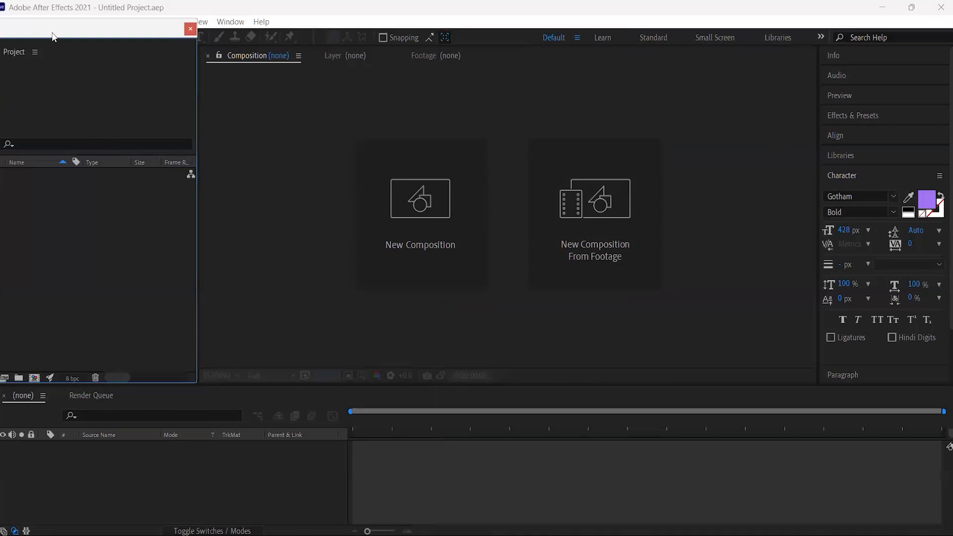
{"action": "left_click_drag", "start_coordinate": [55, 36], "coordinate": [7, 197]}
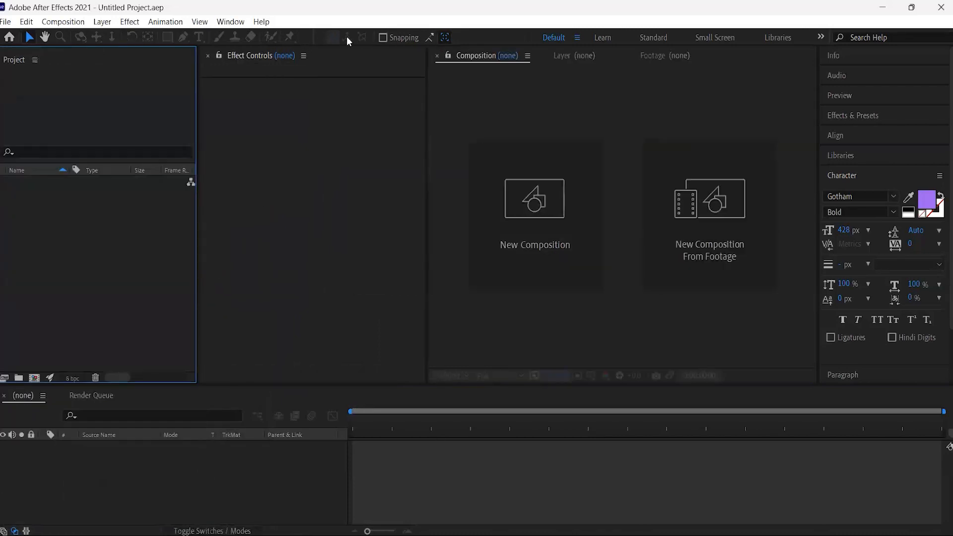
{"action": "left_click", "coordinate": [303, 56]}
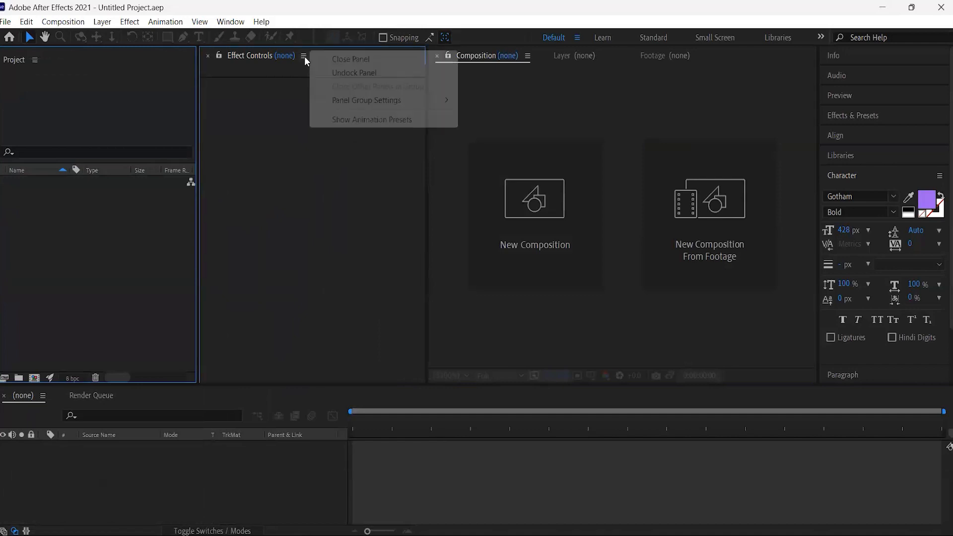
{"action": "left_click", "coordinate": [346, 60]}
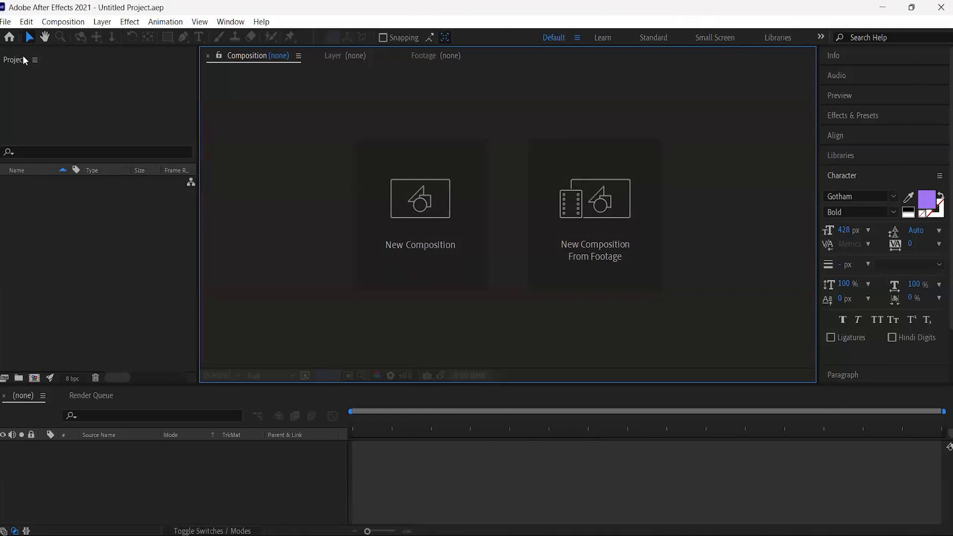
- Close the Preview, Audio and Info panels
{"action": "left_click", "coordinate": [868, 58]}
{"action": "left_click", "coordinate": [888, 156]}
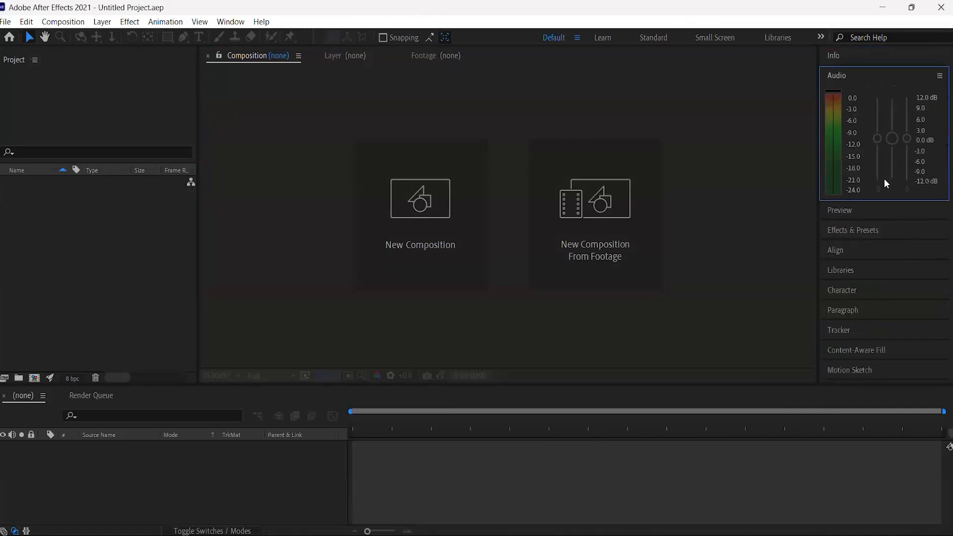
{"action": "left_click", "coordinate": [877, 218]}
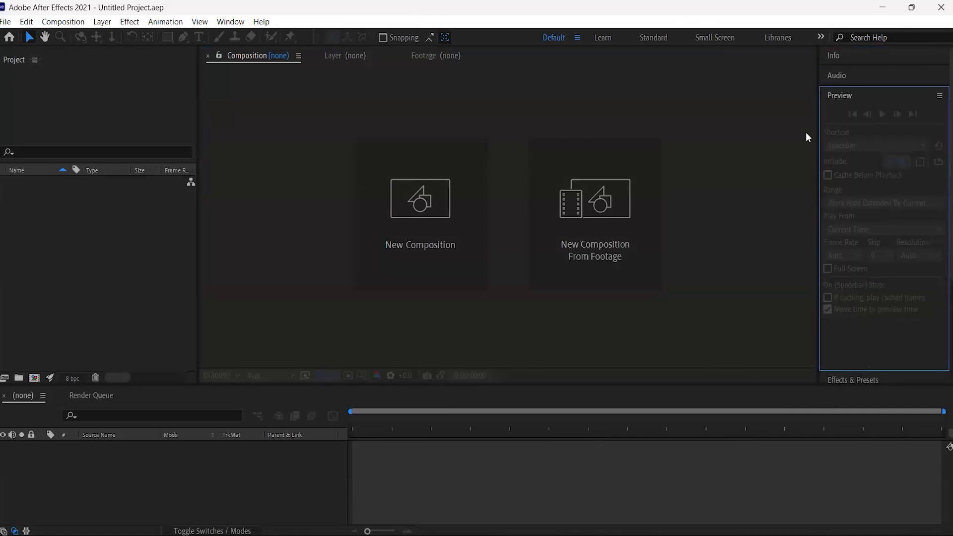
{"action": "right_click", "coordinate": [879, 102]}
{"action": "left_click", "coordinate": [871, 102]}
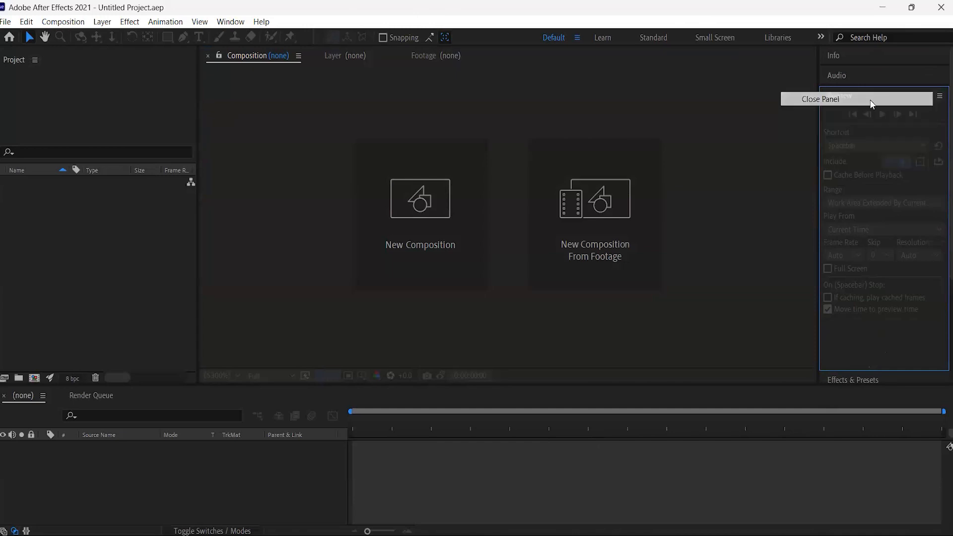
{"action": "left_click", "coordinate": [924, 75]}
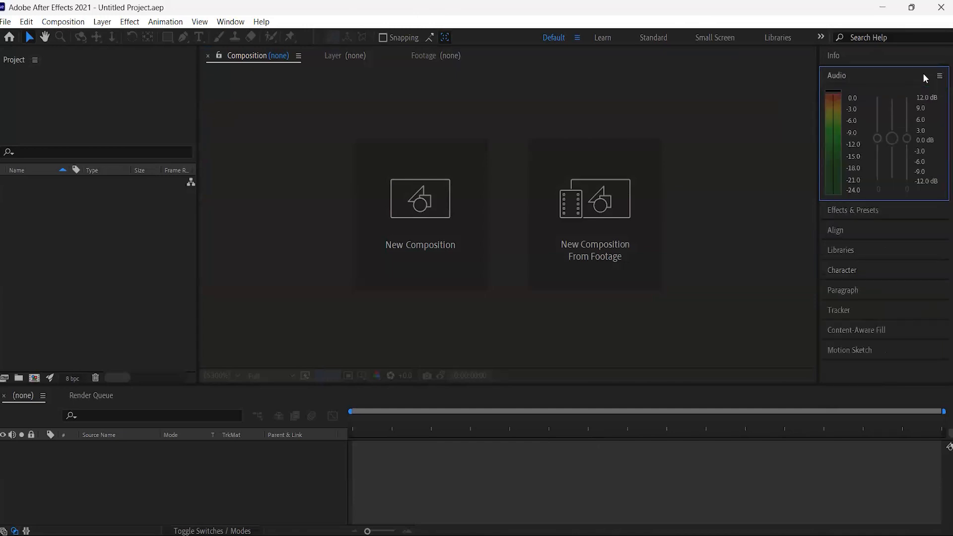
{"action": "left_click", "coordinate": [940, 76]}
{"action": "left_click", "coordinate": [895, 79]}
{"action": "left_click", "coordinate": [896, 59]}
{"action": "left_click", "coordinate": [940, 56]}
{"action": "left_click", "coordinate": [881, 60]}
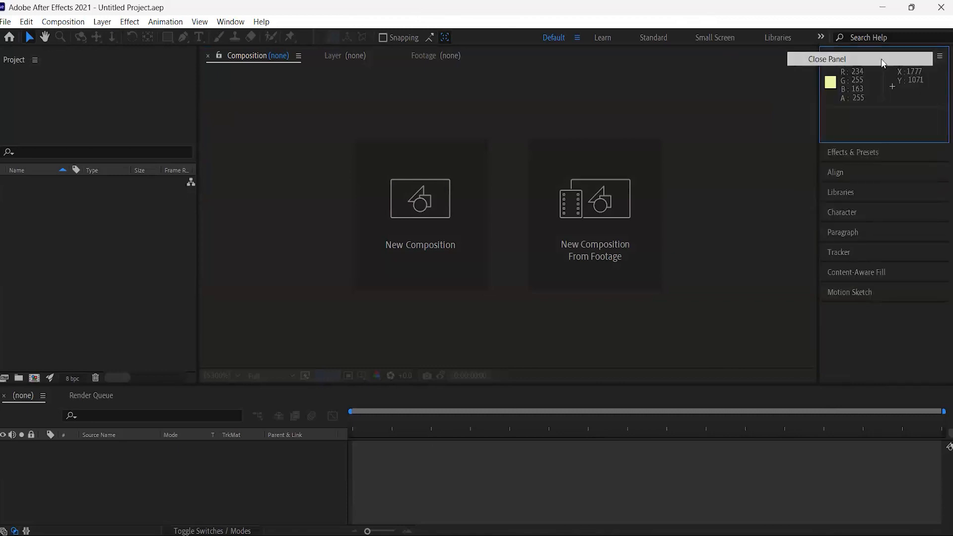
- Dock the Effects & Presets panel in its own column beside the Composition panel and close the Character panel
{"action": "left_click_drag", "start_coordinate": [910, 54], "coordinate": [872, 74]}
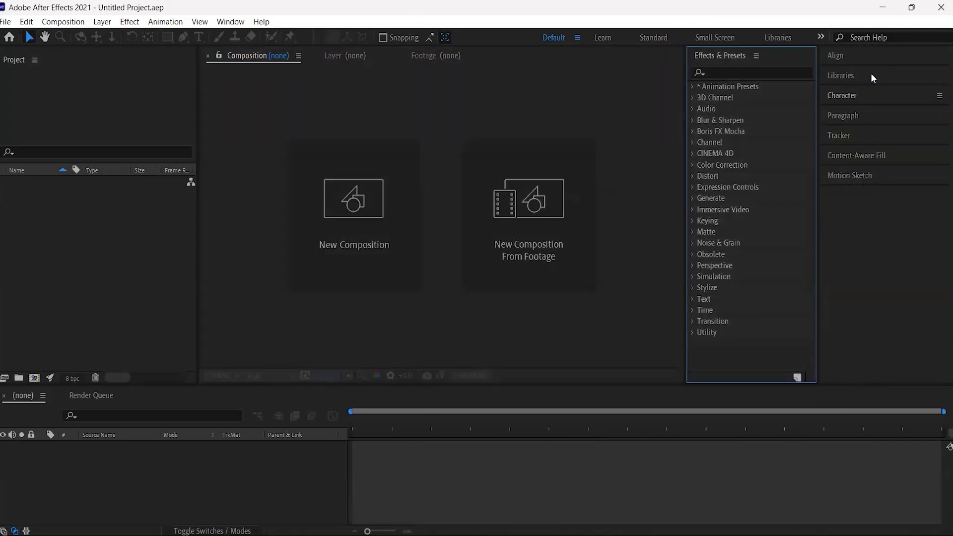
{"action": "right_click", "coordinate": [874, 96]}
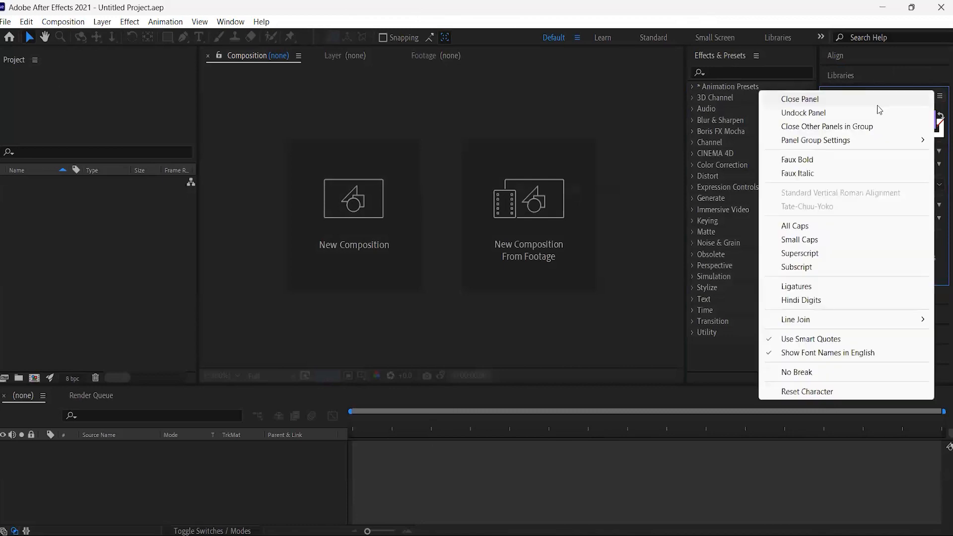
{"action": "left_click", "coordinate": [872, 100]}
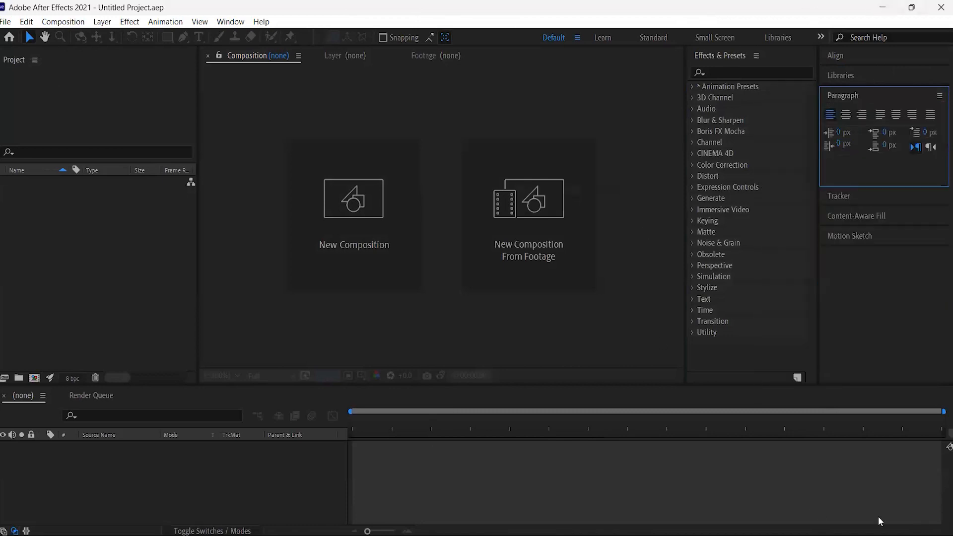
- Close all other panels grouped with Align, including Libraries, Paragraph, Tracker, Content-Aware Fill and Motion Sketch, and close Align too
{"action": "left_click", "coordinate": [894, 59]}
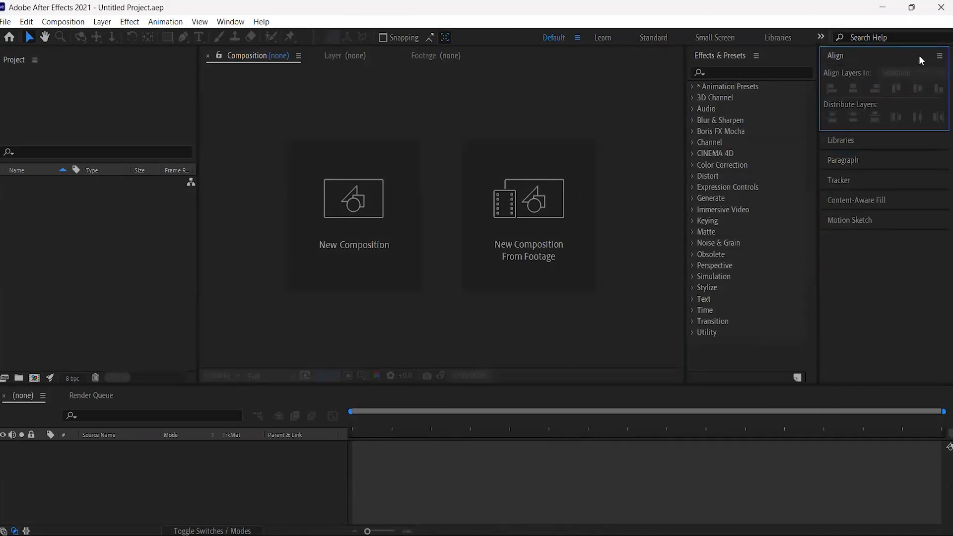
{"action": "left_click", "coordinate": [939, 56]}
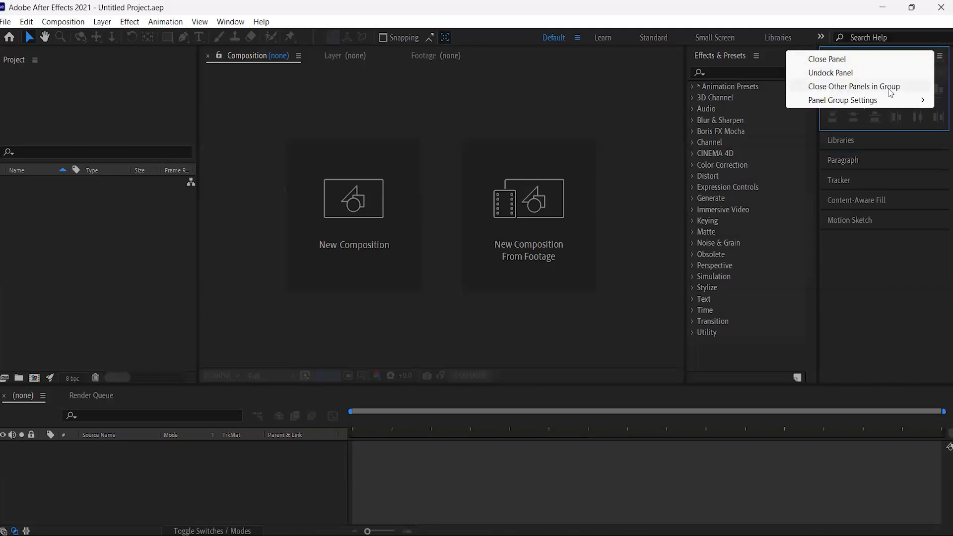
{"action": "left_click", "coordinate": [881, 278]}
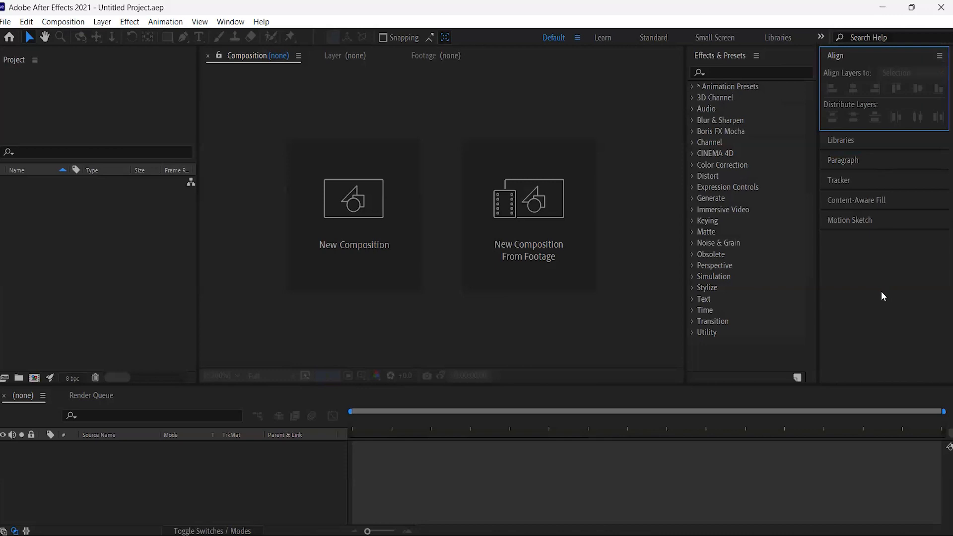
{"action": "left_click", "coordinate": [939, 56]}
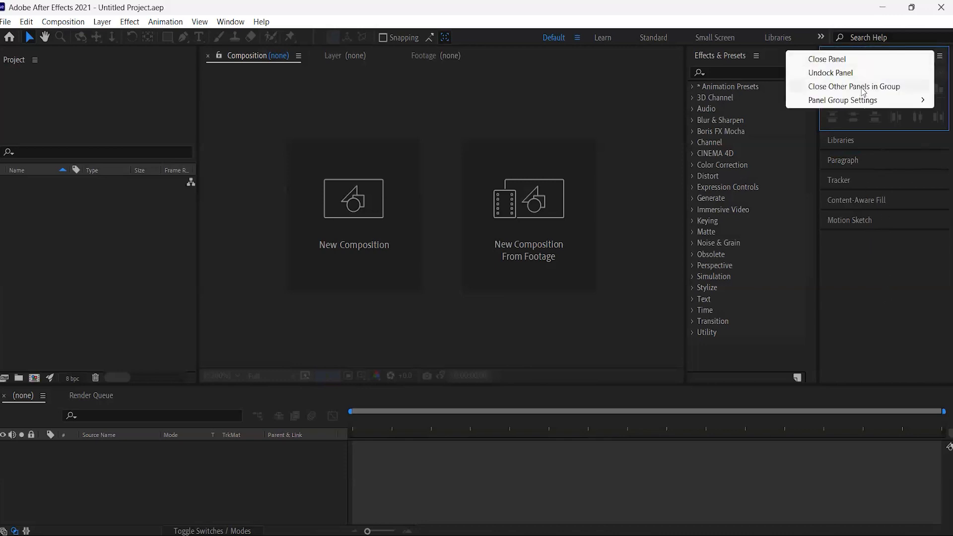
{"action": "left_click", "coordinate": [861, 88]}
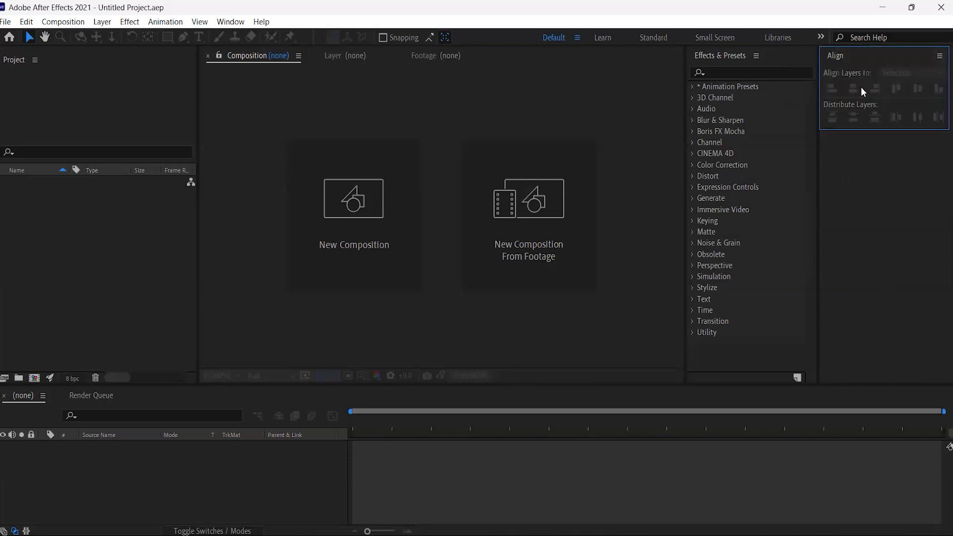
{"action": "left_click", "coordinate": [939, 57]}
{"action": "left_click", "coordinate": [828, 59]}
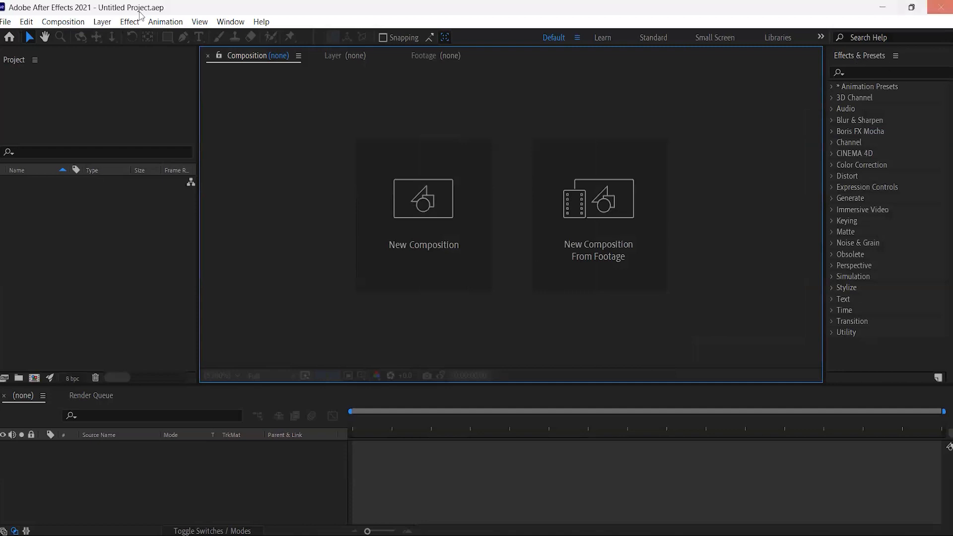
- Review the Project, Composition, Timeline and Effects & Presets panels by making each one active in turn
{"action": "left_click", "coordinate": [54, 246]}
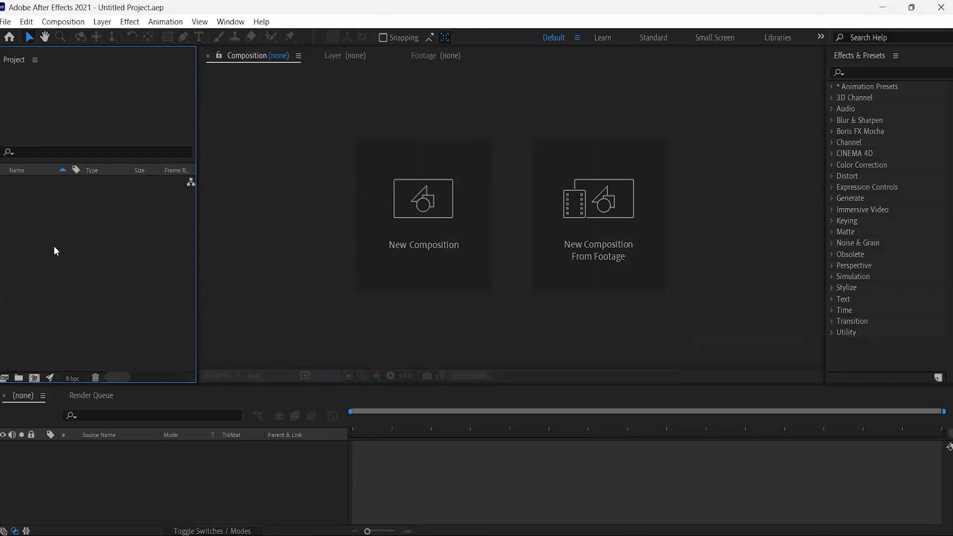
{"action": "left_click", "coordinate": [266, 183]}
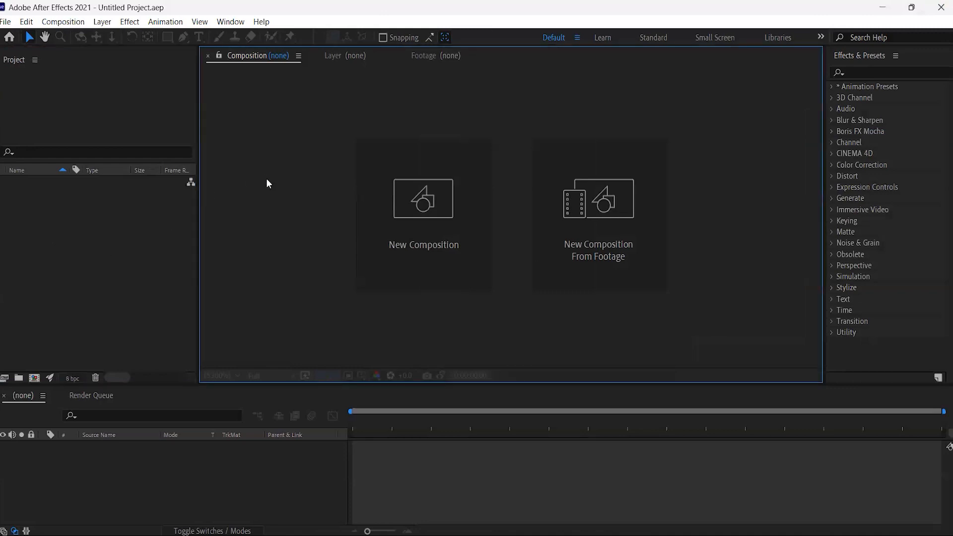
{"action": "left_click", "coordinate": [197, 494]}
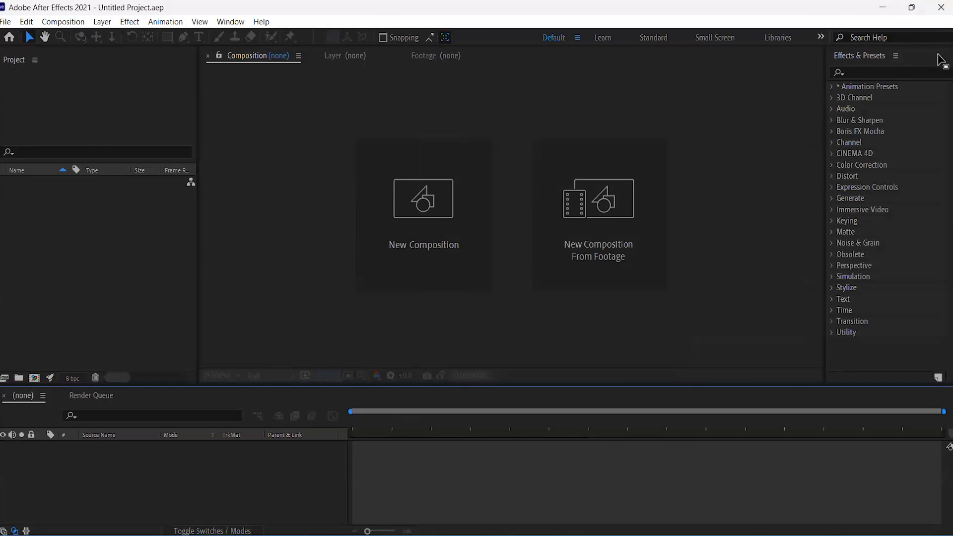
{"action": "left_click", "coordinate": [41, 246]}
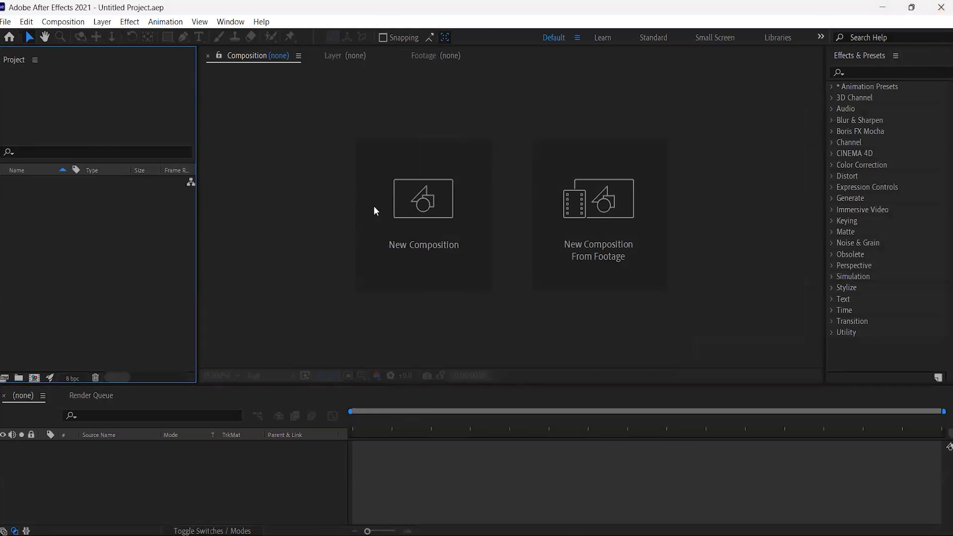
{"action": "left_click", "coordinate": [248, 470]}
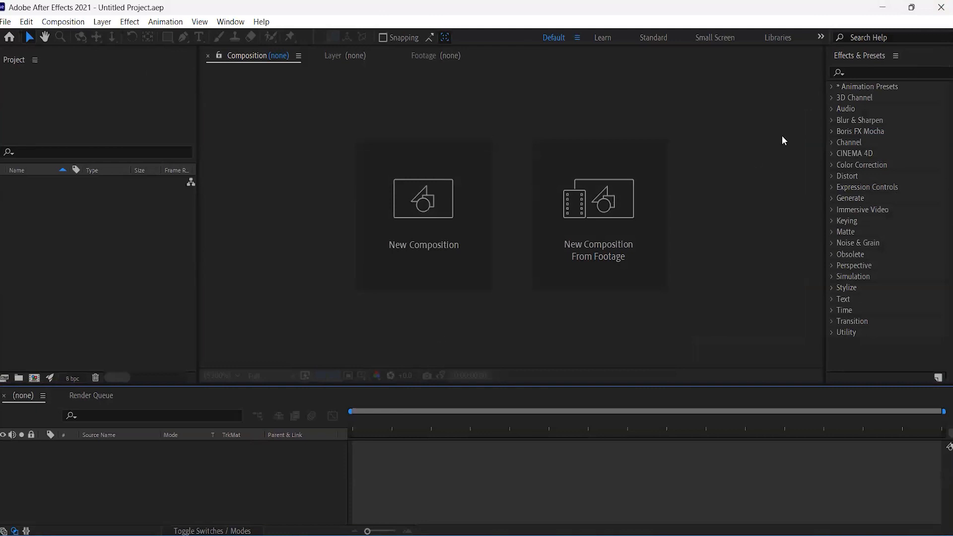
{"action": "left_click", "coordinate": [919, 64]}
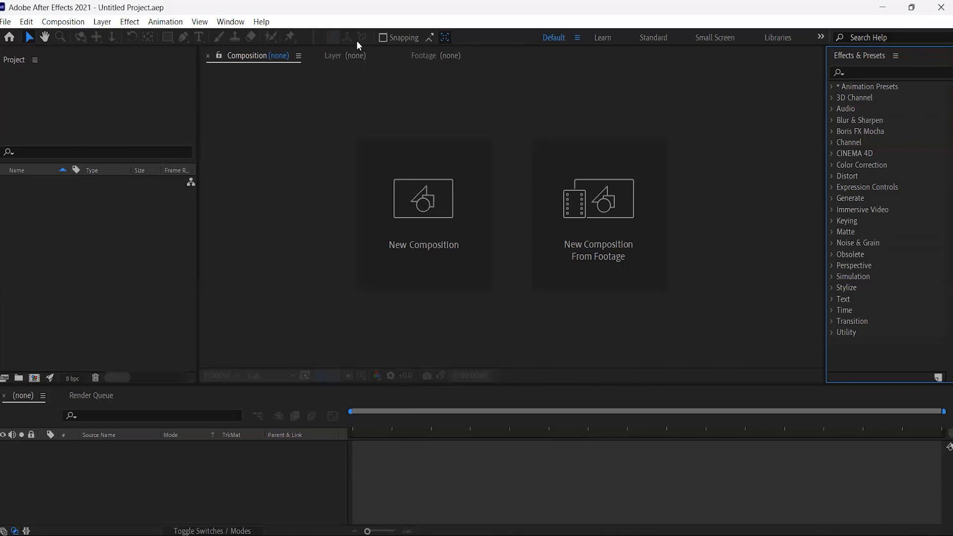
- Switch the workspace to the All Panels layout
{"action": "left_click", "coordinate": [231, 22]}
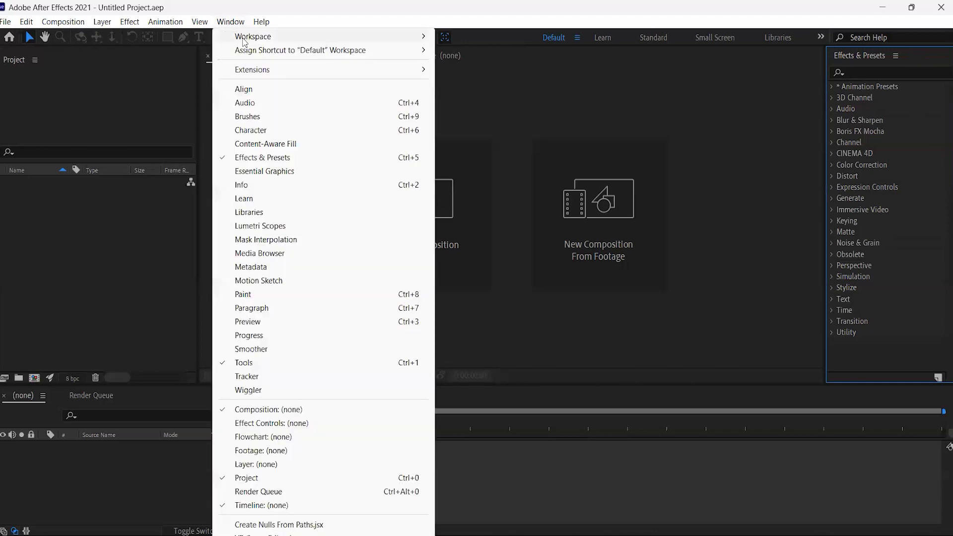
{"action": "mouse_move", "coordinate": [243, 41]}
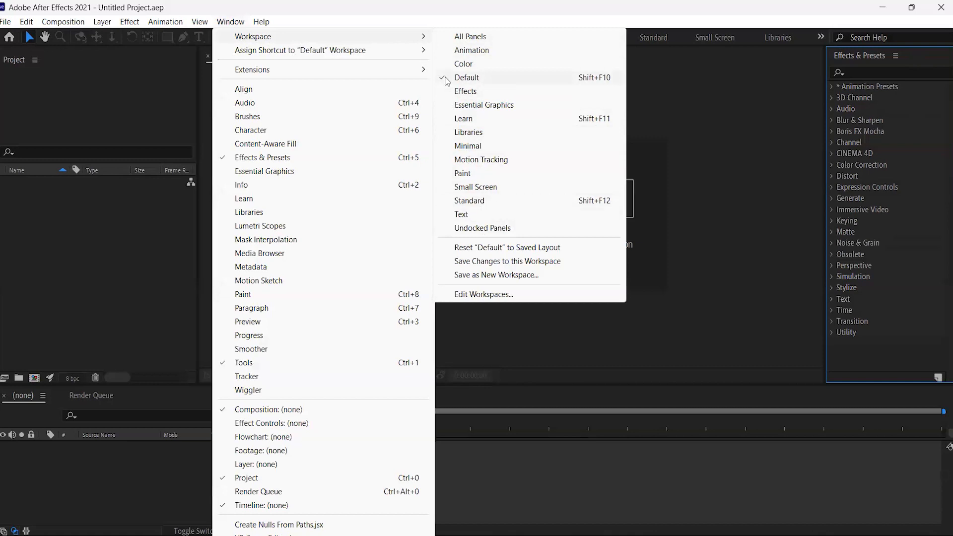
{"action": "left_click", "coordinate": [133, 255]}
{"action": "left_click", "coordinate": [224, 22]}
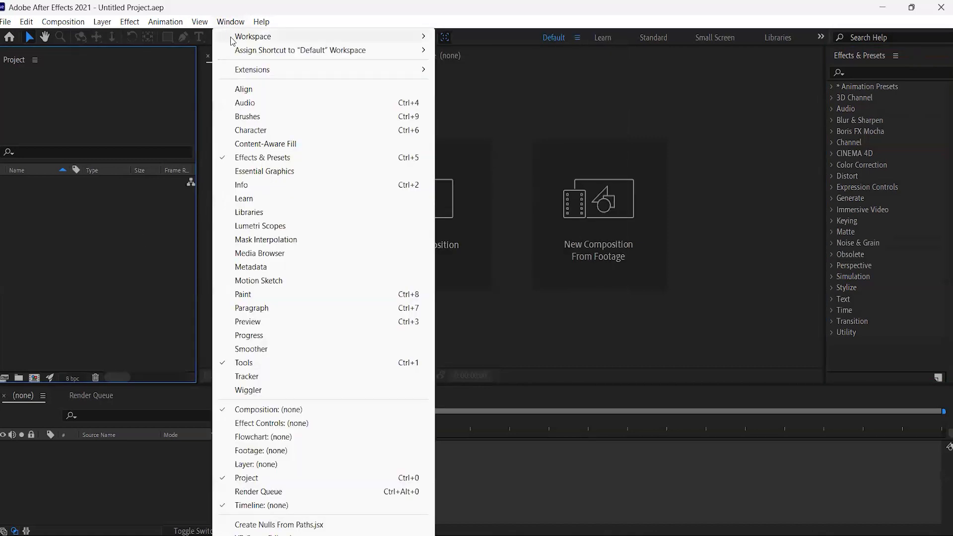
{"action": "mouse_move", "coordinate": [232, 40]}
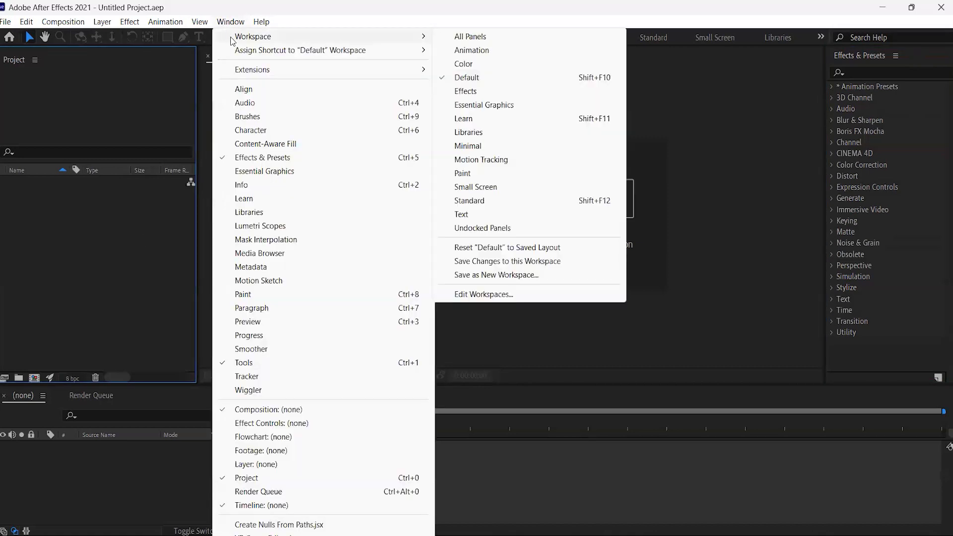
{"action": "left_click", "coordinate": [504, 37]}
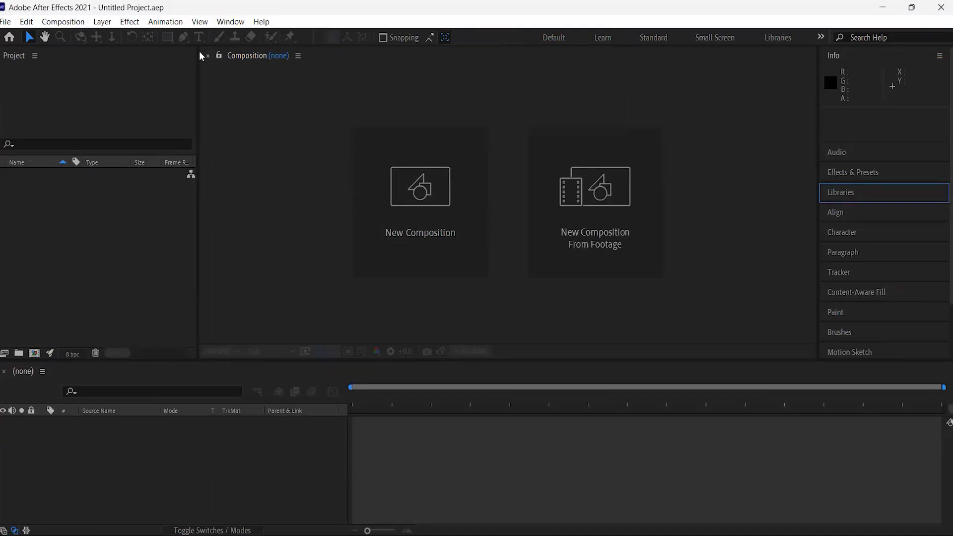
- Open the Edit Workspaces dialog to review the workspace order, cancel it, and switch to the Default workspace
{"action": "left_click", "coordinate": [232, 23]}
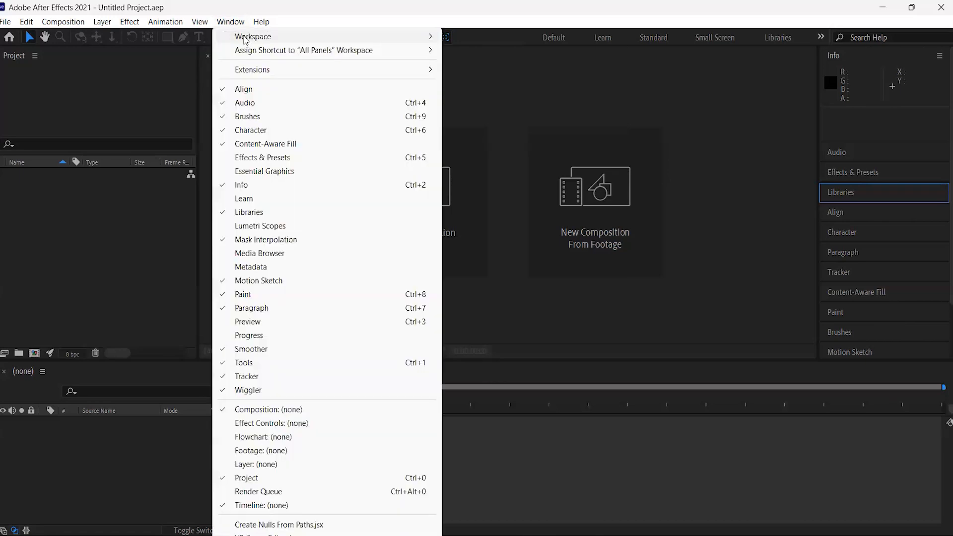
{"action": "mouse_move", "coordinate": [245, 39]}
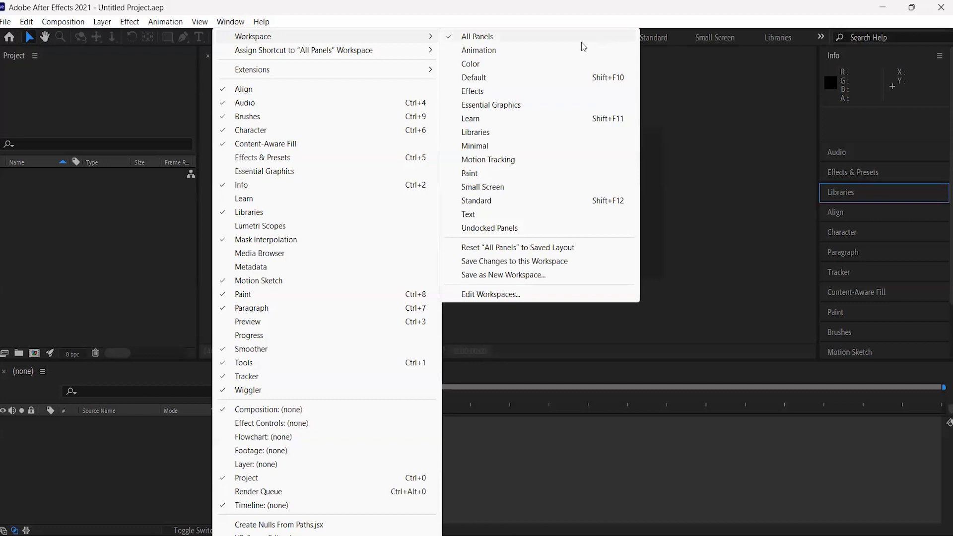
{"action": "left_click", "coordinate": [548, 297]}
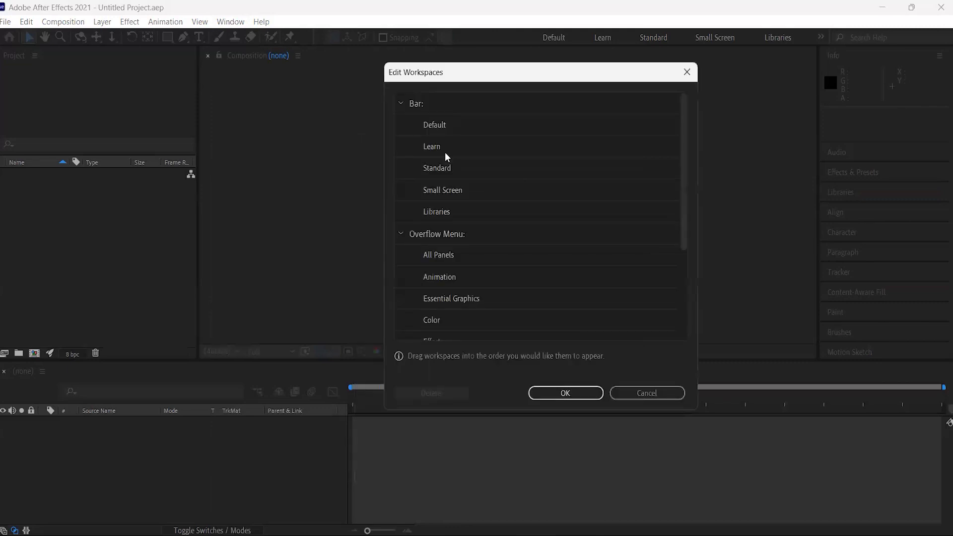
{"action": "left_click", "coordinate": [642, 393]}
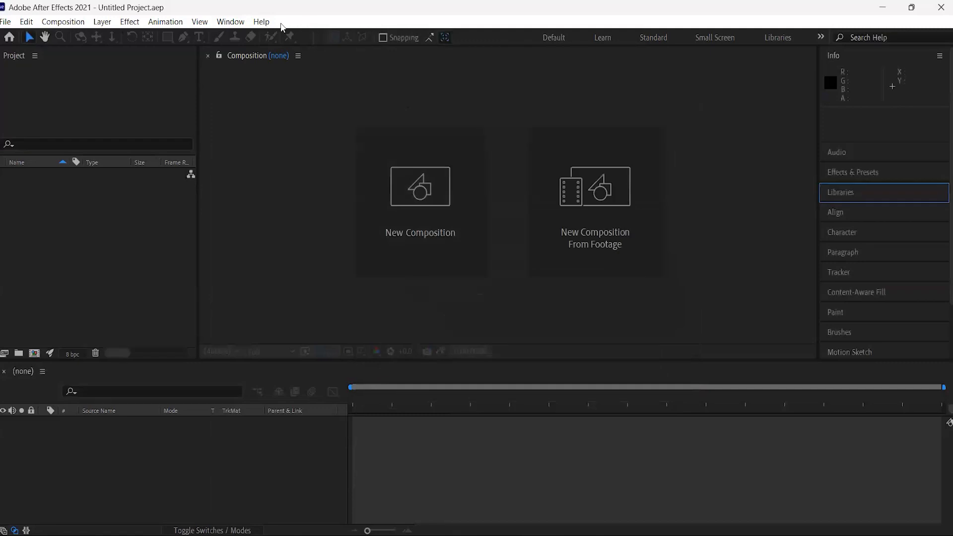
{"action": "left_click", "coordinate": [230, 22]}
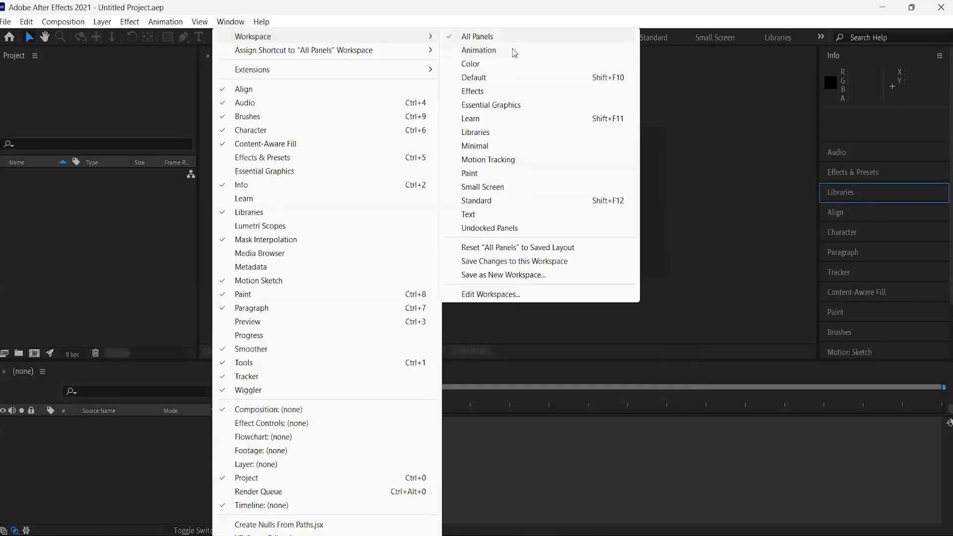
{"action": "left_click", "coordinate": [523, 83]}
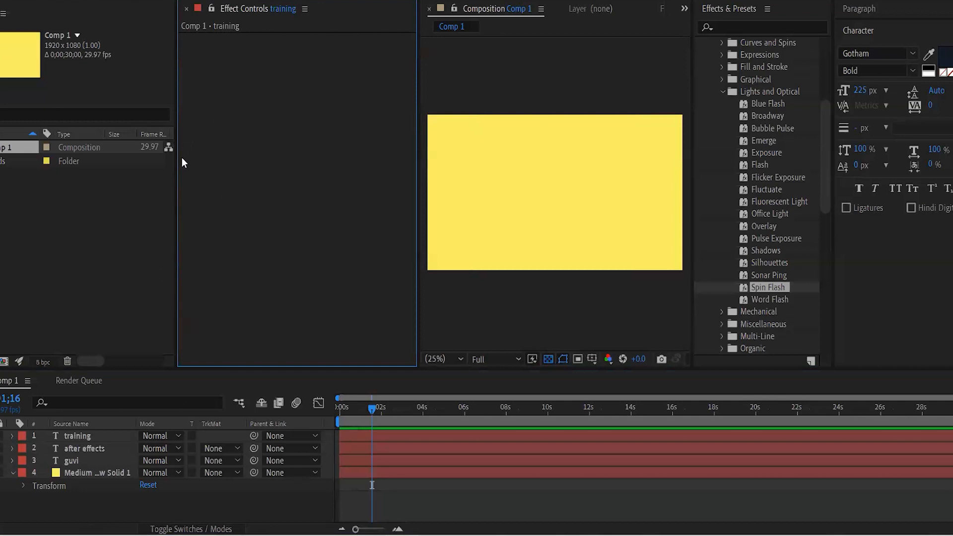
- Narrow the Project and Effect Controls panels to enlarge the Composition panel, and show the guvi text layer
{"action": "left_click_drag", "start_coordinate": [176, 157], "coordinate": [112, 158]}
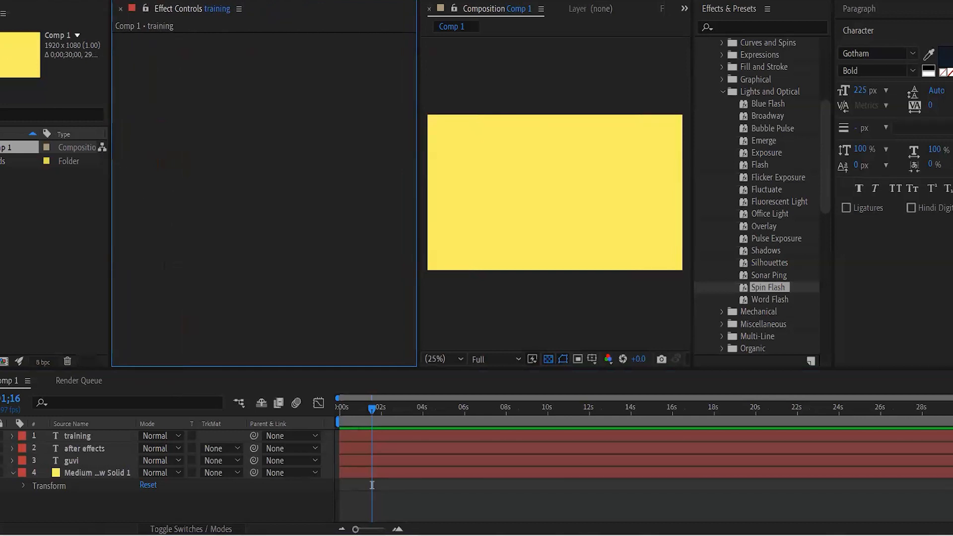
{"action": "left_click", "coordinate": [0, 461]}
{"action": "left_click_drag", "start_coordinate": [418, 185], "coordinate": [226, 191]}
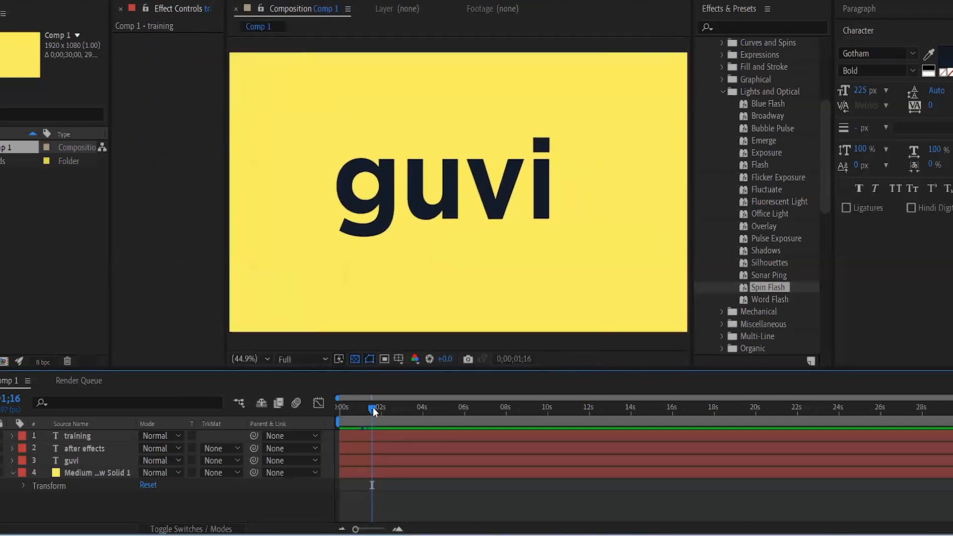
- Preview the after effects text animation from the start of the timeline, stop playback, and hide its layer
{"action": "left_click_drag", "start_coordinate": [373, 407], "coordinate": [296, 406]}
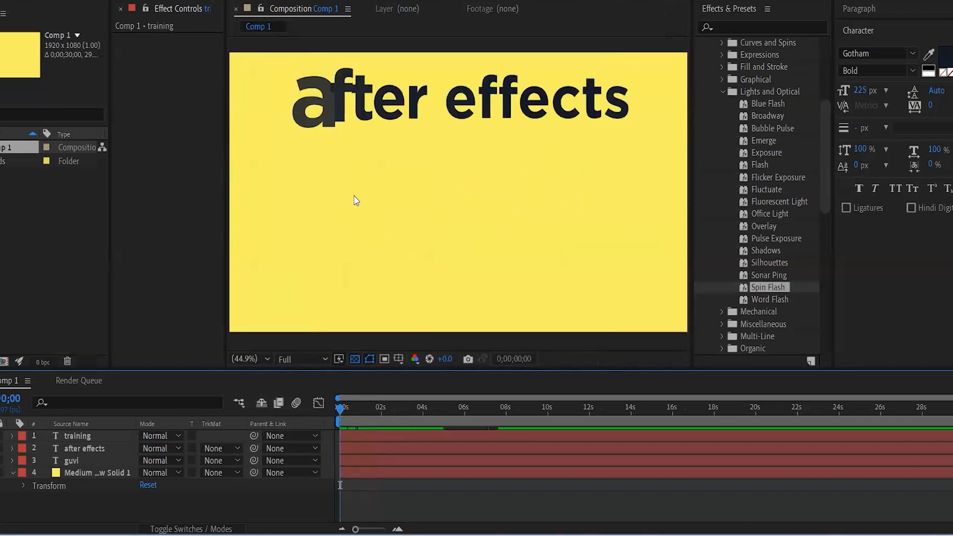
{"action": "key", "text": "space"}
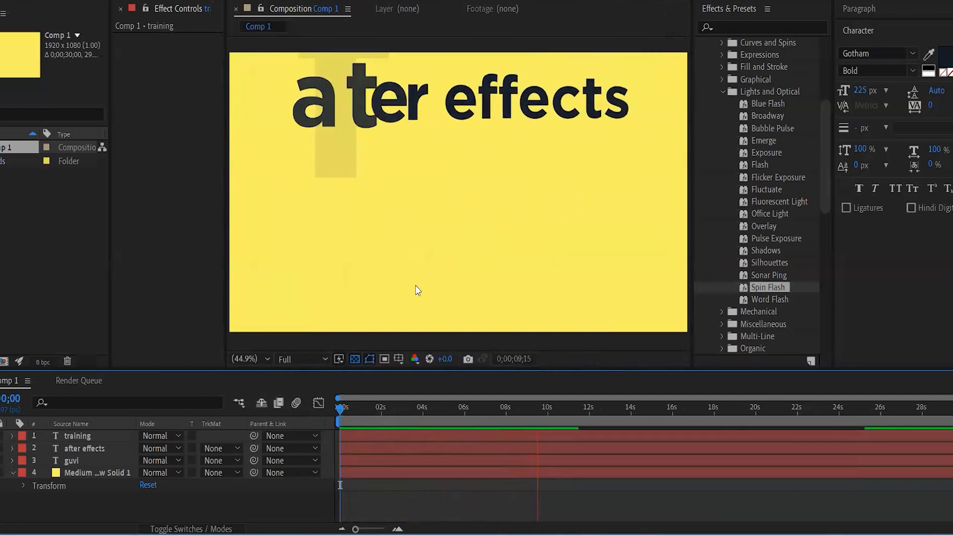
{"action": "key", "text": "space"}
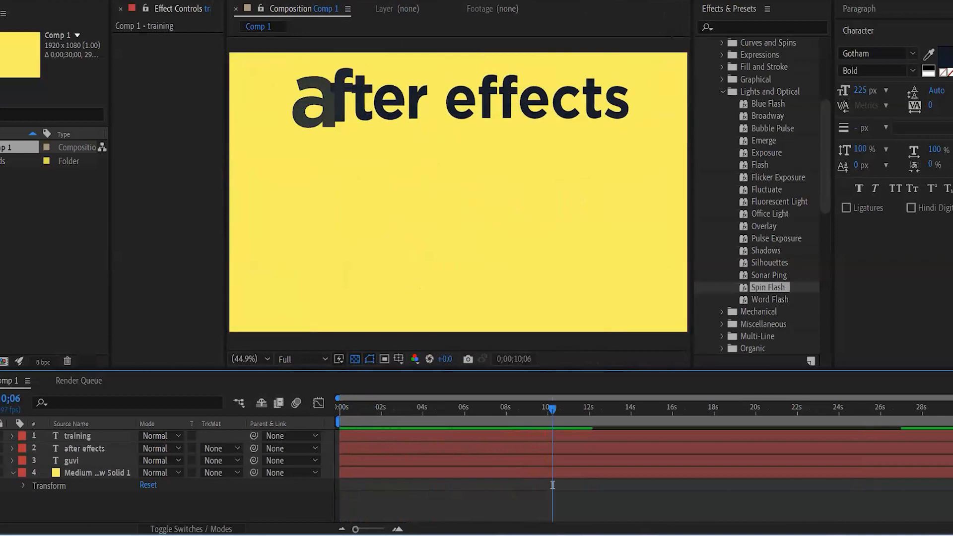
{"action": "left_click", "coordinate": [1, 448]}
- Show the training text layer, preview its animation from the start, and hide the layer again
{"action": "left_click", "coordinate": [1, 435]}
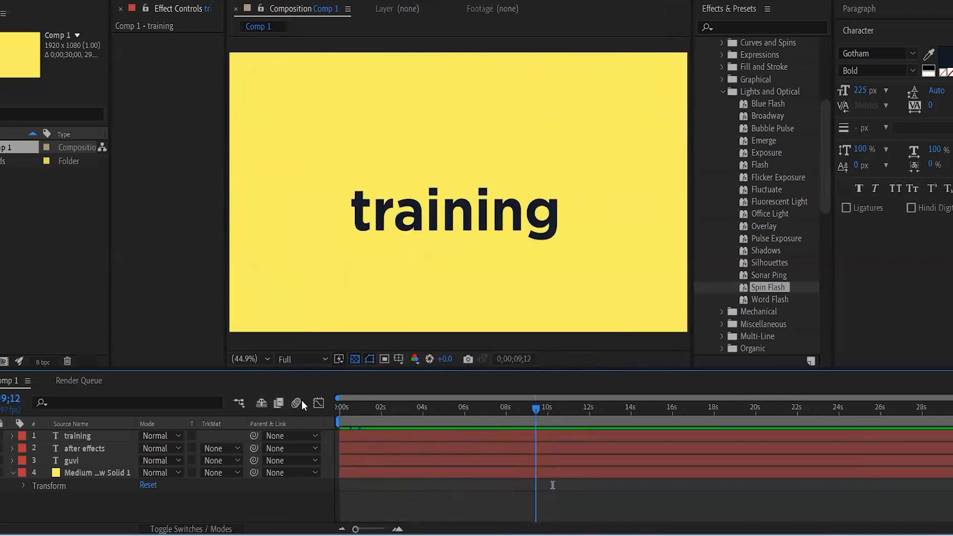
{"action": "key", "text": "Home"}
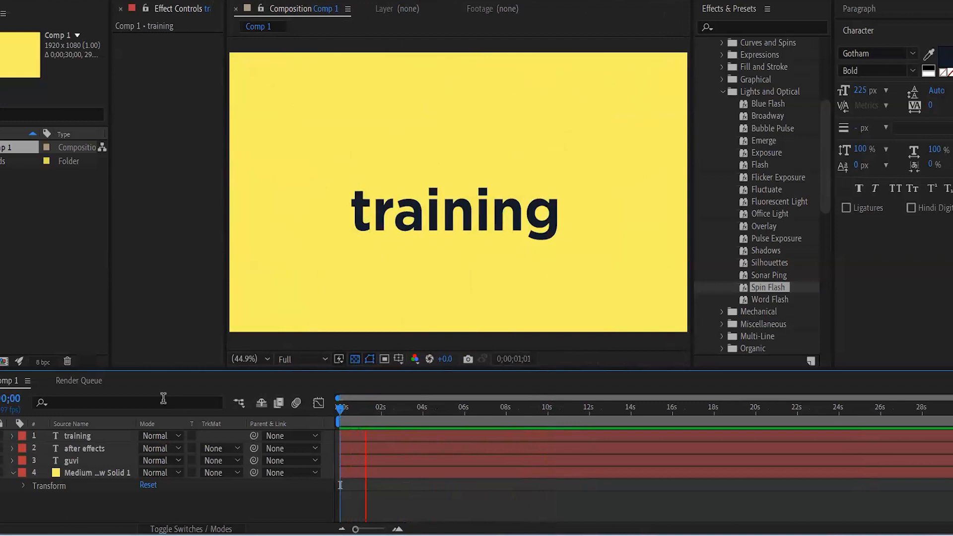
{"action": "key", "text": "space"}
{"action": "left_click", "coordinate": [1, 436]}
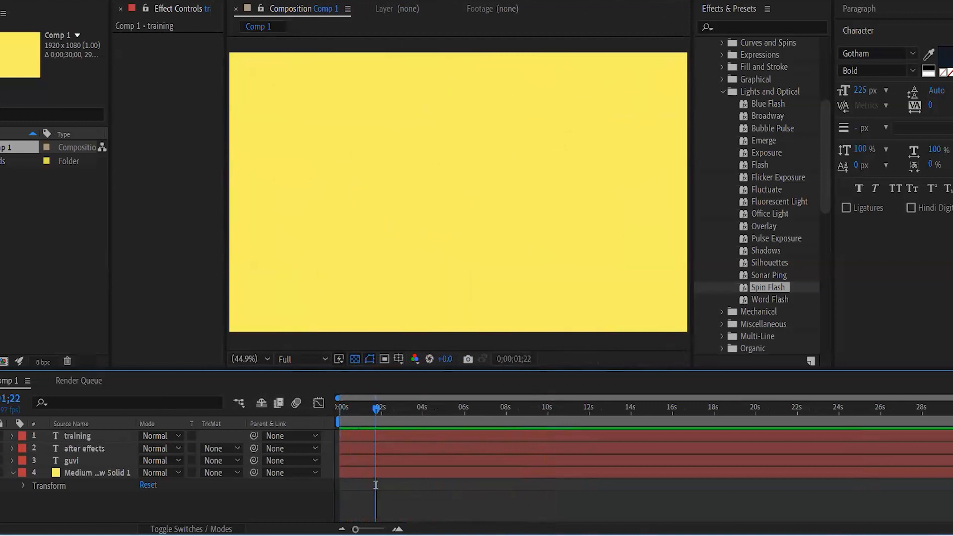
- Show the guvi text layer, preview its animation, hide it again, and return the current time to the start
{"action": "left_click", "coordinate": [1, 461]}
{"action": "key", "text": "Home"}
{"action": "key", "text": "space"}
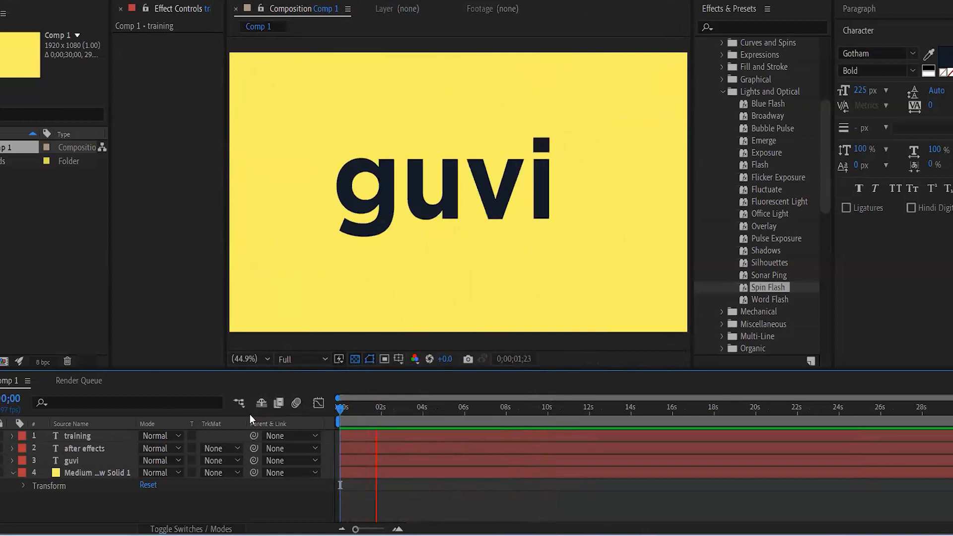
{"action": "key", "text": "space"}
{"action": "left_click", "coordinate": [1, 461]}
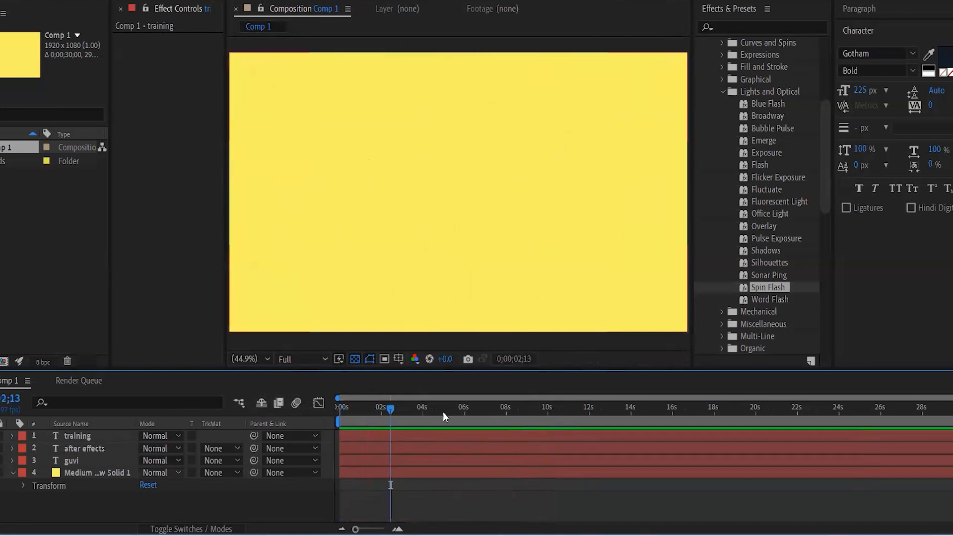
{"action": "left_click_drag", "start_coordinate": [389, 410], "coordinate": [271, 413]}
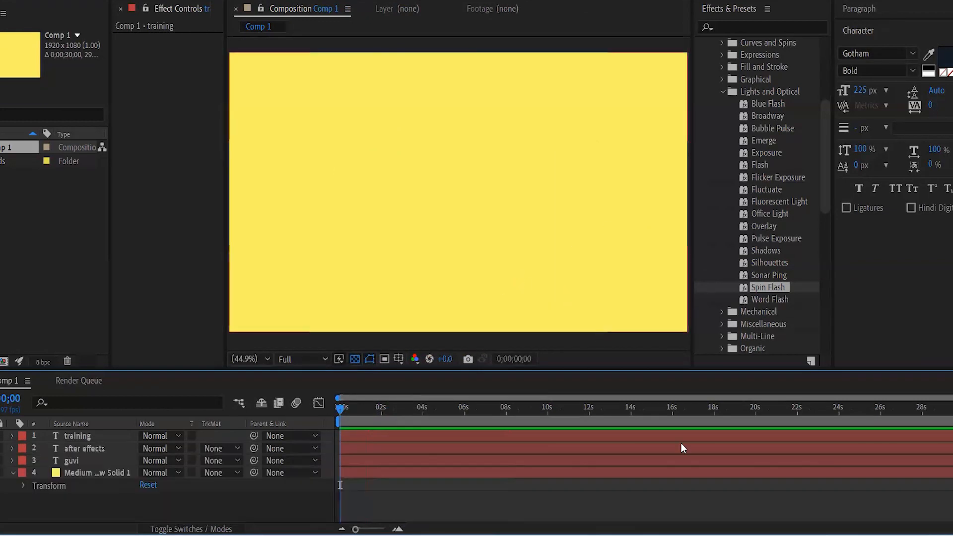
{"action": "mouse_move", "coordinate": [676, 535]}
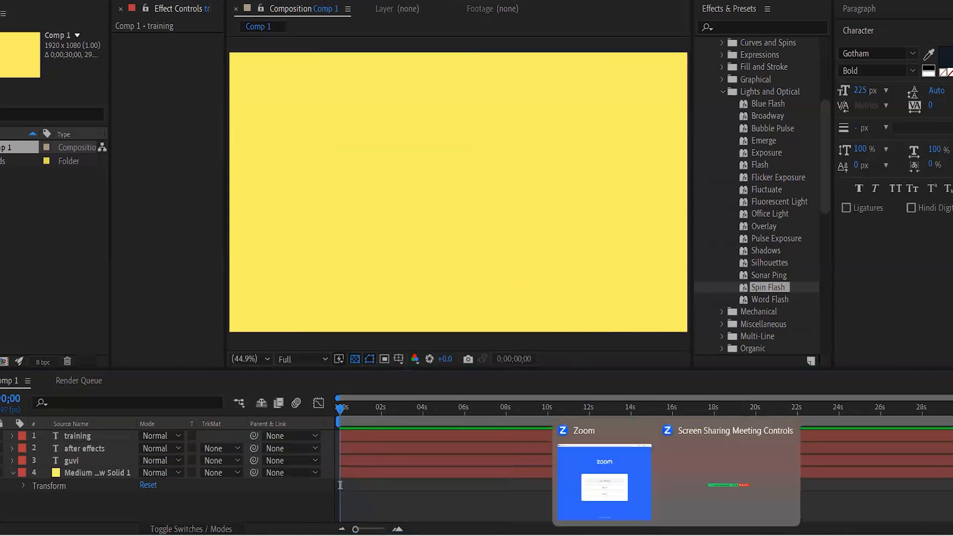
{"action": "left_click", "coordinate": [710, 512]}
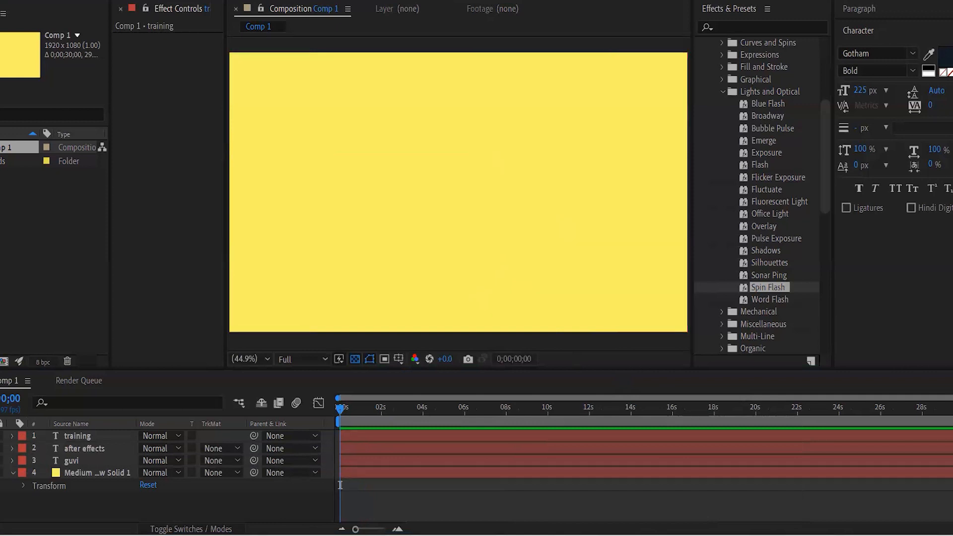
- Add a new text layer reading "guvi" in the middle of Comp 1 and select the layer in the timeline
{"action": "left_click", "coordinate": [41, 244]}
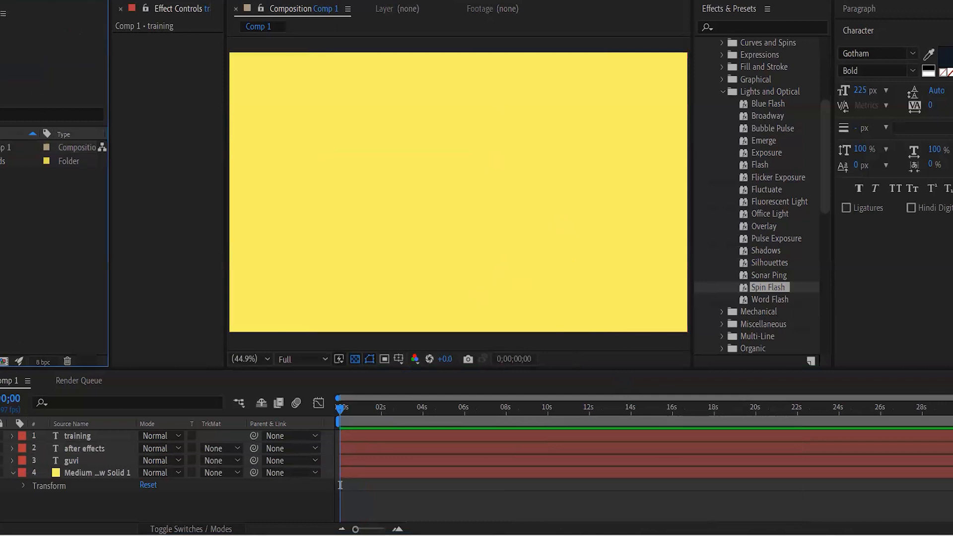
{"action": "key", "text": "alt+l"}
{"action": "left_click", "coordinate": [27, 238]}
{"action": "left_click", "coordinate": [341, 201]}
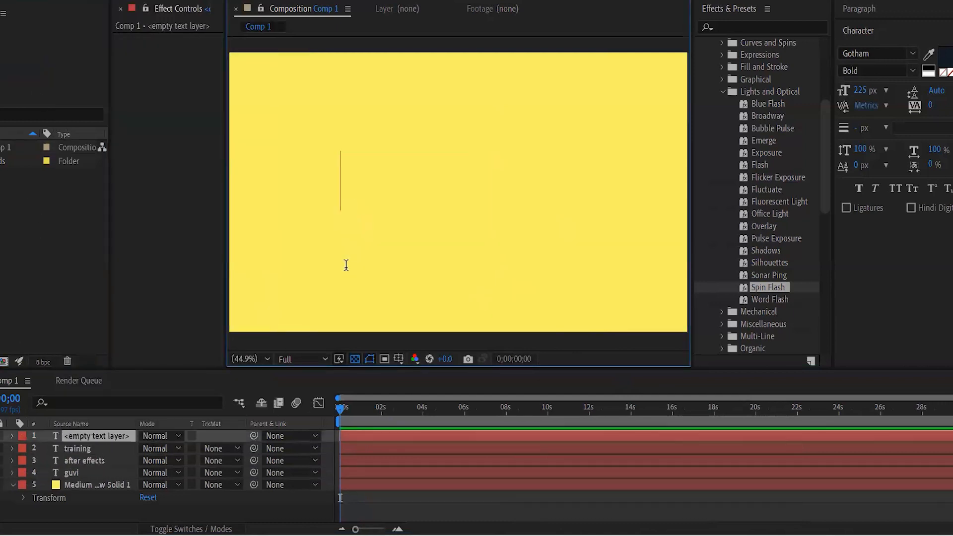
{"action": "type", "text": "guvi"}
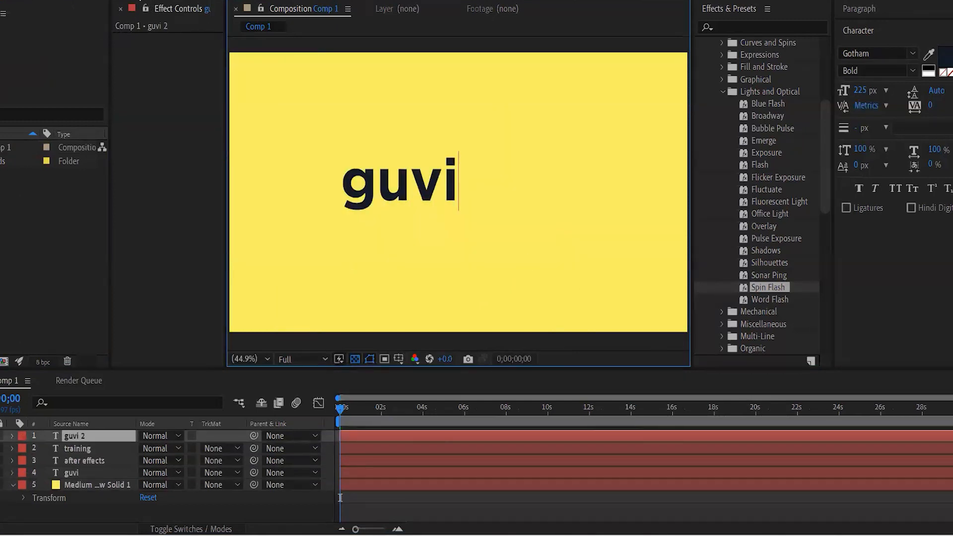
{"action": "left_click", "coordinate": [87, 440]}
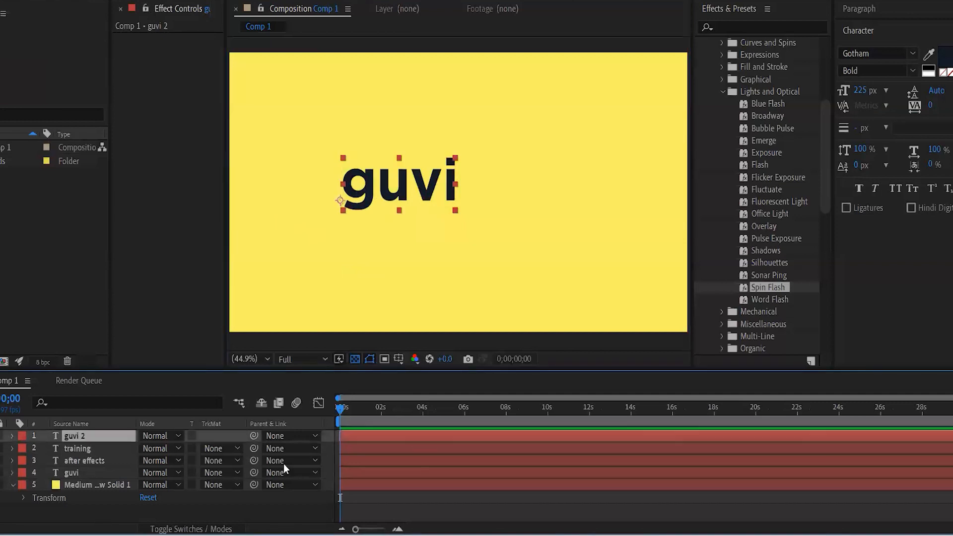
- Apply the Jiggy preset from the Text Blurs animation presets to the new guvi text layer and preview it
{"action": "left_click", "coordinate": [725, 96]}
{"action": "scroll", "coordinate": [722, 137], "scroll_direction": "up", "scroll_amount": 5}
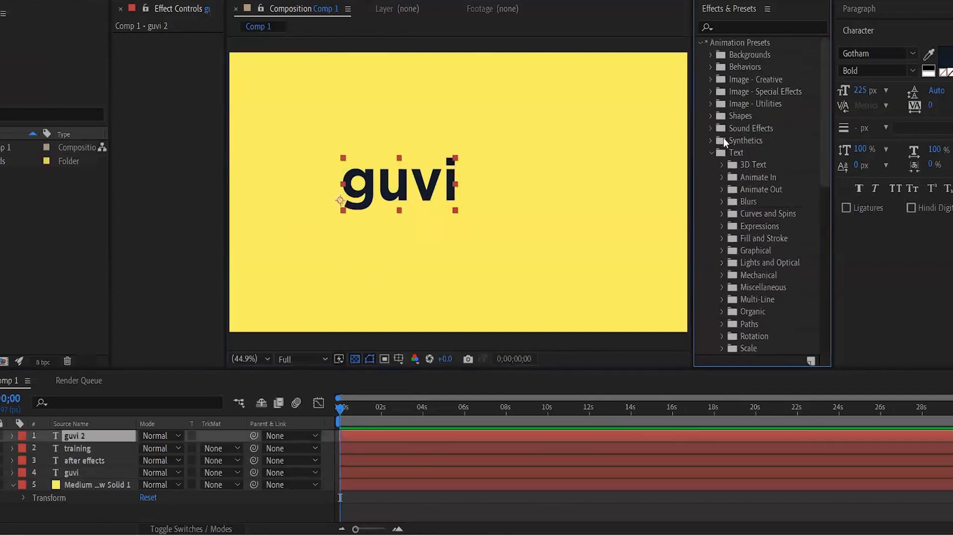
{"action": "left_click", "coordinate": [712, 153]}
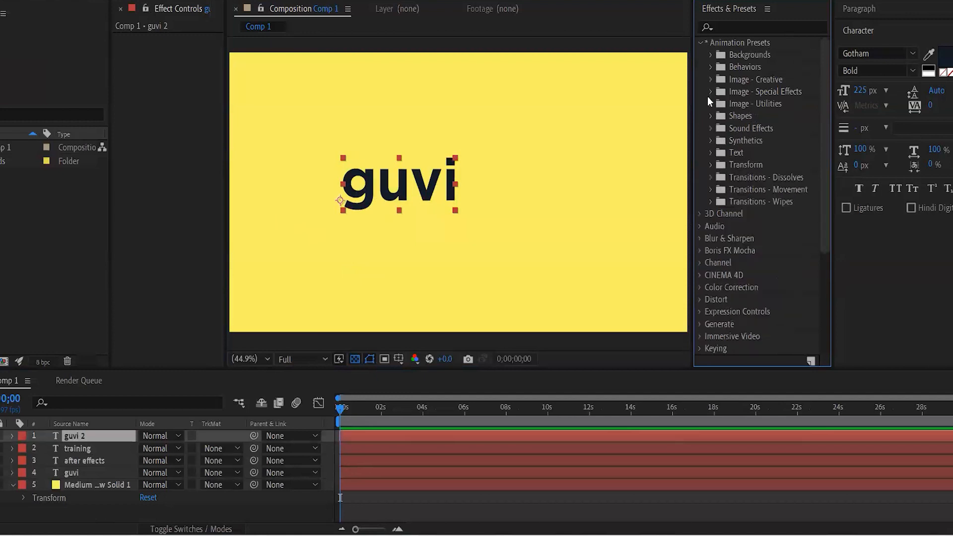
{"action": "left_click", "coordinate": [700, 43]}
{"action": "left_click", "coordinate": [711, 153]}
{"action": "scroll", "coordinate": [729, 154], "scroll_direction": "down", "scroll_amount": 1}
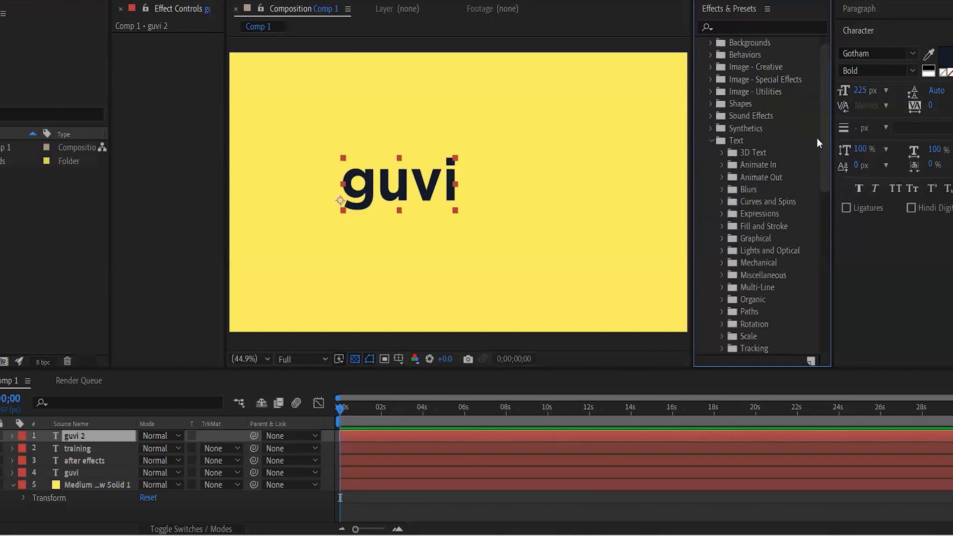
{"action": "left_click_drag", "start_coordinate": [826, 115], "coordinate": [822, 144]}
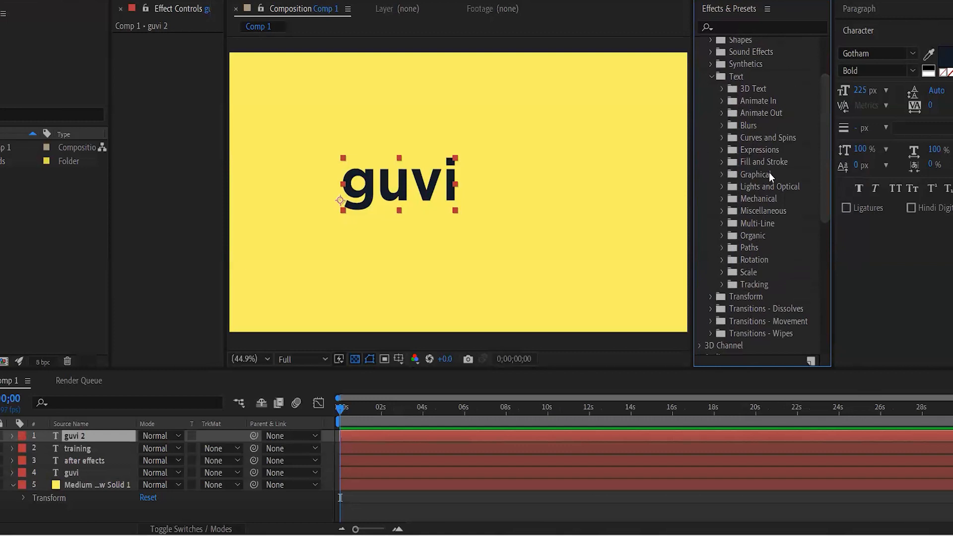
{"action": "left_click", "coordinate": [722, 125]}
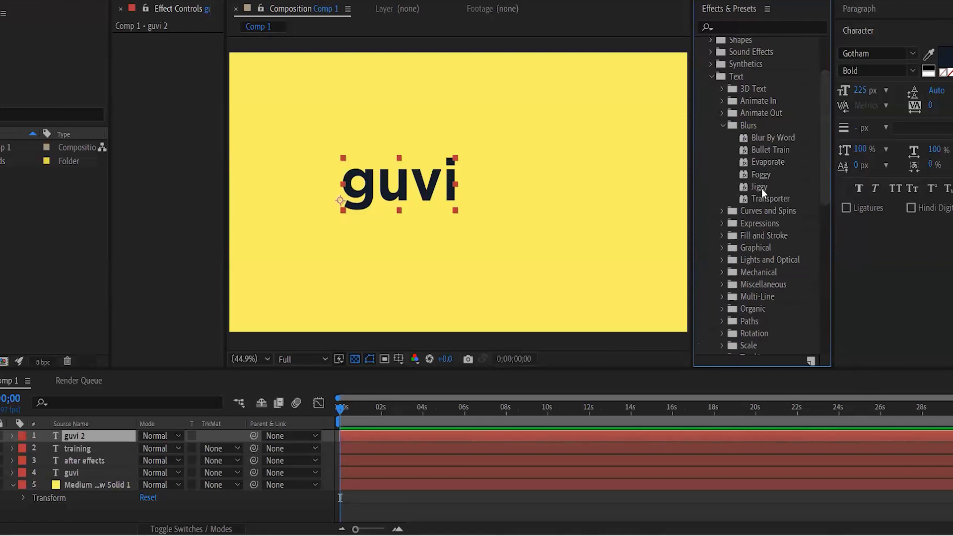
{"action": "left_click_drag", "start_coordinate": [759, 187], "coordinate": [426, 197]}
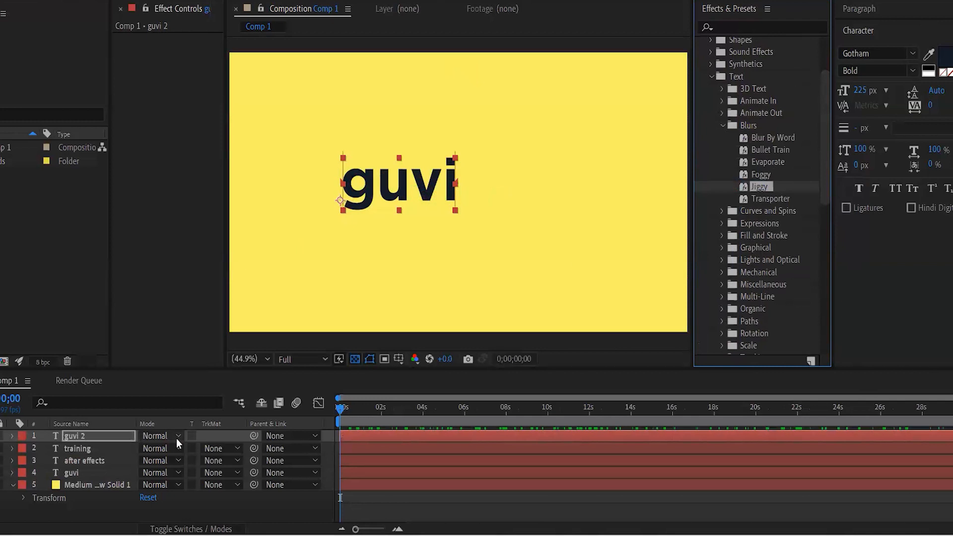
{"action": "key", "text": "space"}
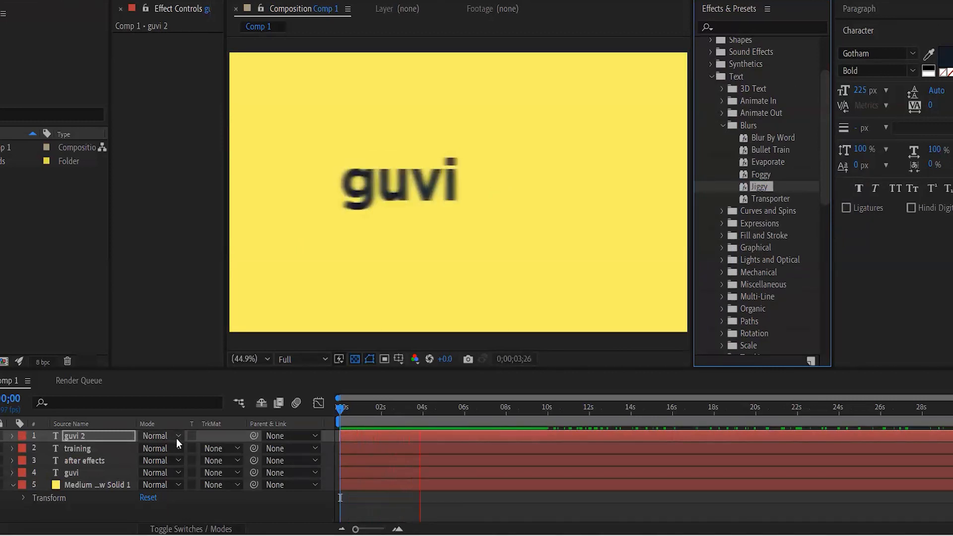
- Return the current time to the start, enlarge the timeline area, and inspect the guvi 2 layer's Jiggy Animator properties
{"action": "key", "text": "space"}
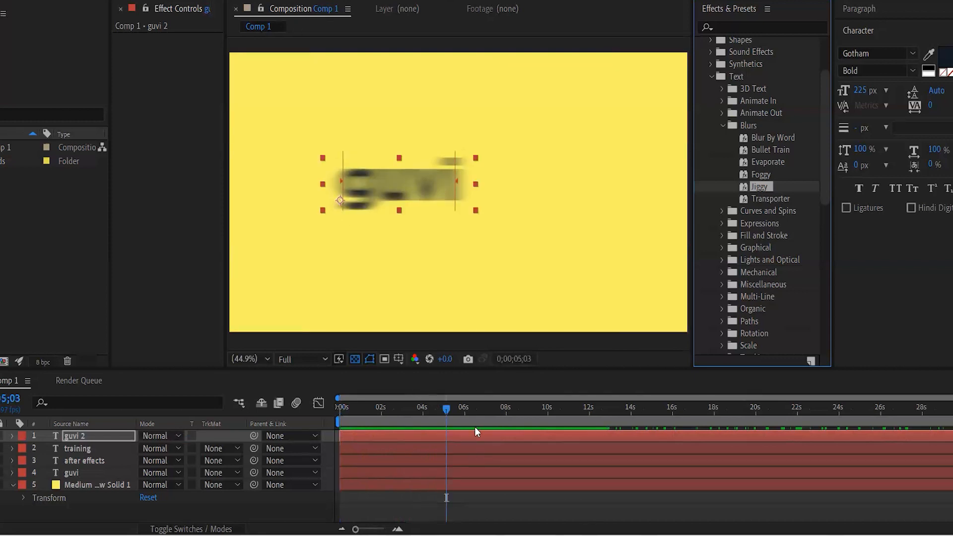
{"action": "left_click_drag", "start_coordinate": [448, 409], "coordinate": [340, 418]}
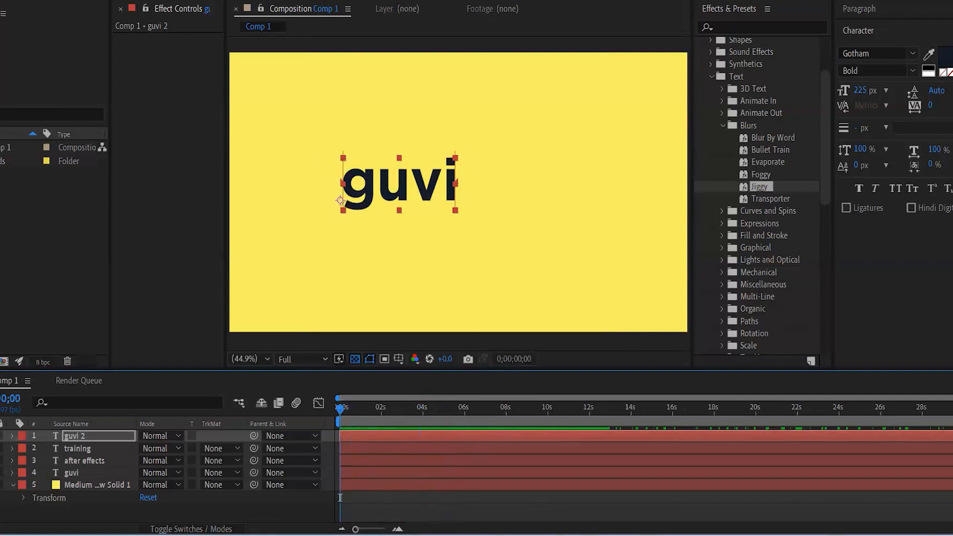
{"action": "left_click", "coordinate": [63, 436]}
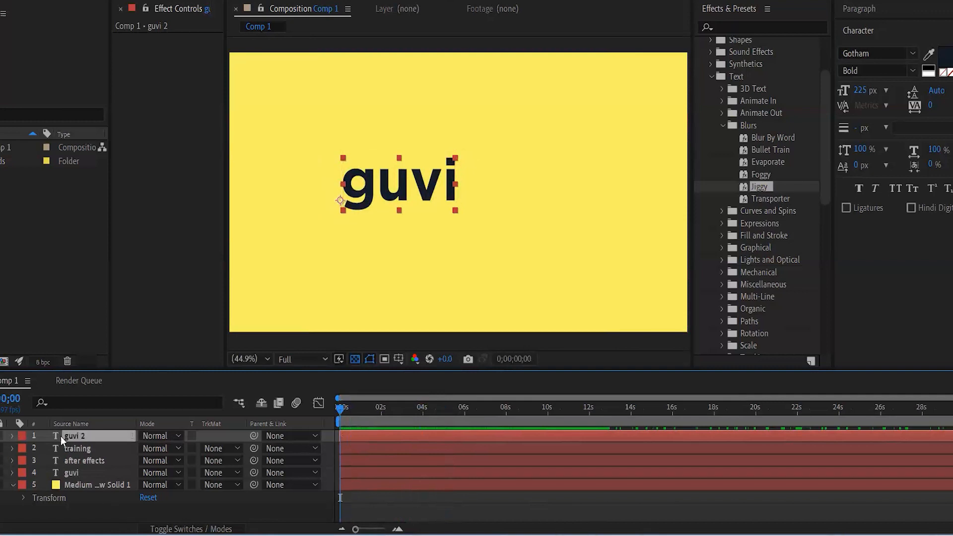
{"action": "left_click", "coordinate": [12, 436]}
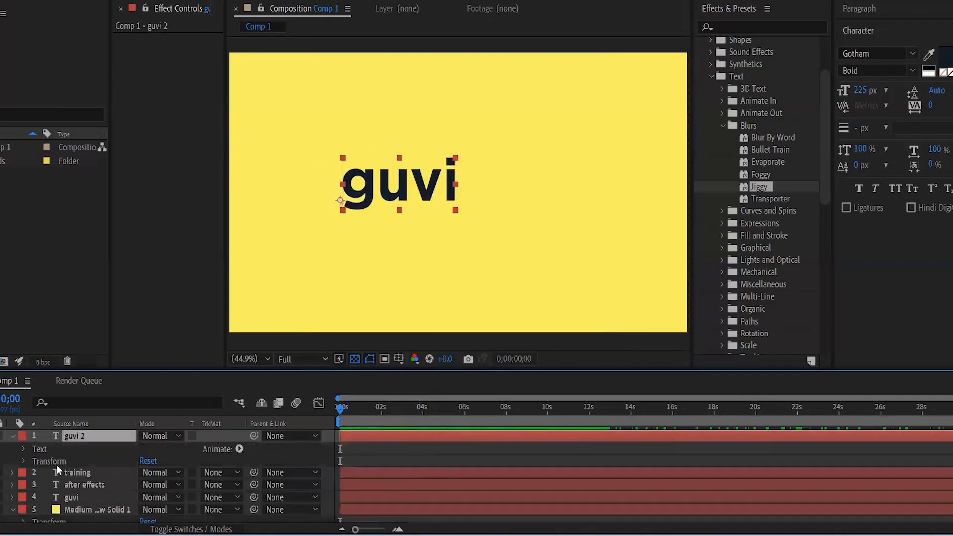
{"action": "left_click", "coordinate": [23, 450]}
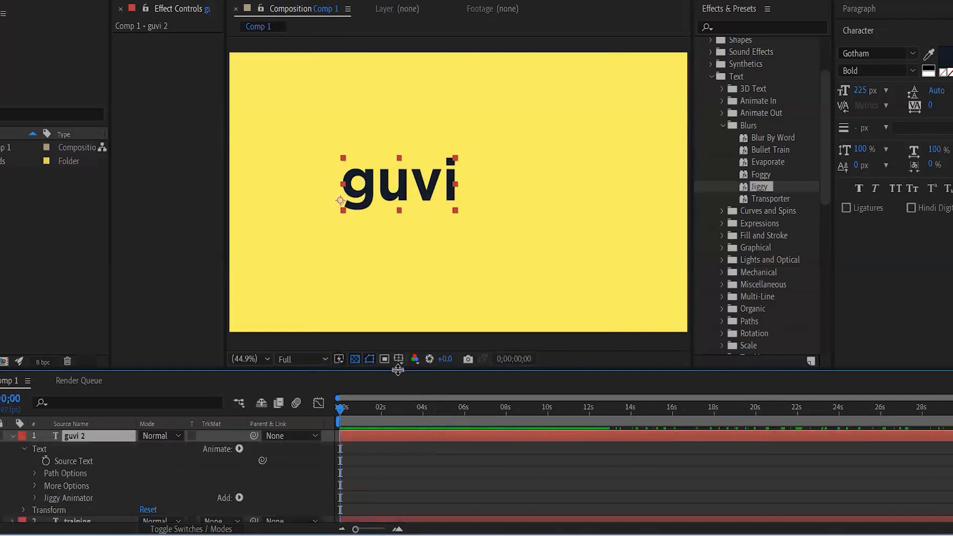
{"action": "left_click_drag", "start_coordinate": [398, 369], "coordinate": [407, 230]}
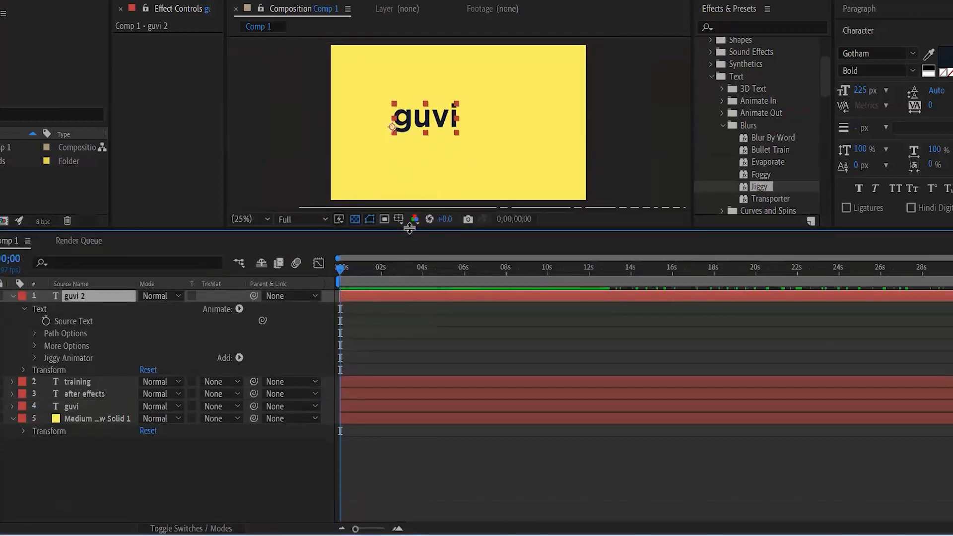
{"action": "left_click", "coordinate": [34, 357]}
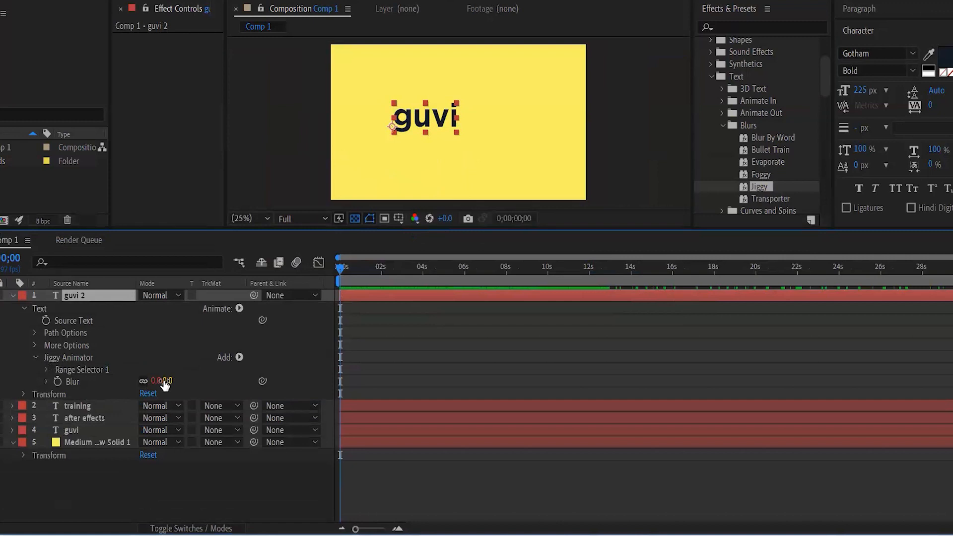
{"action": "left_click_drag", "start_coordinate": [344, 269], "coordinate": [223, 278]}
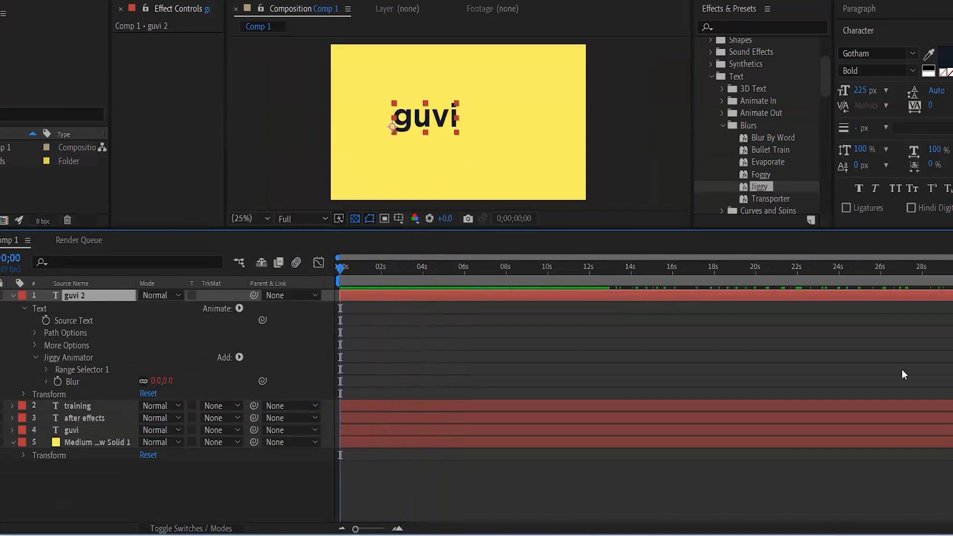
{"action": "left_click", "coordinate": [12, 296]}
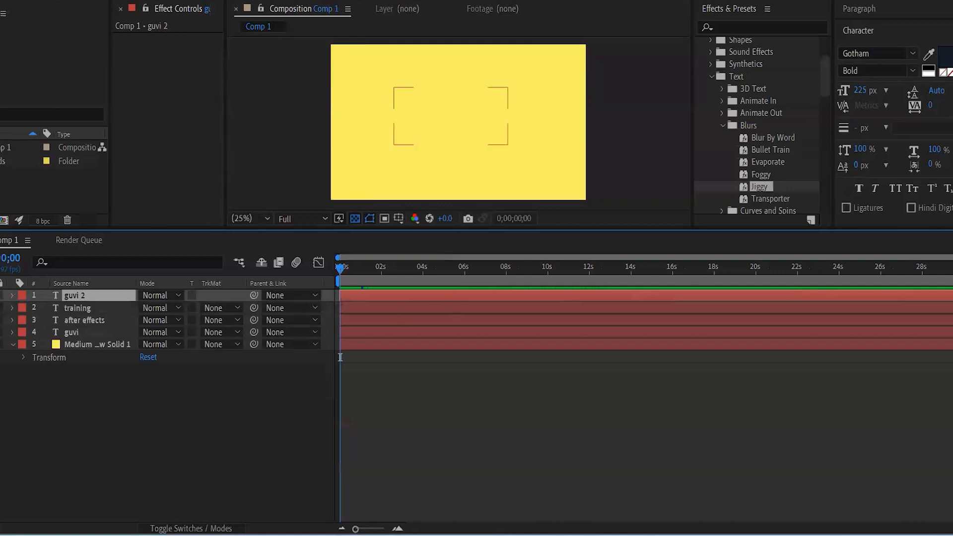
- Preview the after effects text layer, move its text down to the middle of the composition, and return to the start
{"action": "key", "text": "space"}
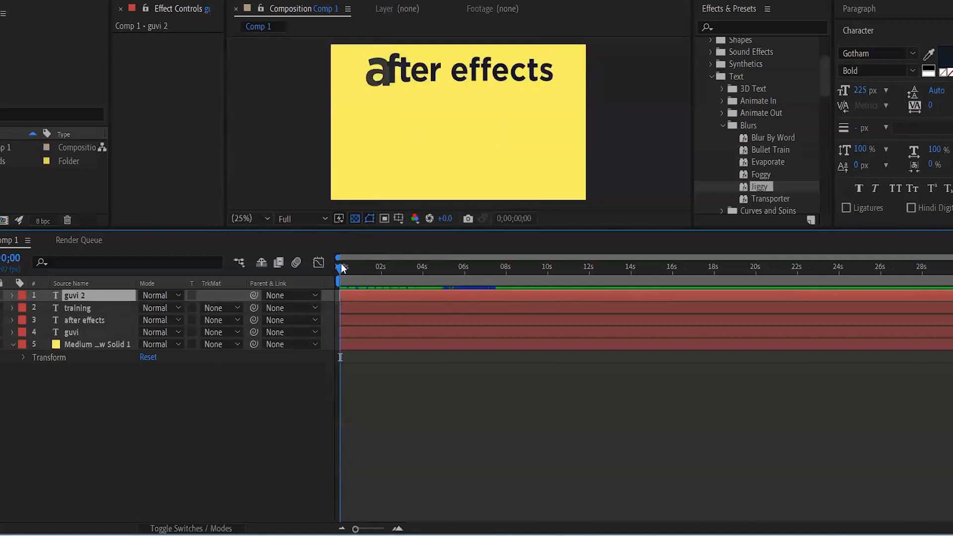
{"action": "left_click_drag", "start_coordinate": [361, 267], "coordinate": [404, 269]}
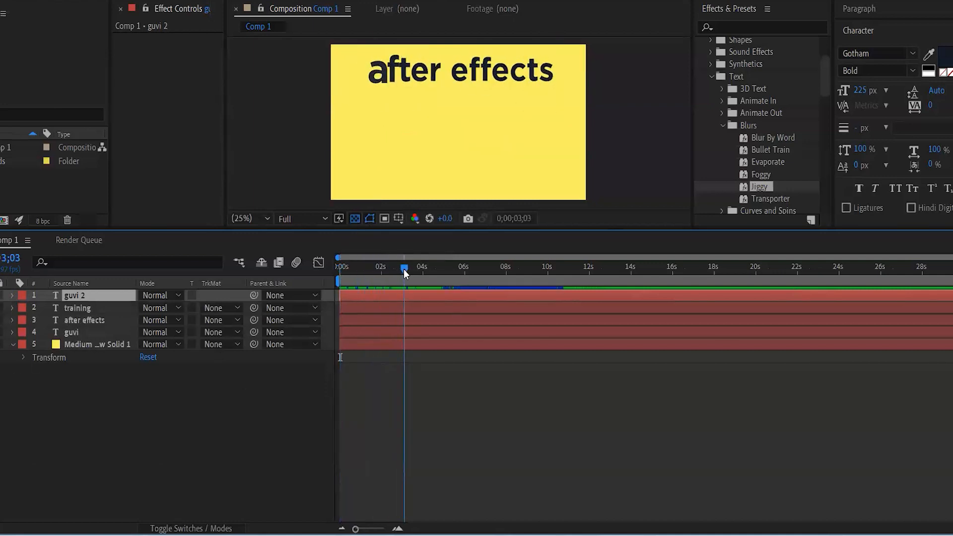
{"action": "left_click", "coordinate": [418, 97]}
{"action": "left_click_drag", "start_coordinate": [418, 96], "coordinate": [415, 154]}
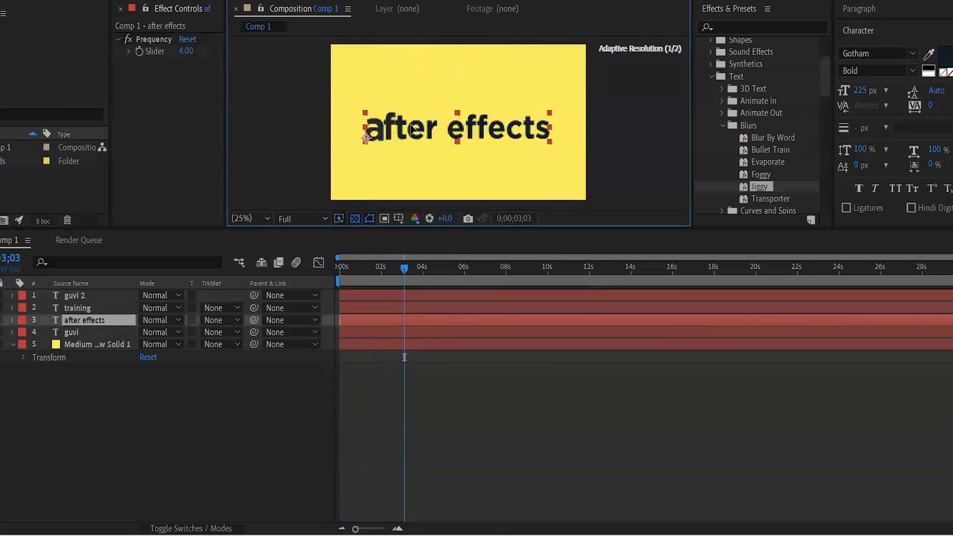
{"action": "left_click_drag", "start_coordinate": [90, 320], "coordinate": [137, 204]}
{"action": "left_click_drag", "start_coordinate": [385, 267], "coordinate": [317, 281]}
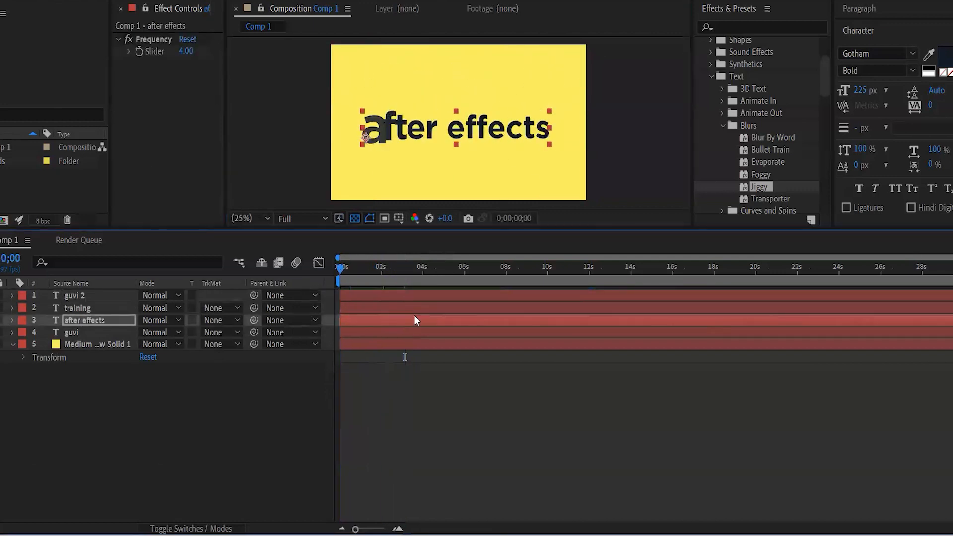
- Examine the after effects layer's path options, Frequency effect and Scale/Opacity animator, scrubbing the animation before collapsing the layer
{"action": "left_click", "coordinate": [13, 320]}
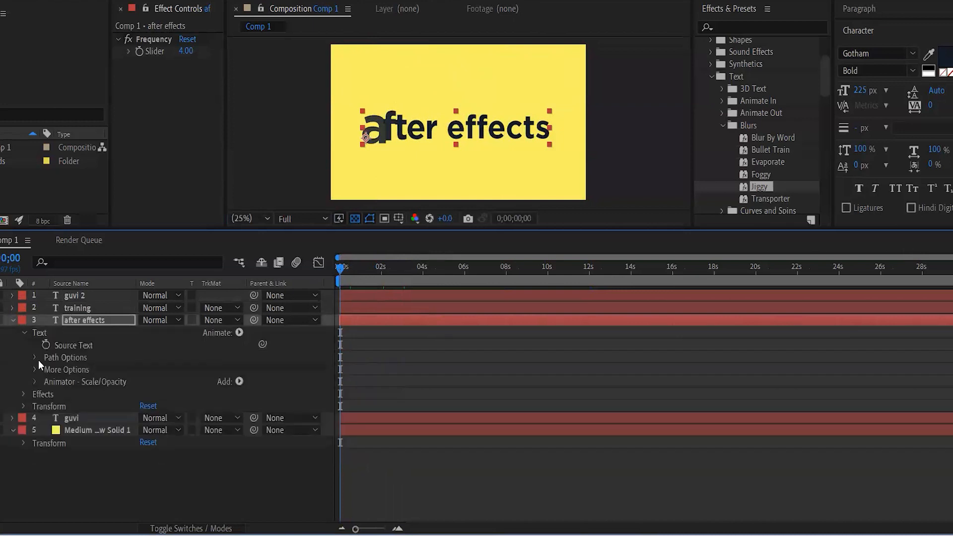
{"action": "left_click", "coordinate": [24, 394]}
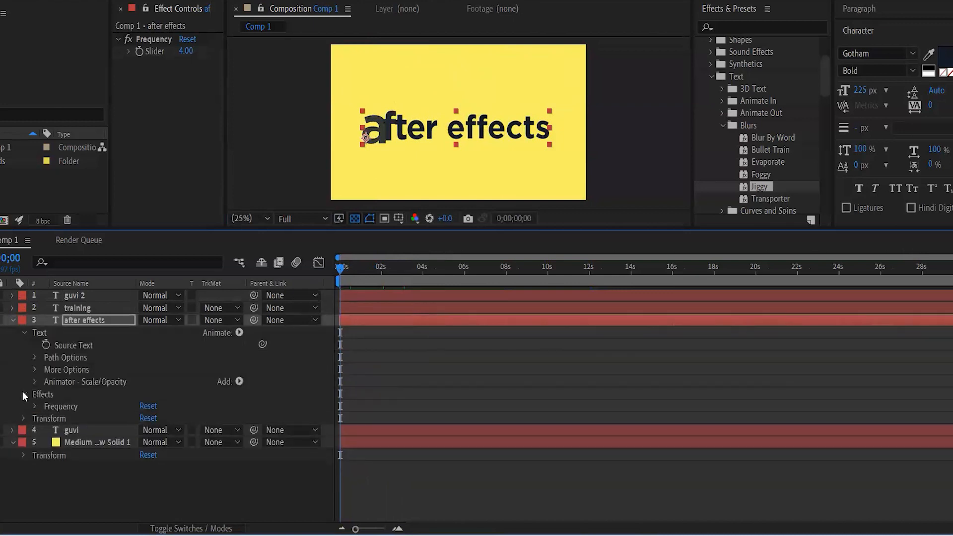
{"action": "left_click", "coordinate": [34, 357]}
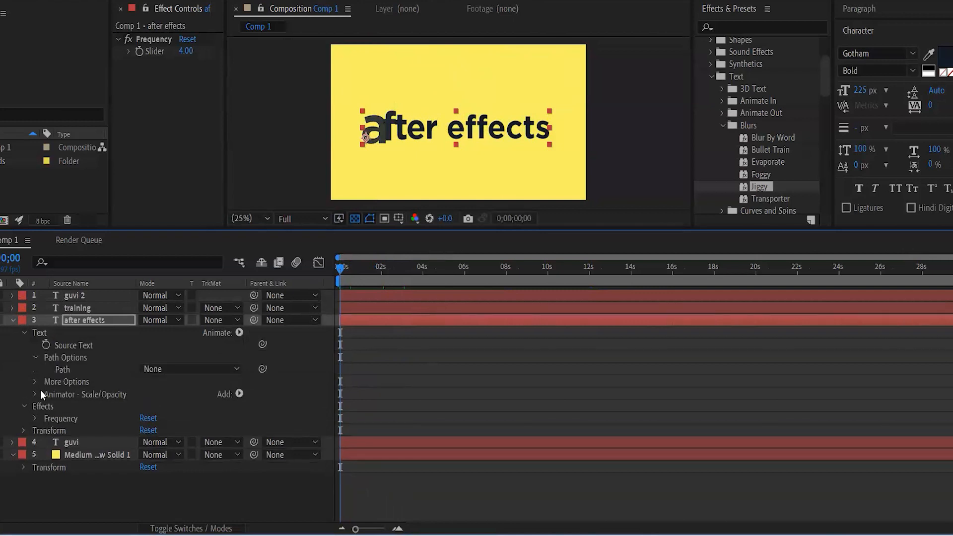
{"action": "left_click", "coordinate": [35, 395]}
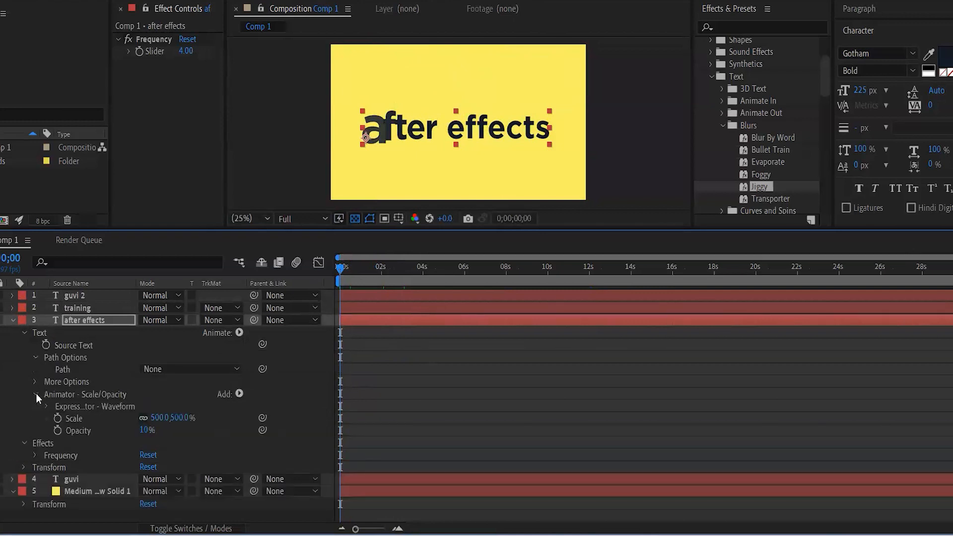
{"action": "left_click_drag", "start_coordinate": [351, 266], "coordinate": [424, 302]}
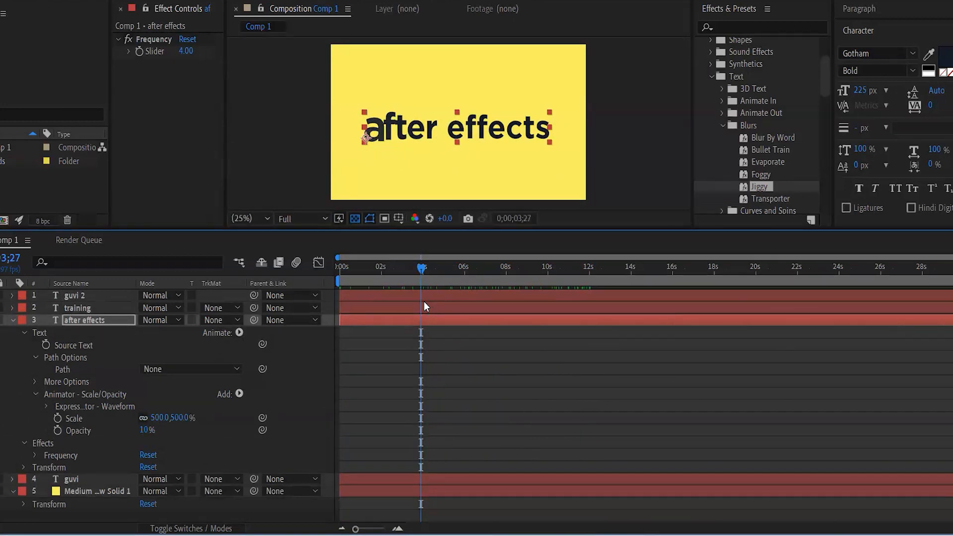
{"action": "left_click", "coordinate": [12, 320]}
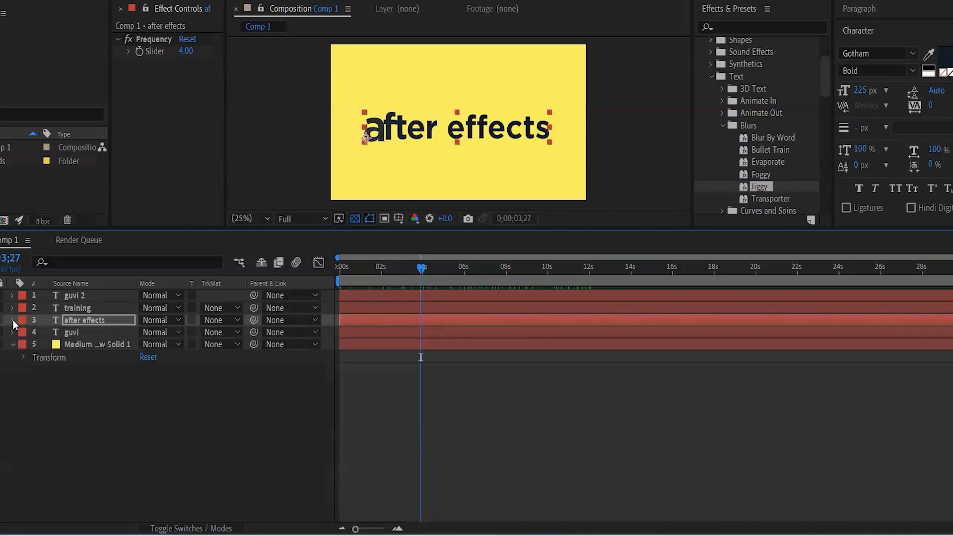
- Hide the after effects layer, add a new text layer reading "preset" in Comp 1, and select it in the timeline
{"action": "left_click", "coordinate": [0, 320]}
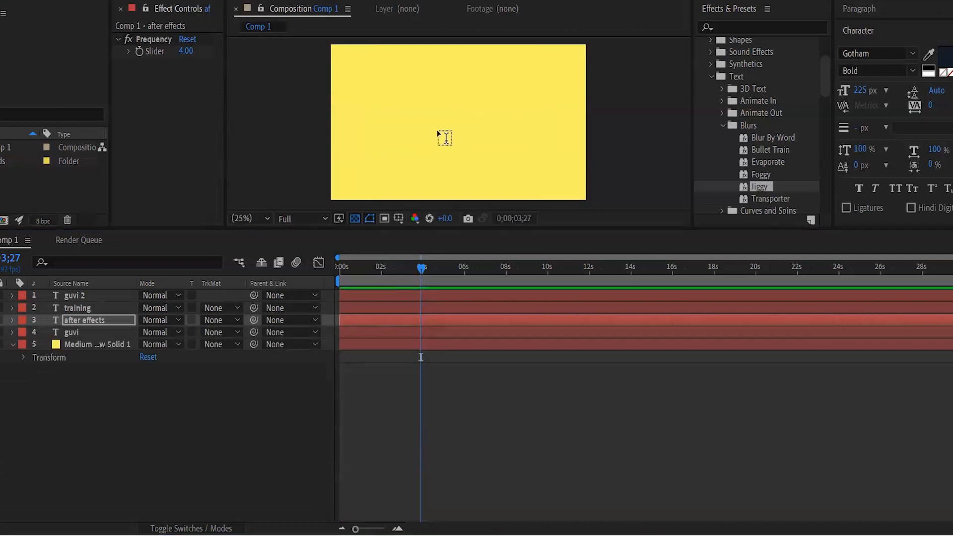
{"action": "left_click", "coordinate": [379, 117]}
{"action": "type", "text": "preset"}
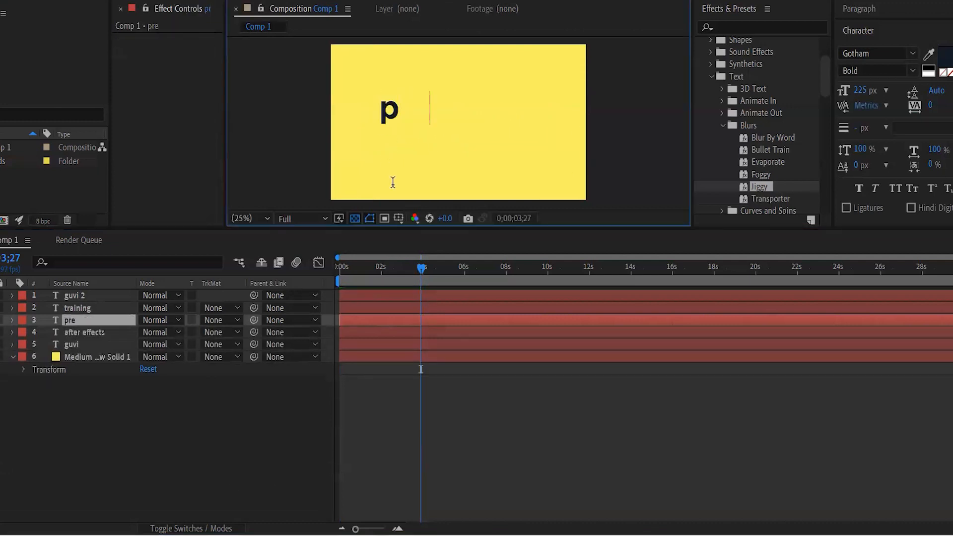
{"action": "left_click", "coordinate": [266, 394]}
{"action": "left_click", "coordinate": [79, 318]}
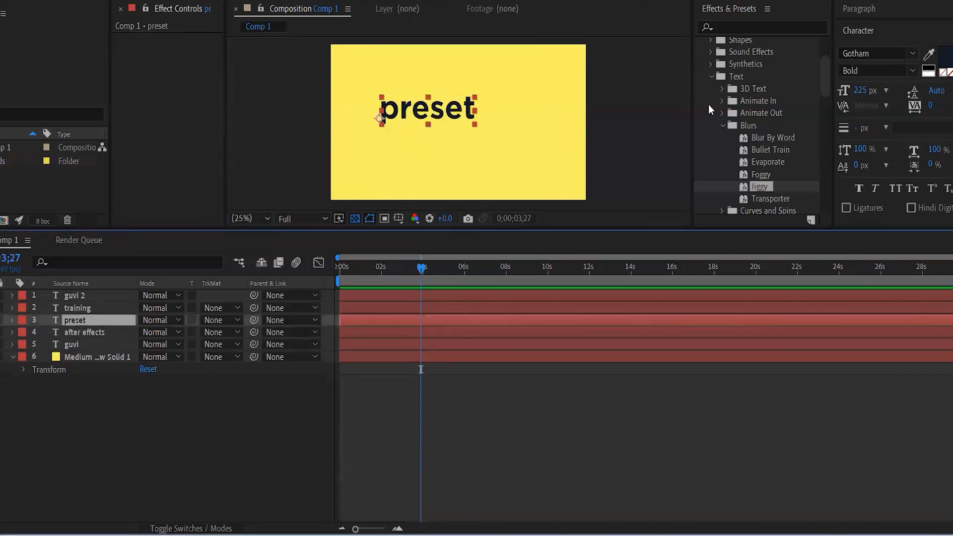
- Try the 3D Text Y Cascade preset on the preset text layer, preview it, and undo its application
{"action": "double_click", "coordinate": [740, 93]}
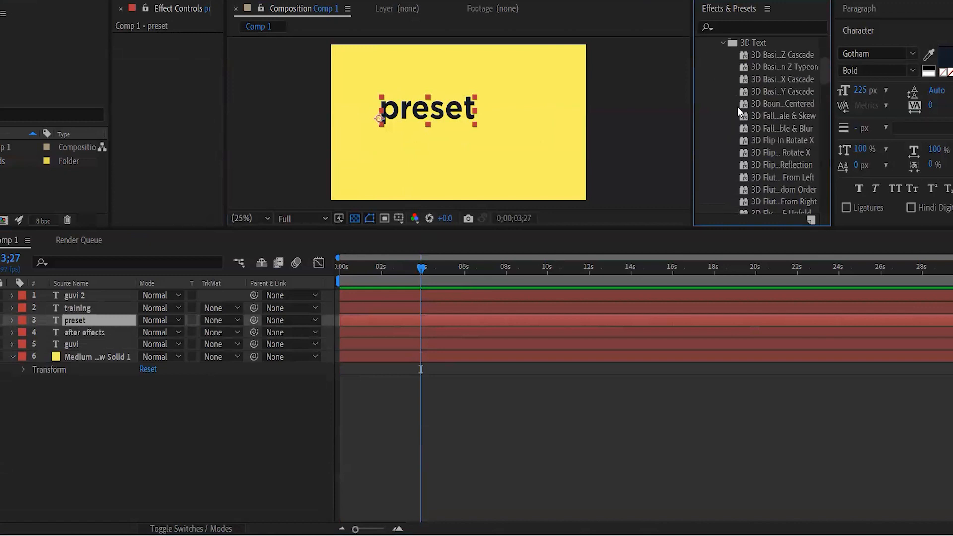
{"action": "left_click_drag", "start_coordinate": [764, 96], "coordinate": [411, 171]}
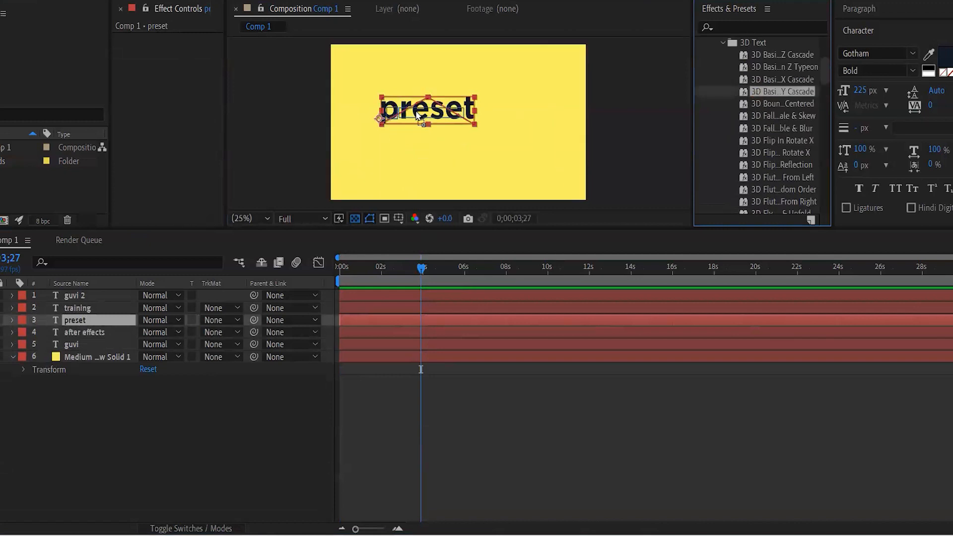
{"action": "left_click_drag", "start_coordinate": [388, 269], "coordinate": [331, 269]}
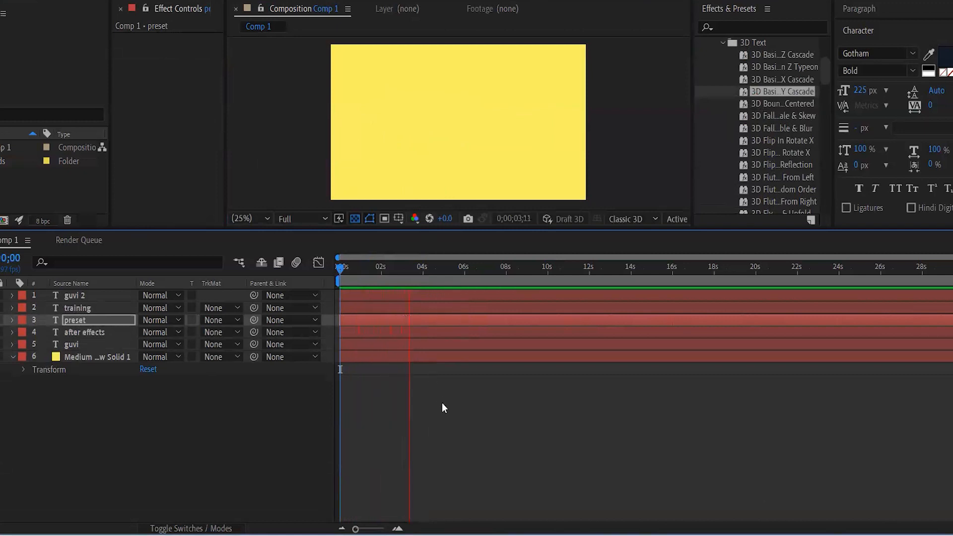
{"action": "key", "text": "space"}
{"action": "key", "text": "ctrl+z"}
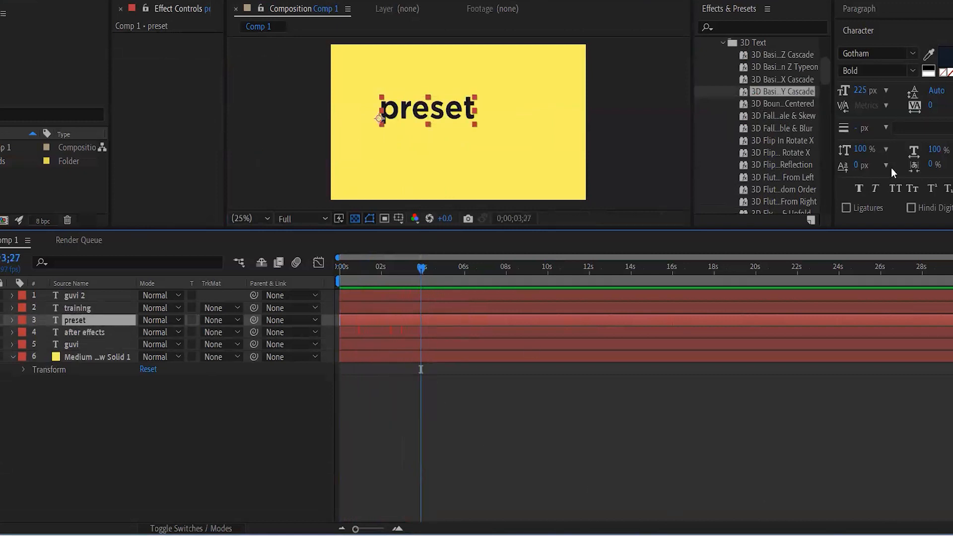
- Apply the Foggy preset from the Text Blurs presets to the preset text layer at 0;00;01;15 and preview it
{"action": "left_click_drag", "start_coordinate": [415, 271], "coordinate": [371, 272]}
{"action": "left_click", "coordinate": [723, 43]}
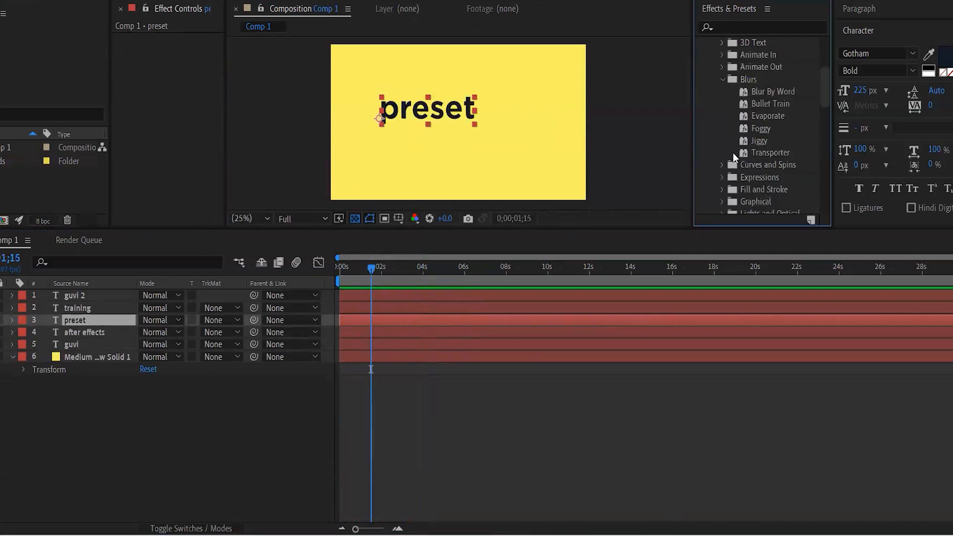
{"action": "left_click_drag", "start_coordinate": [760, 129], "coordinate": [478, 124]}
{"action": "key", "text": "space"}
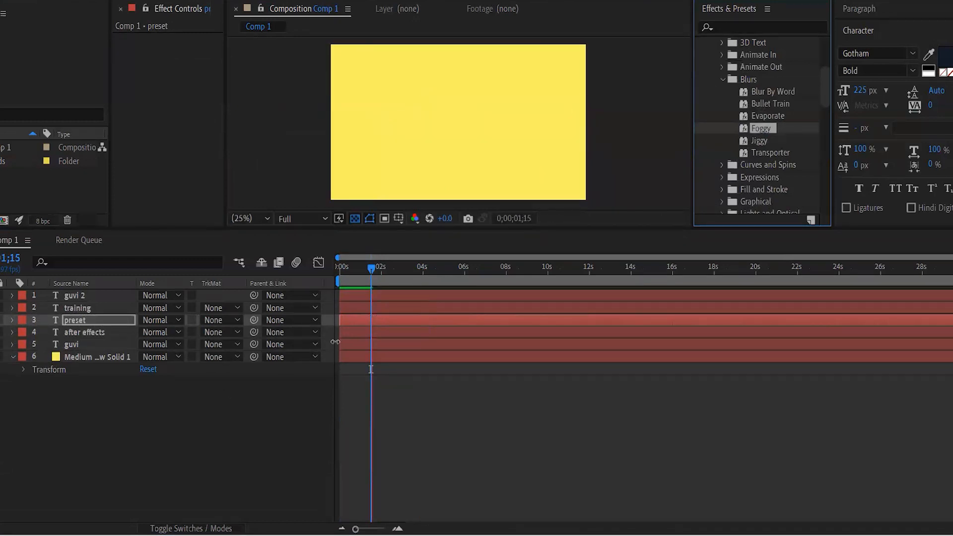
{"action": "key", "text": "space"}
{"action": "left_click_drag", "start_coordinate": [393, 268], "coordinate": [383, 302]}
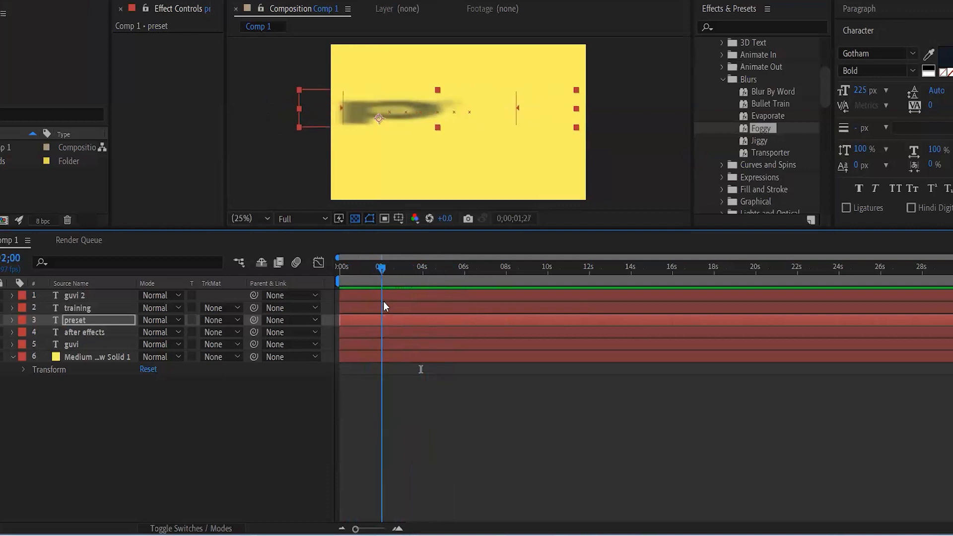
- Examine the preset layer's Foggy Animator and Range Selector 1, selecting the Offset keyframes and scrubbing through the animation
{"action": "left_click", "coordinate": [12, 320]}
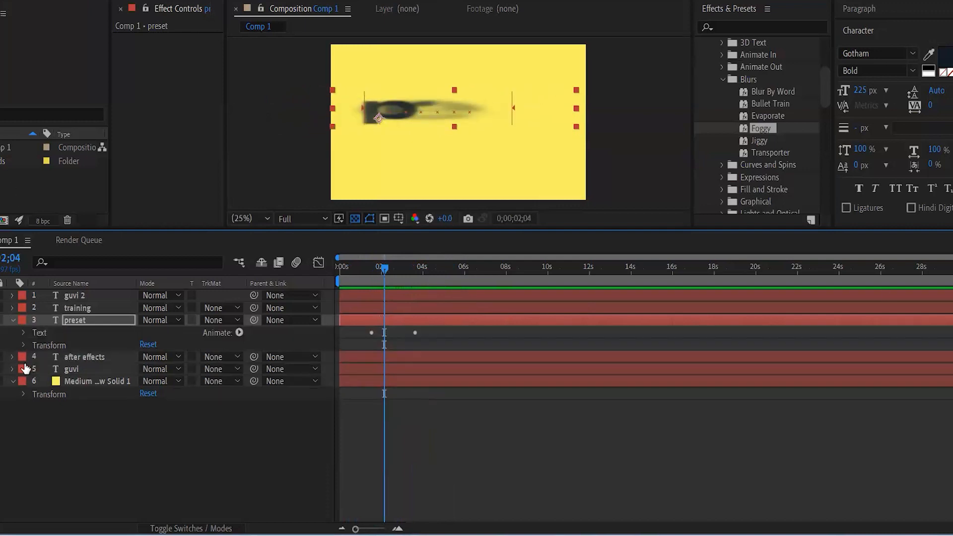
{"action": "left_click", "coordinate": [23, 333]}
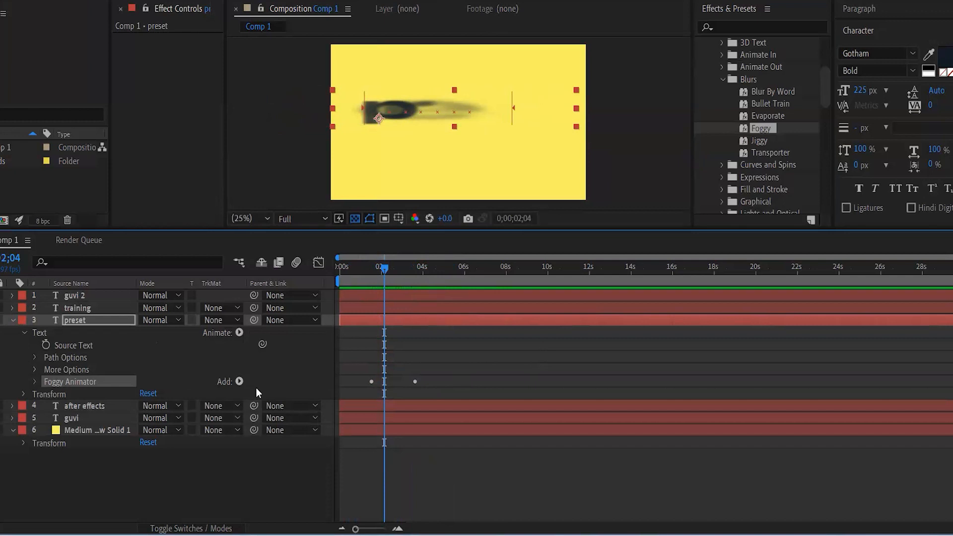
{"action": "left_click", "coordinate": [34, 381]}
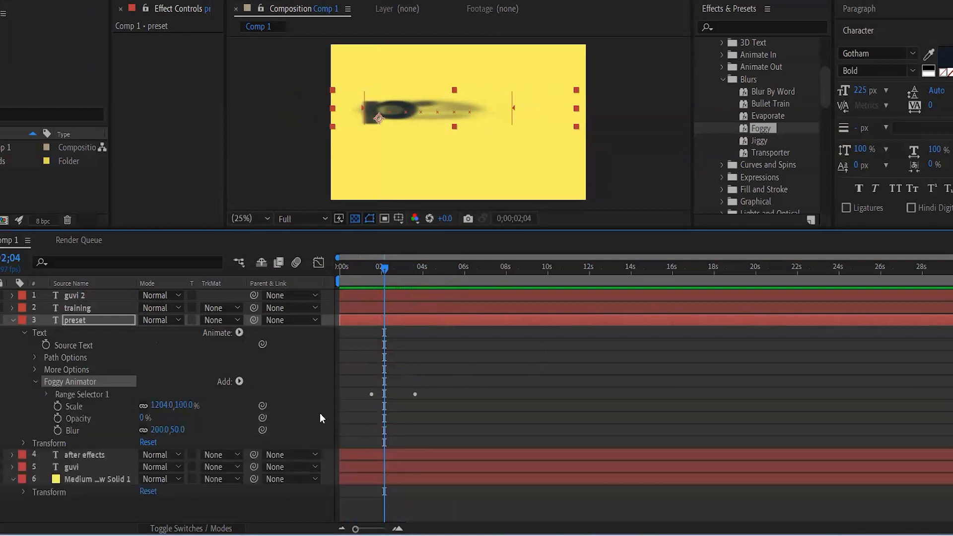
{"action": "left_click", "coordinate": [47, 395]}
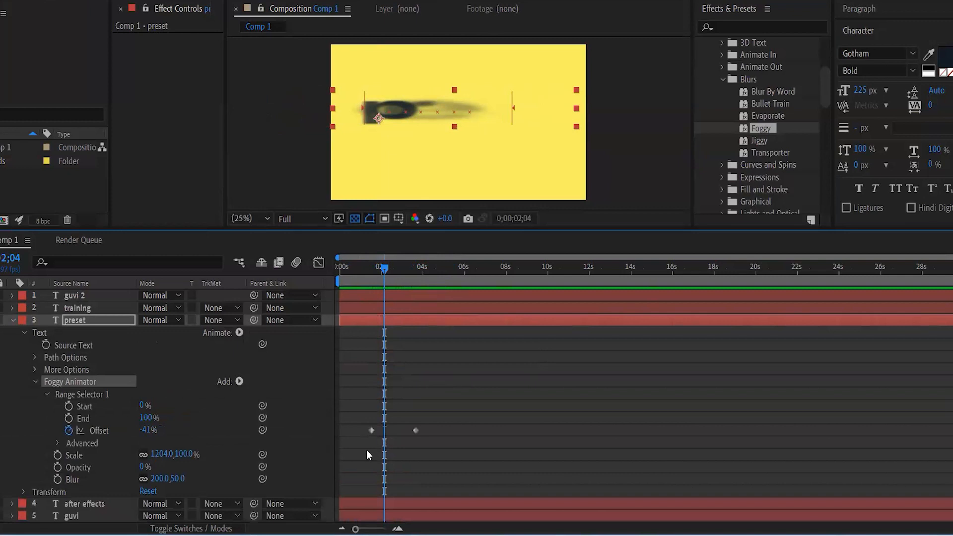
{"action": "left_click_drag", "start_coordinate": [360, 413], "coordinate": [427, 453]}
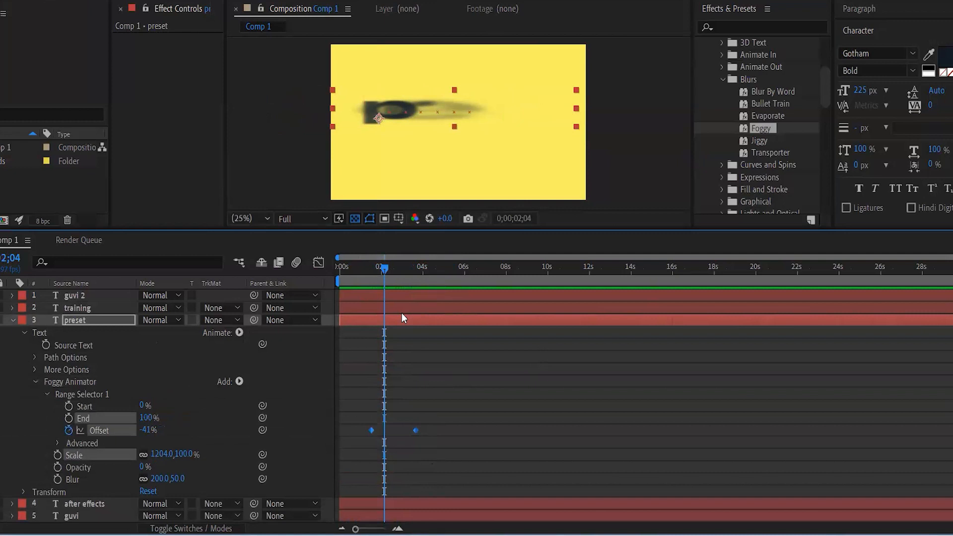
{"action": "left_click_drag", "start_coordinate": [383, 267], "coordinate": [411, 313]}
{"action": "left_click_drag", "start_coordinate": [388, 320], "coordinate": [357, 373]}
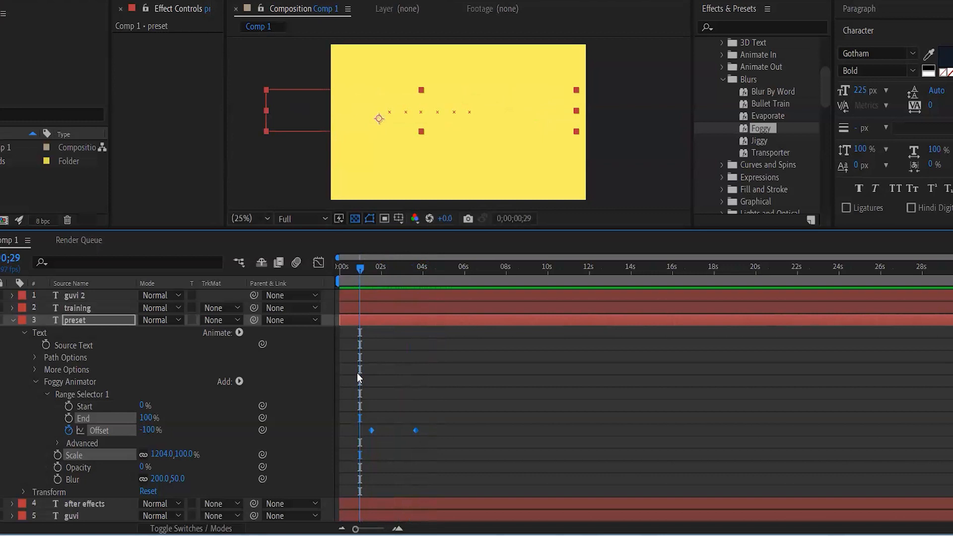
- Move the second Offset keyframe of the Foggy Animator to about 8 seconds and preview the slower animation
{"action": "left_click", "coordinate": [416, 430]}
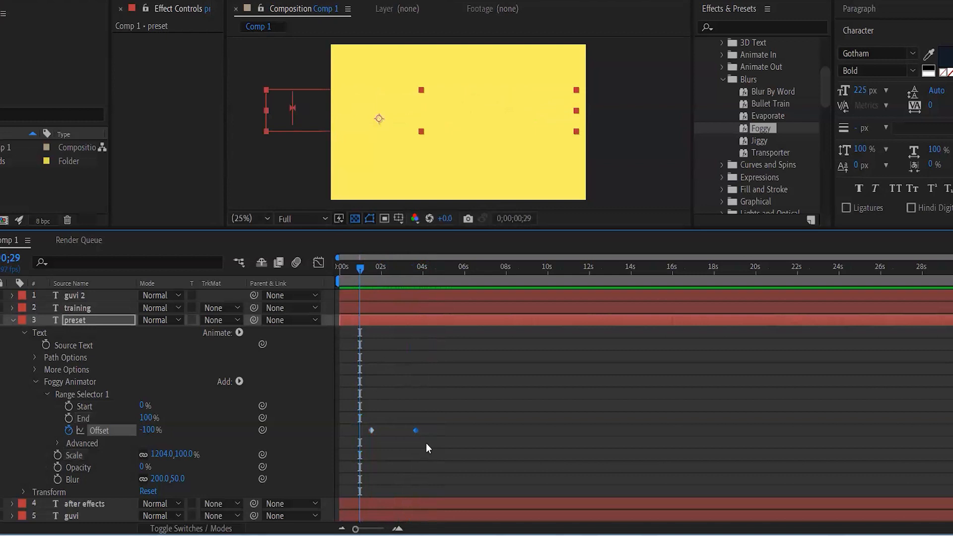
{"action": "left_click_drag", "start_coordinate": [416, 429], "coordinate": [511, 440]}
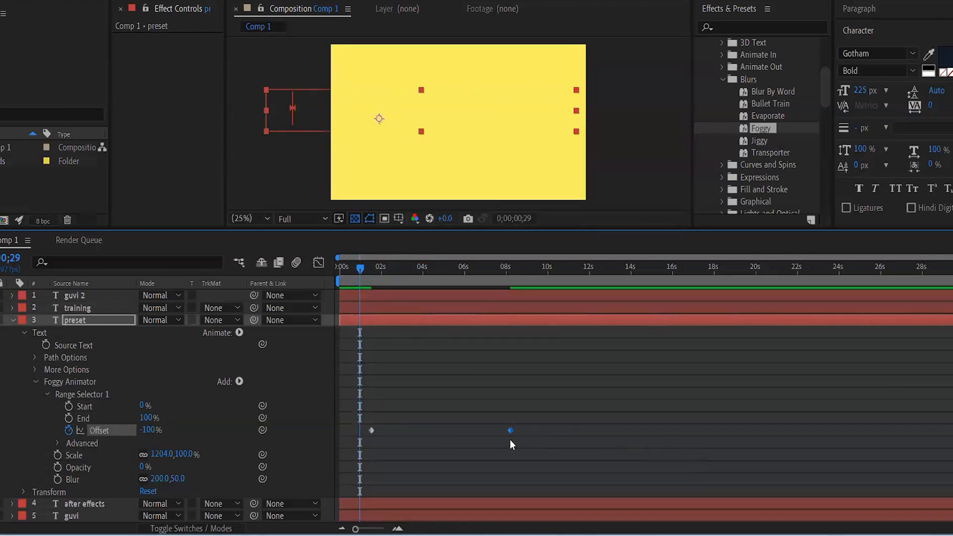
{"action": "left_click_drag", "start_coordinate": [511, 440], "coordinate": [383, 455]}
{"action": "left_click_drag", "start_coordinate": [468, 456], "coordinate": [508, 460]}
{"action": "key", "text": "space"}
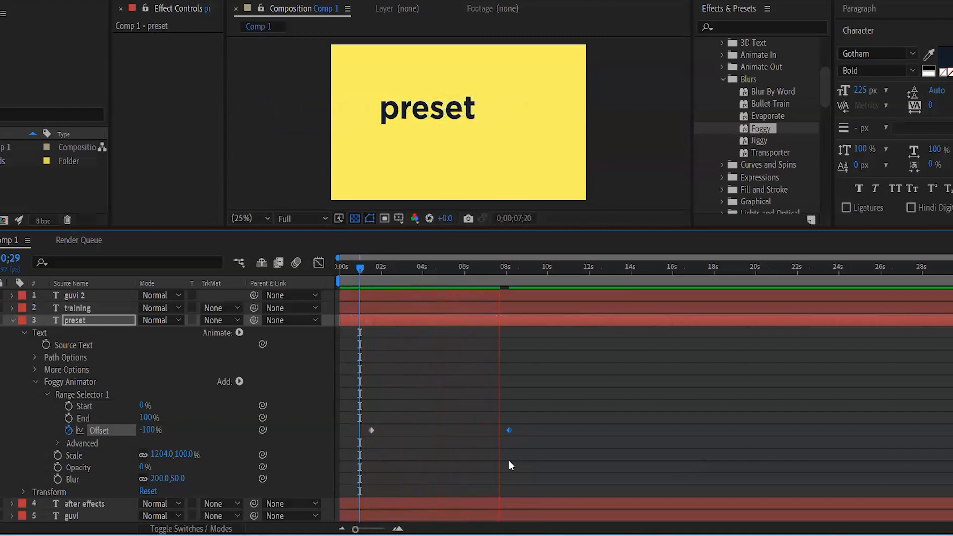
{"action": "key", "text": "space"}
- Shift the second Offset keyframe to about 2 seconds and on to just after the first keyframe, previewing each timing
{"action": "left_click_drag", "start_coordinate": [495, 411], "coordinate": [381, 434]}
{"action": "left_click", "coordinate": [356, 270]}
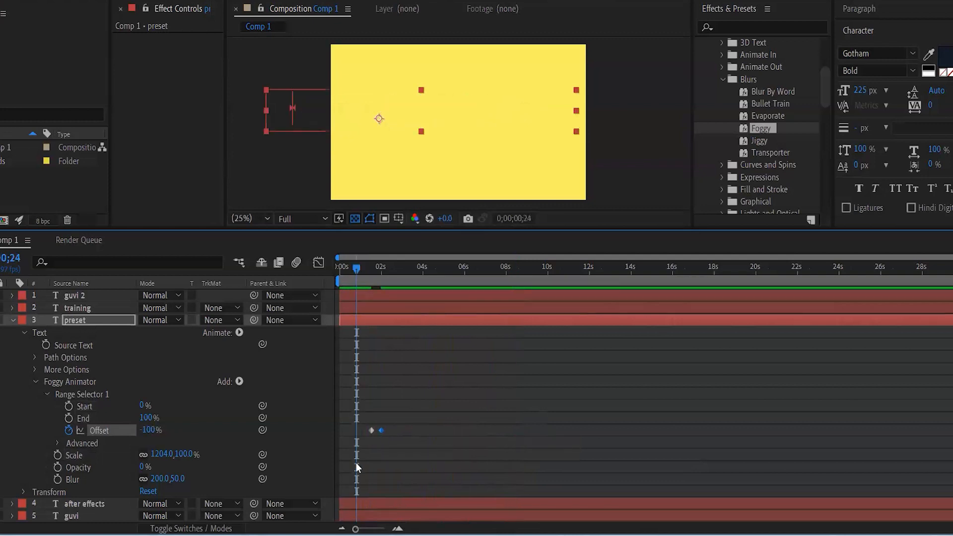
{"action": "key", "text": "space"}
{"action": "key", "text": "space"}
{"action": "left_click_drag", "start_coordinate": [381, 430], "coordinate": [375, 434]}
{"action": "left_click", "coordinate": [359, 270]}
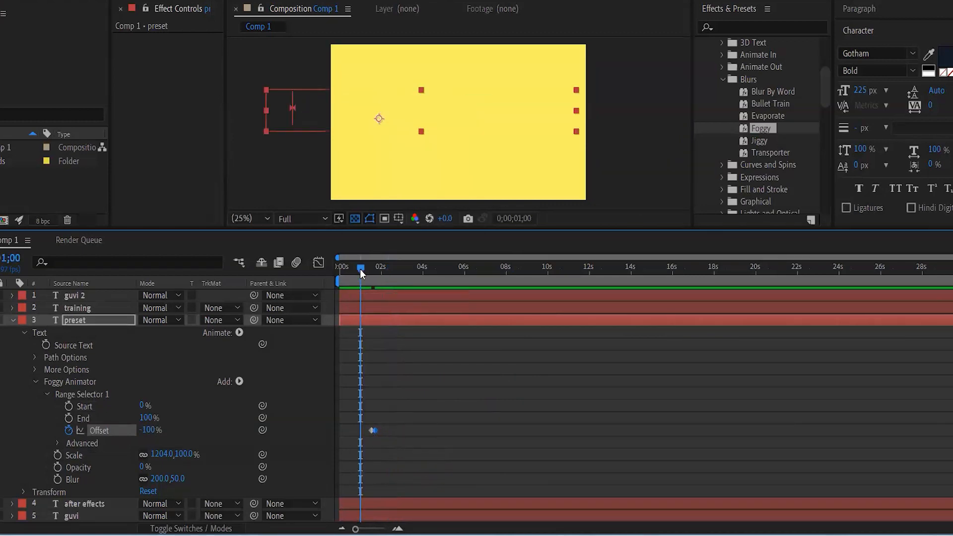
{"action": "key", "text": "space"}
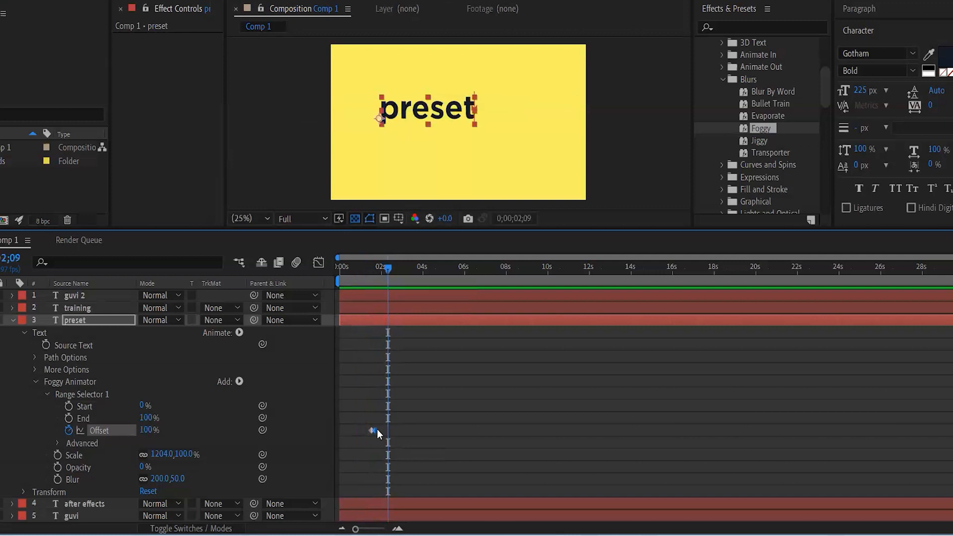
- Move the second Offset keyframe to about 20.5 seconds and preview the preset text's much slower Foggy animation
{"action": "mouse_move", "coordinate": [382, 433]}
{"action": "left_click_drag", "start_coordinate": [381, 431], "coordinate": [769, 437]}
{"action": "left_click", "coordinate": [366, 269]}
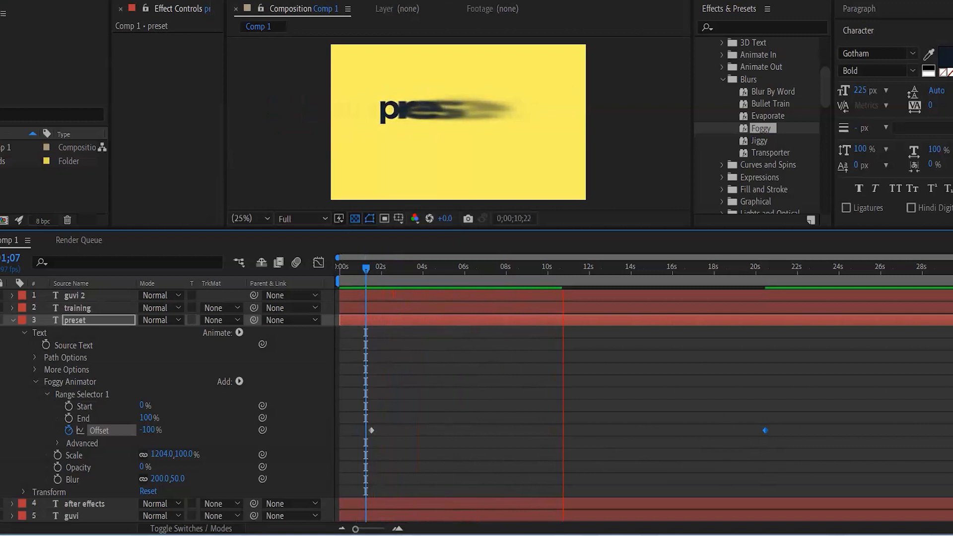
{"action": "mouse_move", "coordinate": [676, 535]}
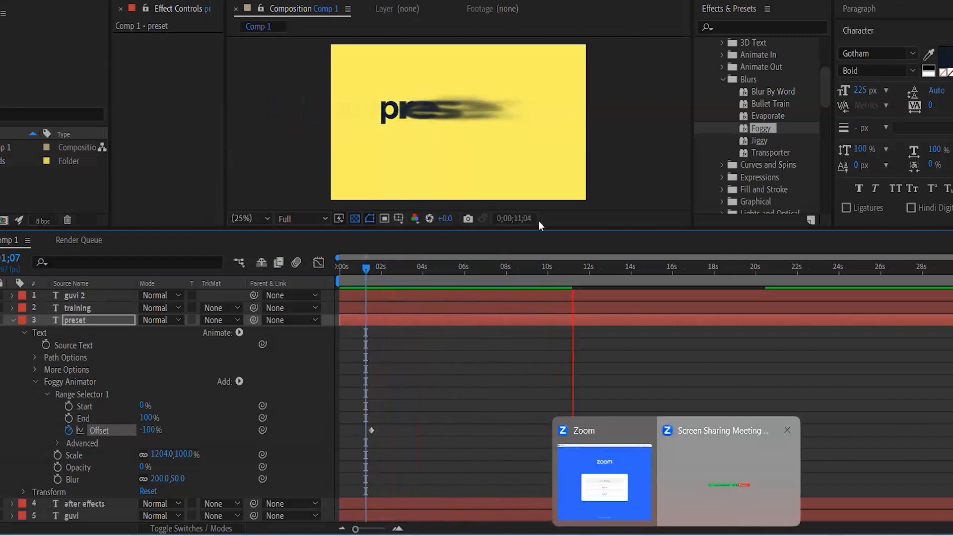
{"action": "left_click", "coordinate": [542, 401]}
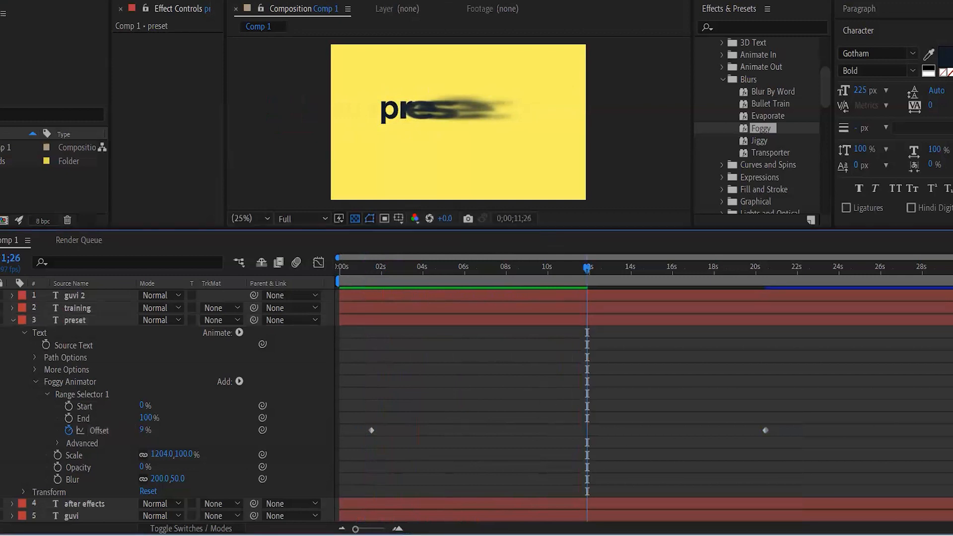
- Collapse the preset layer's properties, close the current project and cancel opening another project
{"action": "mouse_move", "coordinate": [714, 497]}
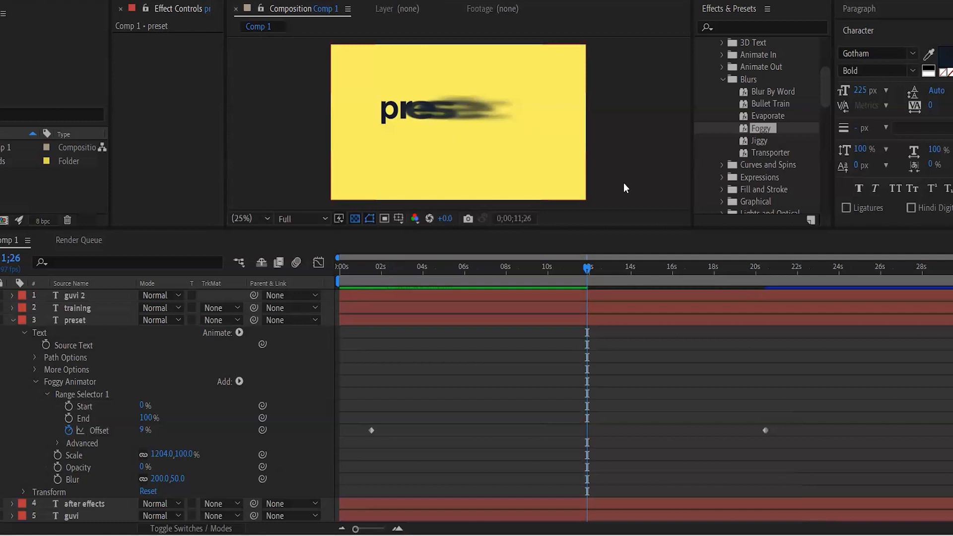
{"action": "left_click", "coordinate": [11, 320]}
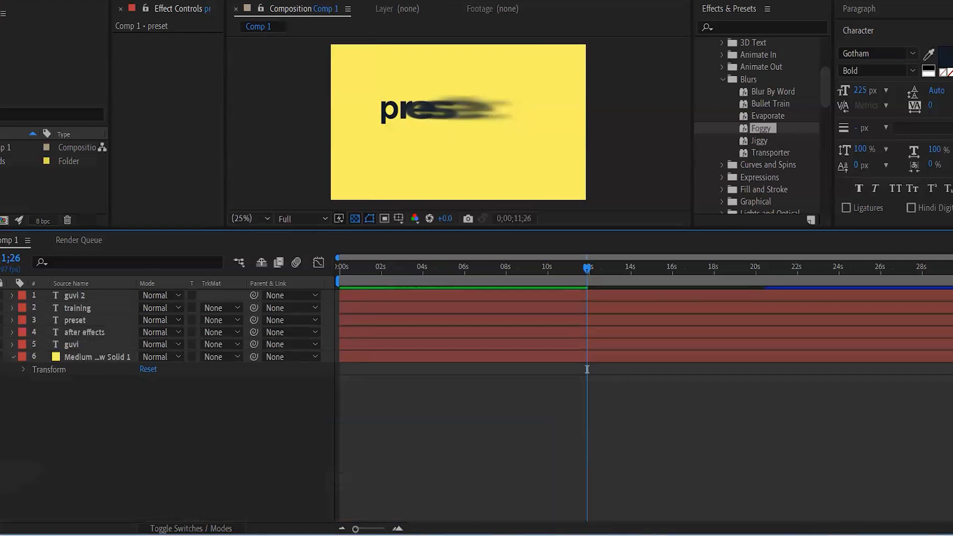
{"action": "left_click", "coordinate": [0, 0]}
{"action": "left_click", "coordinate": [259, 399]}
{"action": "key", "text": "alt+f"}
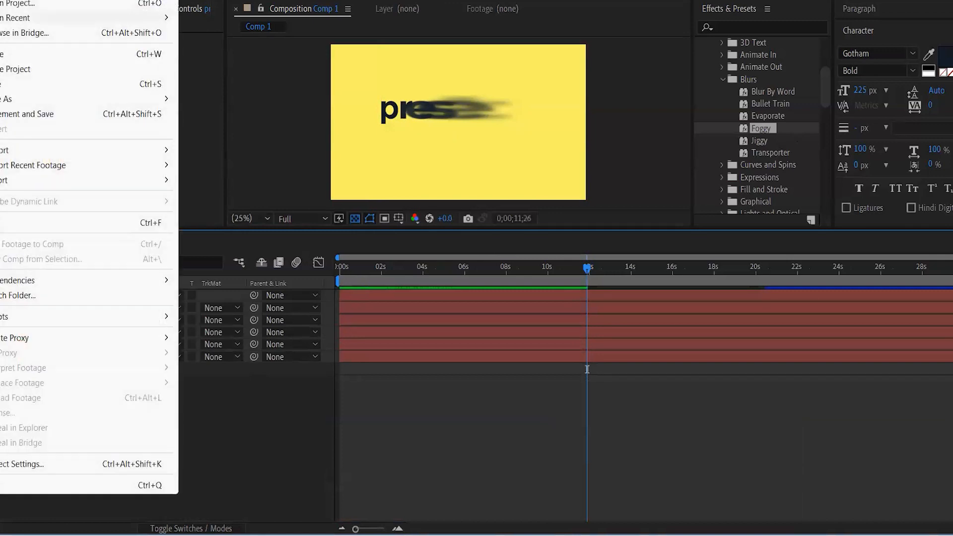
{"action": "key", "text": "Right"}
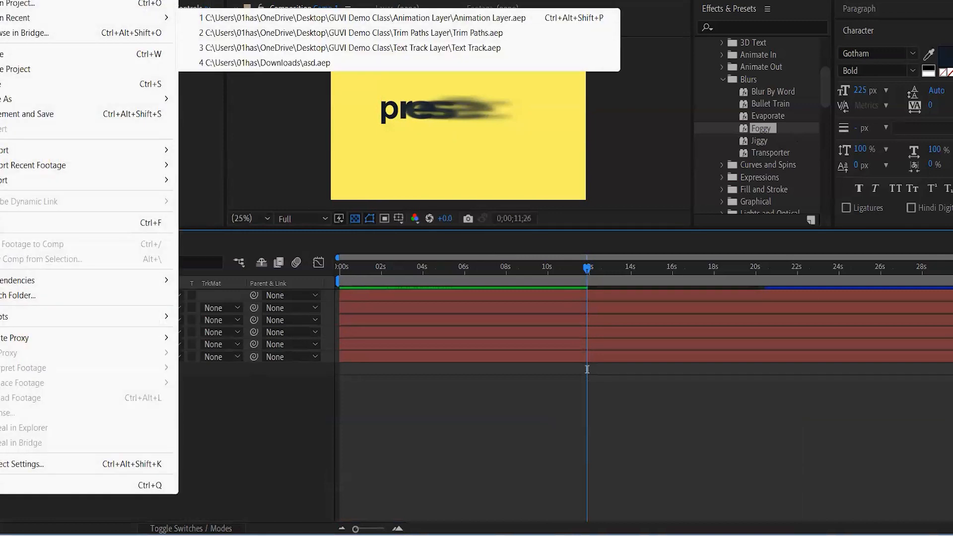
{"action": "key", "text": "Return"}
{"action": "left_click", "coordinate": [488, 263]}
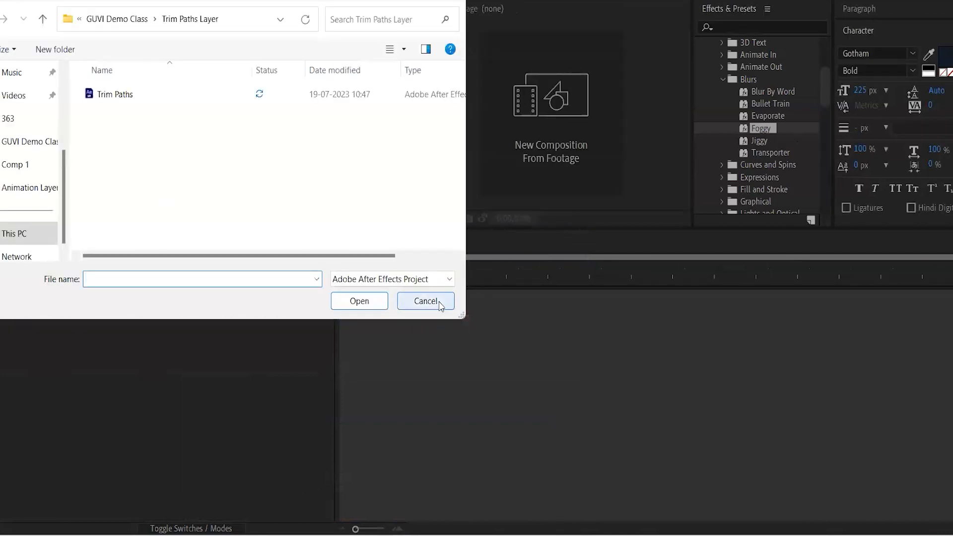
{"action": "left_click", "coordinate": [426, 301]}
- Switch to the motion graphics presentation in Canva and examine the head, clock and runner icons on page 2
{"action": "left_click", "coordinate": [530, 535]}
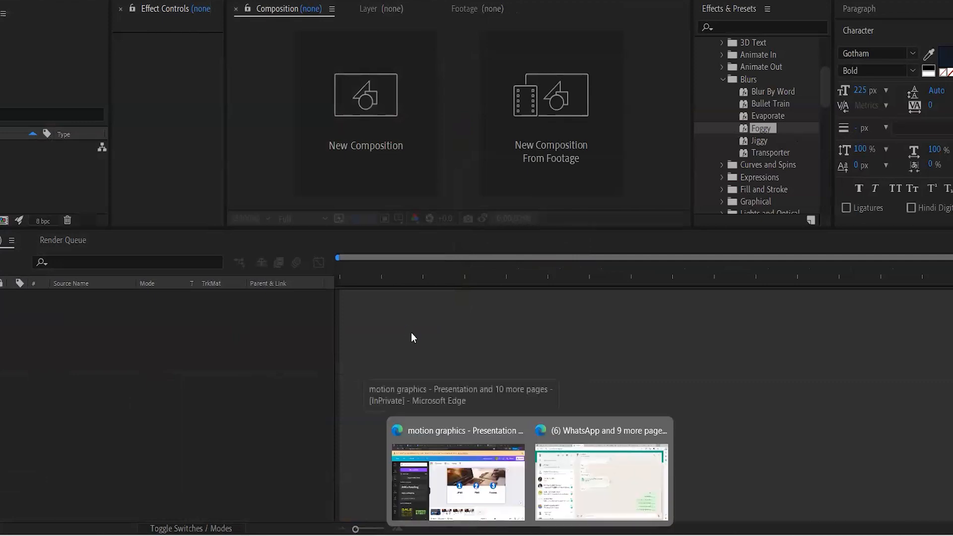
{"action": "key", "text": "super"}
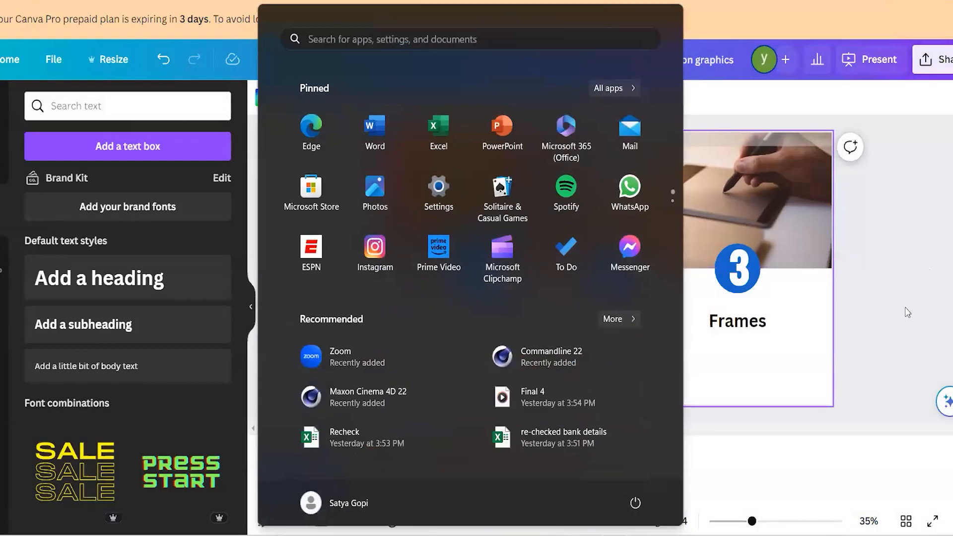
{"action": "left_click", "coordinate": [890, 163]}
{"action": "left_click", "coordinate": [375, 489]}
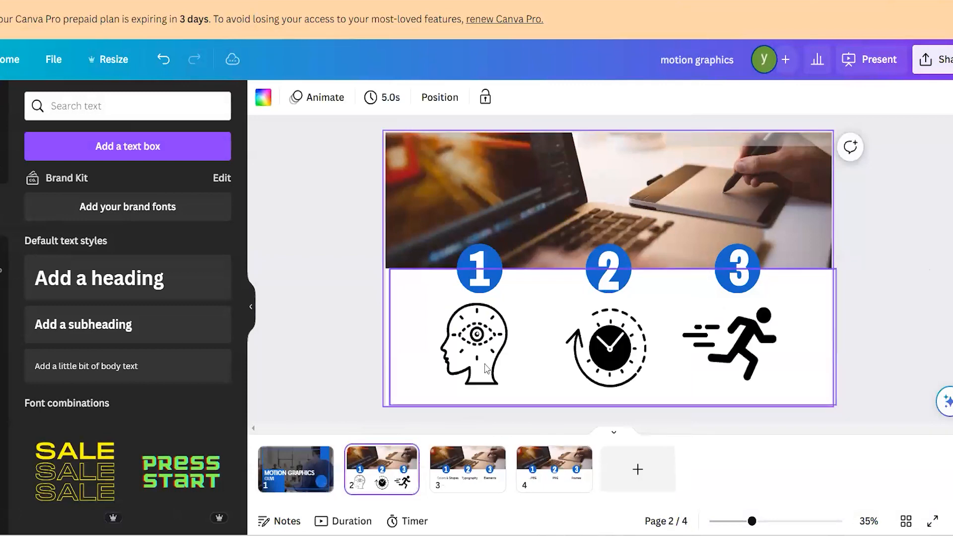
{"action": "left_click", "coordinate": [474, 342]}
{"action": "left_click", "coordinate": [605, 350]}
{"action": "left_click", "coordinate": [734, 356]}
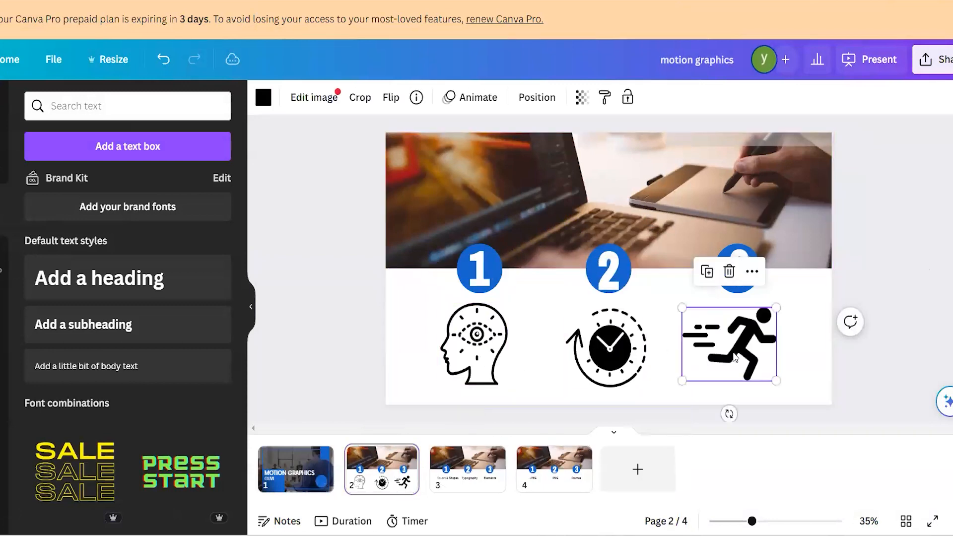
{"action": "left_click", "coordinate": [485, 350]}
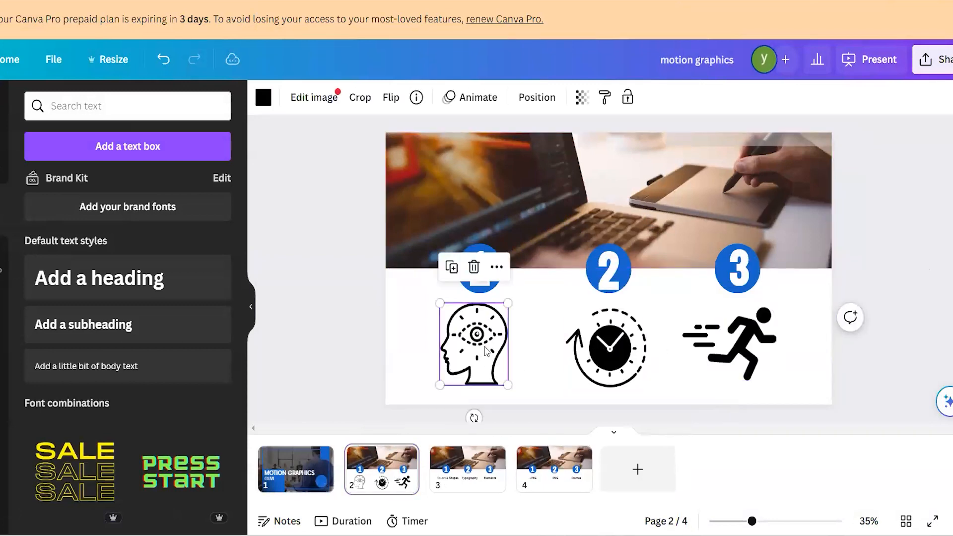
{"action": "left_click", "coordinate": [620, 359]}
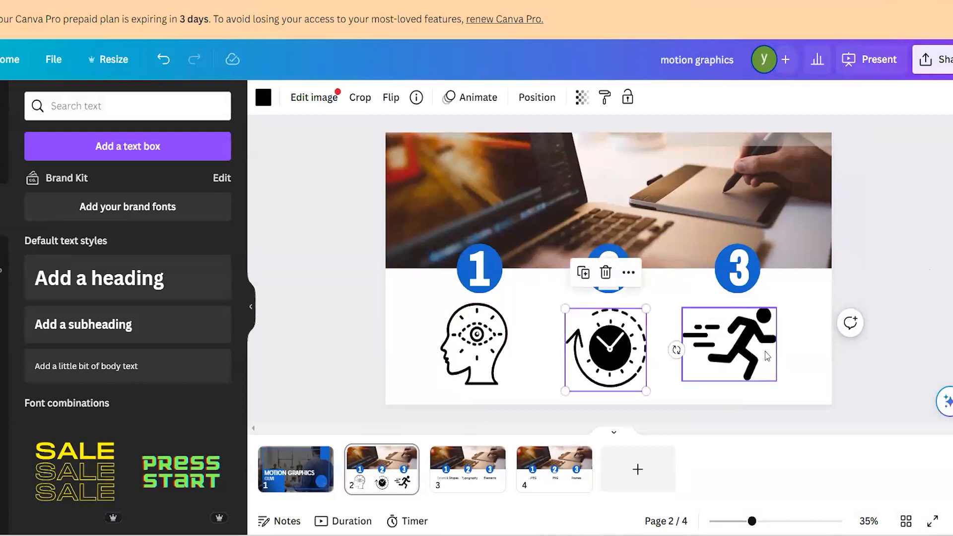
{"action": "left_click", "coordinate": [766, 356]}
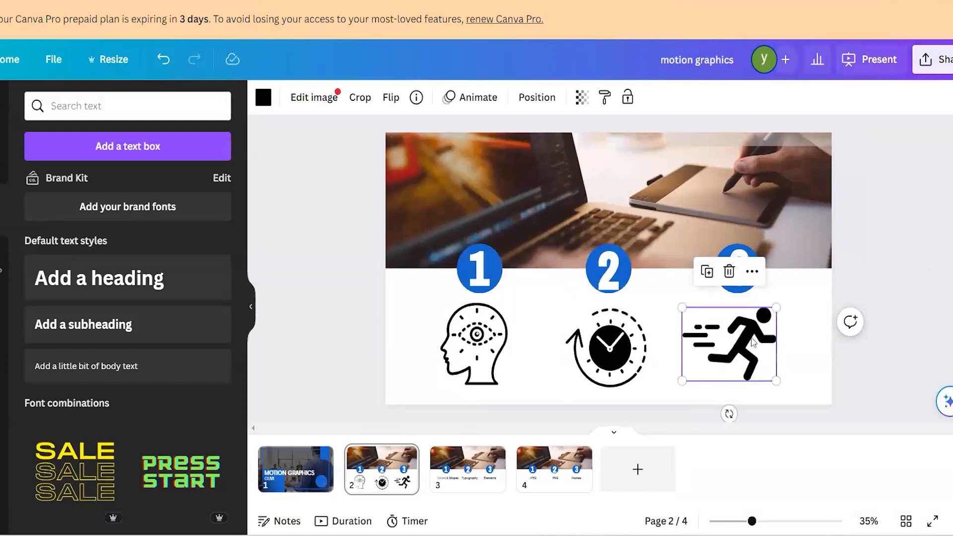
{"action": "left_click", "coordinate": [637, 361]}
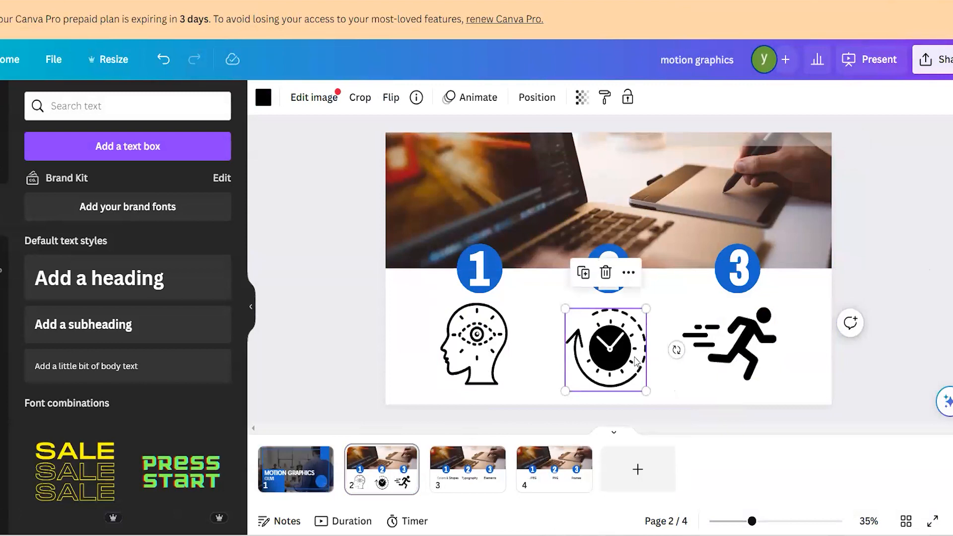
- Shift the clock icon slightly left and the runner icon slightly right on page 2, undoing the head icon's move
{"action": "left_click_drag", "start_coordinate": [495, 344], "coordinate": [446, 351]}
{"action": "key", "text": "ctrl+z"}
{"action": "left_click", "coordinate": [749, 353]}
{"action": "left_click_drag", "start_coordinate": [749, 352], "coordinate": [756, 354]}
{"action": "left_click_drag", "start_coordinate": [620, 356], "coordinate": [612, 356]}
{"action": "left_click_drag", "start_coordinate": [745, 362], "coordinate": [754, 361]}
{"action": "left_click", "coordinate": [626, 357]}
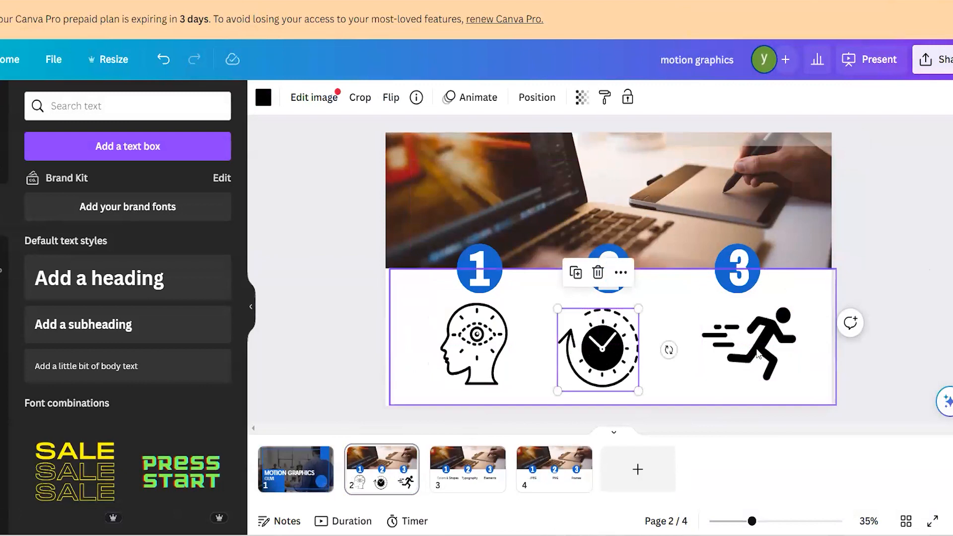
{"action": "left_click", "coordinate": [758, 354]}
{"action": "left_click", "coordinate": [622, 355]}
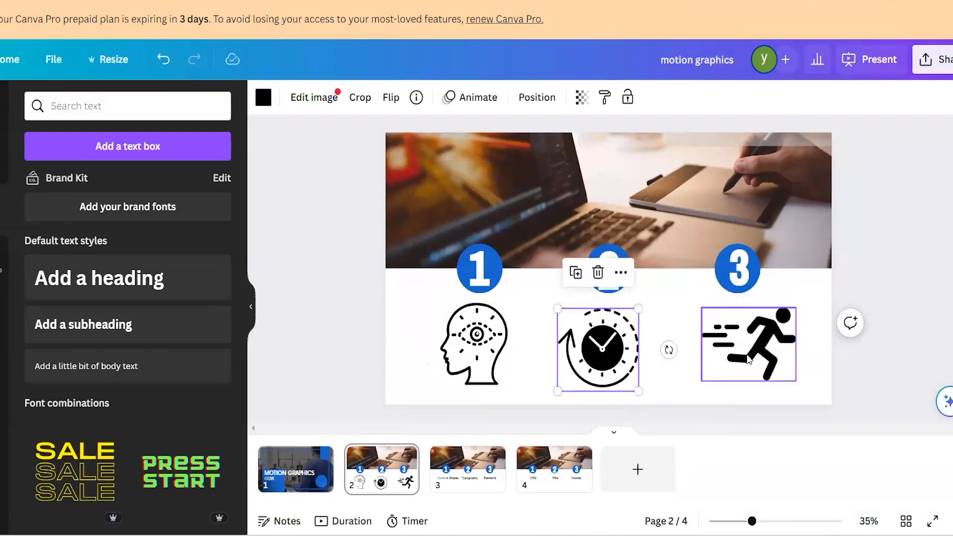
{"action": "left_click", "coordinate": [748, 361]}
{"action": "left_click", "coordinate": [585, 371]}
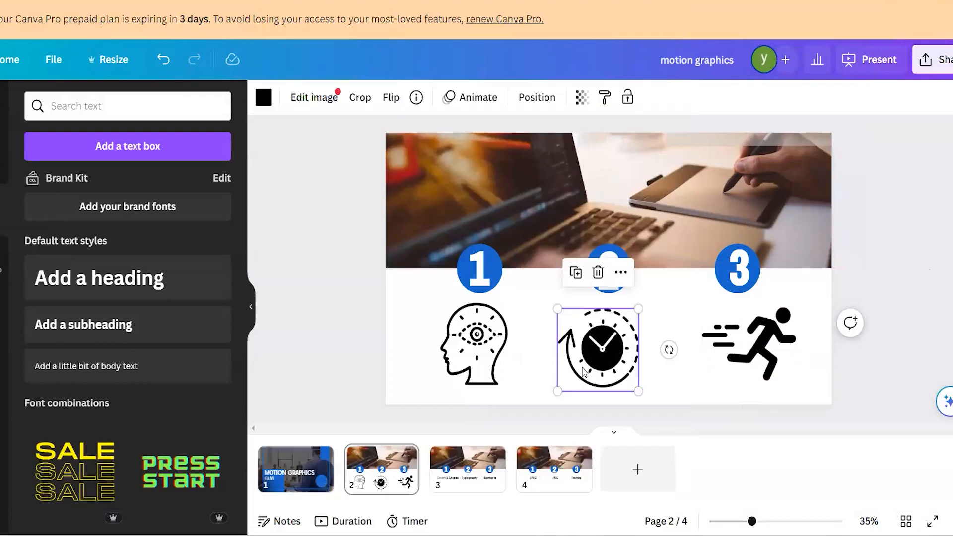
- Switch to After Effects and open the recent project Animation Layer
{"action": "key", "text": "super"}
{"action": "type", "text": "after"}
{"action": "left_click", "coordinate": [312, 150]}
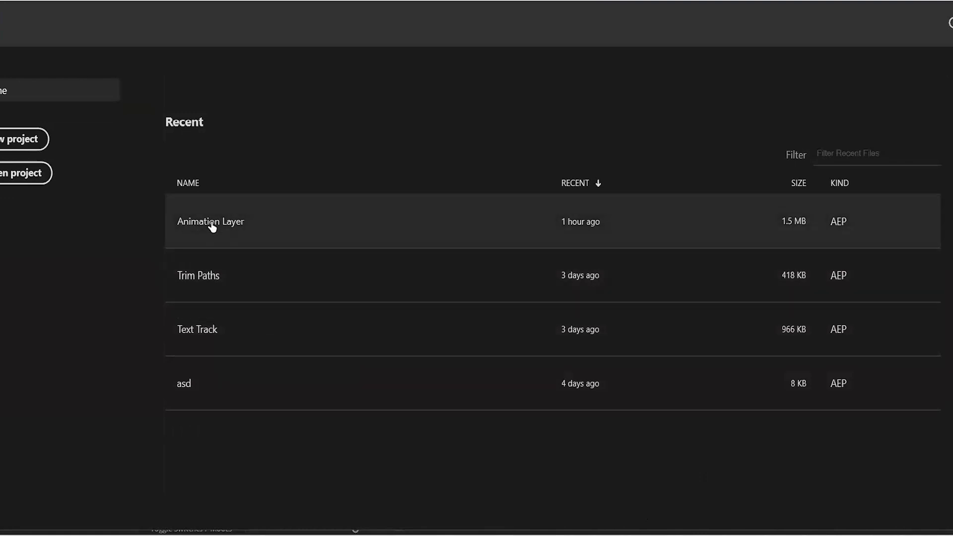
{"action": "left_click", "coordinate": [212, 223]}
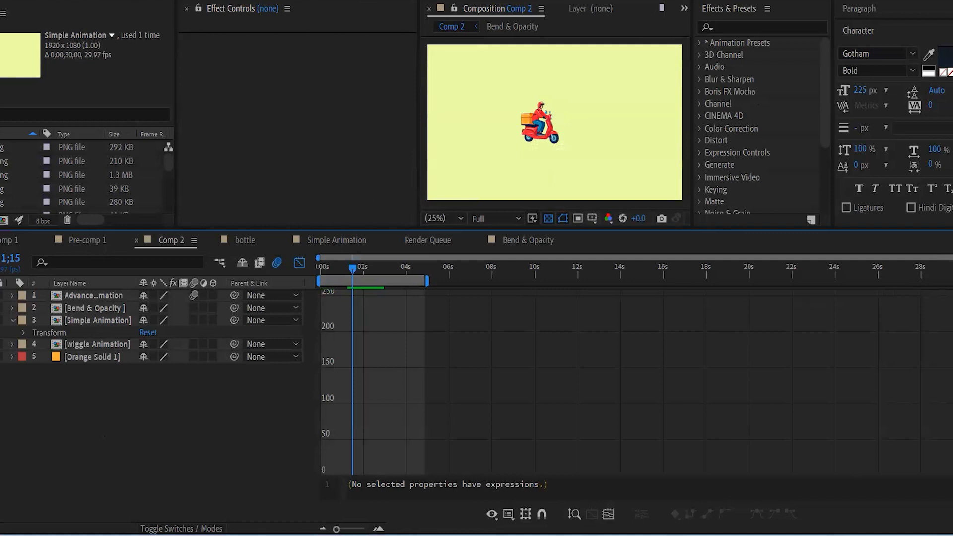
- Close the Character, Paragraph, Effects & Presets and Effect Controls panels to give the composition view more room
{"action": "left_click", "coordinate": [243, 0]}
{"action": "mouse_move", "coordinate": [298, 0]}
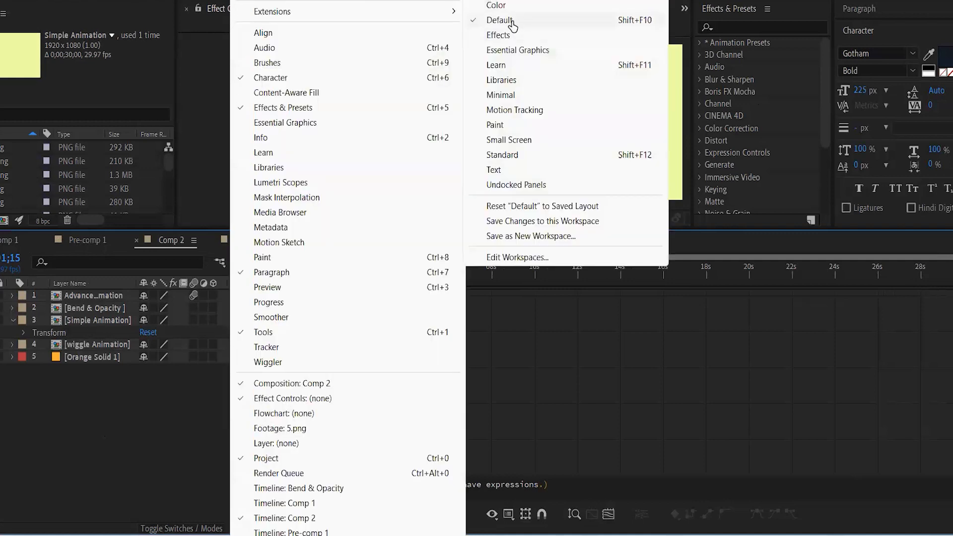
{"action": "left_click", "coordinate": [474, 225]}
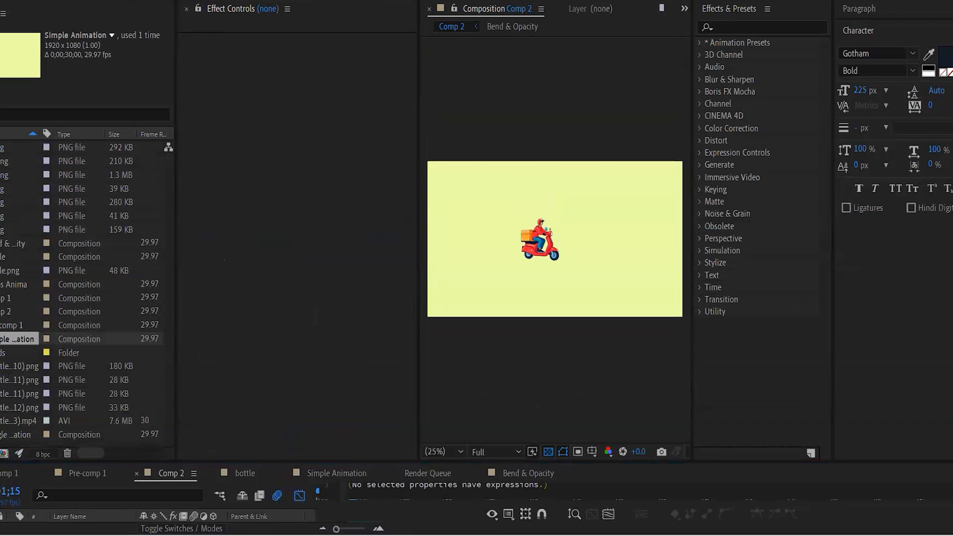
{"action": "right_click", "coordinate": [867, 41]}
{"action": "left_click", "coordinate": [866, 48]}
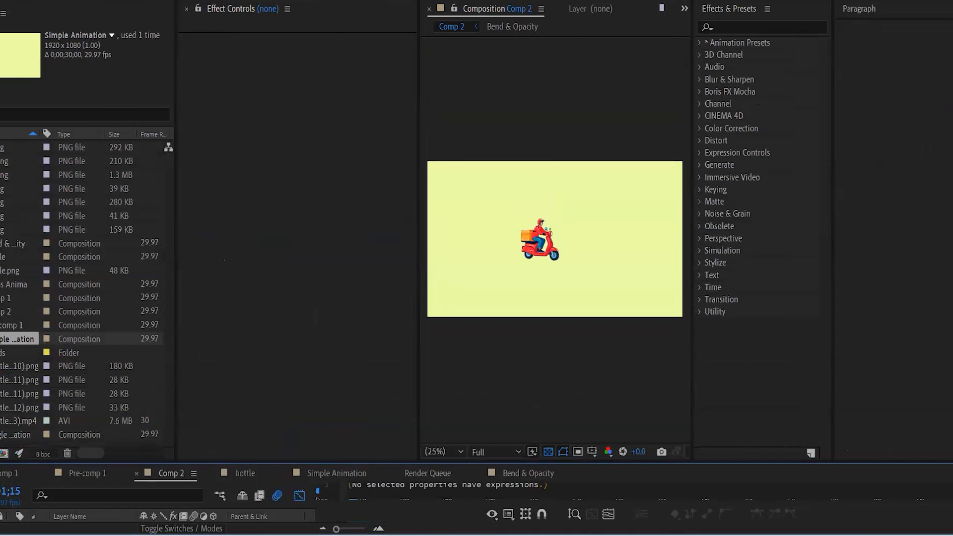
{"action": "right_click", "coordinate": [944, 28]}
{"action": "left_click", "coordinate": [944, 26]}
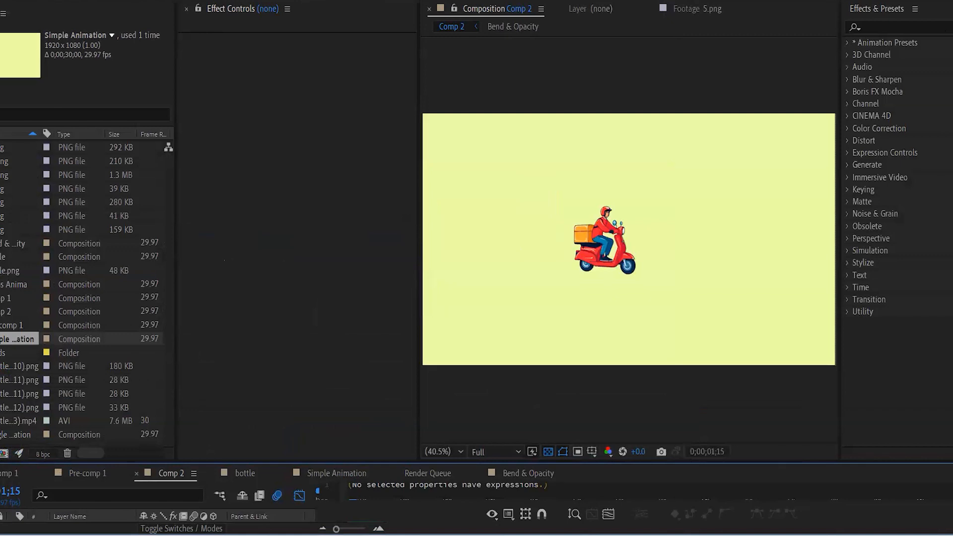
{"action": "left_click", "coordinate": [915, 9]}
{"action": "left_click", "coordinate": [864, 22]}
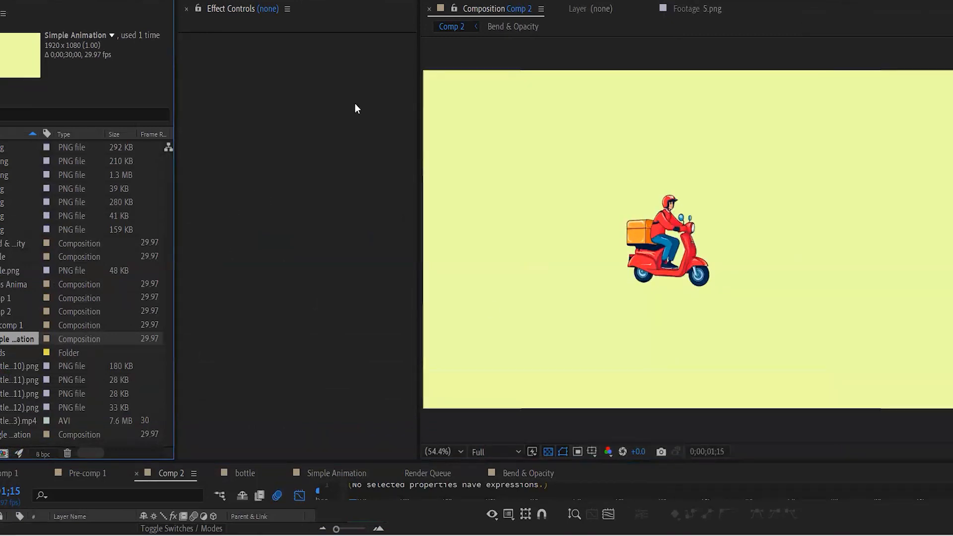
{"action": "left_click", "coordinate": [187, 9]}
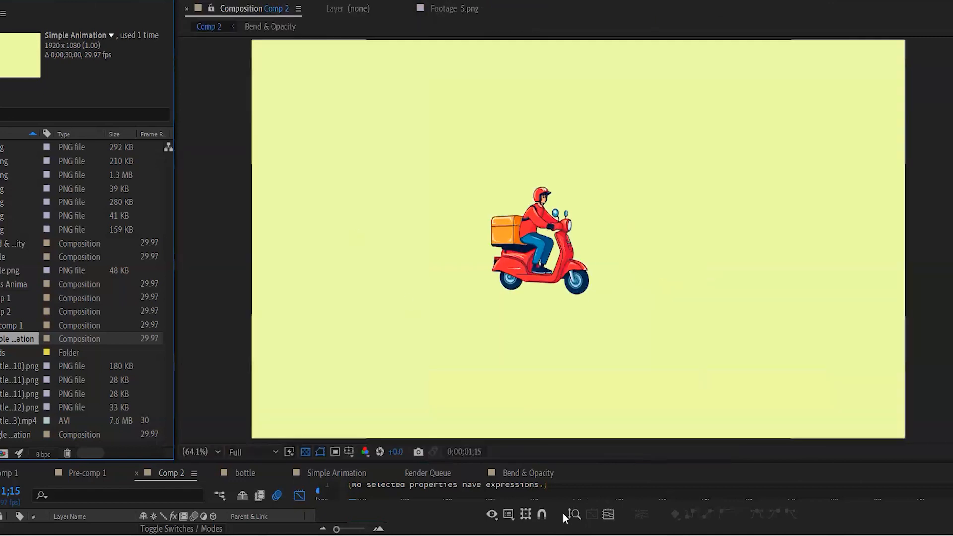
- Make the Comp 2 timeline area taller and set the current time to 0;00;00;00
{"action": "left_click_drag", "start_coordinate": [204, 463], "coordinate": [225, 383]}
{"action": "left_click_drag", "start_coordinate": [353, 423], "coordinate": [284, 425]}
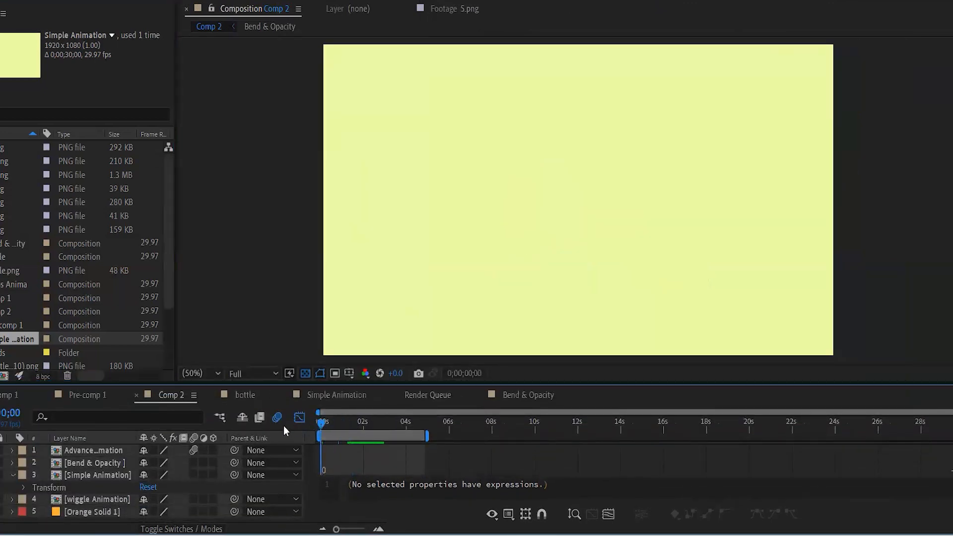
{"action": "left_click", "coordinate": [198, 304]}
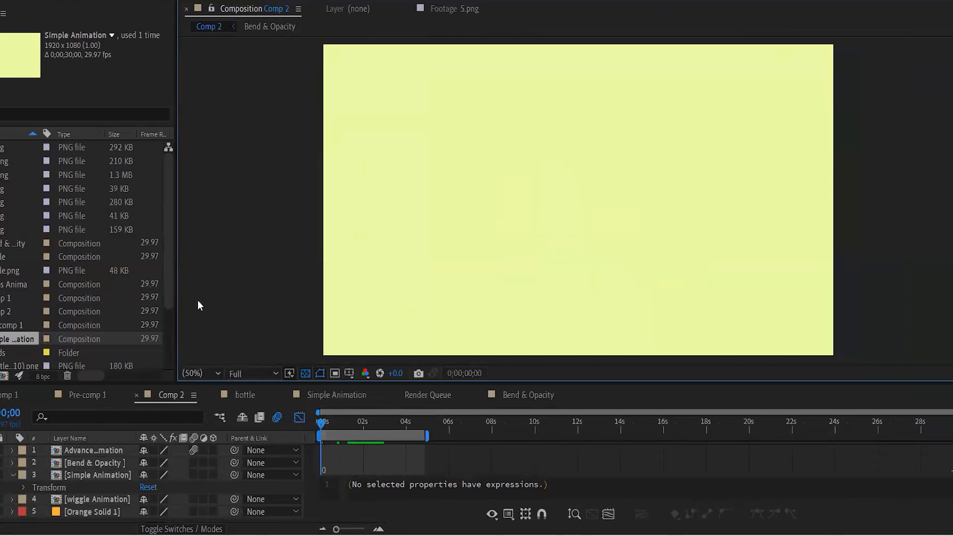
- Close the Graph Editor in Comp 2 and preview the composition's delivery animation
{"action": "left_click", "coordinate": [303, 421]}
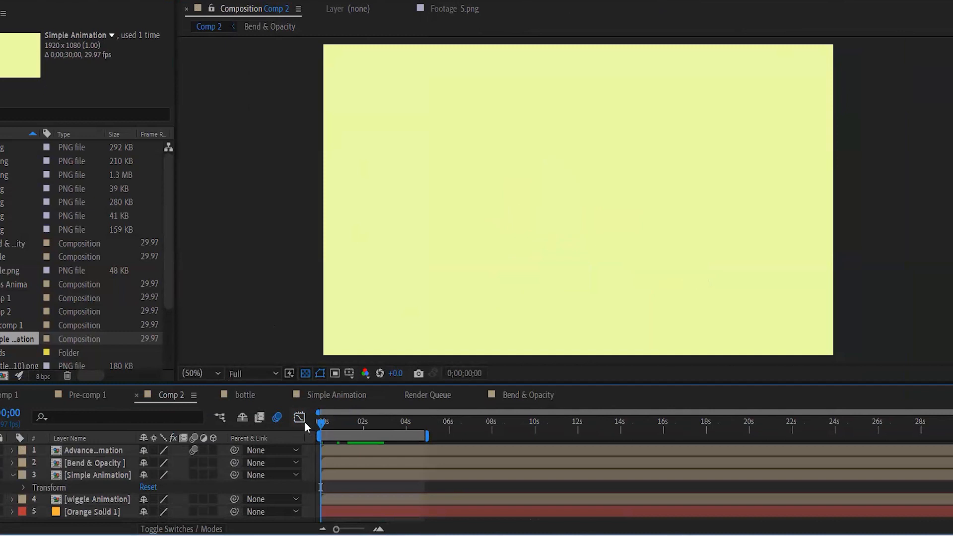
{"action": "key", "text": "space"}
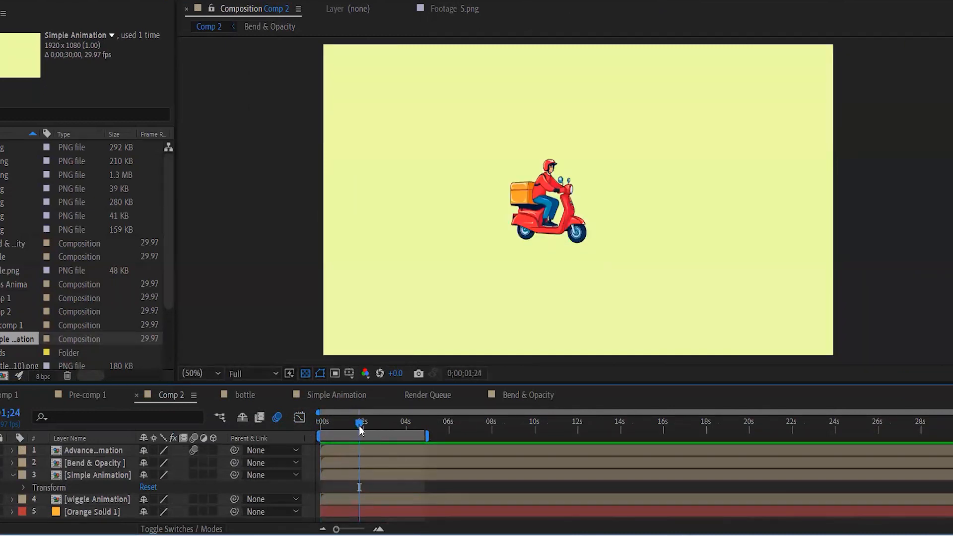
{"action": "key", "text": "space"}
{"action": "key", "text": "space"}
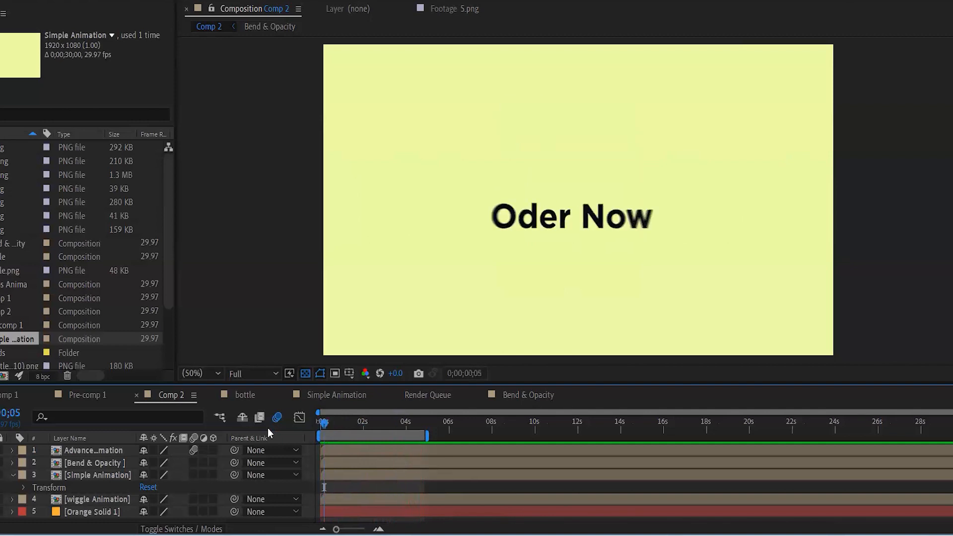
{"action": "key", "text": "space"}
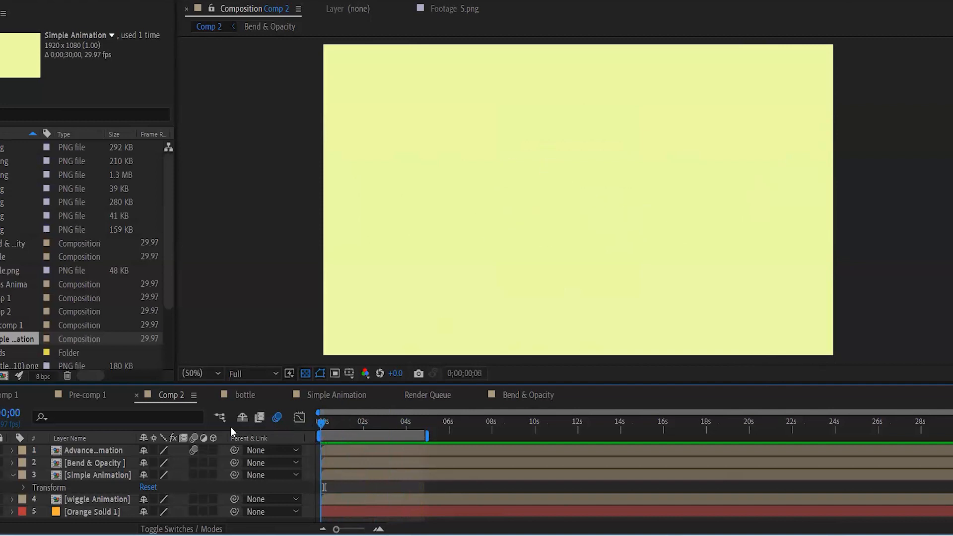
{"action": "key", "text": "space"}
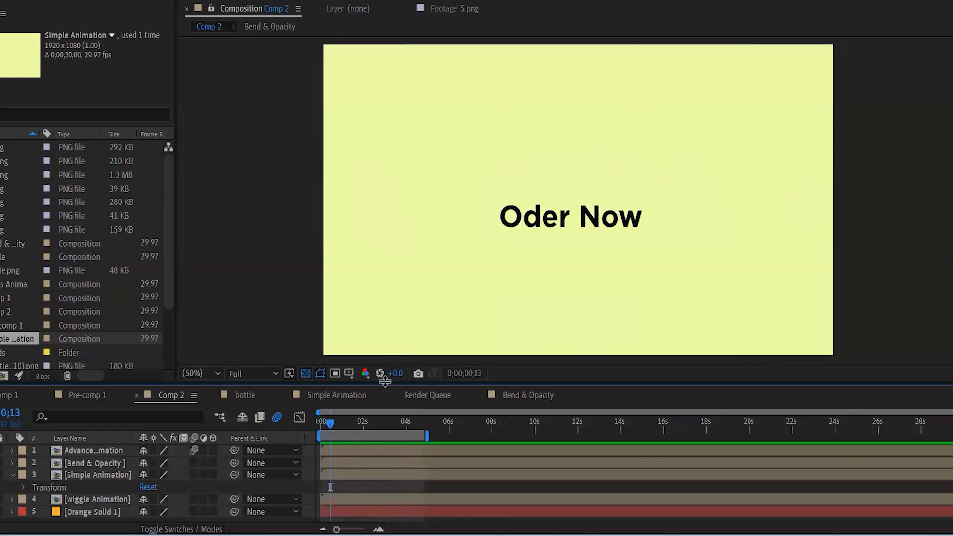
- Collapse the Simple Animation layer in Comp 2 and open its nested composition
{"action": "left_click_drag", "start_coordinate": [387, 382], "coordinate": [415, 321]}
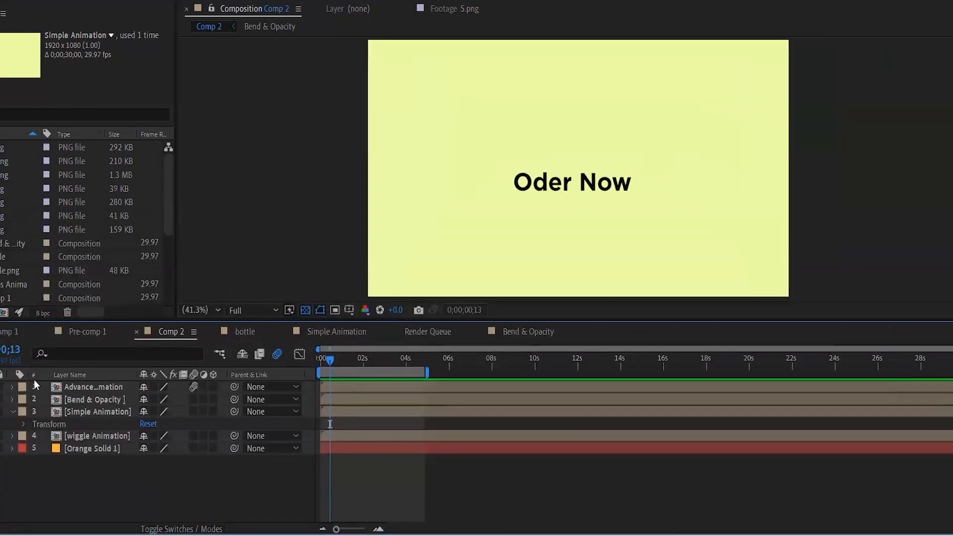
{"action": "left_click", "coordinate": [13, 411]}
{"action": "double_click", "coordinate": [54, 412]}
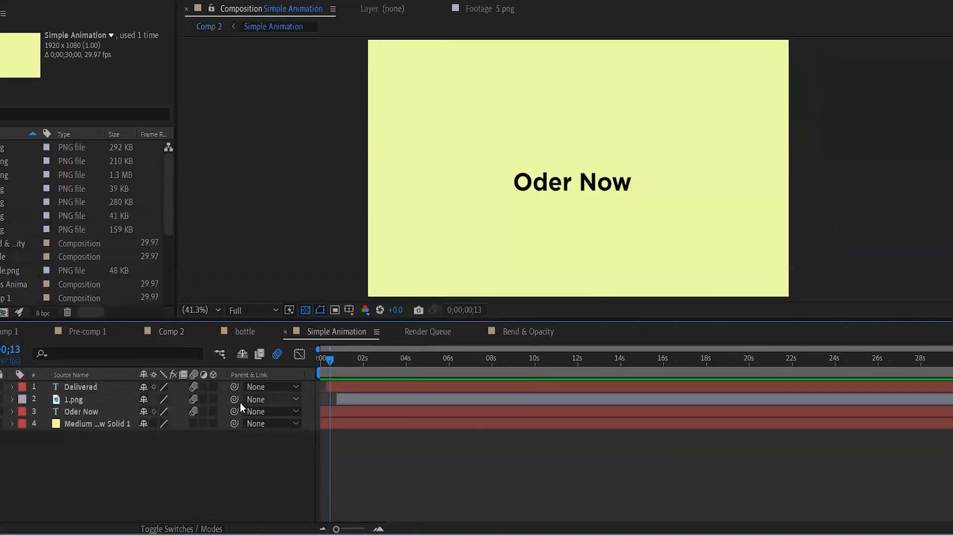
{"action": "left_click_drag", "start_coordinate": [558, 318], "coordinate": [558, 383]}
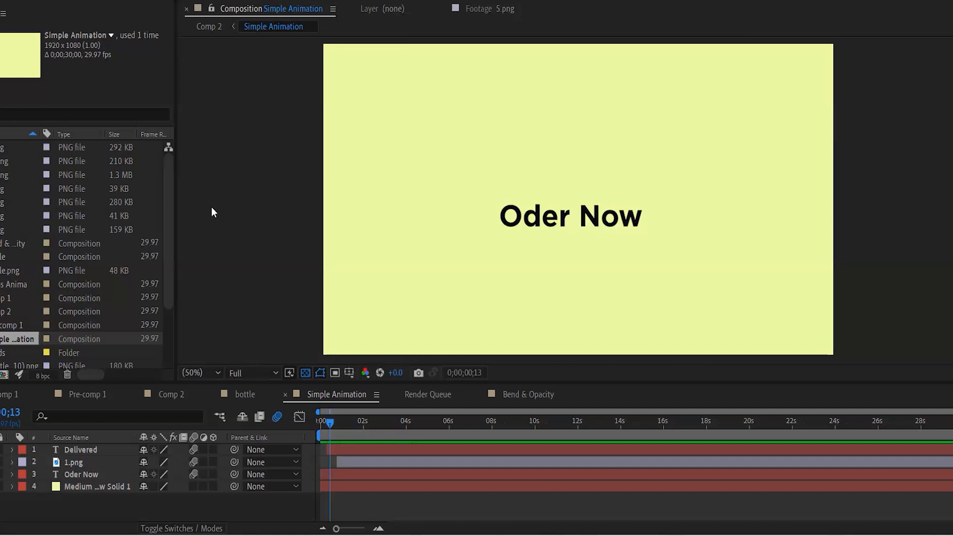
- Scrub the Simple Animation timeline from the start to about 0;00;02;01 and return to 0;00;00;00
{"action": "left_click_drag", "start_coordinate": [329, 425], "coordinate": [313, 427]}
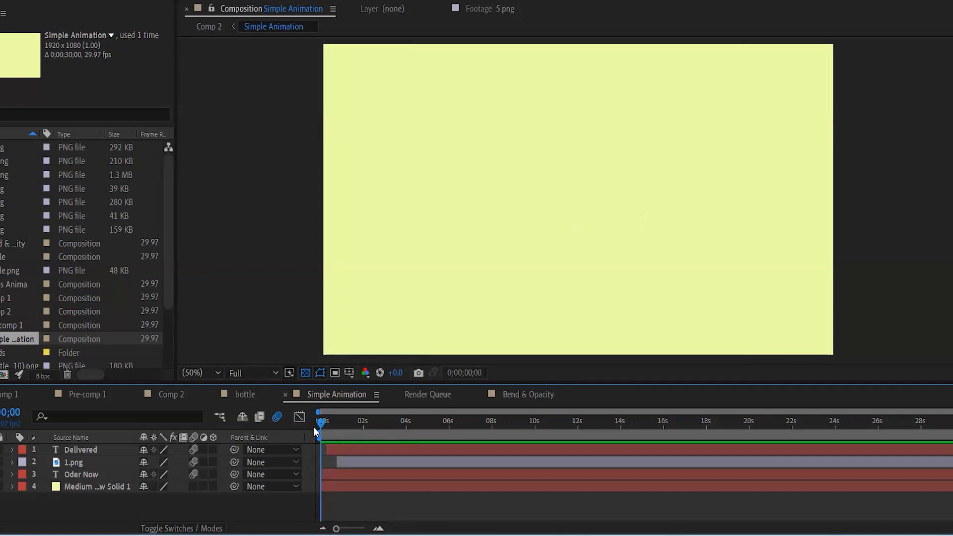
{"action": "mouse_move", "coordinate": [314, 427]}
{"action": "left_mouse_down"}
{"action": "mouse_move", "coordinate": [426, 428]}
{"action": "mouse_move", "coordinate": [314, 420]}
{"action": "mouse_move", "coordinate": [326, 419]}
{"action": "mouse_move", "coordinate": [388, 420]}
{"action": "mouse_move", "coordinate": [313, 421]}
{"action": "mouse_move", "coordinate": [469, 427]}
{"action": "mouse_move", "coordinate": [307, 435]}
{"action": "left_mouse_up"}
{"action": "left_click_drag", "start_coordinate": [321, 428], "coordinate": [364, 424]}
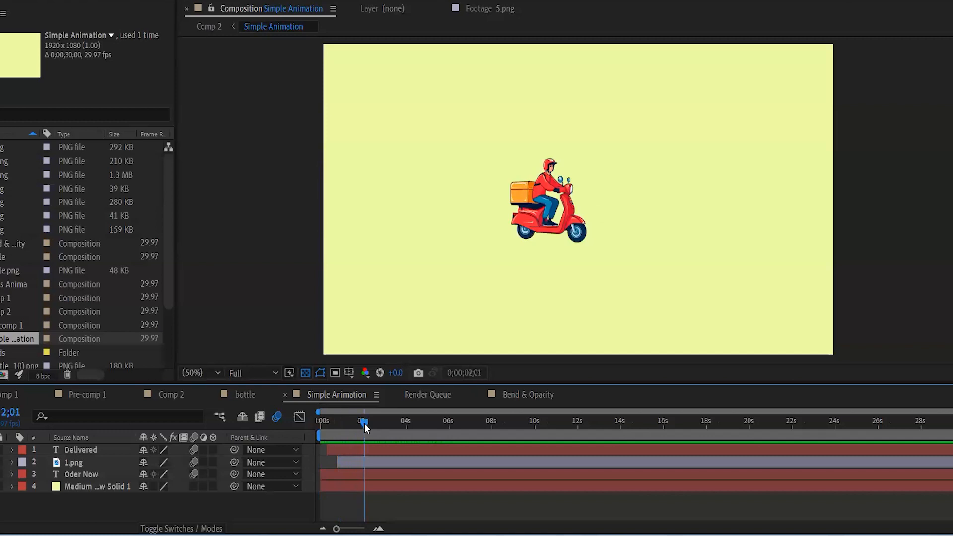
{"action": "left_click_drag", "start_coordinate": [365, 424], "coordinate": [314, 448]}
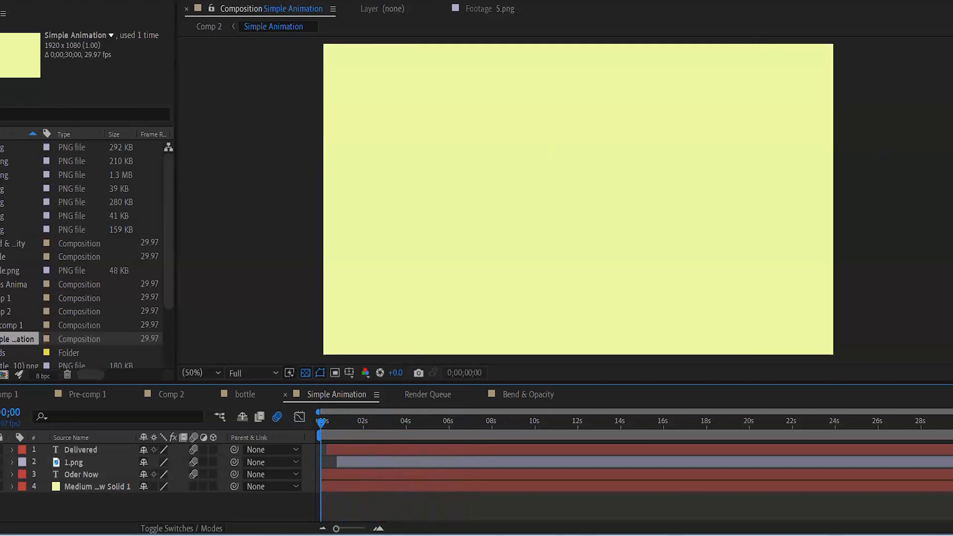
- Add a new 1920 x 1080 px yellow solid directly above the existing background solid in Simple Animation
{"action": "left_click", "coordinate": [114, 485]}
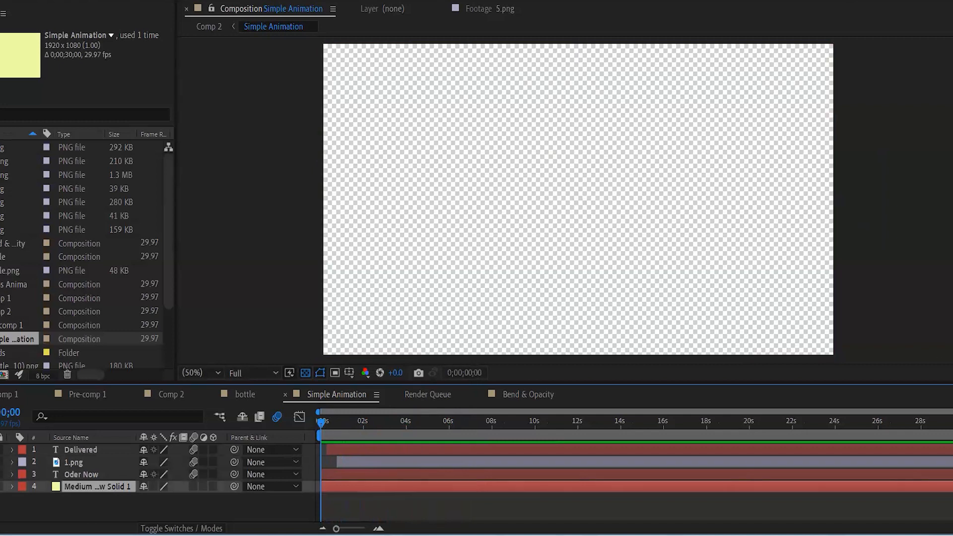
{"action": "right_click", "coordinate": [89, 487]}
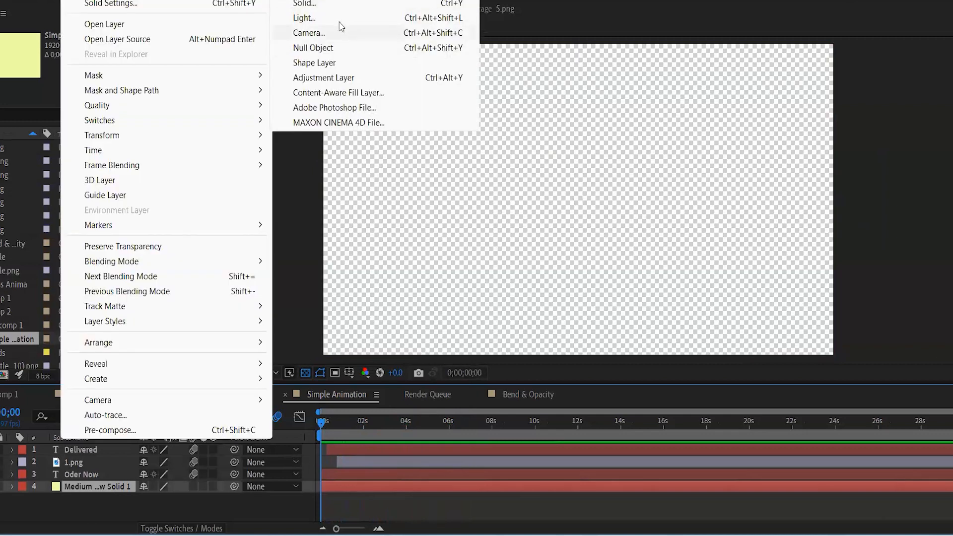
{"action": "left_click", "coordinate": [338, 4]}
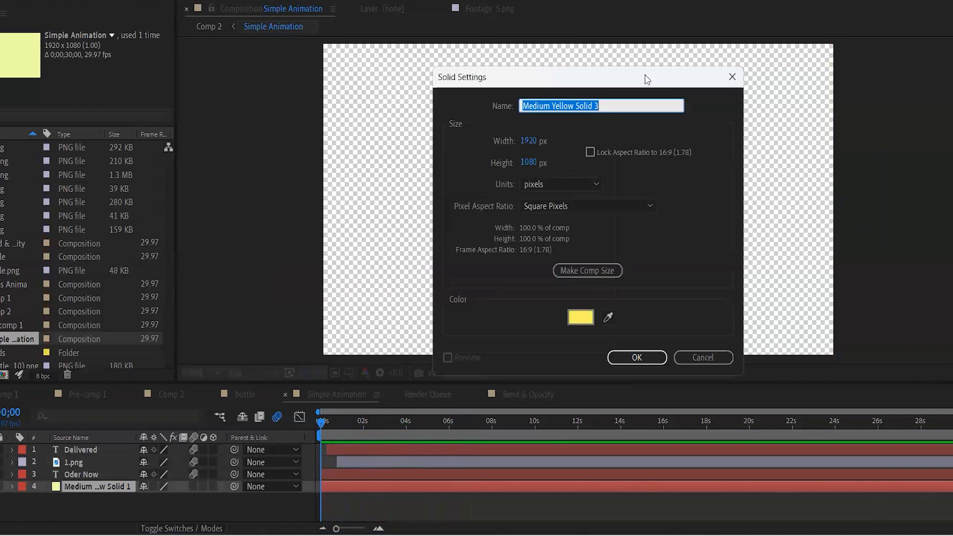
{"action": "left_click", "coordinate": [640, 357]}
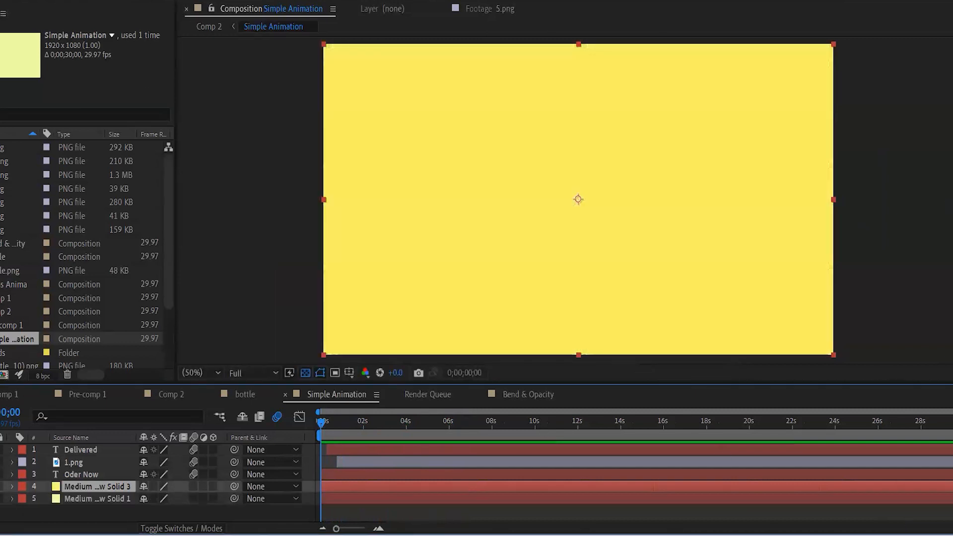
- Make the timeline area taller and expand the Transform properties of the 1.png layer
{"action": "left_click", "coordinate": [76, 465]}
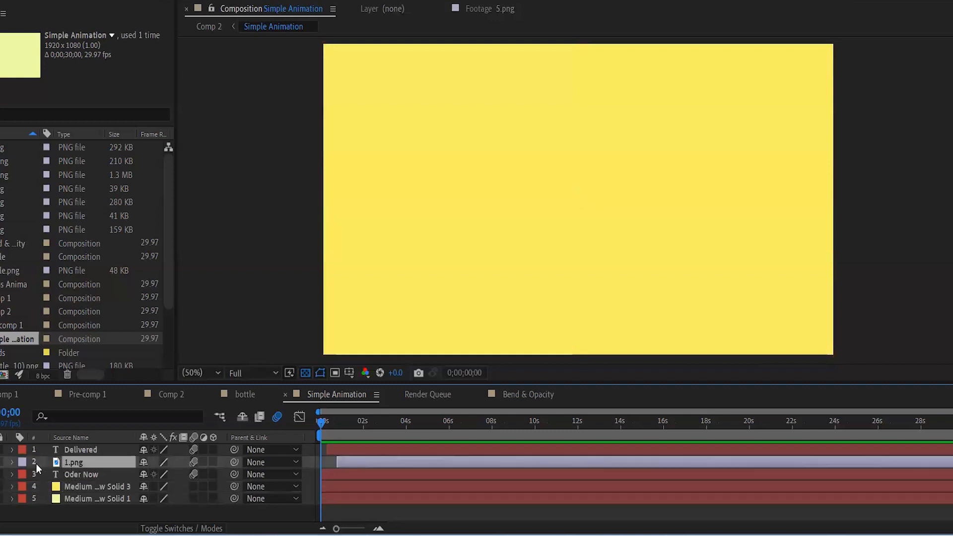
{"action": "left_click", "coordinate": [11, 461]}
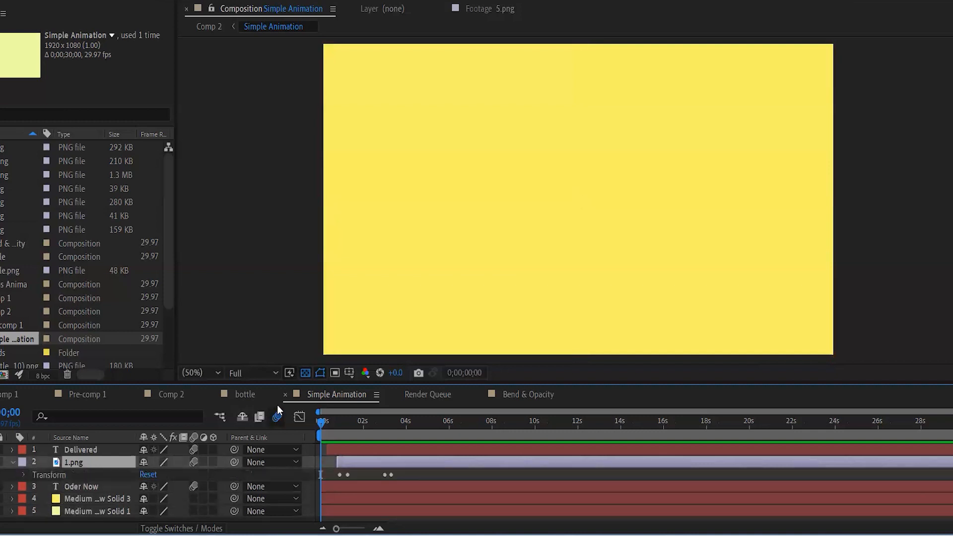
{"action": "left_click_drag", "start_coordinate": [277, 383], "coordinate": [277, 296]}
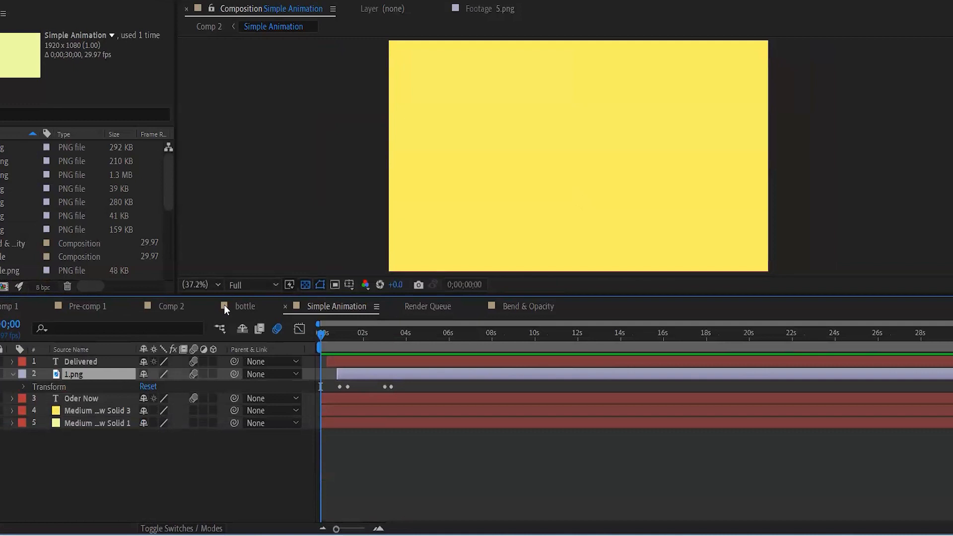
{"action": "left_click", "coordinate": [23, 387]}
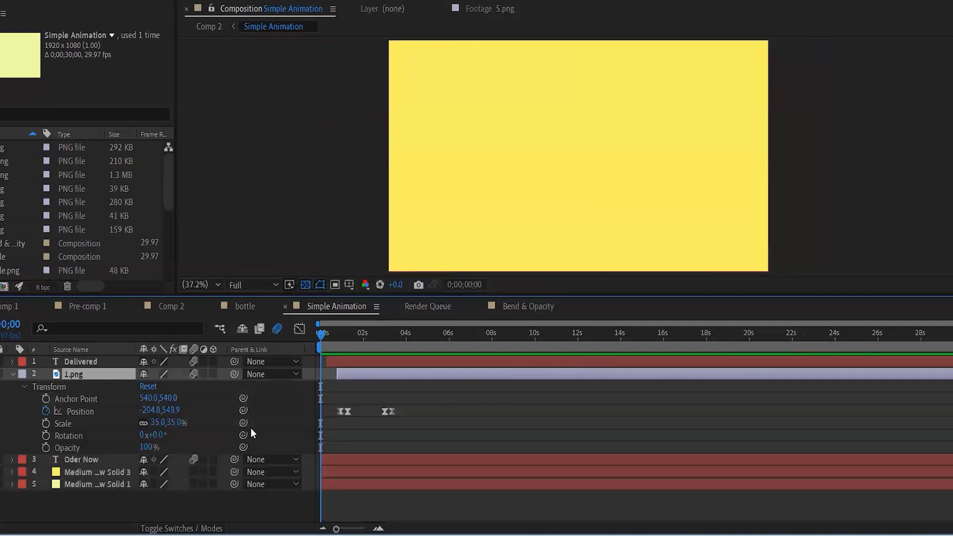
- Set the current time to 0;00;02;04 and delete all Position keyframes of the 1.png layer
{"action": "left_click", "coordinate": [329, 395]}
{"action": "left_click_drag", "start_coordinate": [324, 333], "coordinate": [368, 341]}
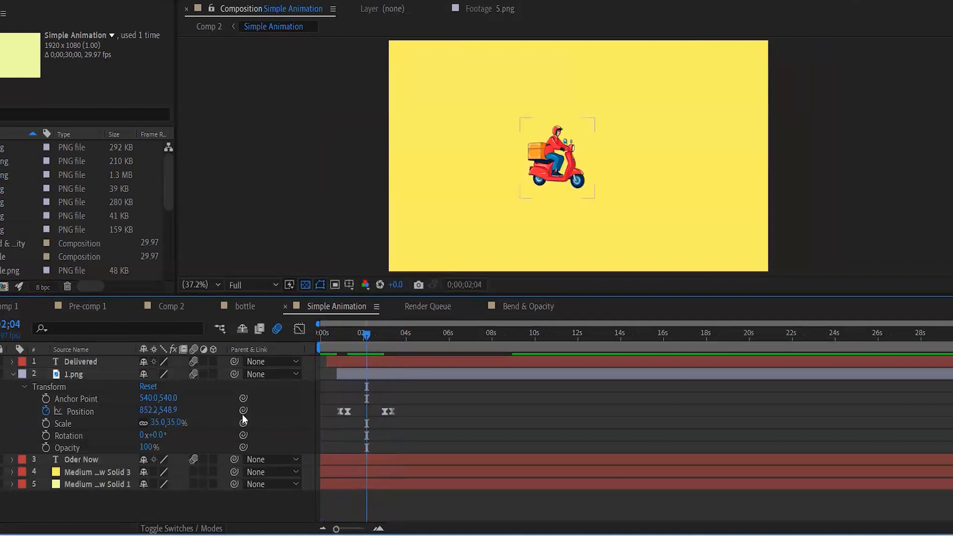
{"action": "left_click_drag", "start_coordinate": [415, 397], "coordinate": [333, 430]}
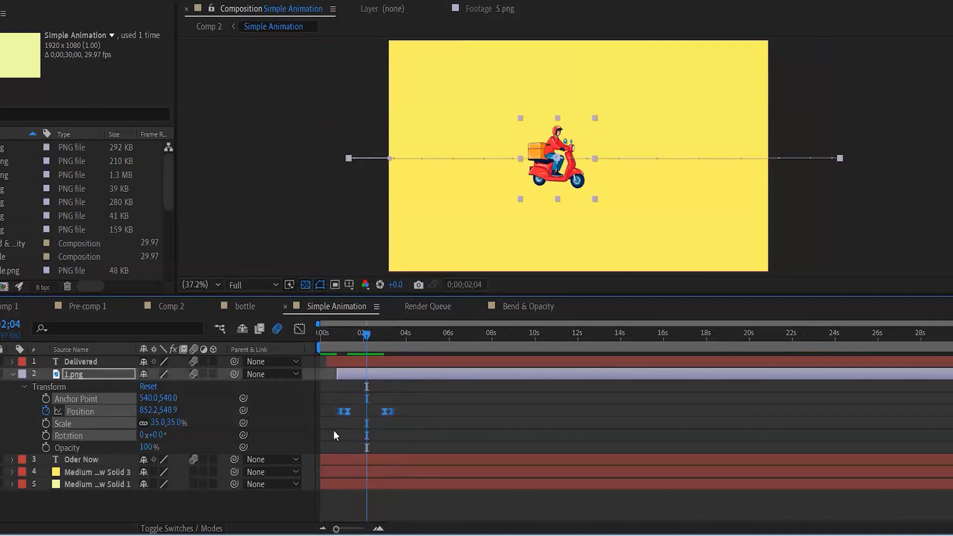
{"action": "key", "text": "Delete"}
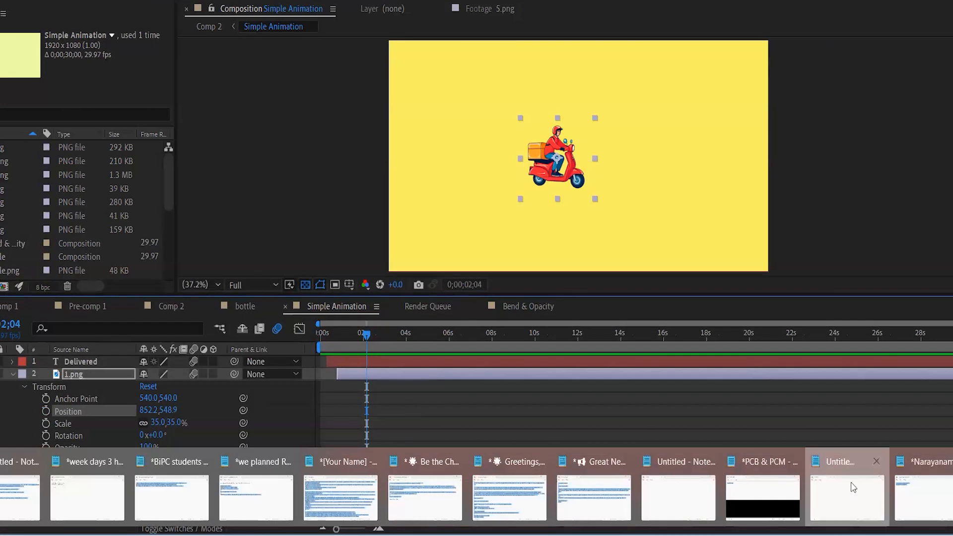
- Switch to an empty Notepad window and write the heading STR, a blank line, then Scaling, Transformation and Position on separate lines
{"action": "left_click", "coordinate": [852, 485]}
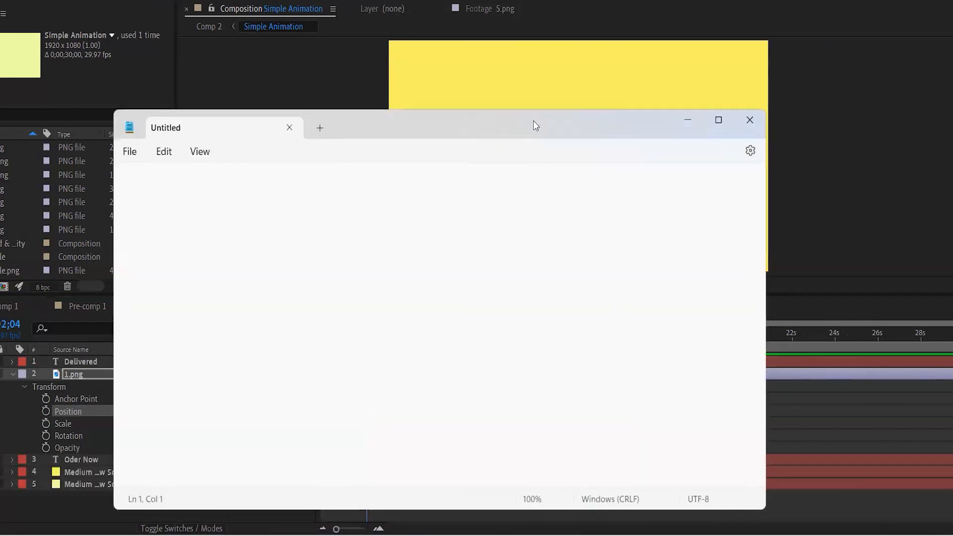
{"action": "left_click_drag", "start_coordinate": [533, 125], "coordinate": [785, 243]}
{"action": "type", "text": "STR"}
{"action": "key", "text": "Return"}
{"action": "key", "text": "Return"}
{"action": "type", "text": "Scaling"}
{"action": "key", "text": "Return"}
{"action": "type", "text": "Tran"}
{"action": "type", "text": "sformation "}
{"action": "type", "text": "Position"}
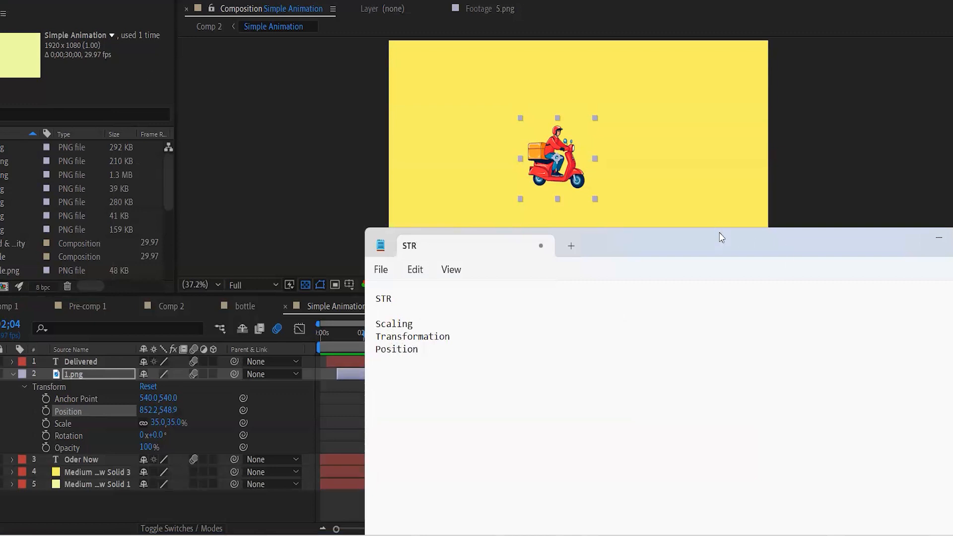
- Shrink the STR note's window and place it so the scooter and the timeline are uncovered
{"action": "left_click_drag", "start_coordinate": [721, 237], "coordinate": [783, 128]}
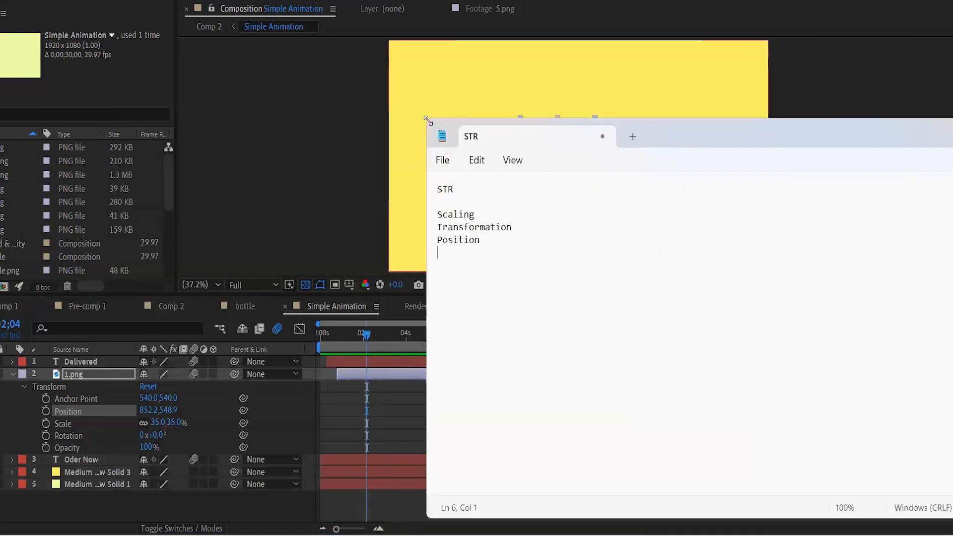
{"action": "left_click_drag", "start_coordinate": [426, 120], "coordinate": [780, 260]}
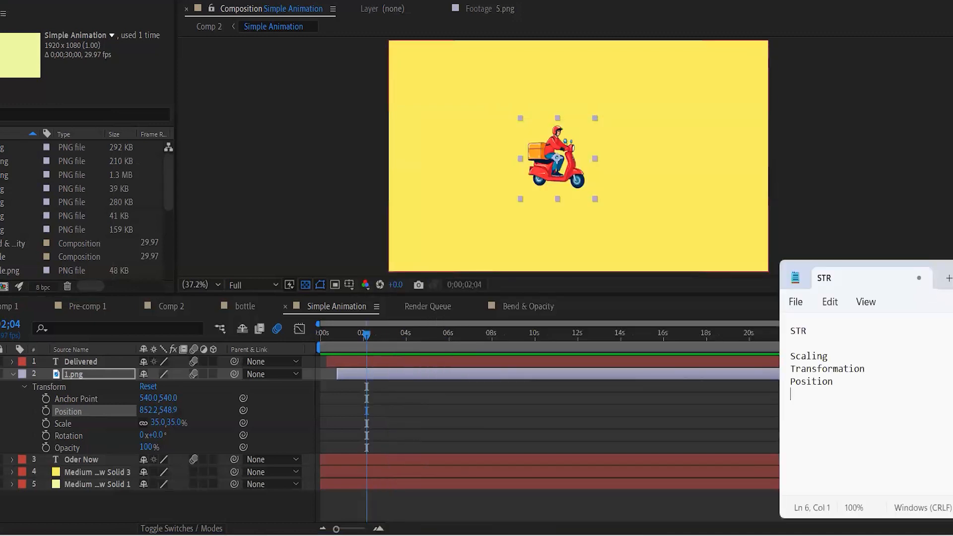
{"action": "left_click_drag", "start_coordinate": [838, 277], "coordinate": [789, 37]}
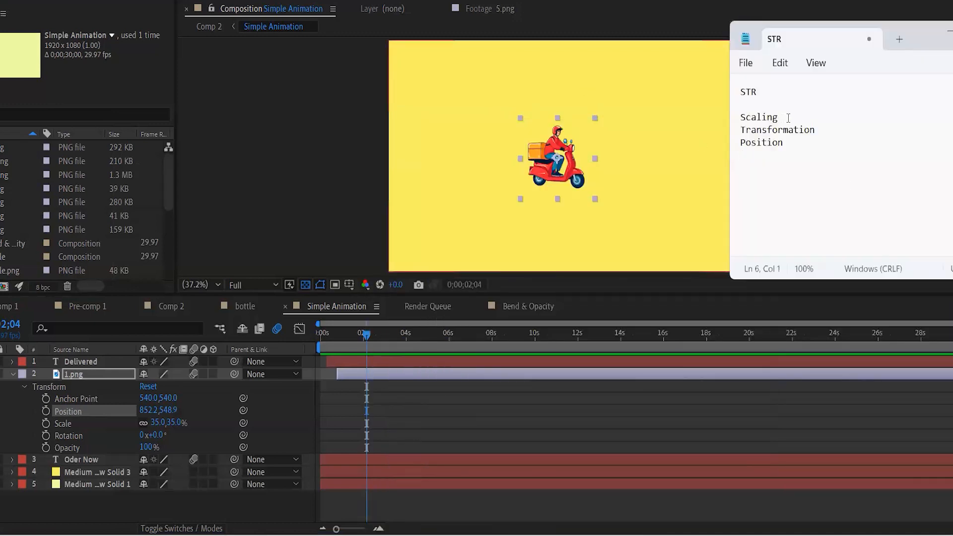
- Add the line "Rotaion" below Position in the STR note and select the word Position
{"action": "left_click_drag", "start_coordinate": [793, 143], "coordinate": [740, 143]}
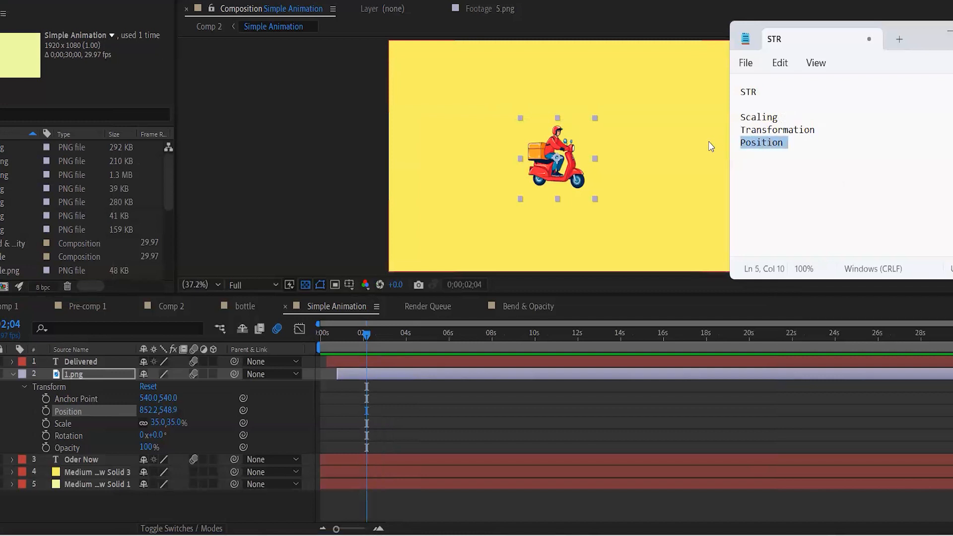
{"action": "left_click", "coordinate": [816, 132]}
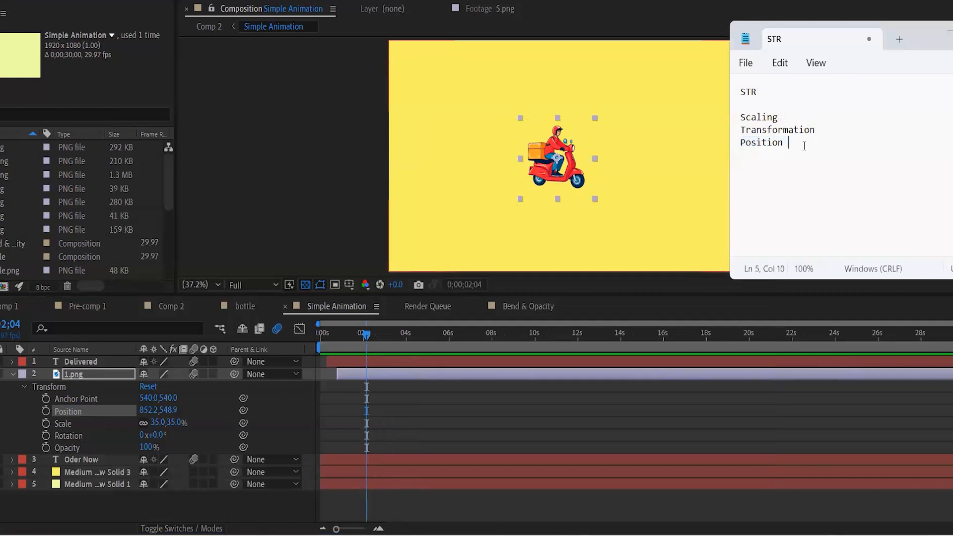
{"action": "key", "text": "Return"}
{"action": "type", "text": "Rotaiont"}
{"action": "key", "text": "BackSpace"}
{"action": "left_click_drag", "start_coordinate": [788, 143], "coordinate": [723, 143]}
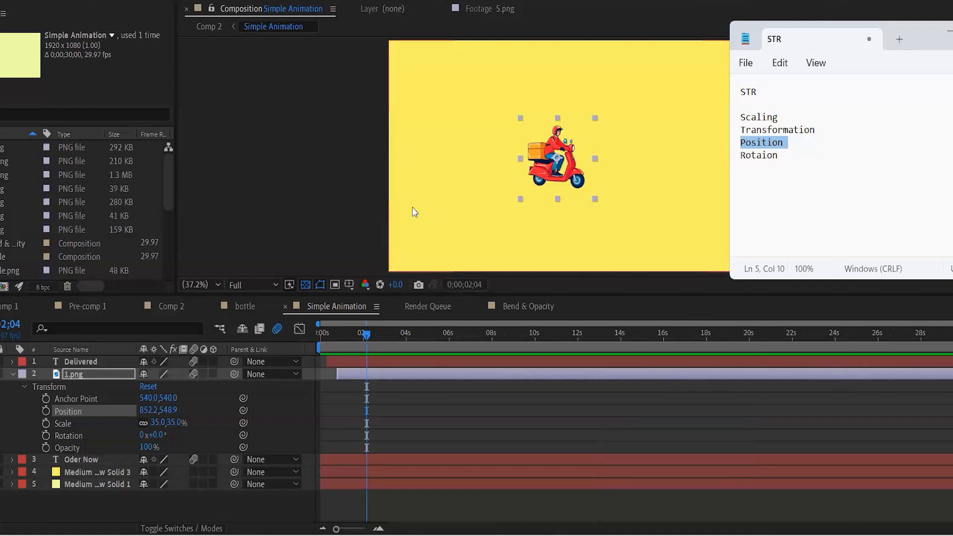
- Move the STR note down off most of the composition view and set the After Effects current time to 0;00;01;00
{"action": "mouse_move", "coordinate": [647, 534]}
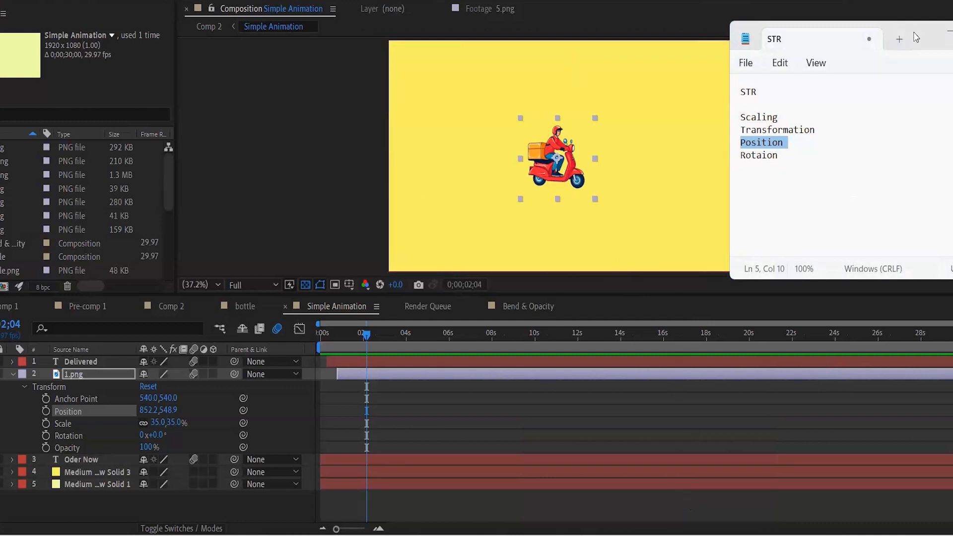
{"action": "left_click_drag", "start_coordinate": [916, 38], "coordinate": [872, 231]}
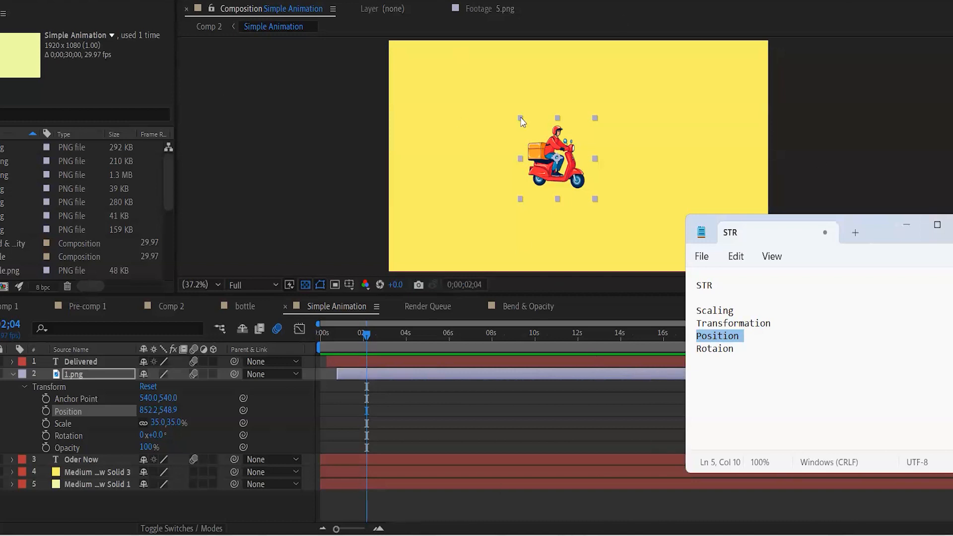
{"action": "left_click", "coordinate": [369, 335]}
{"action": "left_click_drag", "start_coordinate": [356, 340], "coordinate": [344, 343]}
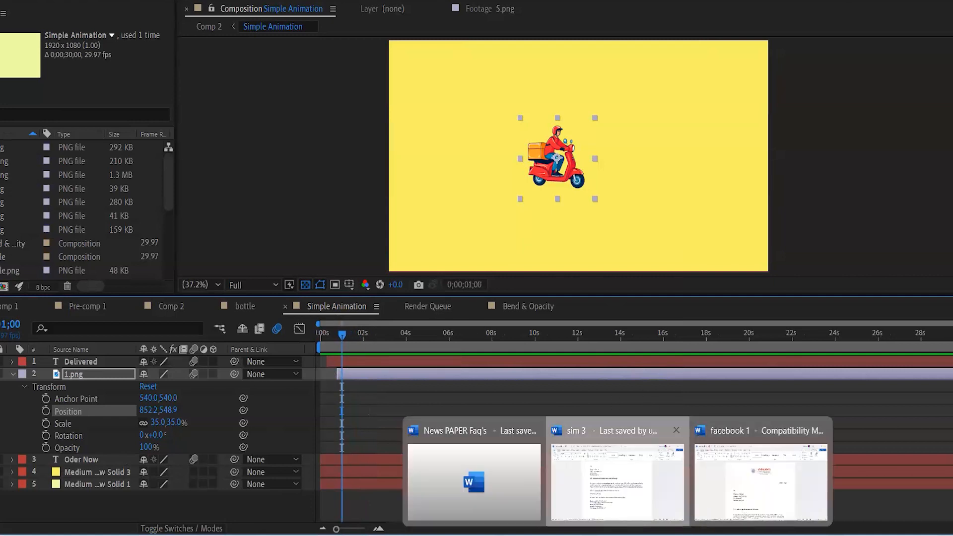
- Switch to the Notepad window containing the list of names and replace its text with the heading Keyframe
{"action": "mouse_move", "coordinate": [669, 530]}
{"action": "left_click", "coordinate": [925, 496]}
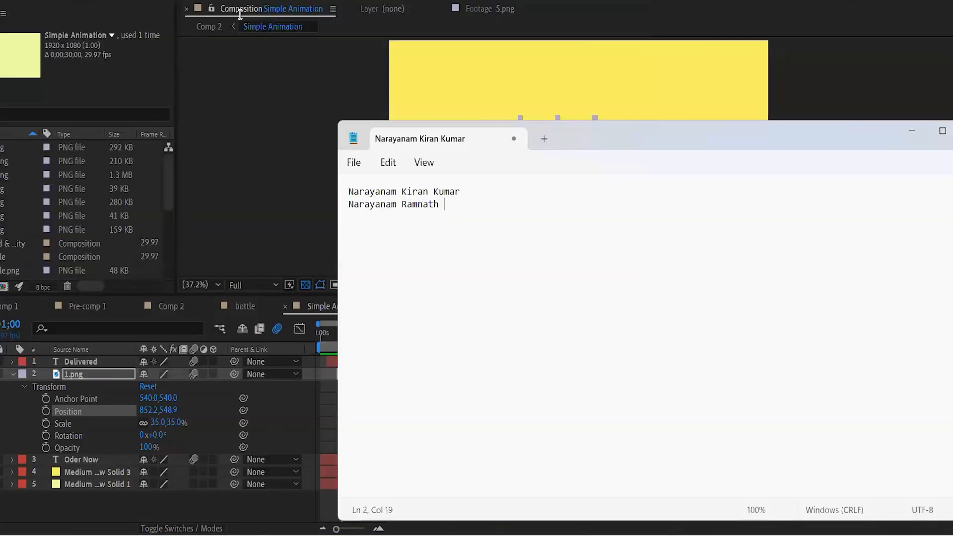
{"action": "type", "text": "Keyframe"}
{"action": "key", "text": "Return"}
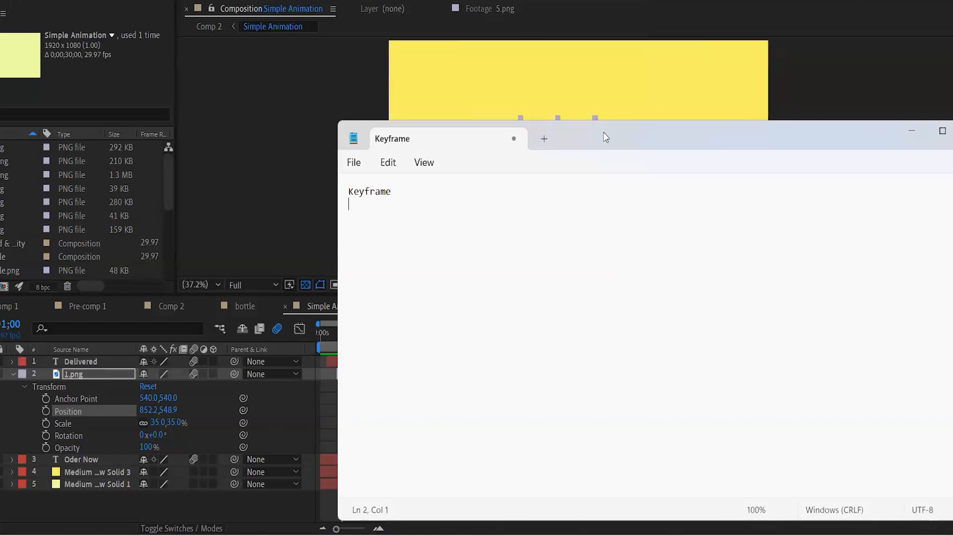
- Move the Keyframe note off the scooter and enable Position keyframing on the 1.png layer at 0;00;01;00
{"action": "left_click_drag", "start_coordinate": [606, 137], "coordinate": [907, 164]}
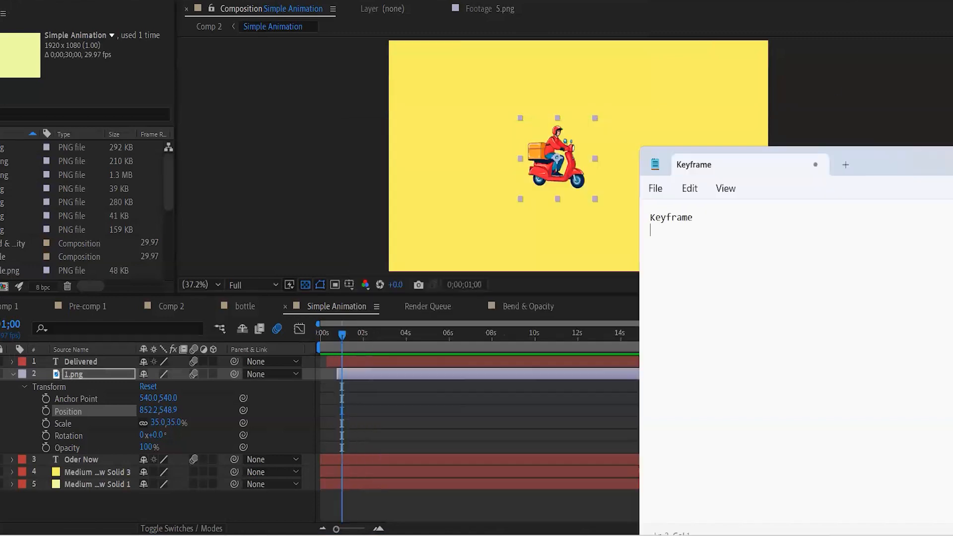
{"action": "left_click", "coordinate": [46, 411]}
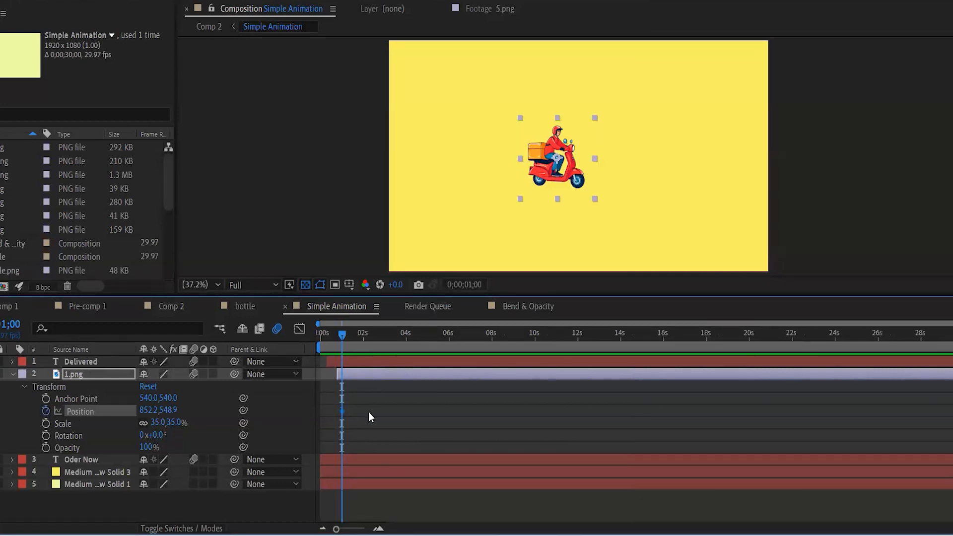
{"action": "left_click", "coordinate": [378, 400]}
{"action": "left_click_drag", "start_coordinate": [326, 405], "coordinate": [358, 426]}
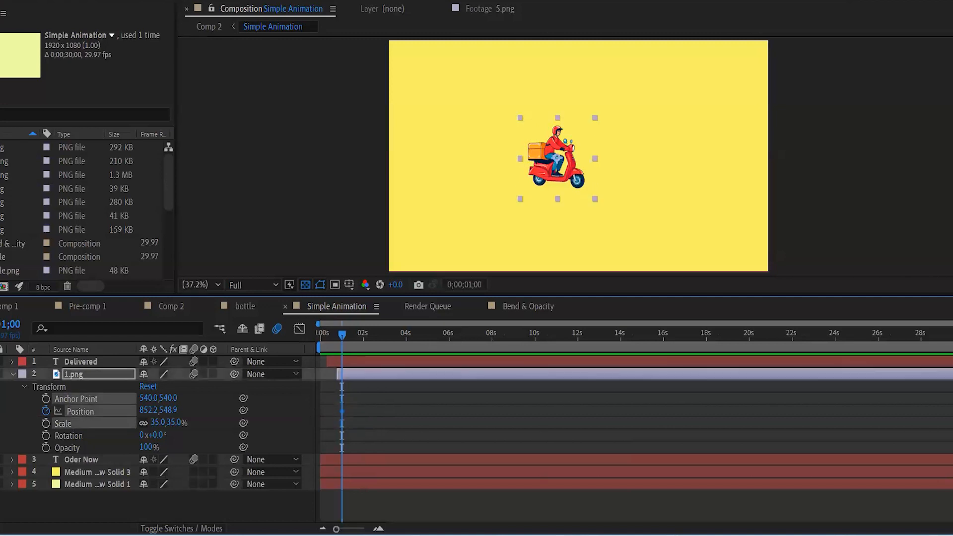
- Extend the note to "Keyframe created" plus "move , rotate , scale or work on any elements to motion graphics", and move it below the composition view
{"action": "key", "text": "alt+Tab"}
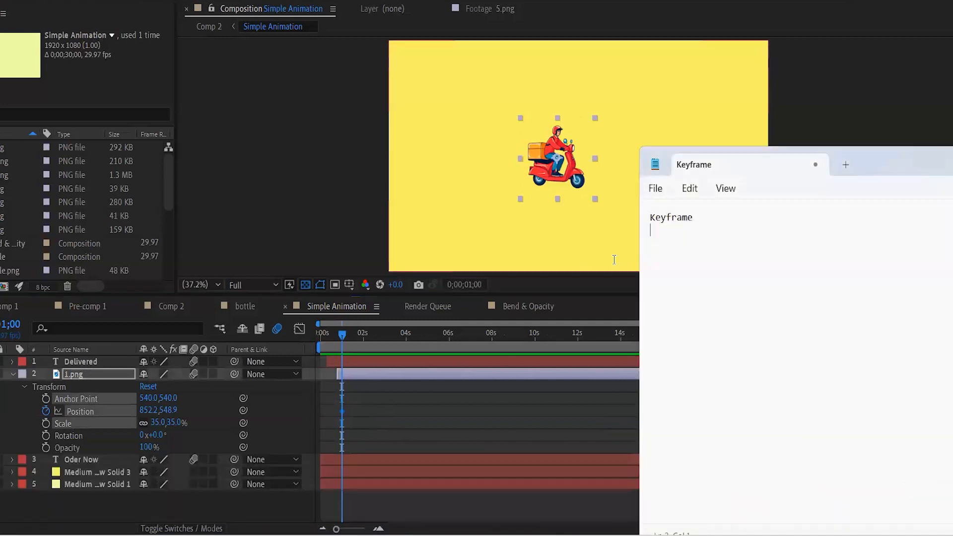
{"action": "type", "text": "created"}
{"action": "key", "text": "Return"}
{"action": "type", "text": "move , ro"}
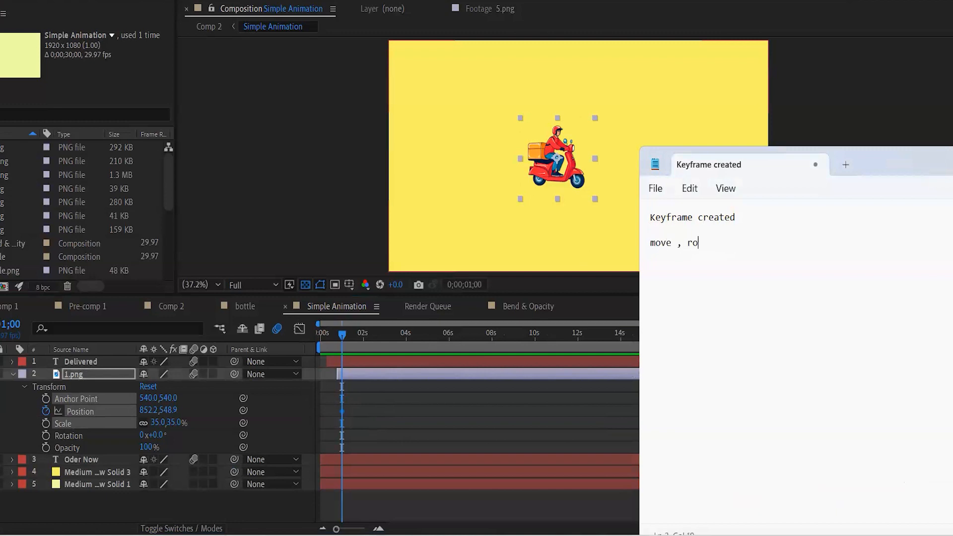
{"action": "type", "text": "tate , scale"}
{"action": "key", "text": "BackSpace"}
{"action": "key", "text": "BackSpace"}
{"action": "key", "text": "BackSpace"}
{"action": "type", "text": "cale or work on "}
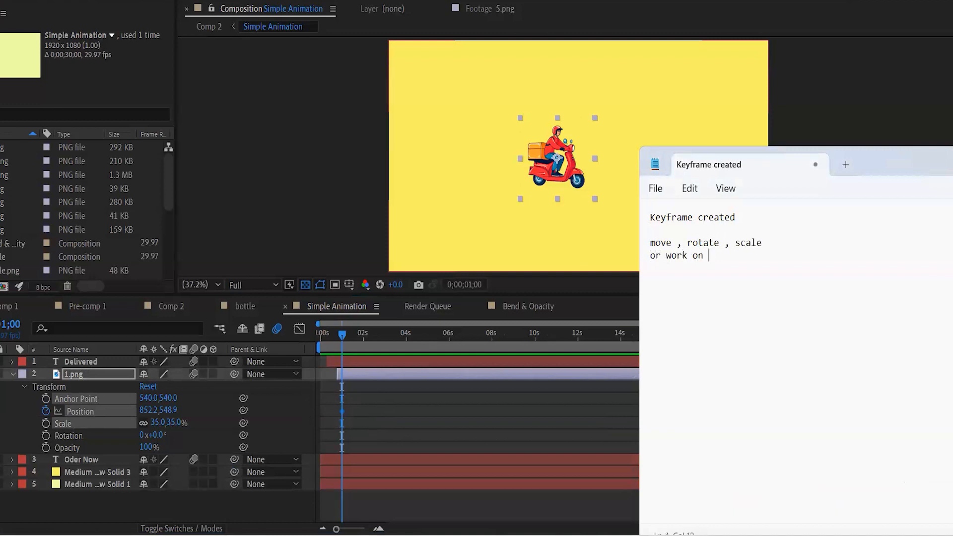
{"action": "type", "text": "any elements to motion graphics"}
{"action": "key", "text": "Return"}
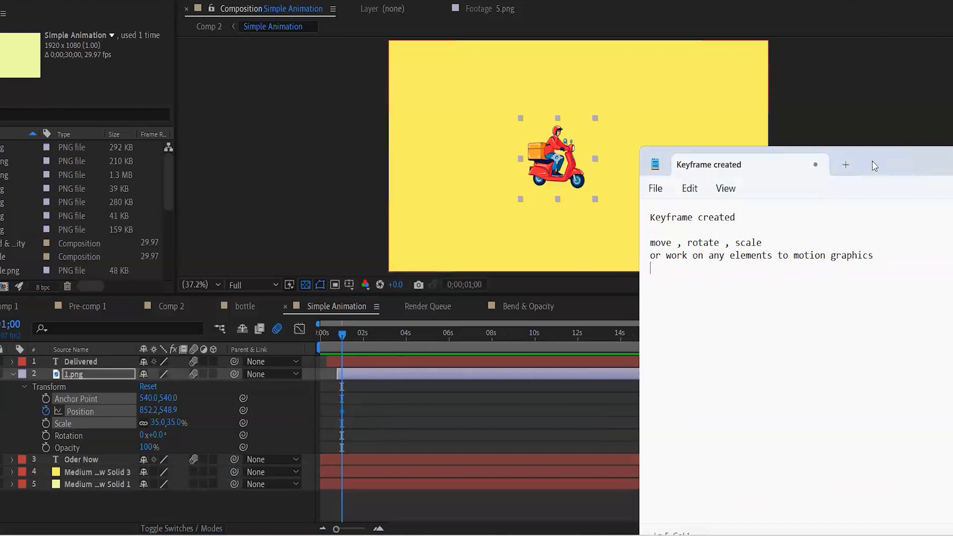
{"action": "left_click_drag", "start_coordinate": [872, 161], "coordinate": [924, 287]}
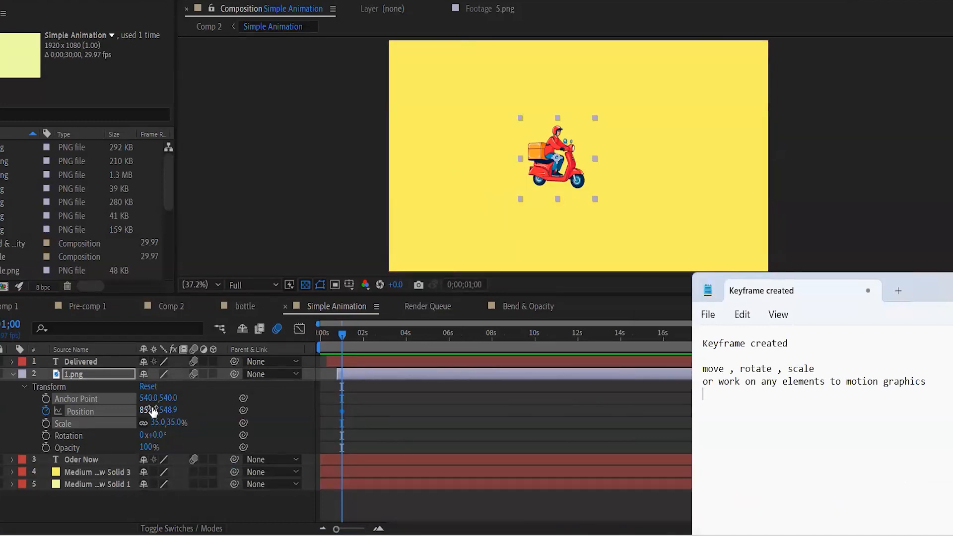
- Move the scooter freehand near the composition's center, to about 962, 514, and select its Position keyframe
{"action": "left_click_drag", "start_coordinate": [521, 157], "coordinate": [576, 114]}
{"action": "left_click_drag", "start_coordinate": [615, 267], "coordinate": [576, 172]}
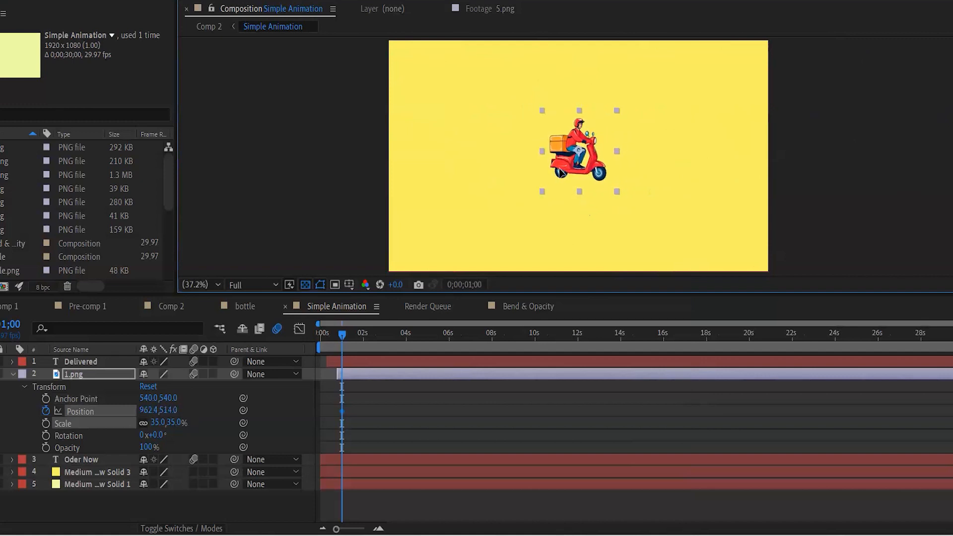
{"action": "left_click_drag", "start_coordinate": [325, 402], "coordinate": [360, 430]}
- Shift the scooter horizontally out past the frame's left edge by setting its X position to -400 at the first keyframe
{"action": "left_click_drag", "start_coordinate": [147, 417], "coordinate": [111, 510]}
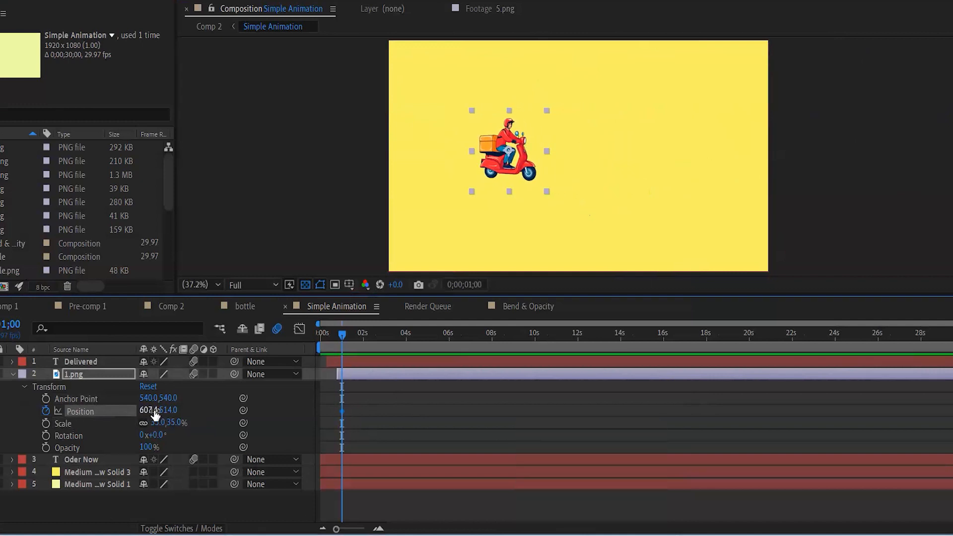
{"action": "left_click_drag", "start_coordinate": [147, 410], "coordinate": [124, 411]}
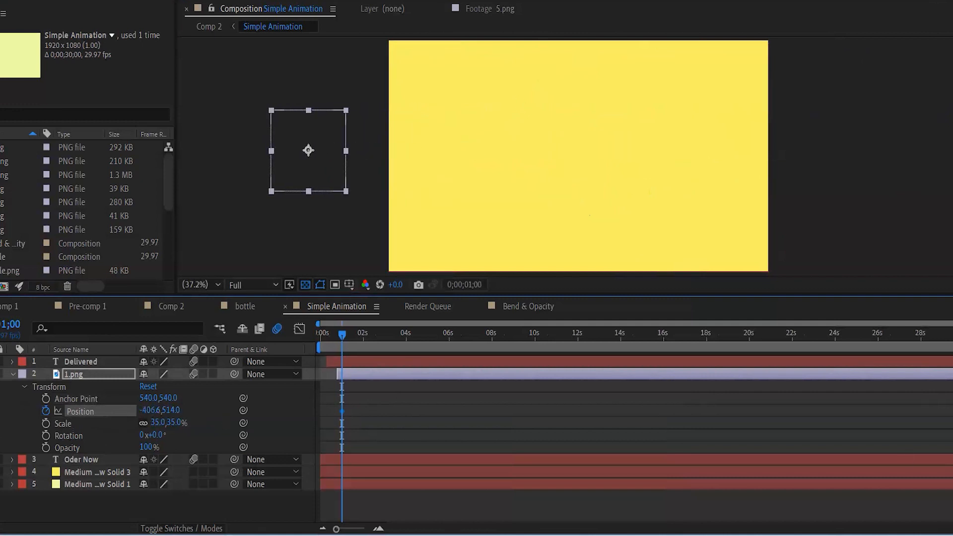
{"action": "left_click", "coordinate": [149, 410]}
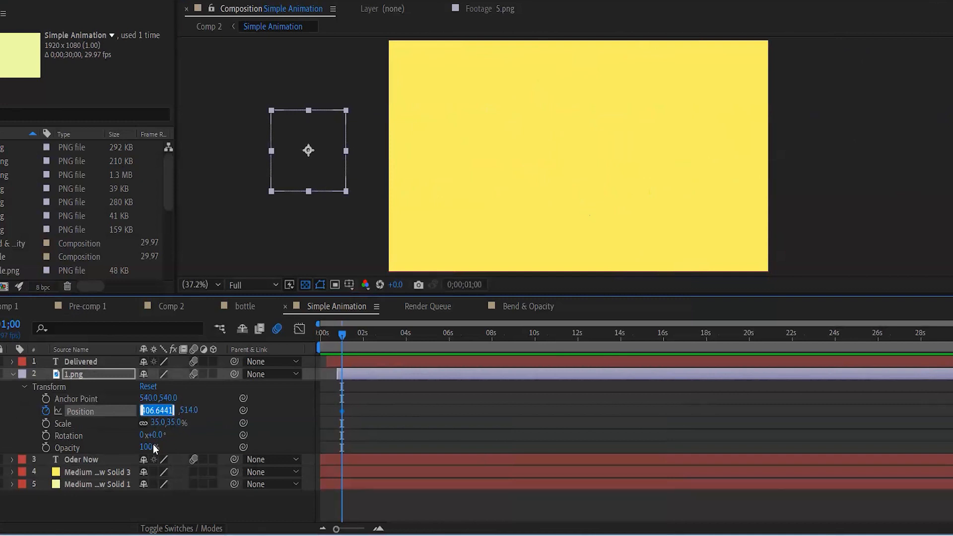
{"action": "type", "text": "-400"}
{"action": "key", "text": "Return"}
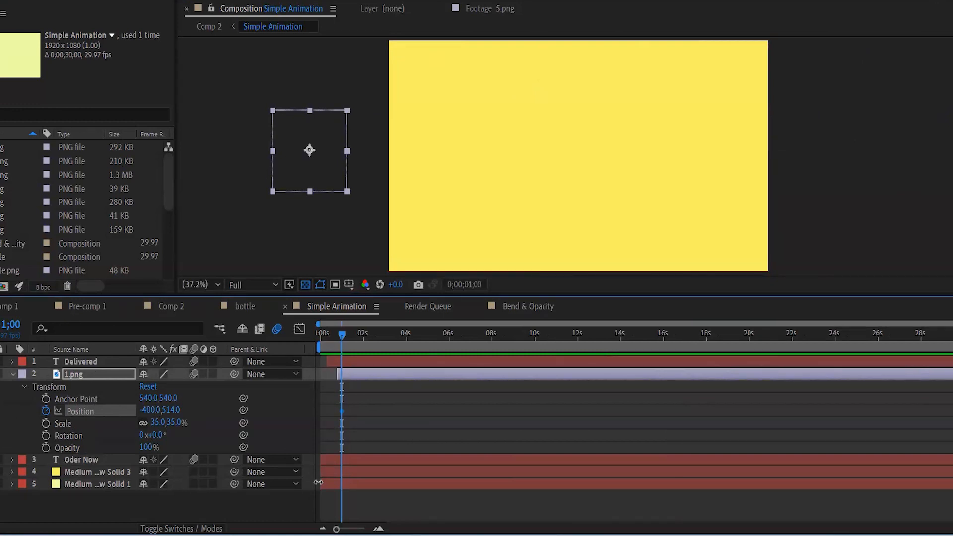
- Add a second Position keyframe to the scooter layer at 0;00;04;01
{"action": "left_click_drag", "start_coordinate": [342, 335], "coordinate": [409, 346]}
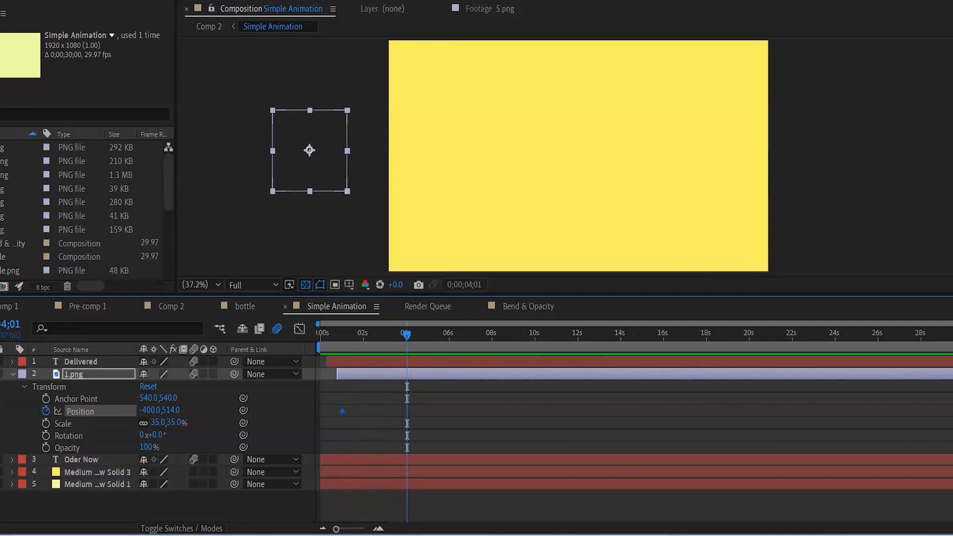
{"action": "left_click", "coordinate": [401, 408]}
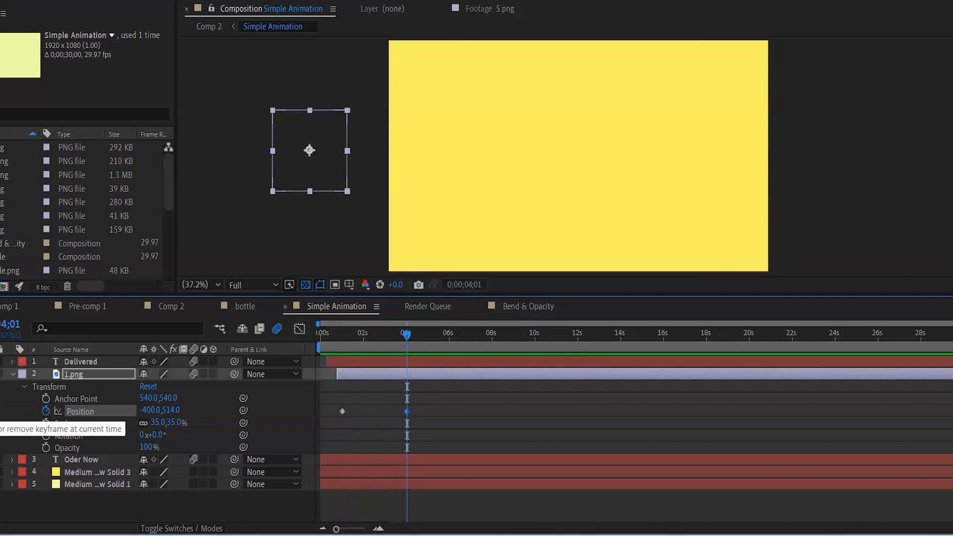
{"action": "left_click_drag", "start_coordinate": [390, 402], "coordinate": [431, 436]}
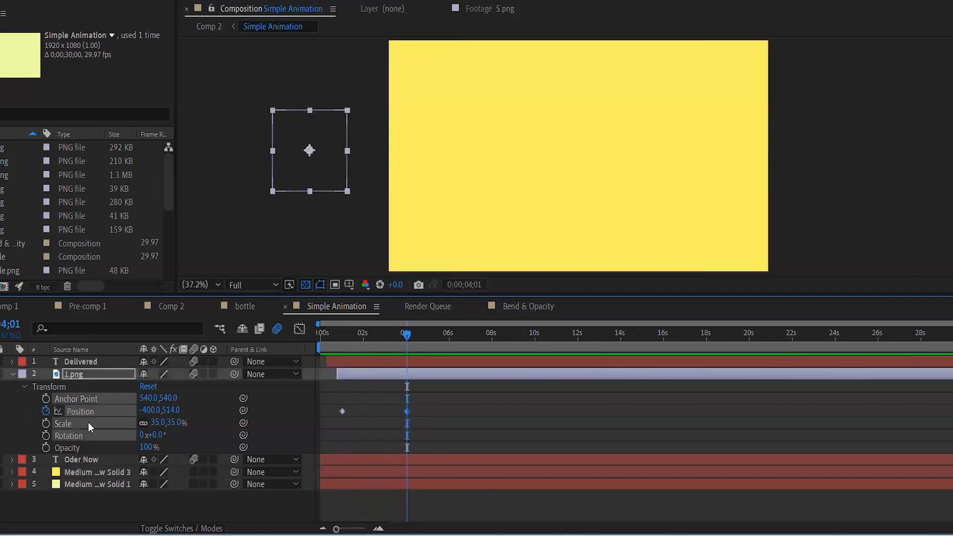
- Carry the scooter out past the frame's right edge at the second keyframe, with an X position of 2197
{"action": "type", "text": "845"}
{"action": "key", "text": "Return"}
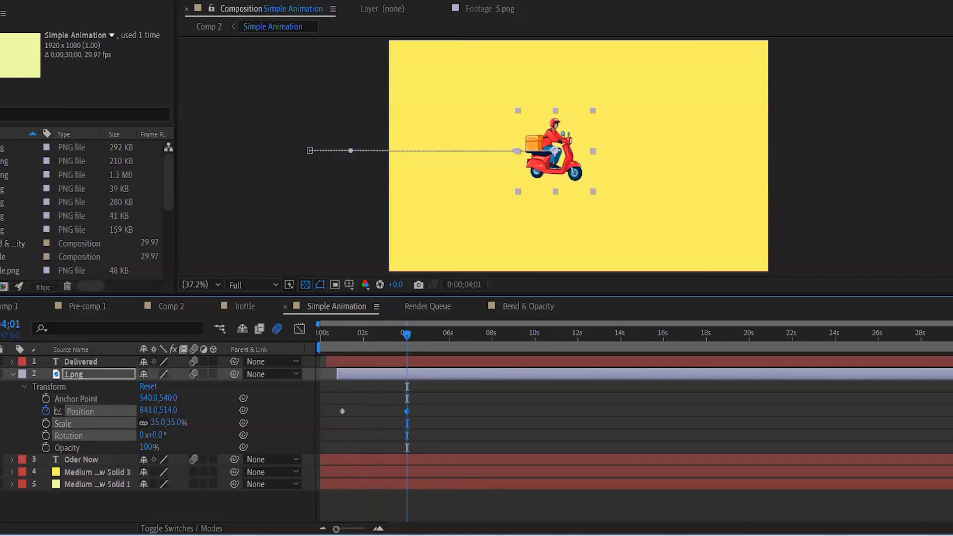
{"action": "left_click", "coordinate": [149, 410]}
{"action": "type", "text": "2198"}
{"action": "key", "text": "Return"}
{"action": "key", "text": "Left"}
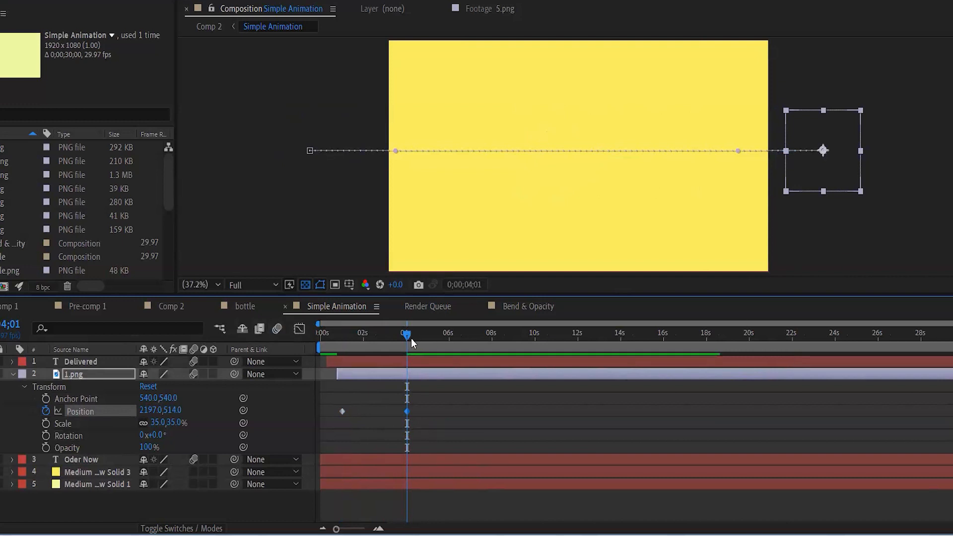
- Play back the scooter's drive across the frame several times, starting just before the first Position keyframe
{"action": "left_click_drag", "start_coordinate": [404, 337], "coordinate": [336, 347]}
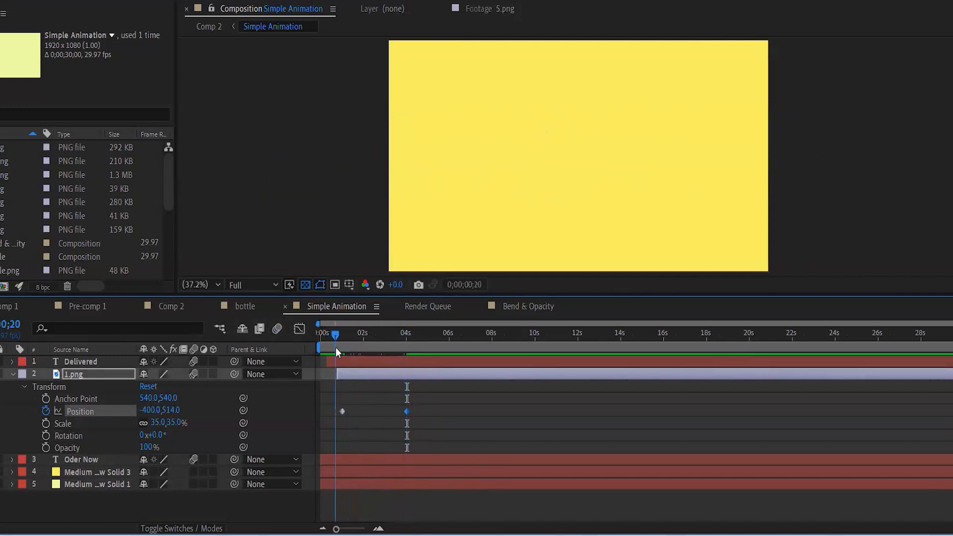
{"action": "left_click", "coordinate": [466, 410]}
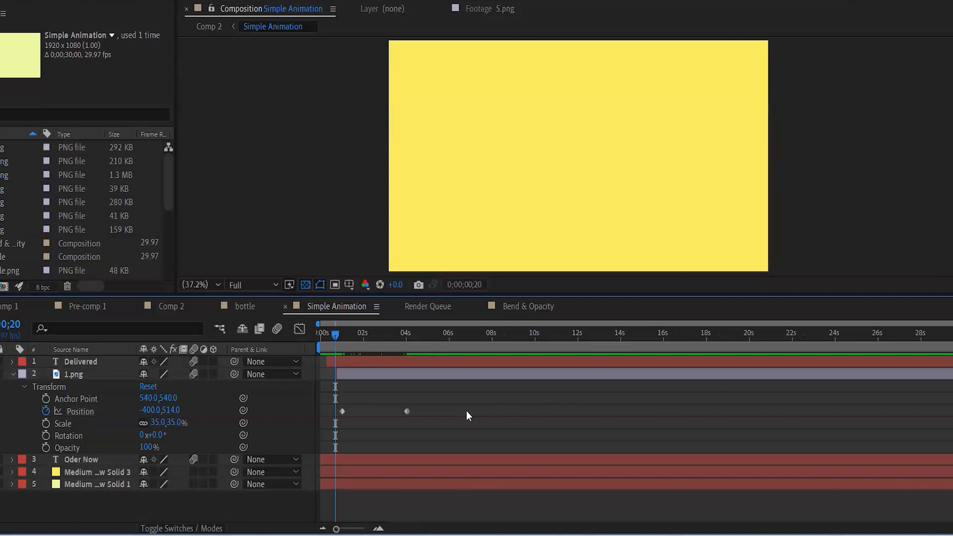
{"action": "key", "text": "space"}
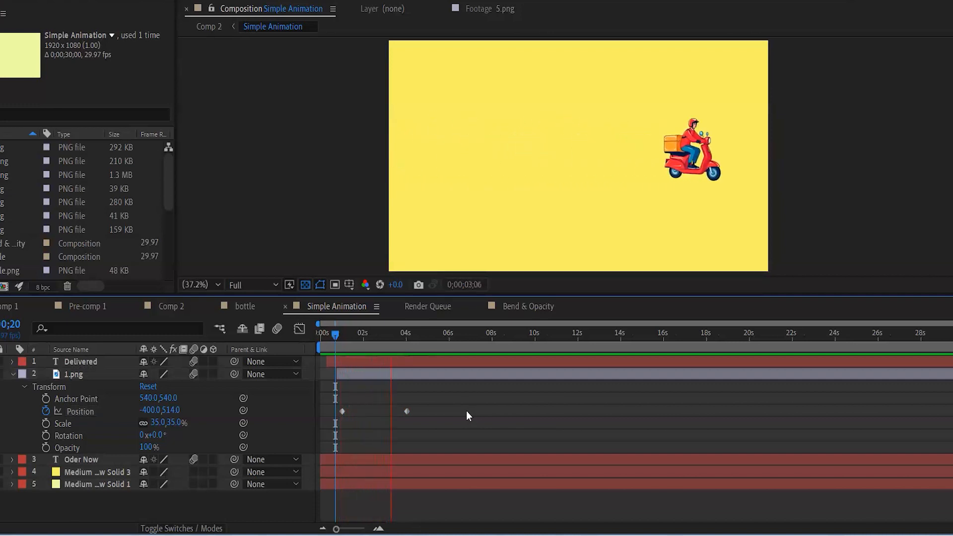
{"action": "left_click", "coordinate": [335, 334]}
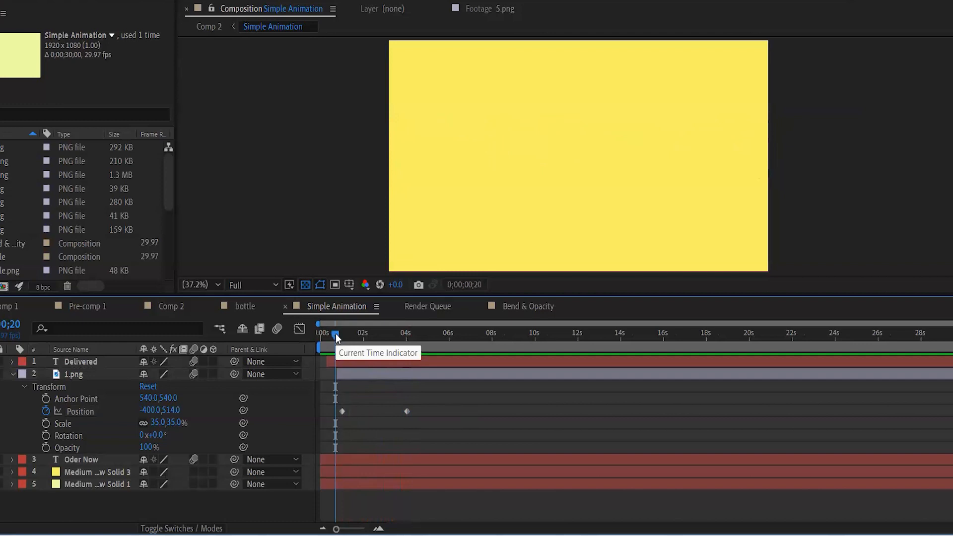
{"action": "key", "text": "space"}
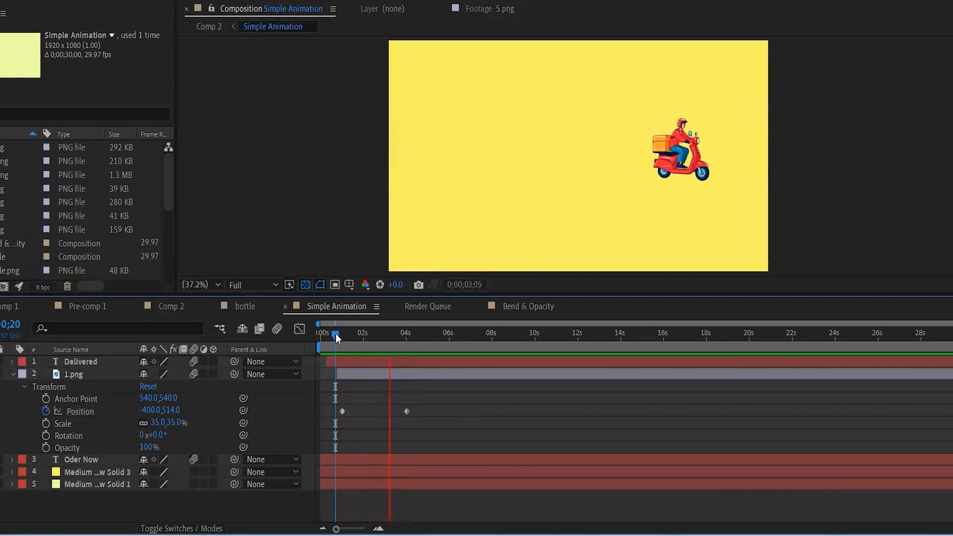
{"action": "left_click", "coordinate": [336, 335]}
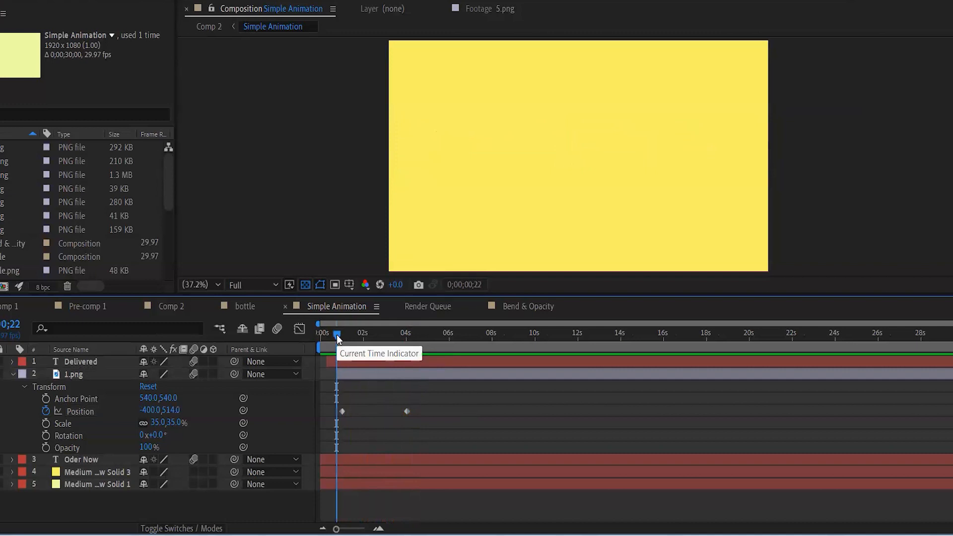
{"action": "key", "text": "space"}
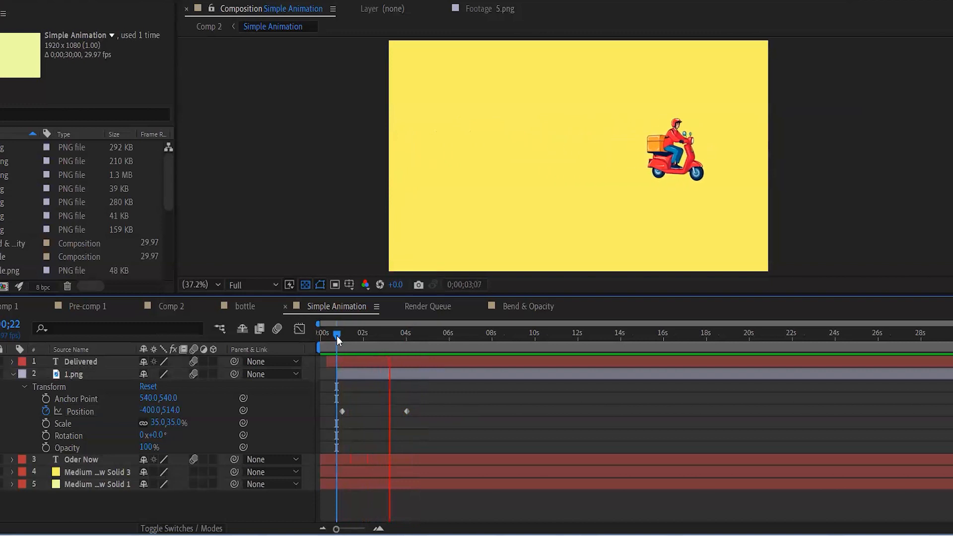
- Scrub between the two Position keyframes, replay the scooter's movement from 0;00;00;20, and set the current time to 0;00;01;02
{"action": "left_click_drag", "start_coordinate": [336, 336], "coordinate": [421, 340]}
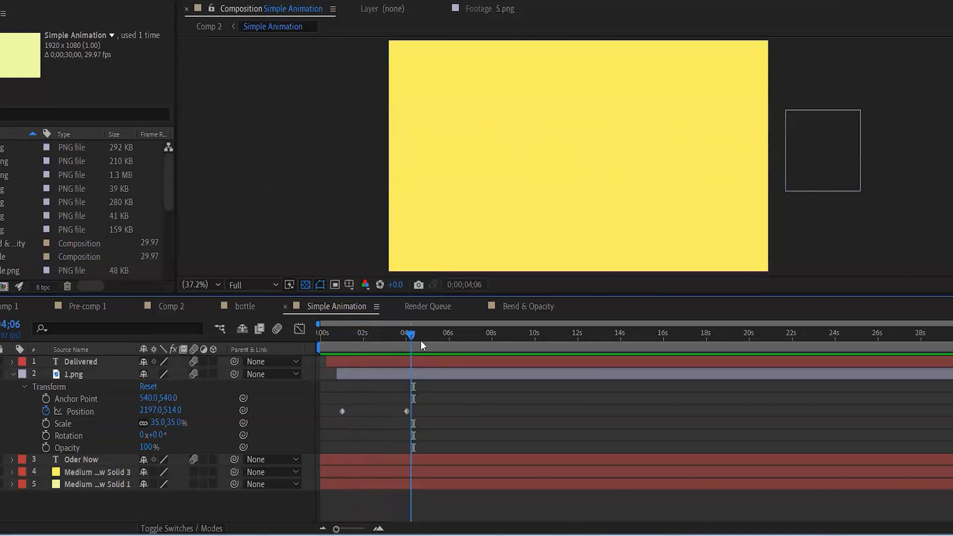
{"action": "left_click_drag", "start_coordinate": [362, 344], "coordinate": [338, 357]}
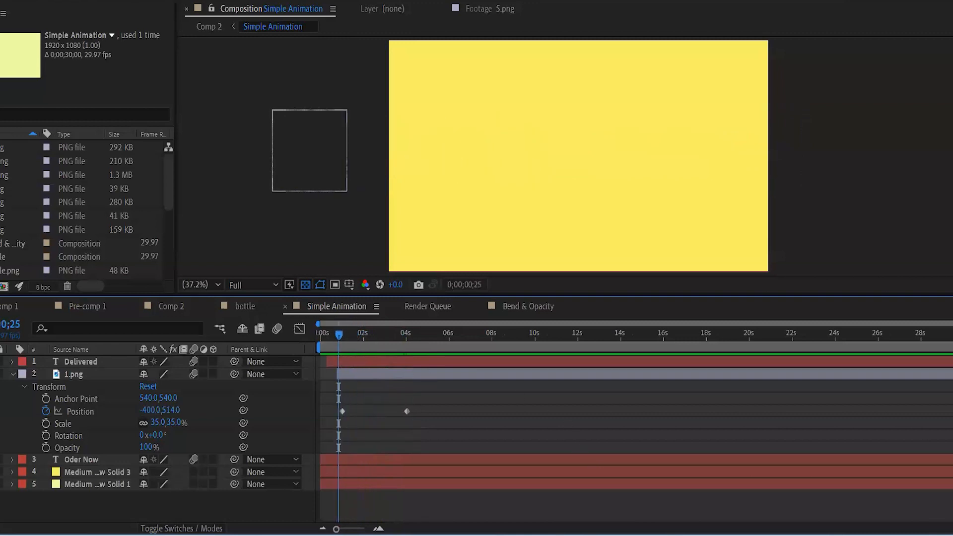
{"action": "mouse_move", "coordinate": [647, 535]}
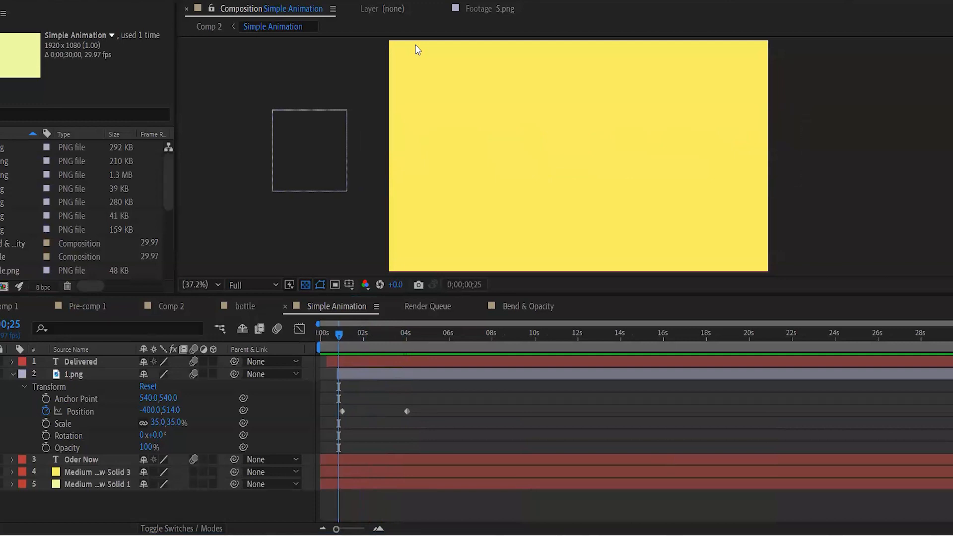
{"action": "left_click_drag", "start_coordinate": [338, 335], "coordinate": [337, 370]}
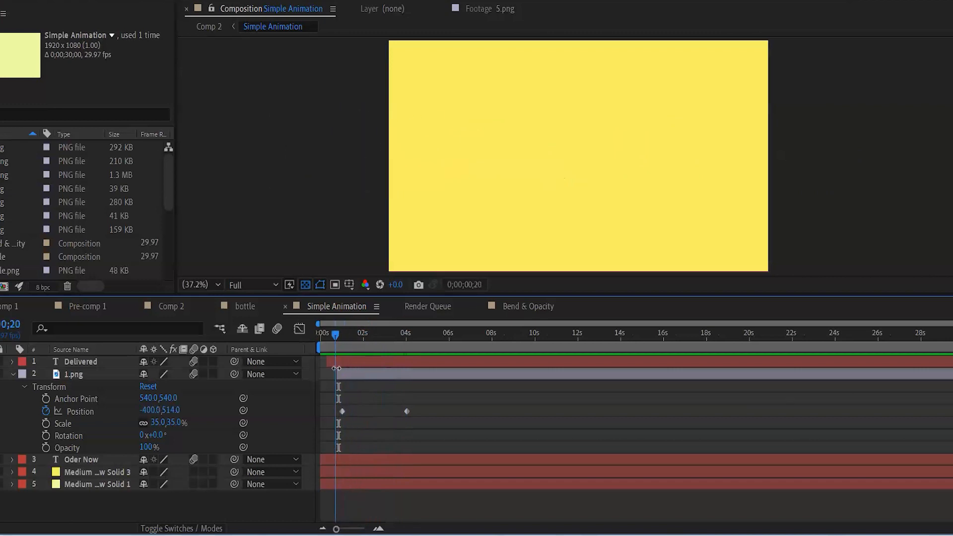
{"action": "key", "text": "space"}
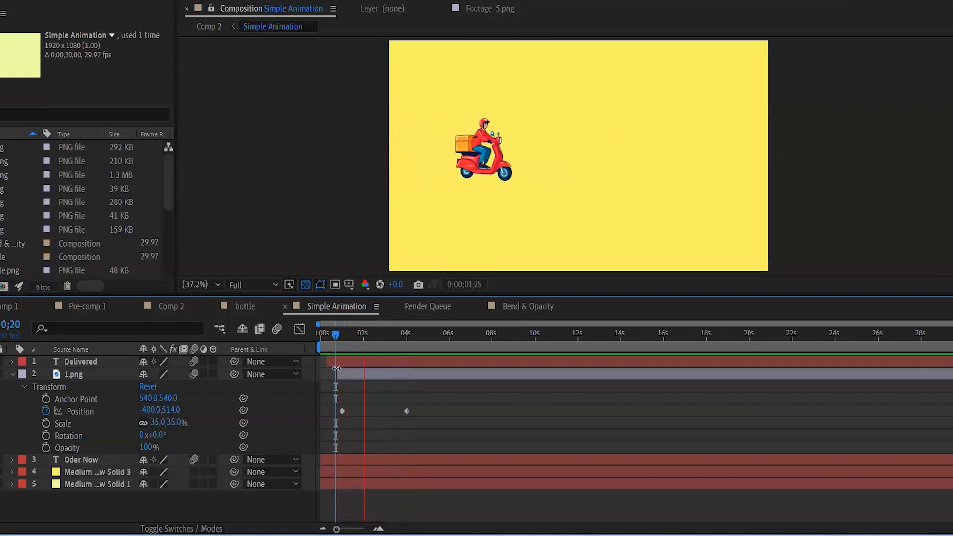
{"action": "left_click_drag", "start_coordinate": [386, 332], "coordinate": [329, 338]}
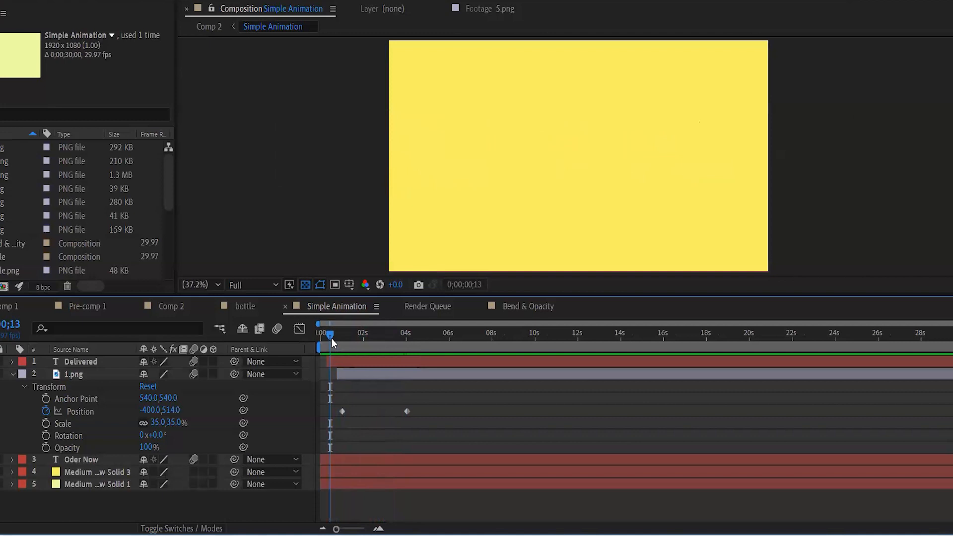
{"action": "mouse_move", "coordinate": [329, 336]}
{"action": "left_mouse_down"}
{"action": "mouse_move", "coordinate": [429, 338]}
{"action": "mouse_move", "coordinate": [337, 347]}
{"action": "mouse_move", "coordinate": [424, 349]}
{"action": "mouse_move", "coordinate": [333, 339]}
{"action": "mouse_move", "coordinate": [411, 347]}
{"action": "mouse_move", "coordinate": [343, 343]}
{"action": "left_mouse_up"}
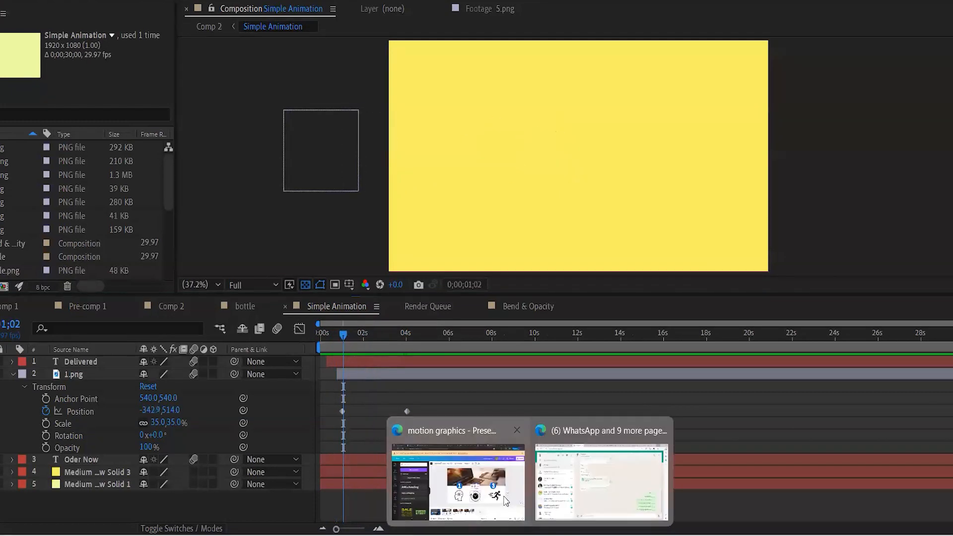
- Switch to the motion graphics presentation in Canva and point out the clock and running-man icons on page 2
{"action": "left_click", "coordinate": [514, 517]}
{"action": "left_click", "coordinate": [735, 352]}
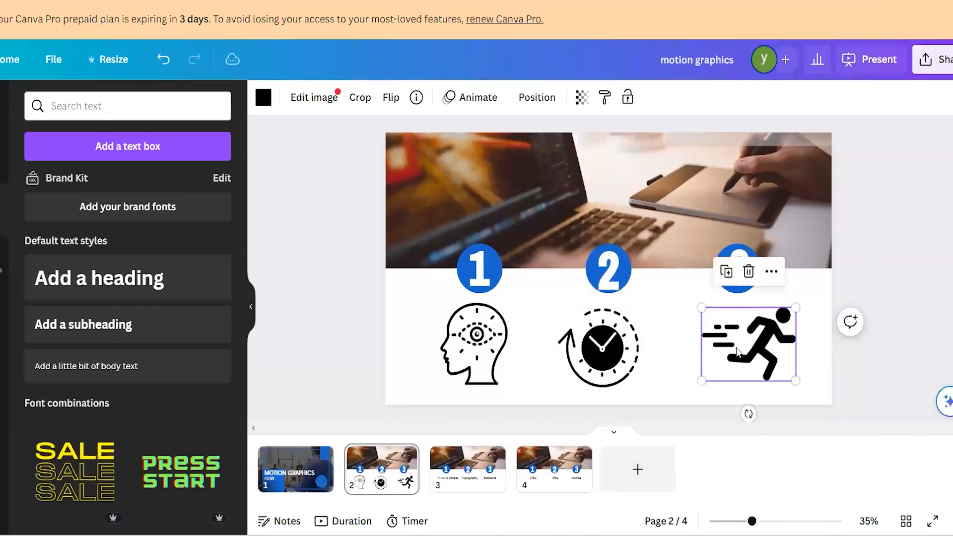
{"action": "left_click", "coordinate": [598, 347]}
{"action": "left_click", "coordinate": [731, 349]}
{"action": "left_click", "coordinate": [621, 354]}
{"action": "left_click", "coordinate": [745, 349]}
{"action": "left_click", "coordinate": [624, 360]}
{"action": "left_click", "coordinate": [732, 364]}
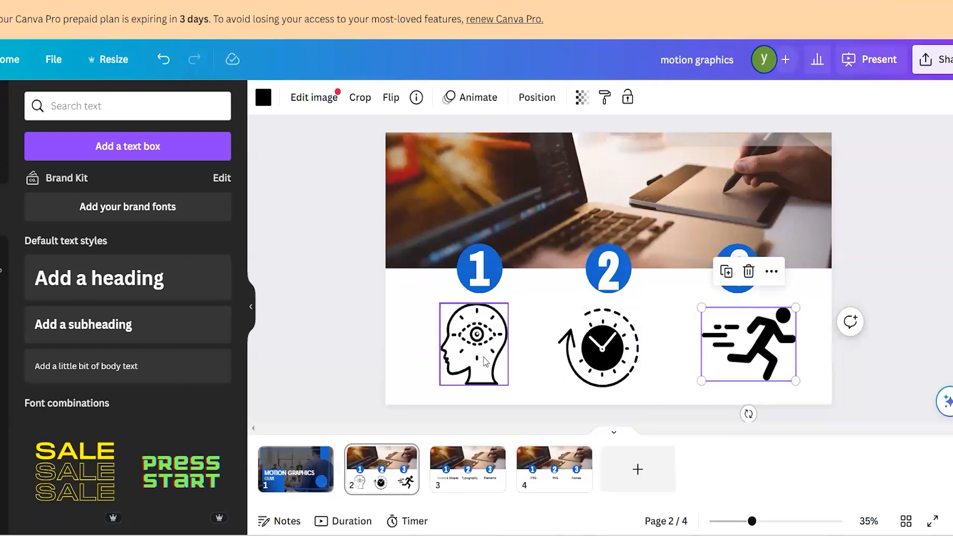
- Move the head icon partly off the slide's left edge, and highlight the clock and running-man icons in turn
{"action": "left_click", "coordinate": [487, 362]}
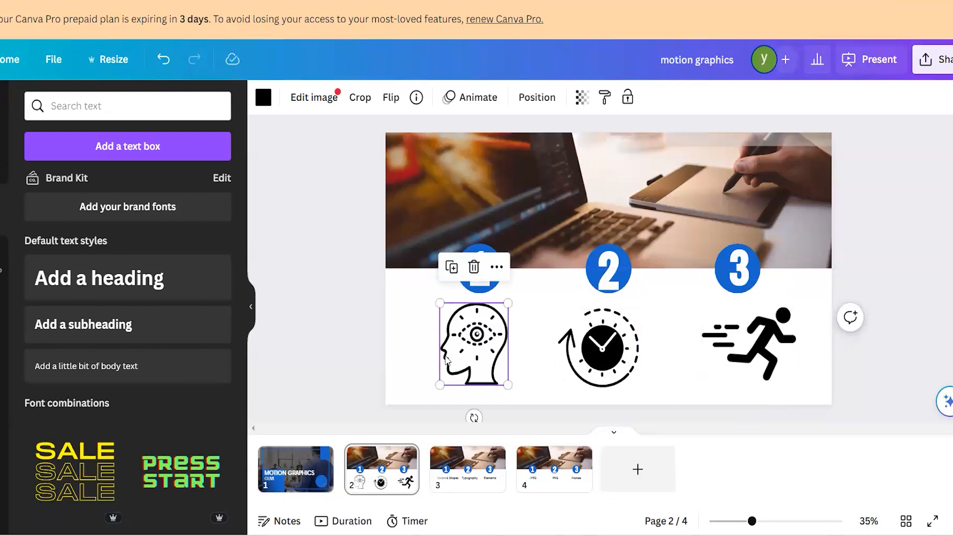
{"action": "left_click_drag", "start_coordinate": [486, 352], "coordinate": [402, 352]}
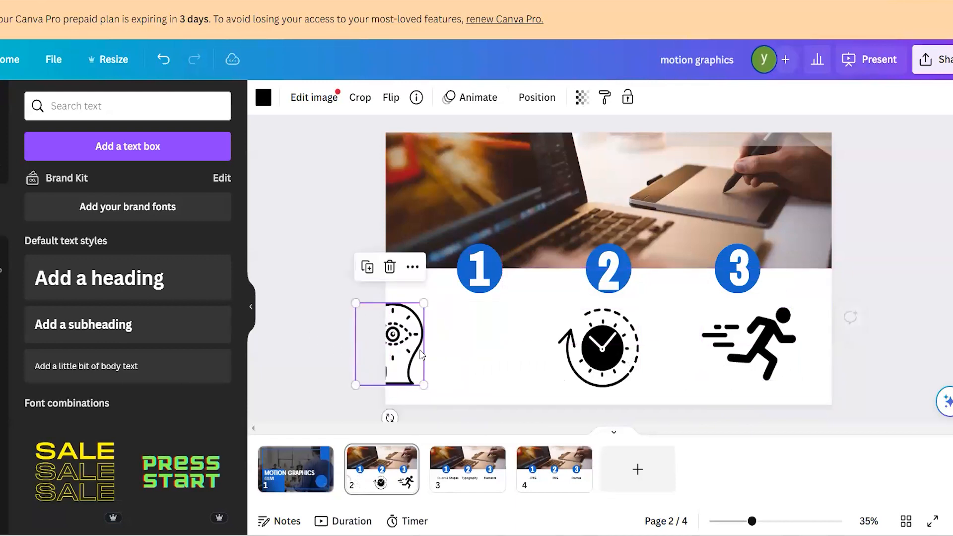
{"action": "left_click", "coordinate": [593, 361]}
{"action": "left_click", "coordinate": [811, 347]}
{"action": "left_click", "coordinate": [785, 343]}
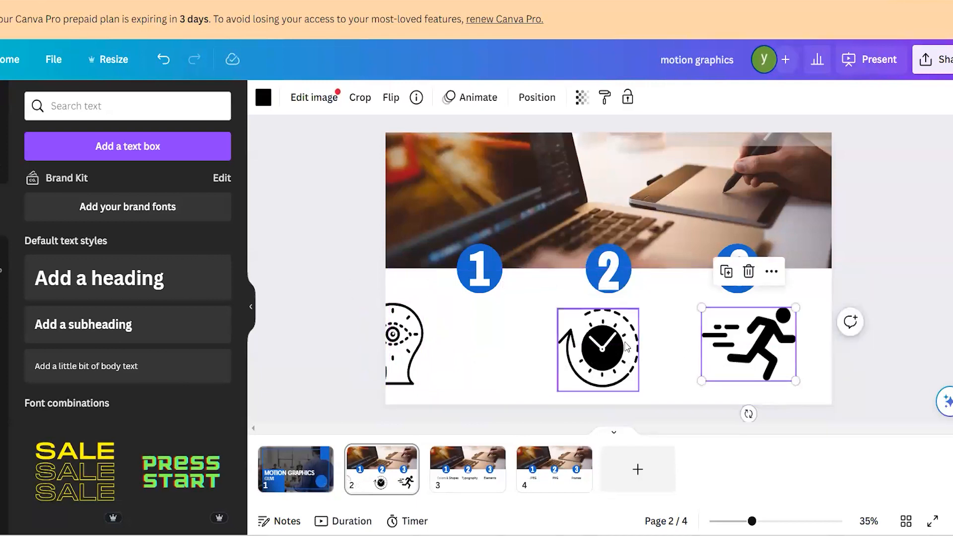
{"action": "left_click", "coordinate": [626, 346]}
{"action": "left_click", "coordinate": [747, 350]}
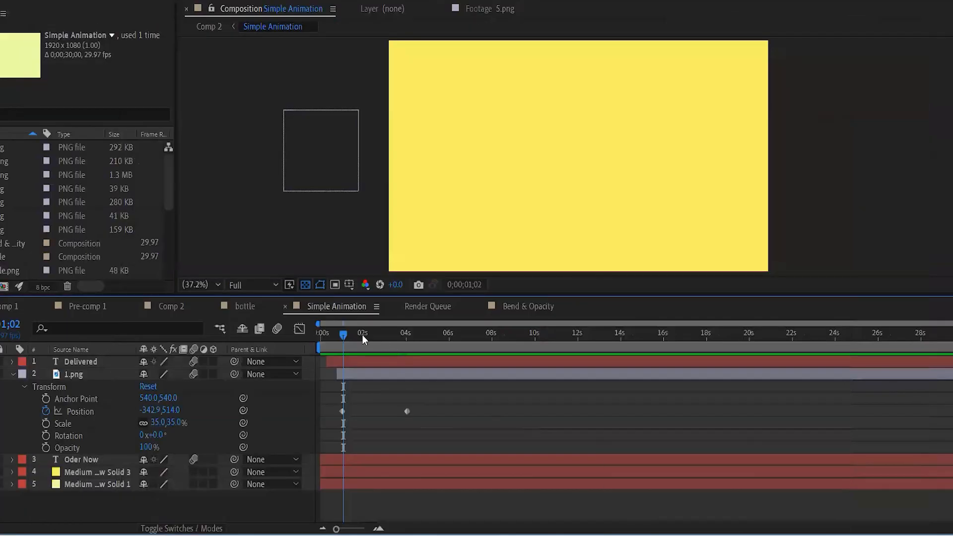
- Back in After Effects, add a Position keyframe to the scooter layer at 0;00;02;18, between the two existing keyframes
{"action": "mouse_move", "coordinate": [362, 335]}
{"action": "left_mouse_down"}
{"action": "mouse_move", "coordinate": [338, 336]}
{"action": "mouse_move", "coordinate": [429, 334]}
{"action": "mouse_move", "coordinate": [338, 338]}
{"action": "mouse_move", "coordinate": [419, 344]}
{"action": "mouse_move", "coordinate": [334, 334]}
{"action": "mouse_move", "coordinate": [376, 332]}
{"action": "left_mouse_up"}
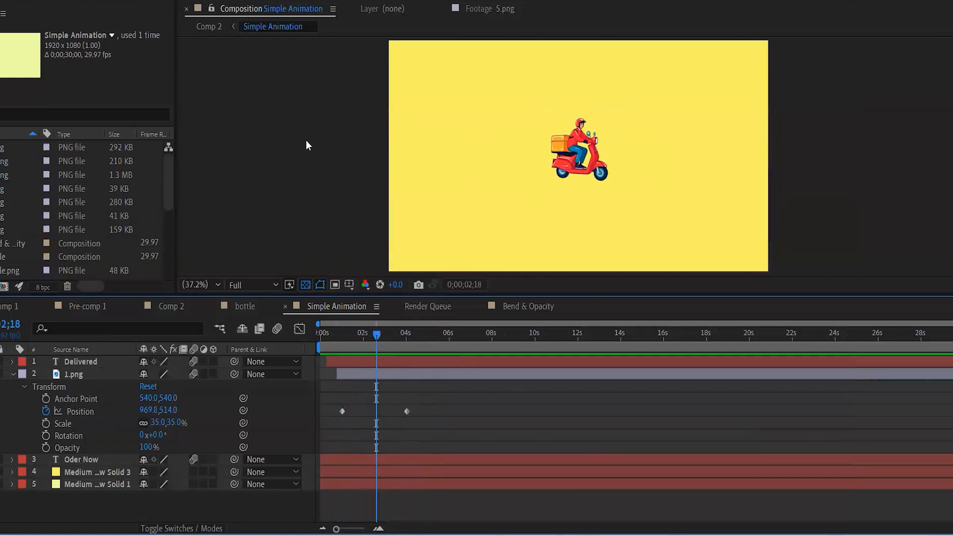
{"action": "left_click", "coordinate": [1, 411]}
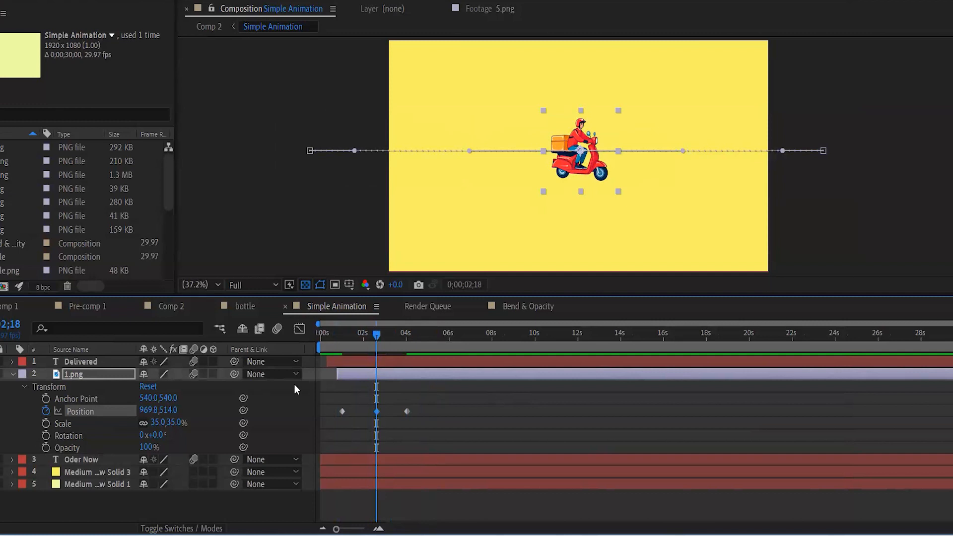
- Play back the scooter animation from about 0;00;00;14 to review its motion across the frame
{"action": "left_click", "coordinate": [330, 339]}
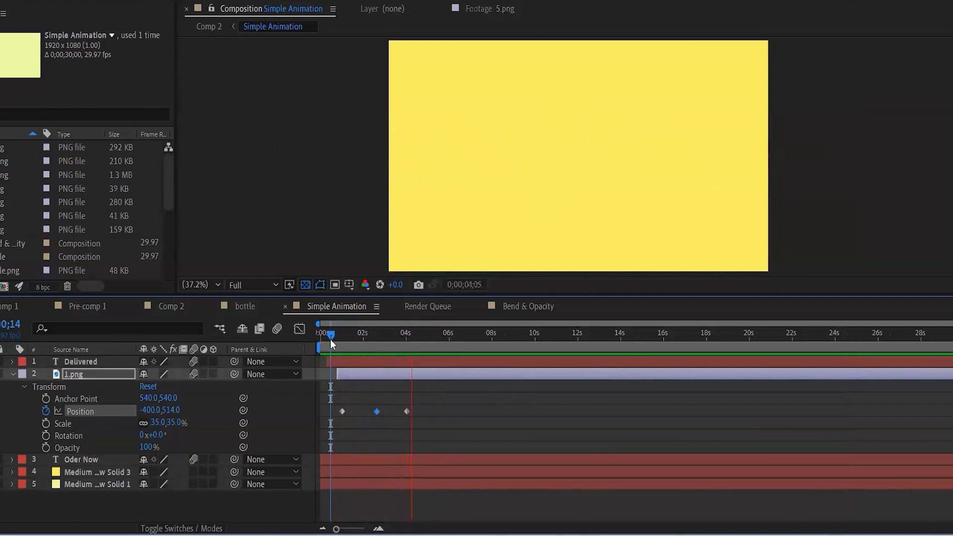
{"action": "key", "text": "space"}
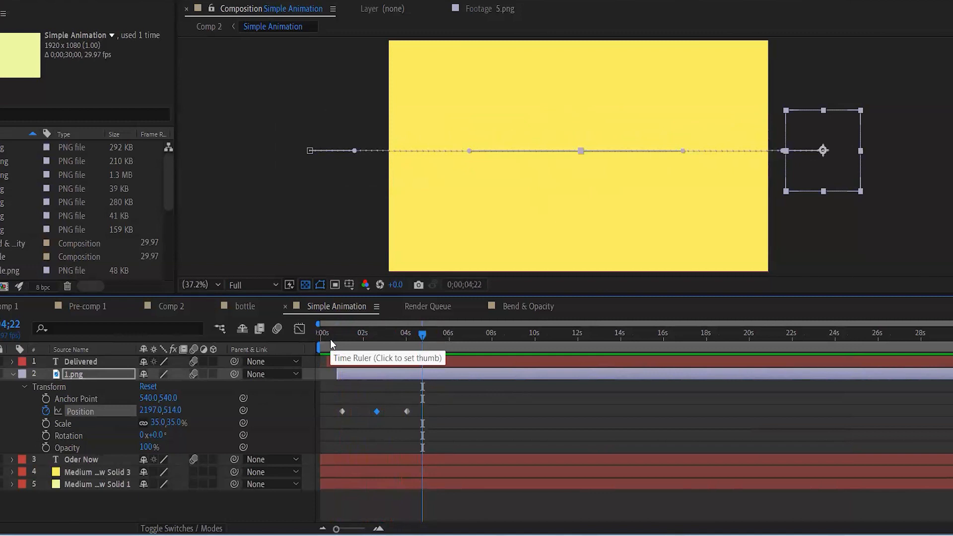
{"action": "left_click", "coordinate": [331, 344]}
{"action": "key", "text": "space"}
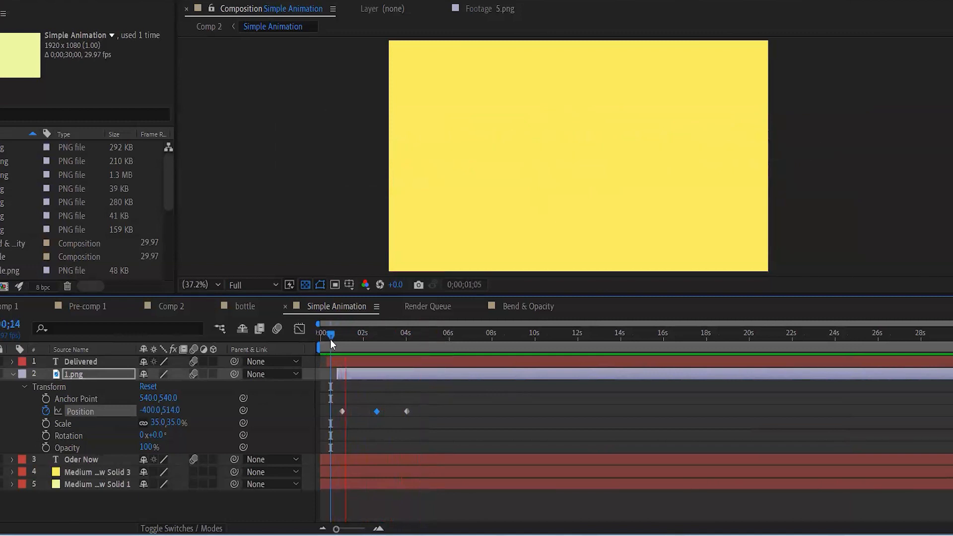
{"action": "key", "text": "space"}
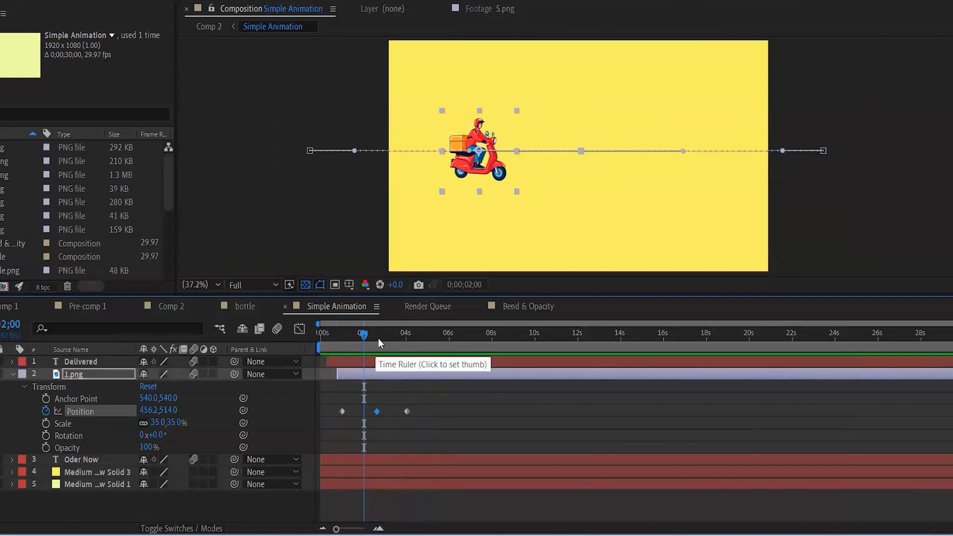
- Move the last Position keyframe of 1.png to about 7 seconds and paste a copy of the middle keyframe at 0;00;03;16
{"action": "left_click_drag", "start_coordinate": [378, 337], "coordinate": [376, 335]}
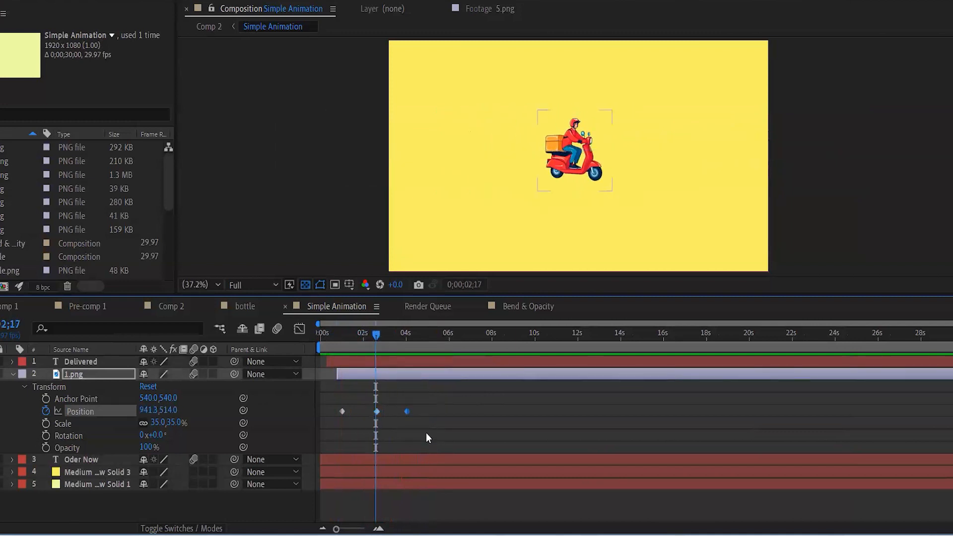
{"action": "left_click_drag", "start_coordinate": [407, 411], "coordinate": [466, 414]}
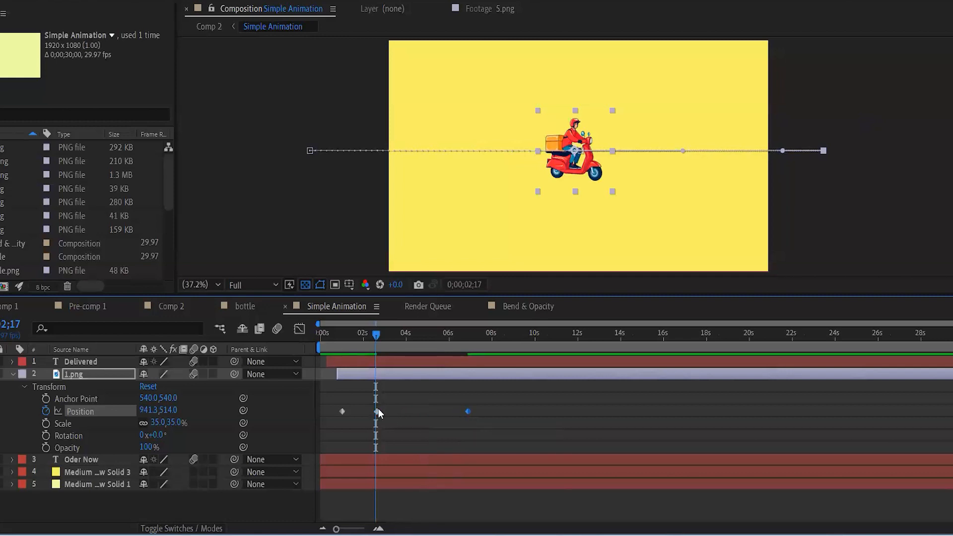
{"action": "mouse_move", "coordinate": [372, 403]}
{"action": "left_mouse_down"}
{"action": "mouse_move", "coordinate": [384, 421]}
{"action": "mouse_move", "coordinate": [377, 412]}
{"action": "left_mouse_up"}
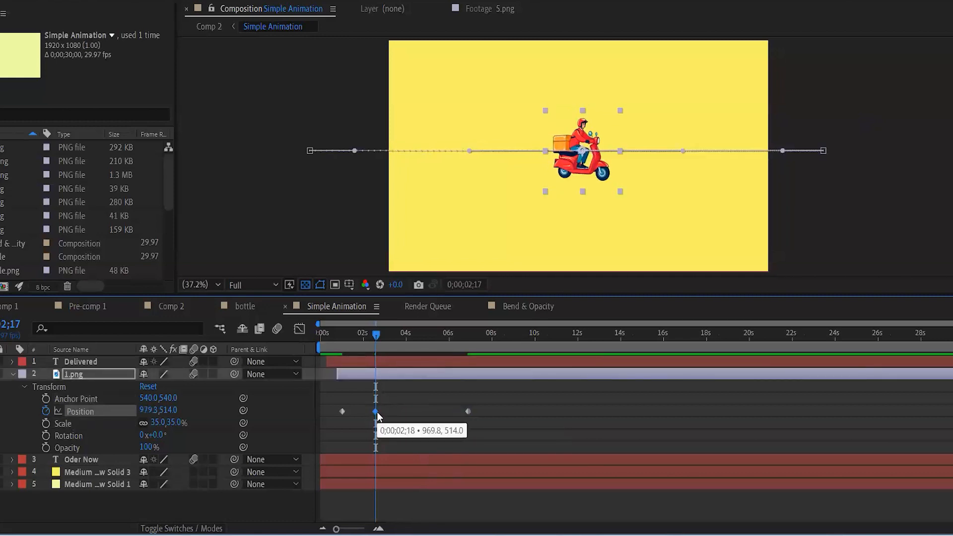
{"action": "left_click_drag", "start_coordinate": [378, 334], "coordinate": [396, 335]}
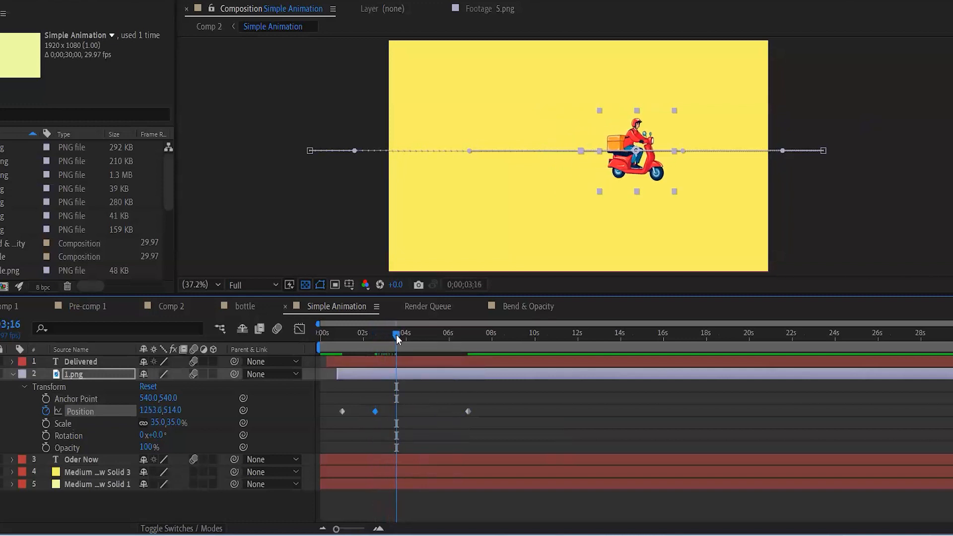
{"action": "key", "text": "ctrl+v"}
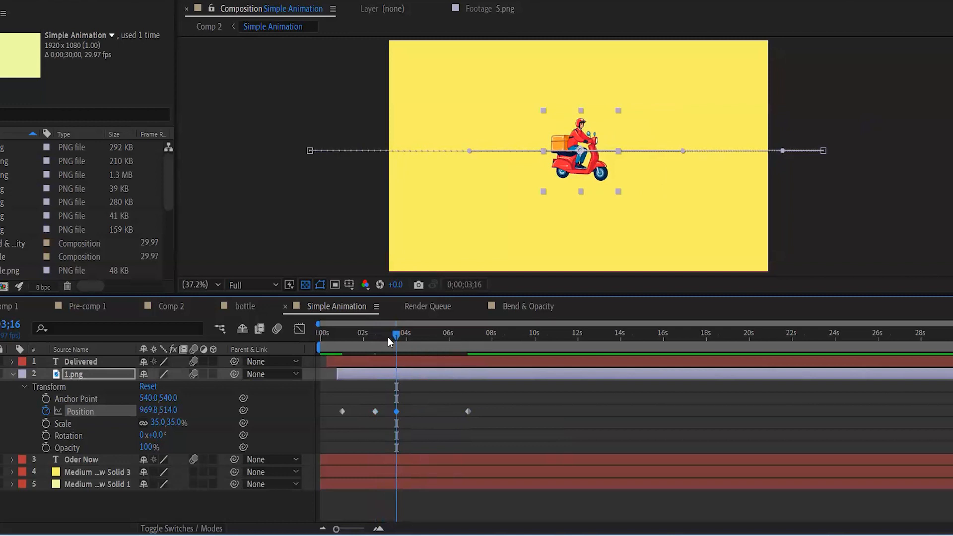
- Preview the scooter animation from the start and undo the pasted Position keyframe
{"action": "left_click_drag", "start_coordinate": [388, 338], "coordinate": [315, 343]}
{"action": "key", "text": "space"}
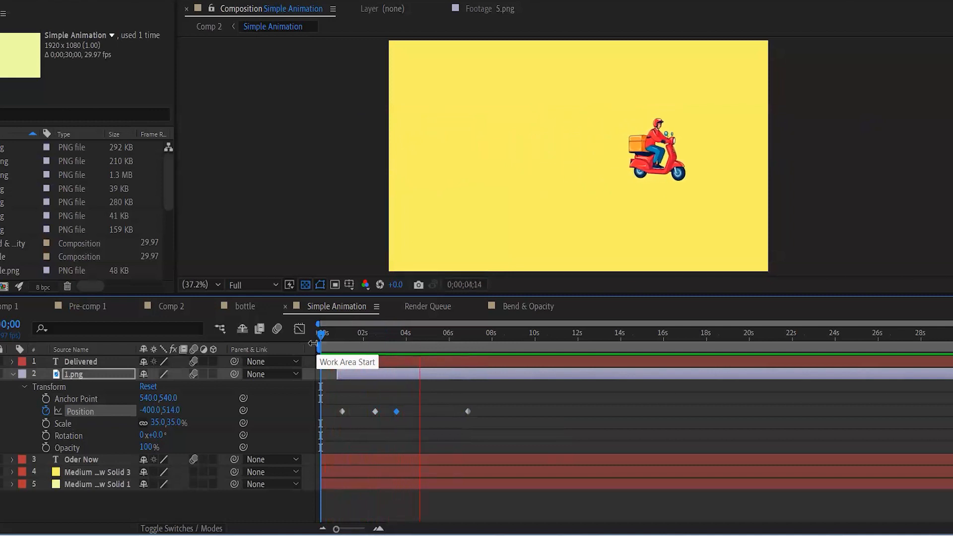
{"action": "key", "text": "space"}
{"action": "key", "text": "ctrl+z"}
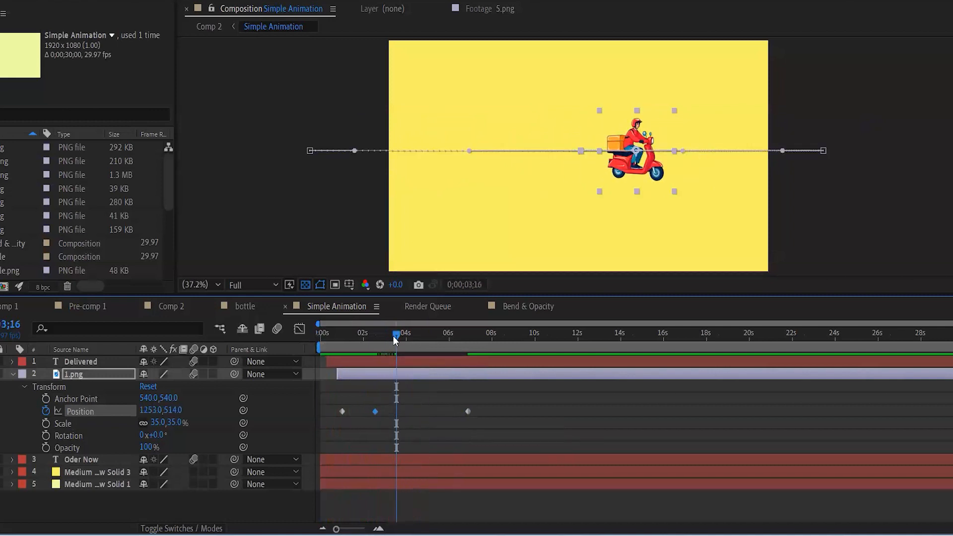
- Copy the middle Position keyframe of 1.png, paste it at 0;00;03;19, and preview the scooter's motion
{"action": "left_click_drag", "start_coordinate": [399, 337], "coordinate": [377, 338]}
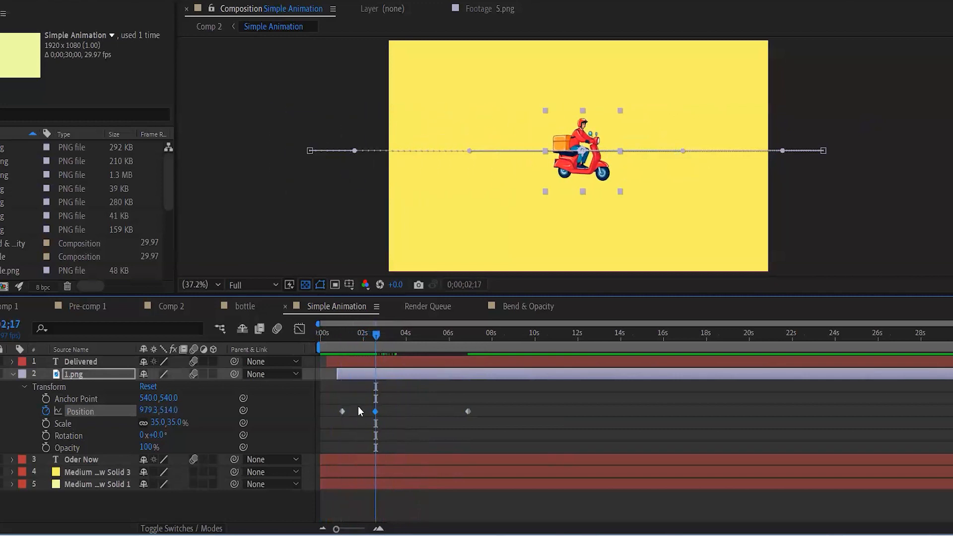
{"action": "left_click_drag", "start_coordinate": [359, 403], "coordinate": [396, 434]}
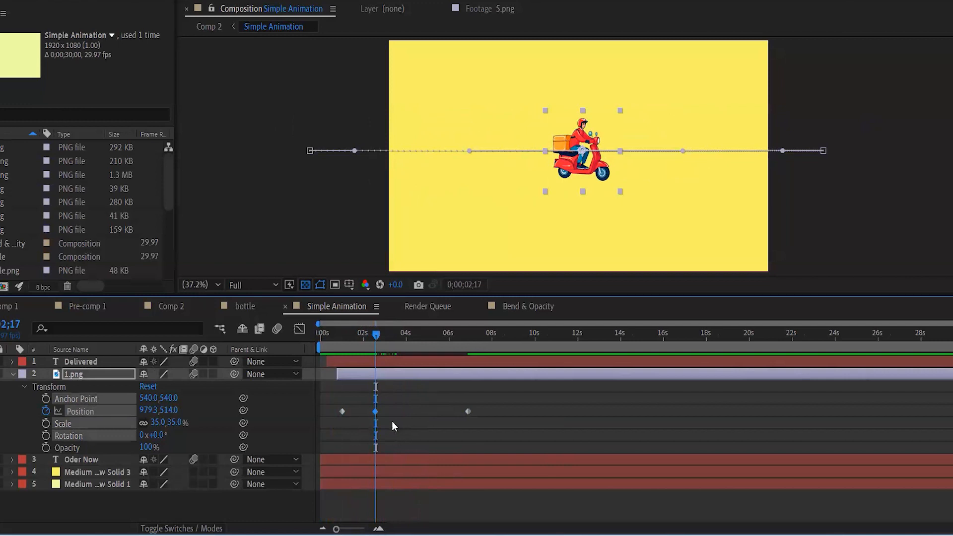
{"action": "left_click_drag", "start_coordinate": [374, 335], "coordinate": [399, 336]}
{"action": "key", "text": "ctrl+v"}
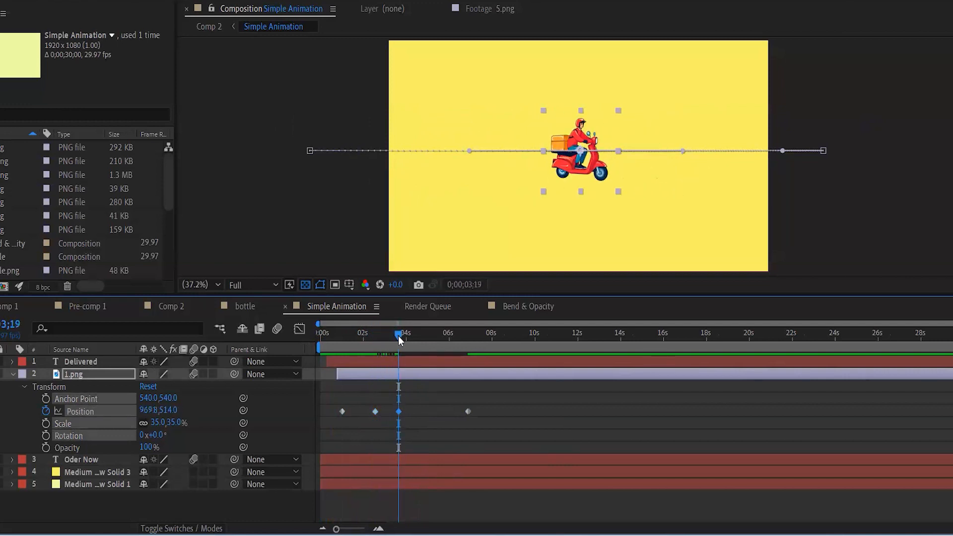
{"action": "left_click", "coordinate": [372, 338]}
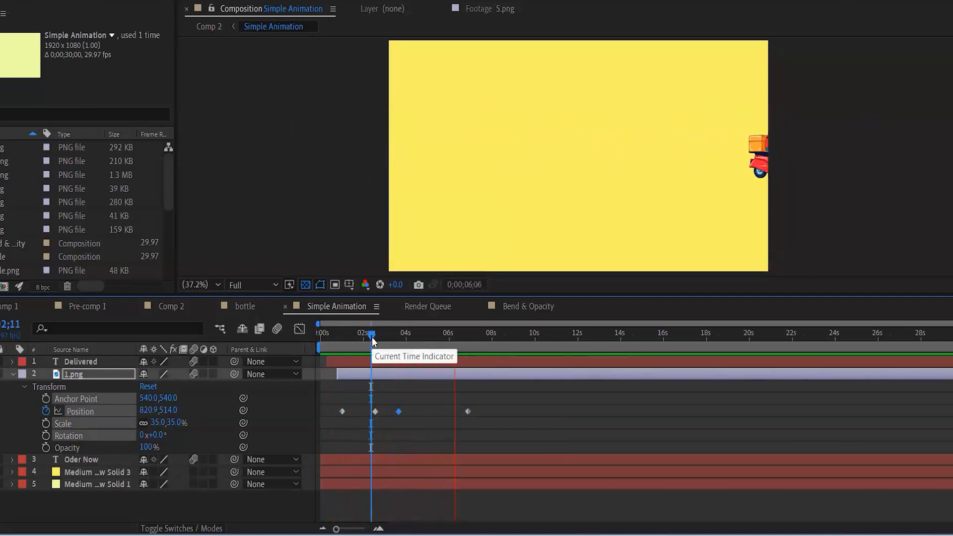
{"action": "key", "text": "space"}
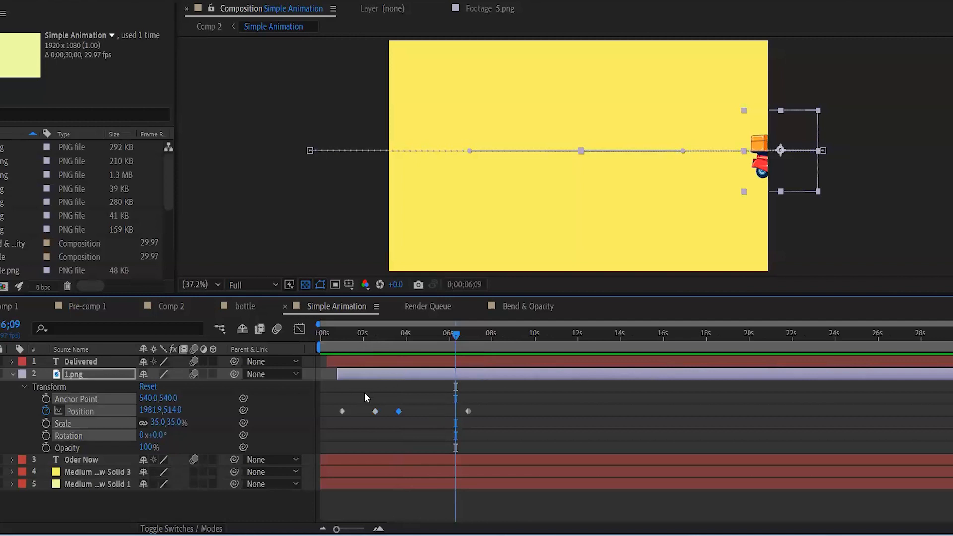
- Delete every Position keyframe of 1.png except the first one
{"action": "left_click_drag", "start_coordinate": [460, 393], "coordinate": [481, 425]}
{"action": "key", "text": "Delete"}
{"action": "left_click_drag", "start_coordinate": [456, 333], "coordinate": [337, 338]}
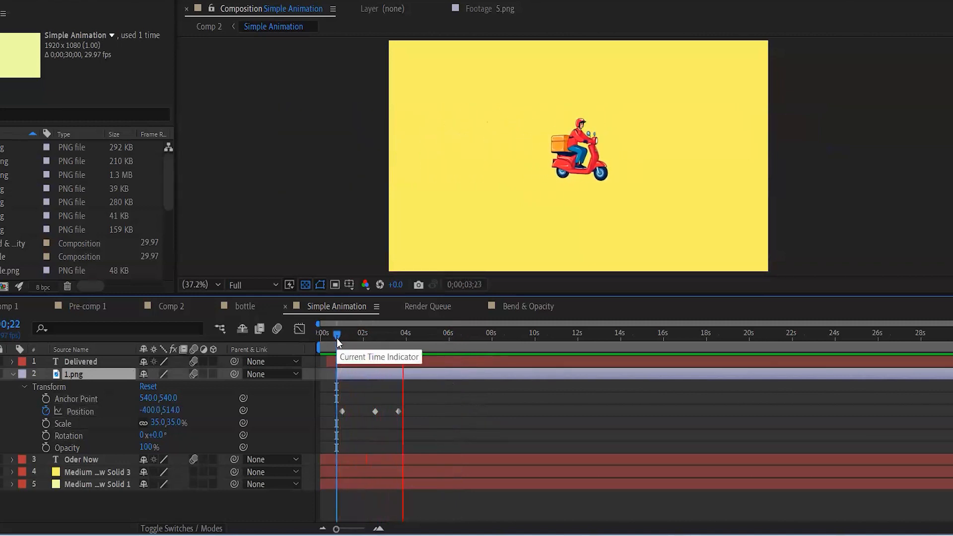
{"action": "key", "text": "space"}
{"action": "left_click_drag", "start_coordinate": [391, 395], "coordinate": [422, 438]}
{"action": "key", "text": "Delete"}
{"action": "left_click_drag", "start_coordinate": [368, 403], "coordinate": [386, 424]}
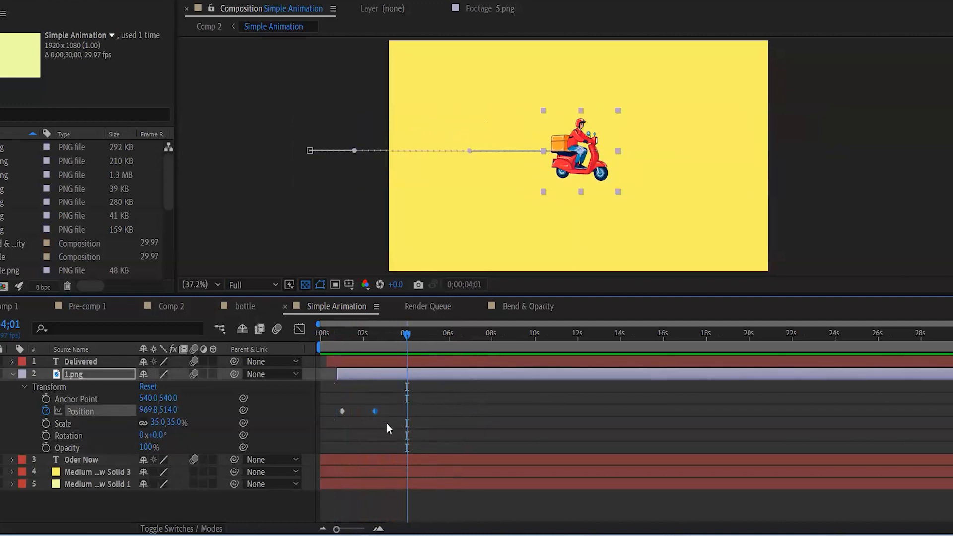
{"action": "key", "text": "Delete"}
- Add a Position keyframe to 1.png at 0;00;03;03 and set its horizontal value to 905.0, near the frame's centre
{"action": "mouse_move", "coordinate": [377, 336]}
{"action": "left_mouse_down"}
{"action": "mouse_move", "coordinate": [339, 343]}
{"action": "mouse_move", "coordinate": [387, 344]}
{"action": "left_mouse_up"}
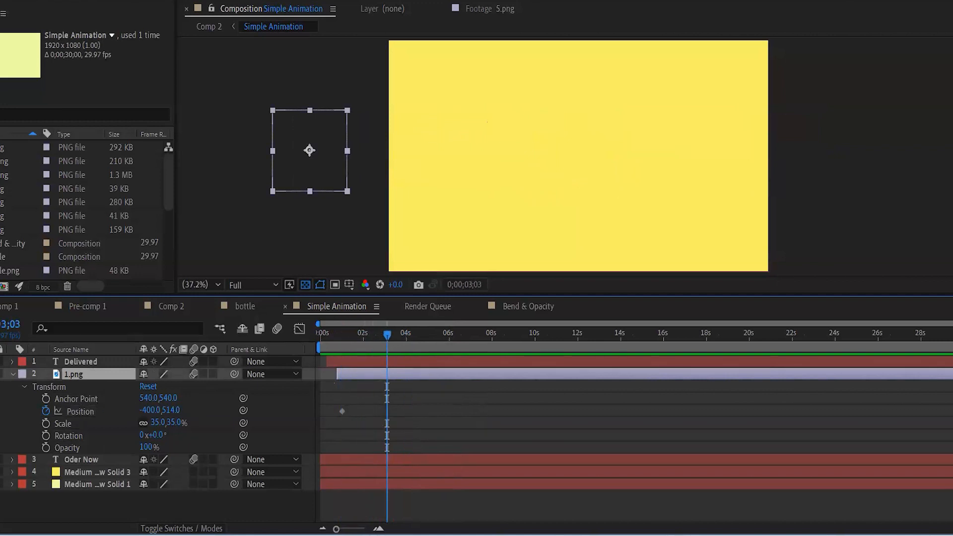
{"action": "left_click", "coordinate": [0, 411]}
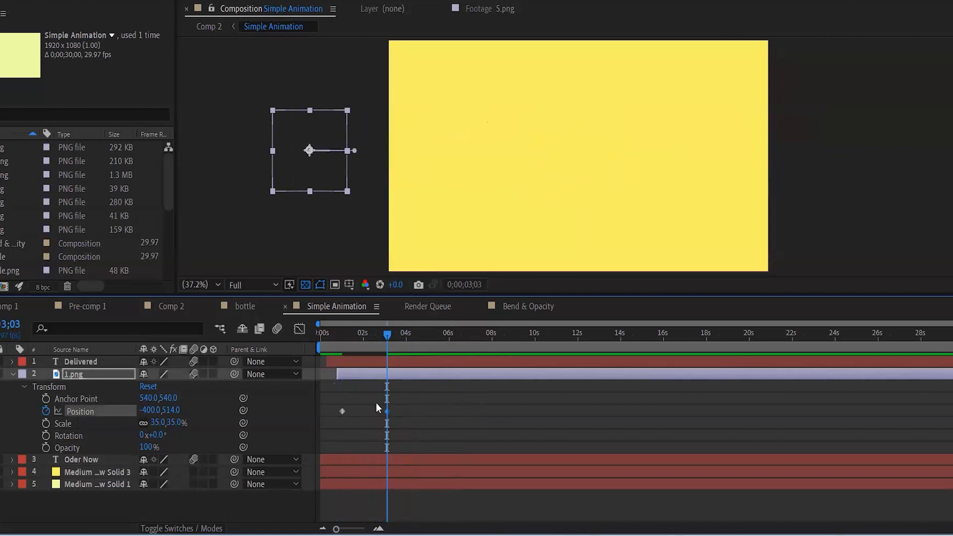
{"action": "left_click_drag", "start_coordinate": [138, 410], "coordinate": [692, 362]}
- Paste a copy of the 0;00;03;03 Position keyframe at about 5 seconds and preview the scooter animation
{"action": "left_click_drag", "start_coordinate": [383, 418], "coordinate": [409, 439]}
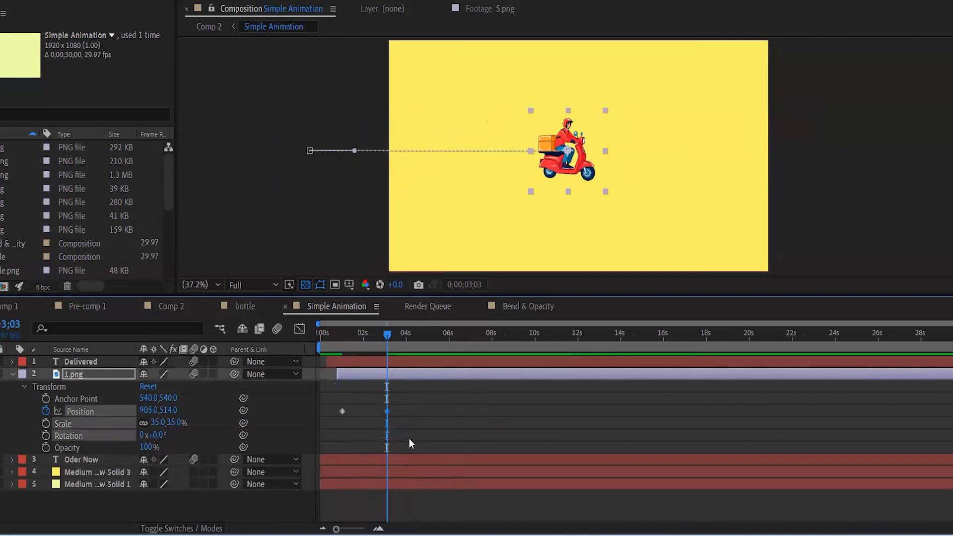
{"action": "left_click_drag", "start_coordinate": [388, 330], "coordinate": [322, 354]}
{"action": "key", "text": "alt+shift+p"}
{"action": "key", "text": "space"}
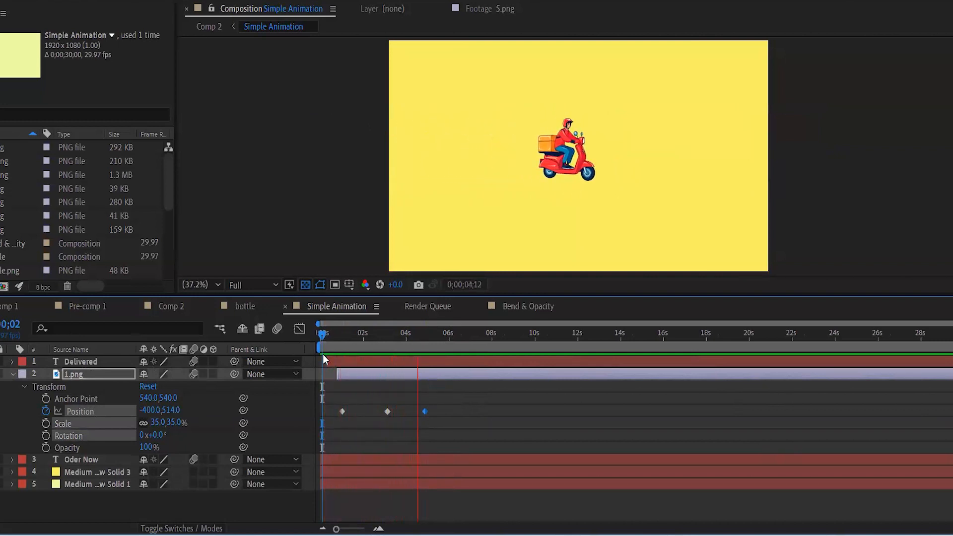
{"action": "key", "text": "space"}
{"action": "key", "text": "space"}
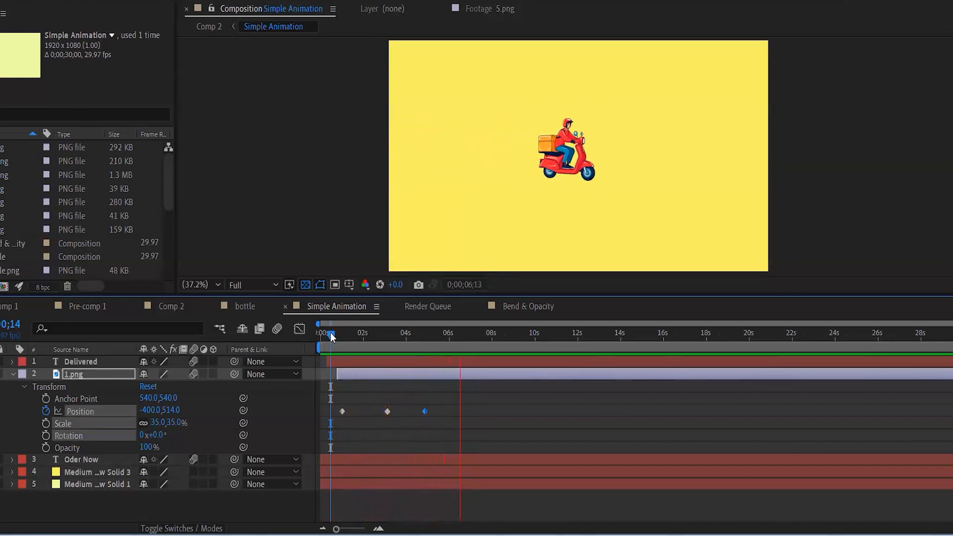
{"action": "key", "text": "space"}
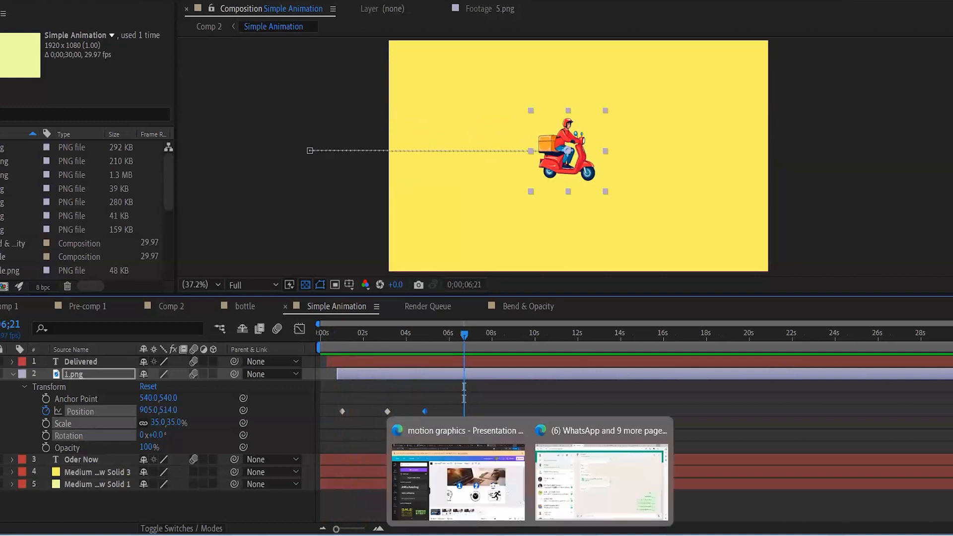
- Switch to the motion graphics presentation in Canva and select the clock icon on page 2
{"action": "left_click", "coordinate": [460, 472]}
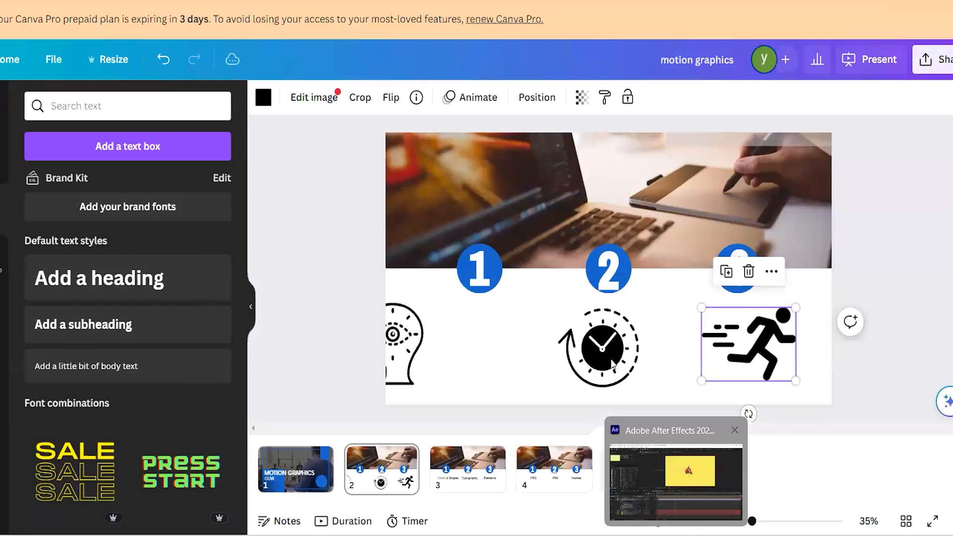
{"action": "left_click", "coordinate": [604, 390]}
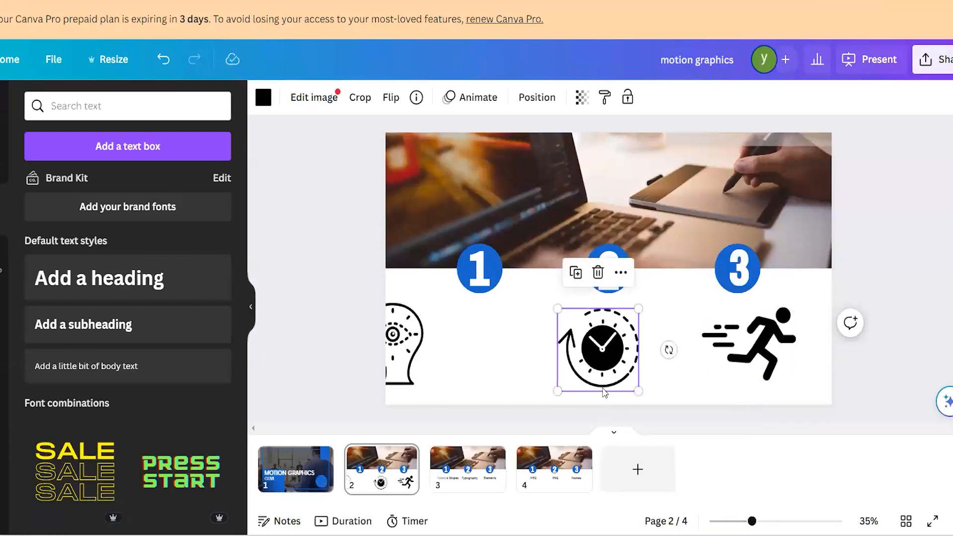
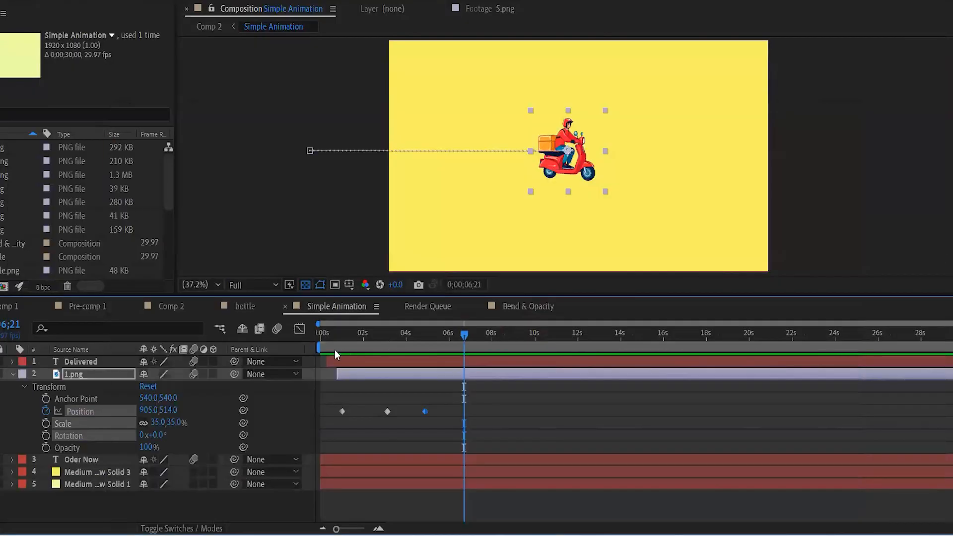
- Shift the last two Position keyframes of 1.png earlier, to about 1.5 and 3.3 seconds, and preview the faster motion
{"action": "mouse_move", "coordinate": [335, 349]}
{"action": "left_mouse_down"}
{"action": "mouse_move", "coordinate": [318, 353]}
{"action": "mouse_move", "coordinate": [426, 356]}
{"action": "mouse_move", "coordinate": [333, 362]}
{"action": "left_mouse_up"}
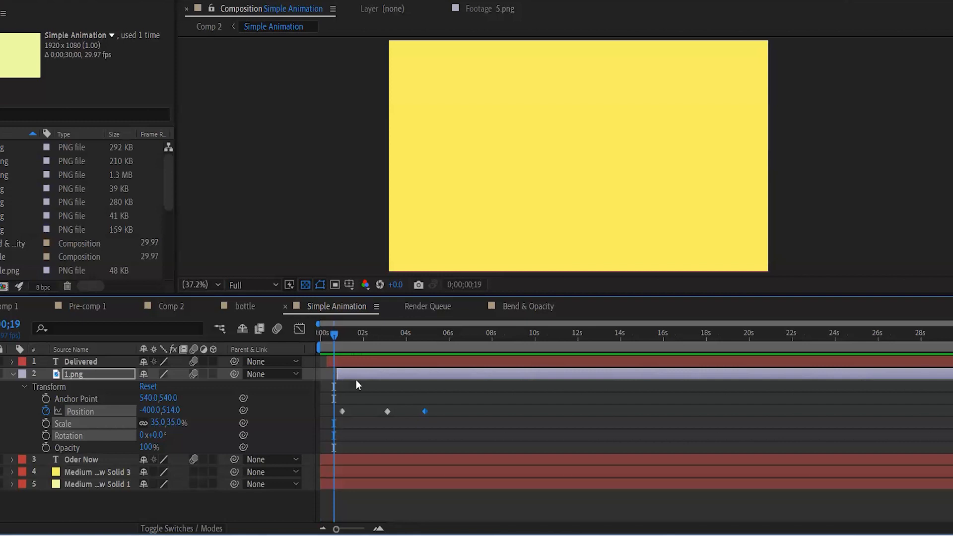
{"action": "left_click_drag", "start_coordinate": [377, 396], "coordinate": [391, 418]}
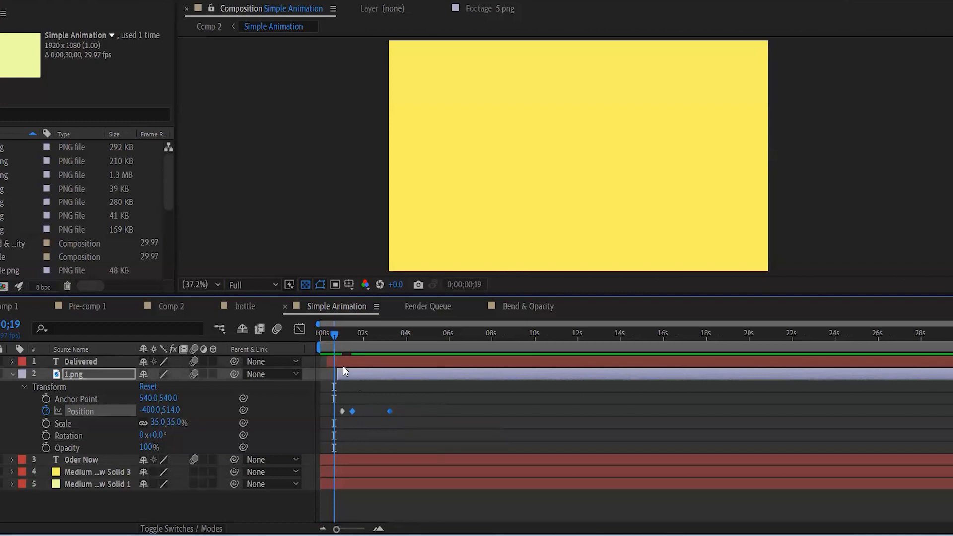
{"action": "left_click_drag", "start_coordinate": [334, 336], "coordinate": [322, 337]}
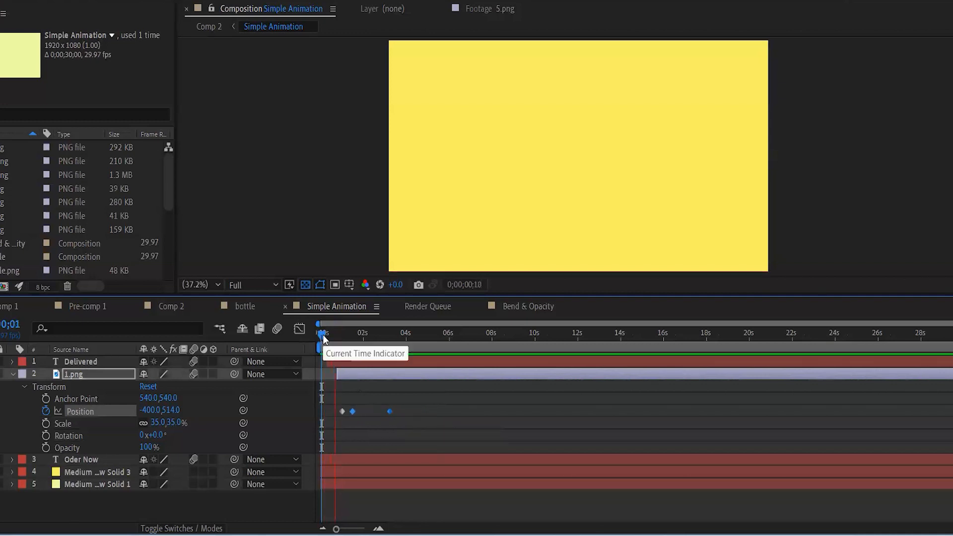
{"action": "key", "text": "space"}
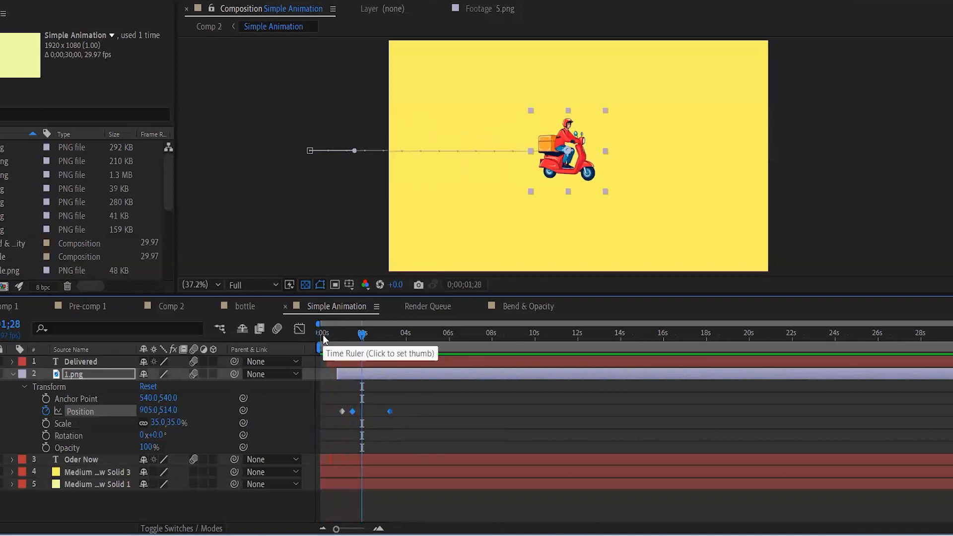
{"action": "left_click", "coordinate": [329, 341]}
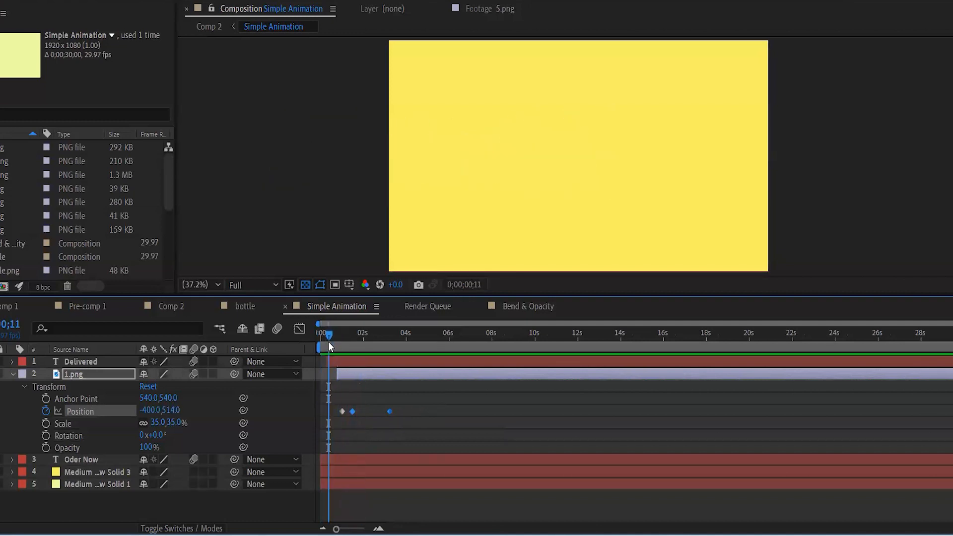
{"action": "key", "text": "space"}
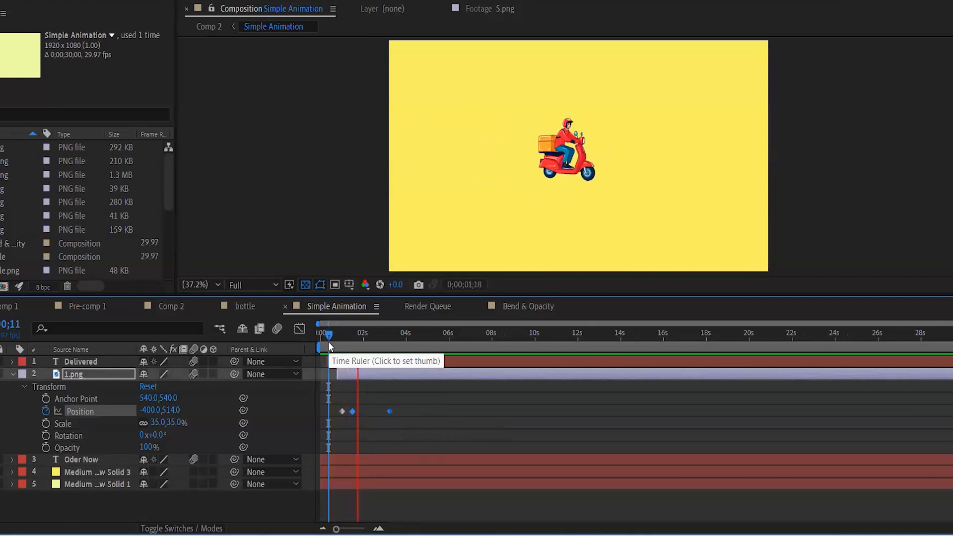
{"action": "key", "text": "space"}
- Undo the shift of the last two Position keyframes and preview the slower scooter motion
{"action": "left_click_drag", "start_coordinate": [347, 342], "coordinate": [305, 347]}
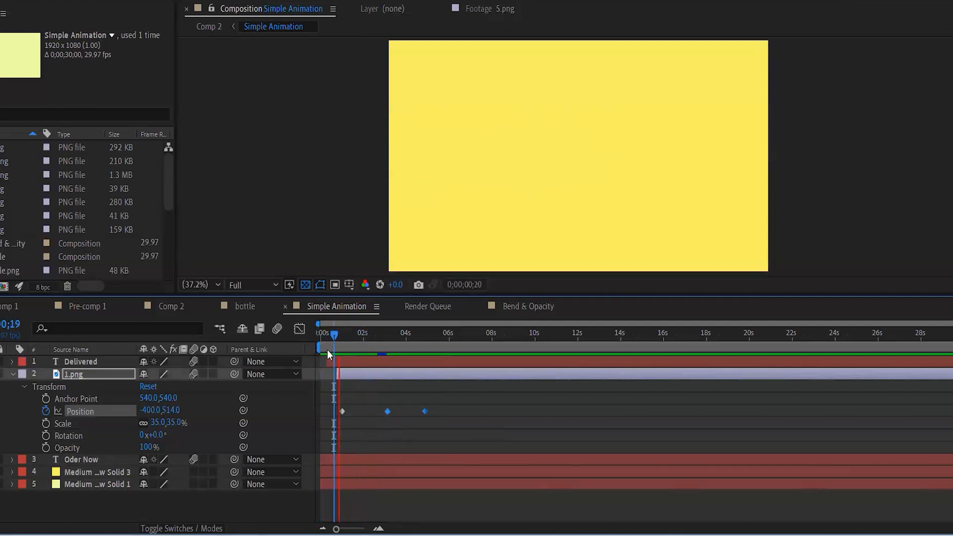
{"action": "key", "text": "space"}
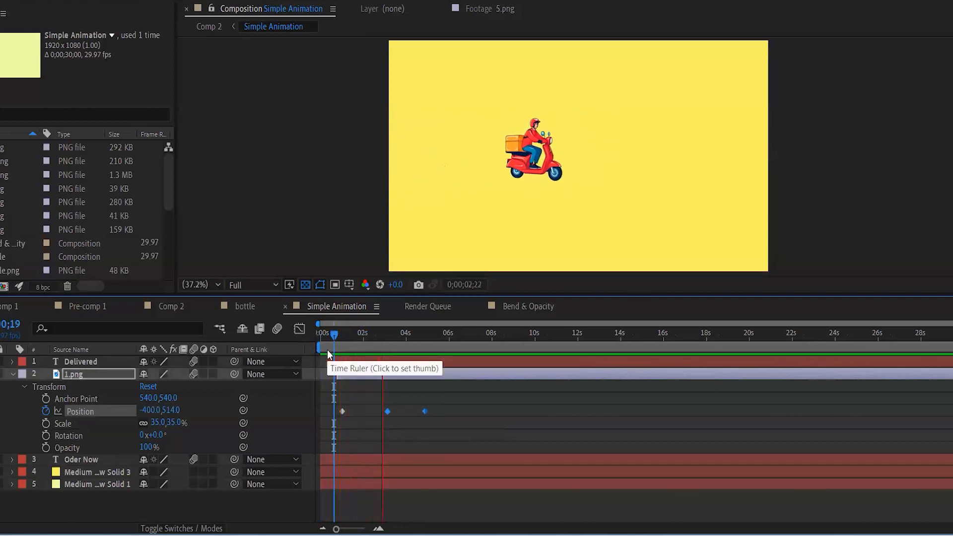
- Shift the last two Position keyframes of 1.png earlier, to about 1.6 and 3.4 seconds, and preview the motion
{"action": "key", "text": "space"}
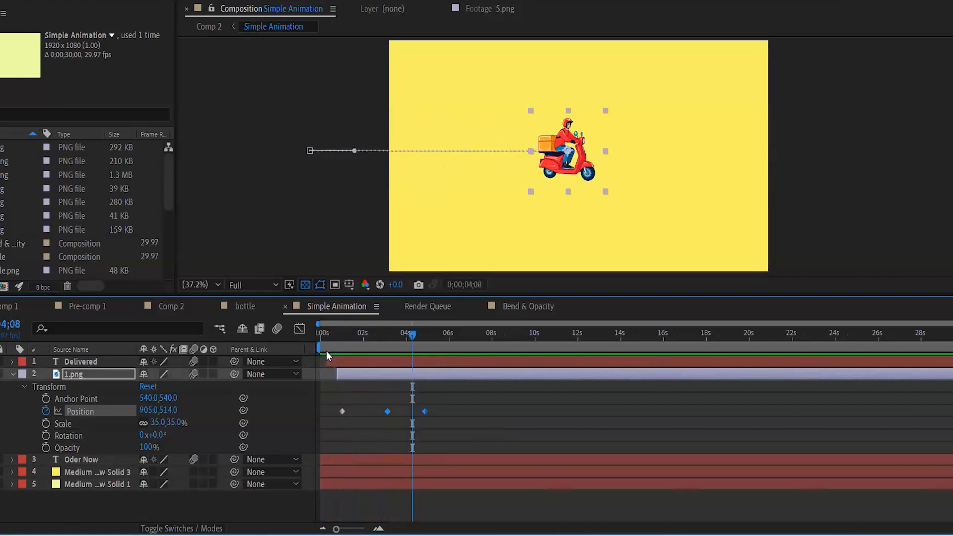
{"action": "left_click_drag", "start_coordinate": [374, 400], "coordinate": [392, 418]}
{"action": "left_click", "coordinate": [329, 335]}
{"action": "key", "text": "space"}
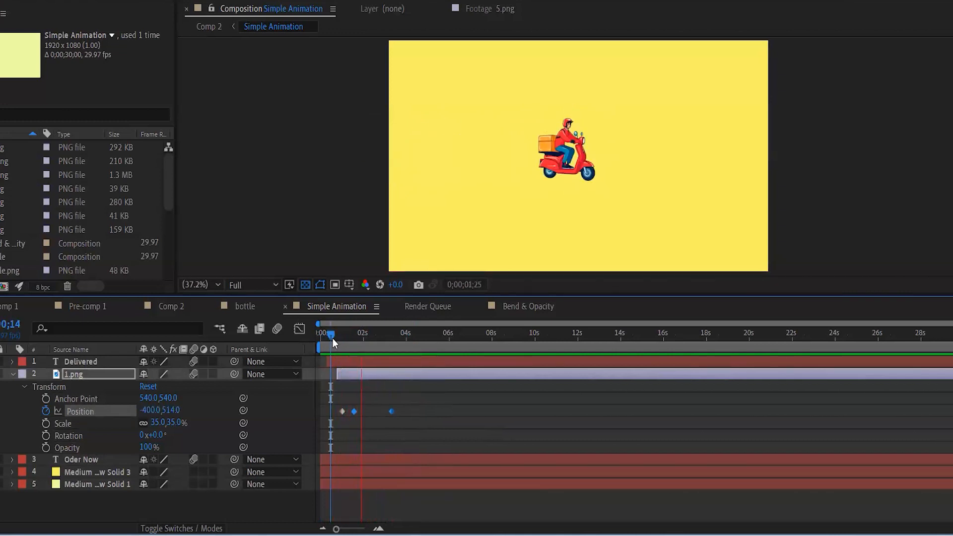
{"action": "key", "text": "space"}
- Switch to the Keyframe created note in Notepad and add the lines "change the keyframe" and "hold the animation with same value for the keyframe"
{"action": "key", "text": "alt+Tab"}
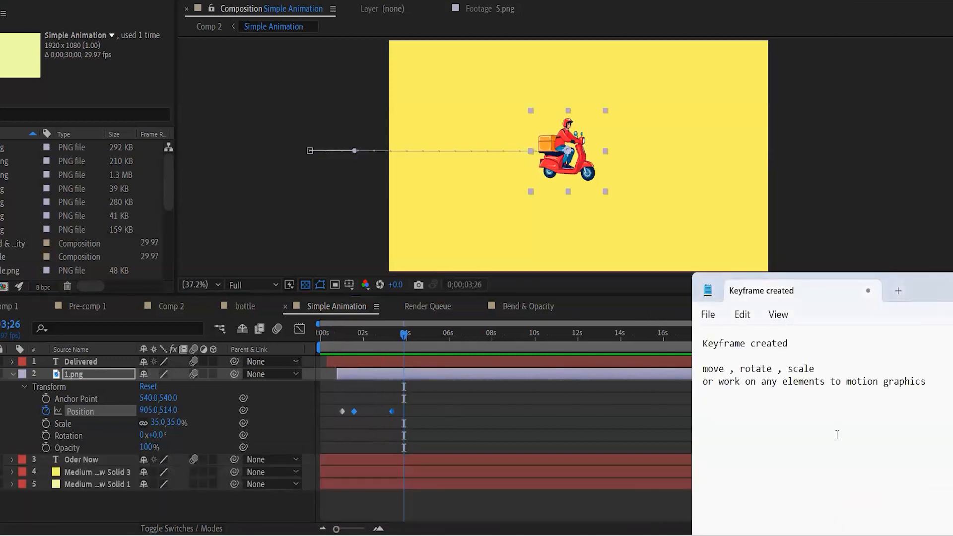
{"action": "type", "text": "change the keyframe"}
{"action": "key", "text": "Return"}
{"action": "type", "text": "hold the animation"}
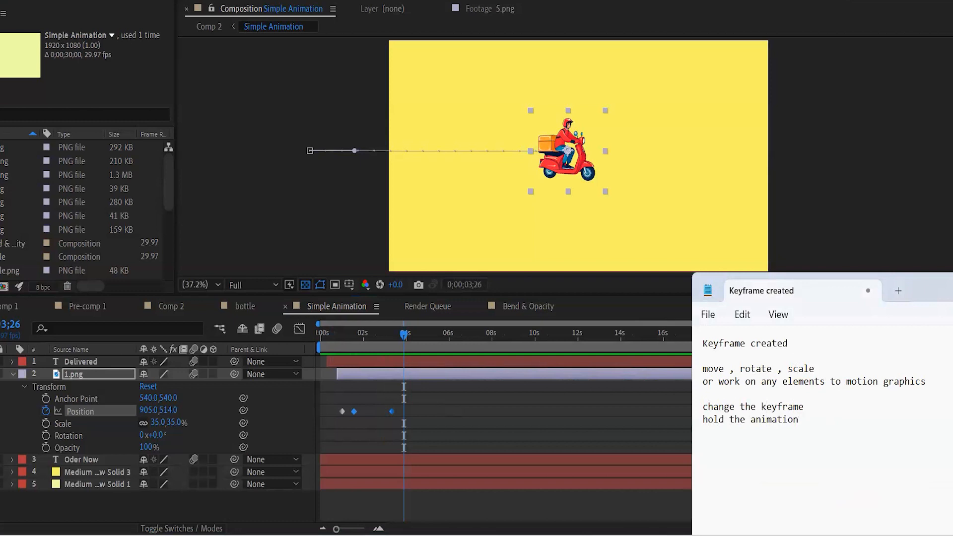
{"action": "type", "text": " with same value for the keyf"}
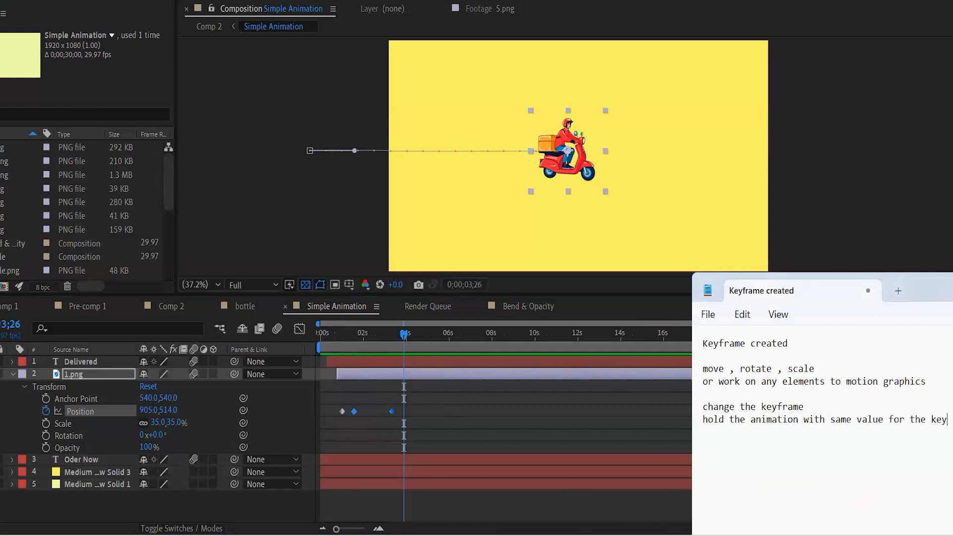
{"action": "key", "text": "Return"}
{"action": "left_click_drag", "start_coordinate": [916, 290], "coordinate": [846, 62]}
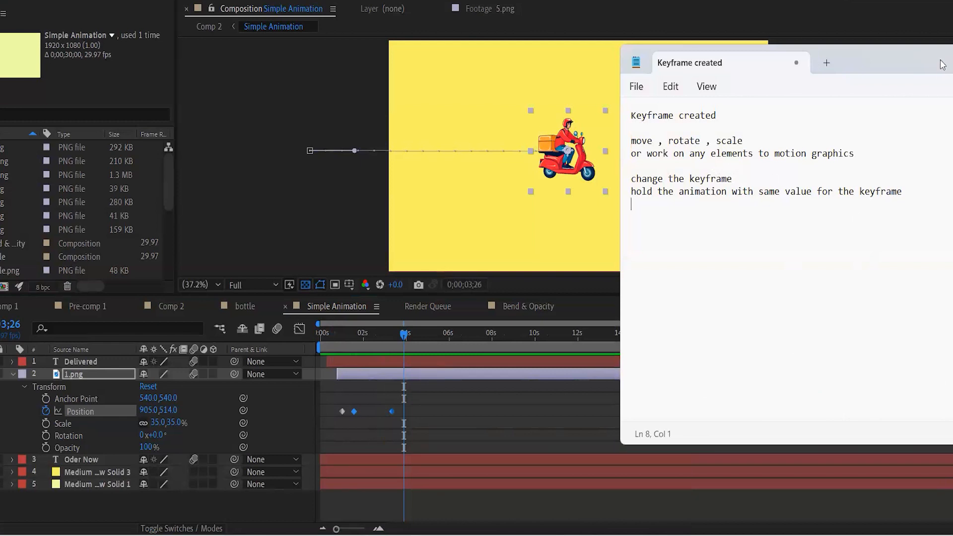
{"action": "left_click_drag", "start_coordinate": [941, 60], "coordinate": [826, 204]}
{"action": "left_click_drag", "start_coordinate": [950, 200], "coordinate": [949, 206]}
- Return to After Effects, set the Position X of 1.png to 2131 at 0;00;03;26, and preview the scooter's exit
{"action": "left_click", "coordinate": [310, 402]}
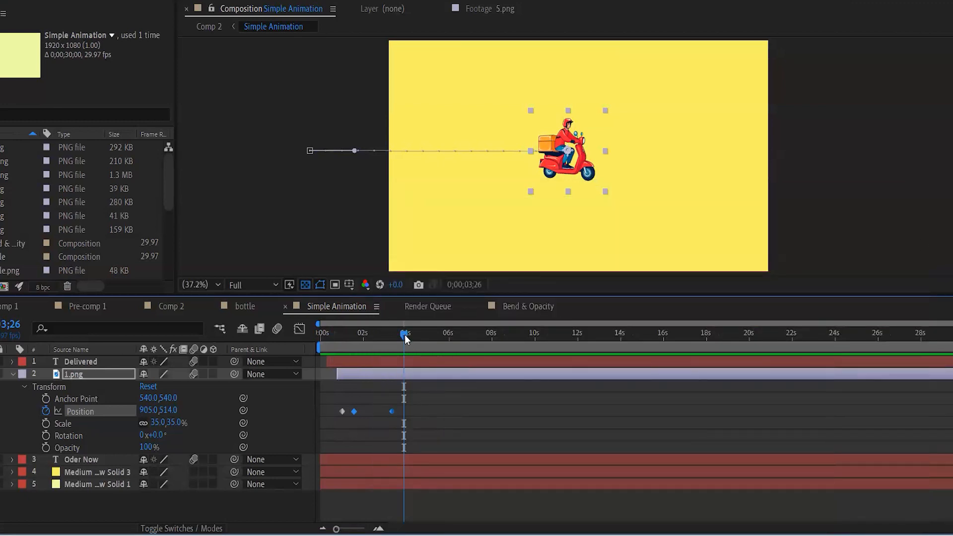
{"action": "left_click_drag", "start_coordinate": [148, 412], "coordinate": [800, 412]}
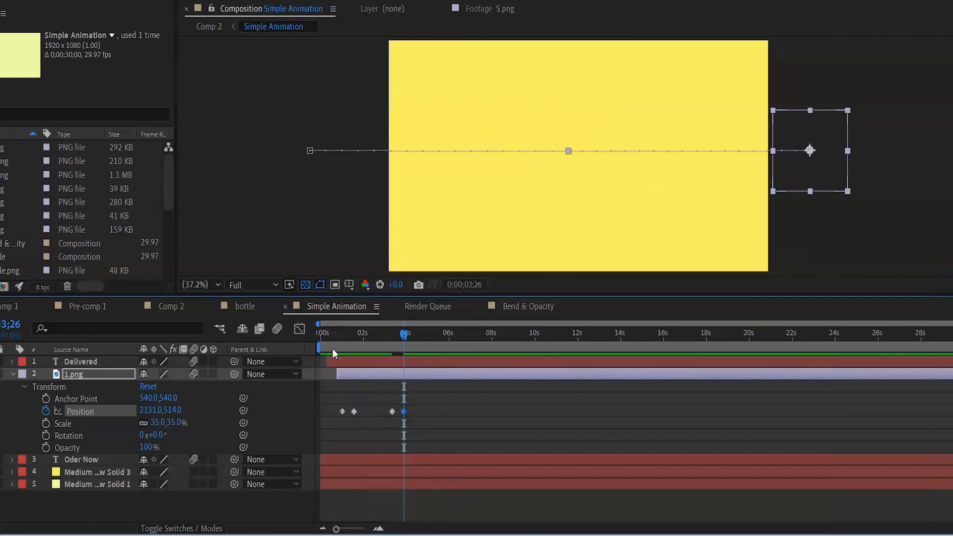
{"action": "left_click", "coordinate": [332, 333]}
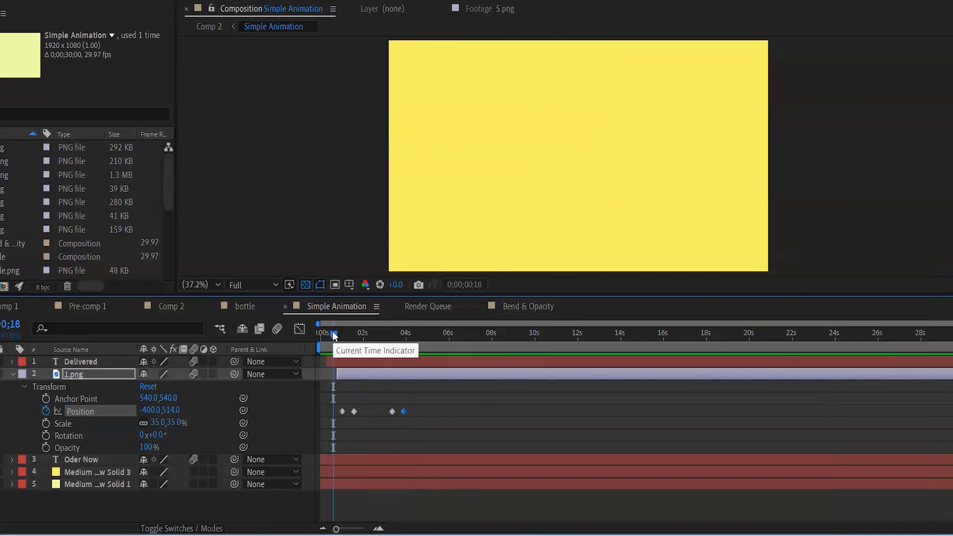
{"action": "key", "text": "space"}
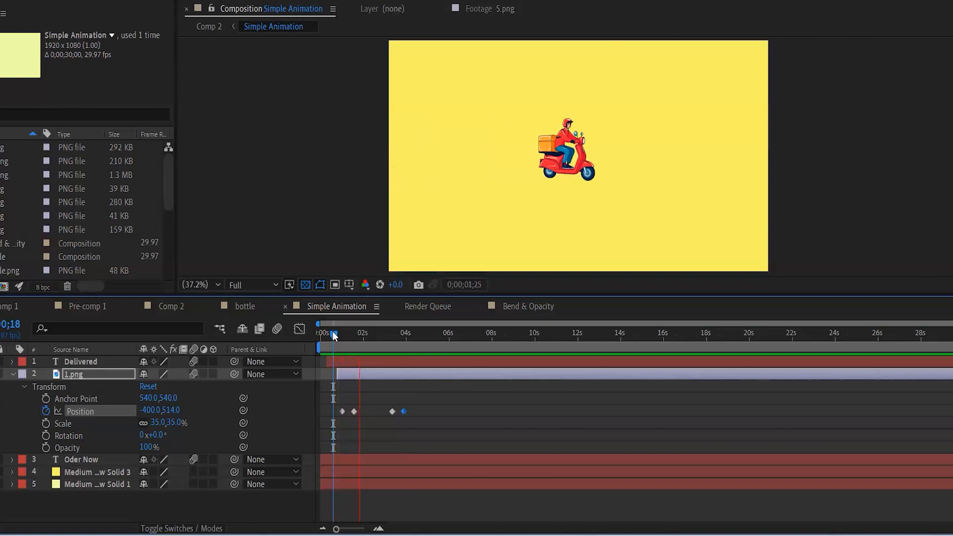
{"action": "key", "text": "space"}
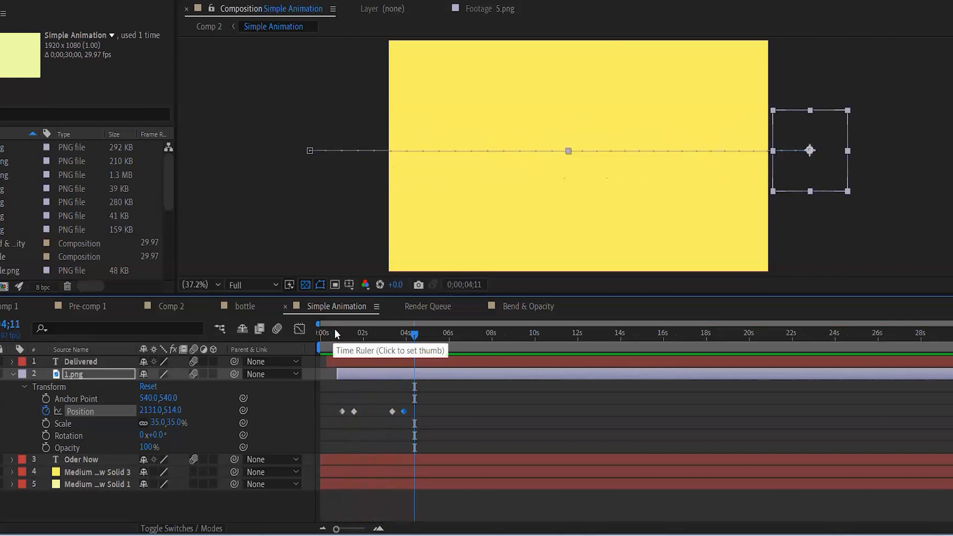
- Deselect the layer and preview the scooter animation from near the start of the timeline
{"action": "left_click", "coordinate": [335, 332]}
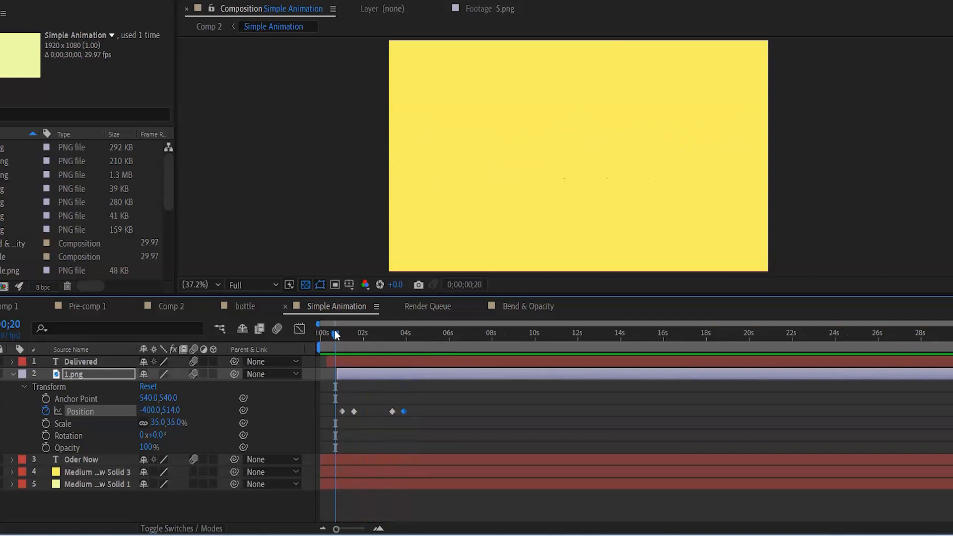
{"action": "left_click", "coordinate": [461, 389]}
{"action": "left_click_drag", "start_coordinate": [336, 336], "coordinate": [323, 338]}
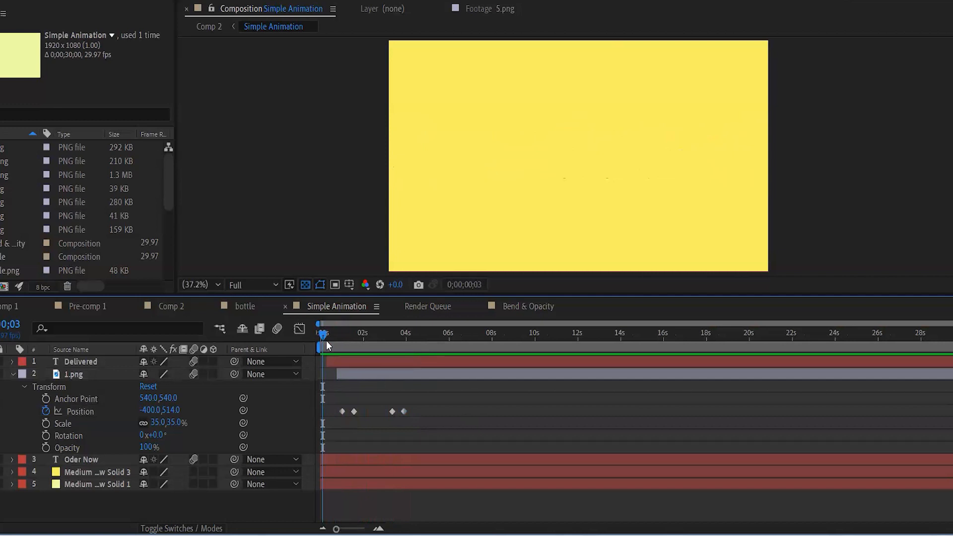
{"action": "key", "text": "space"}
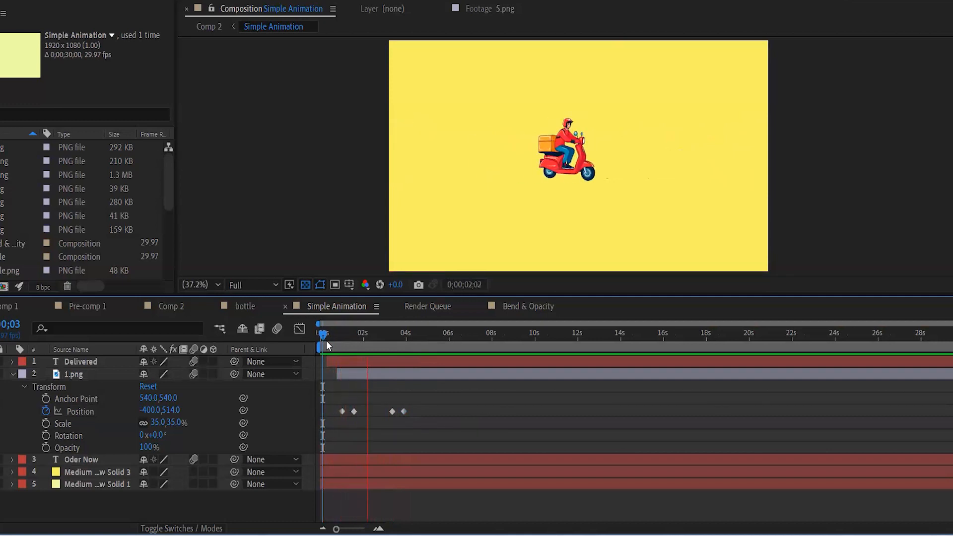
{"action": "key", "text": "space"}
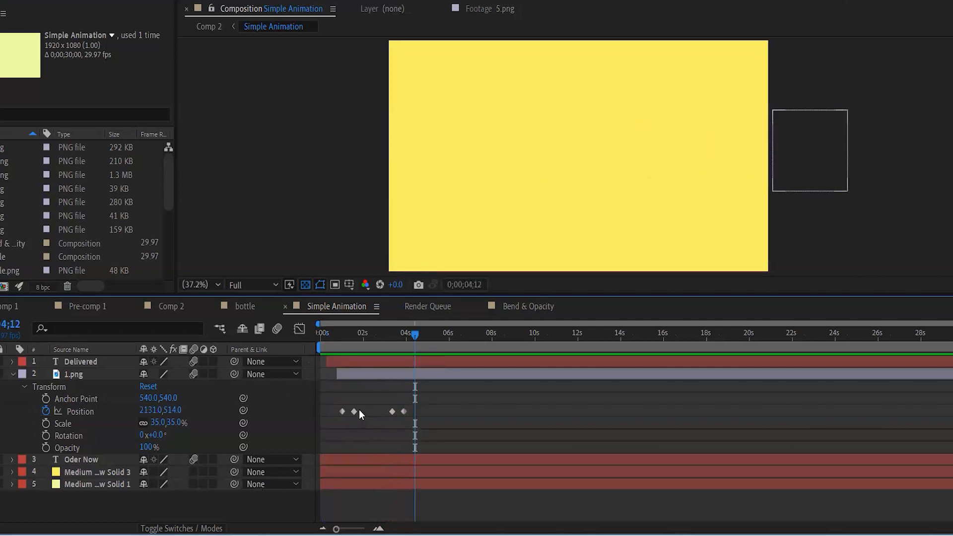
- Move the second Position keyframe to about 1.1 seconds and the third to about 3.8 seconds, and preview from 0;00;00;00
{"action": "left_click_drag", "start_coordinate": [355, 411], "coordinate": [404, 411]}
{"action": "left_click_drag", "start_coordinate": [347, 333], "coordinate": [320, 342]}
{"action": "key", "text": "space"}
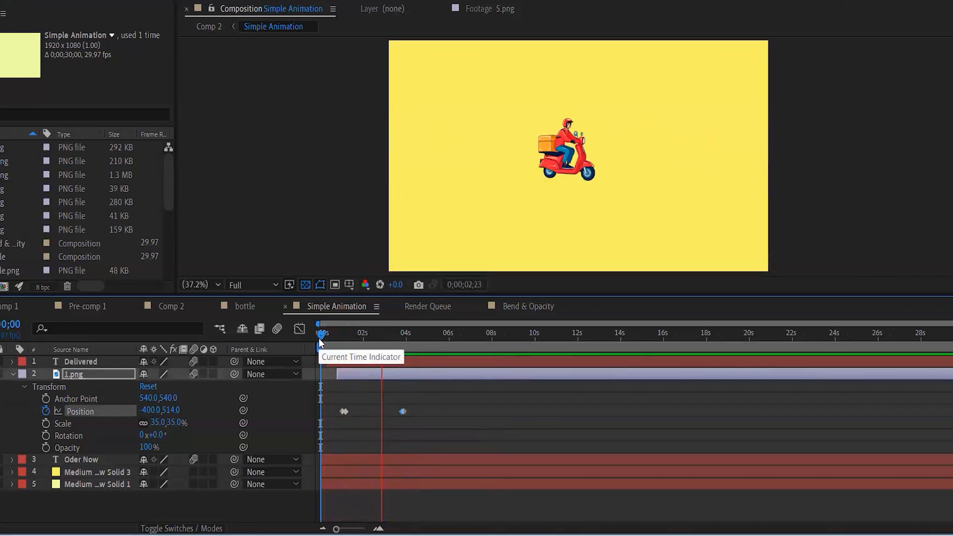
{"action": "key", "text": "space"}
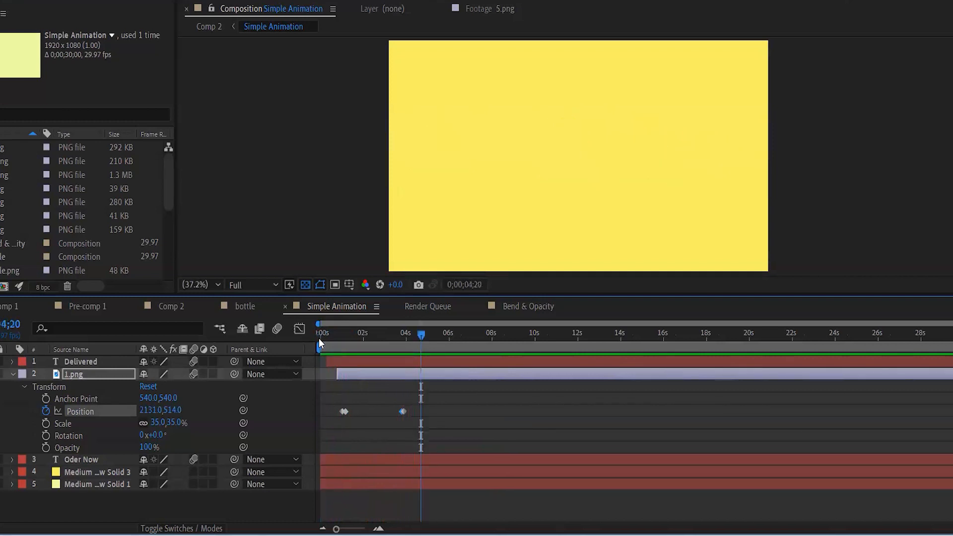
- Replay the scooter's entry, hold and exit from 0;00;00;14 and again from 0;00;00;20 with the layer deselected
{"action": "mouse_move", "coordinate": [333, 332]}
{"action": "left_mouse_down"}
{"action": "mouse_move", "coordinate": [348, 334]}
{"action": "mouse_move", "coordinate": [330, 334]}
{"action": "left_mouse_up"}
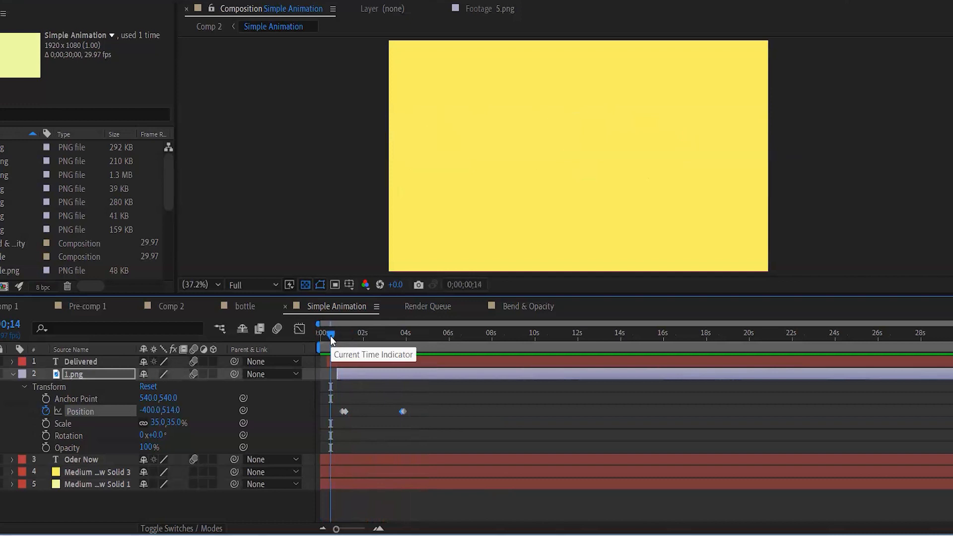
{"action": "key", "text": "space"}
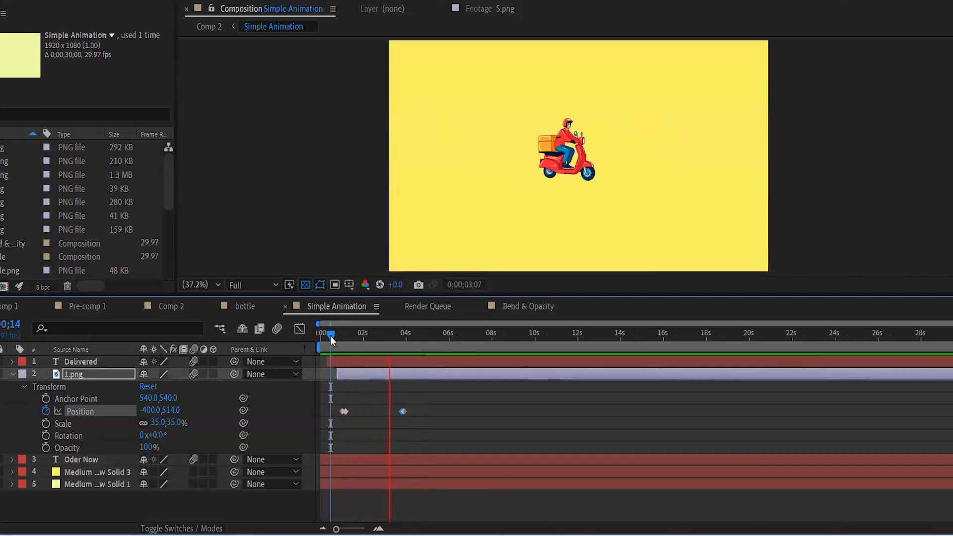
{"action": "key", "text": "space"}
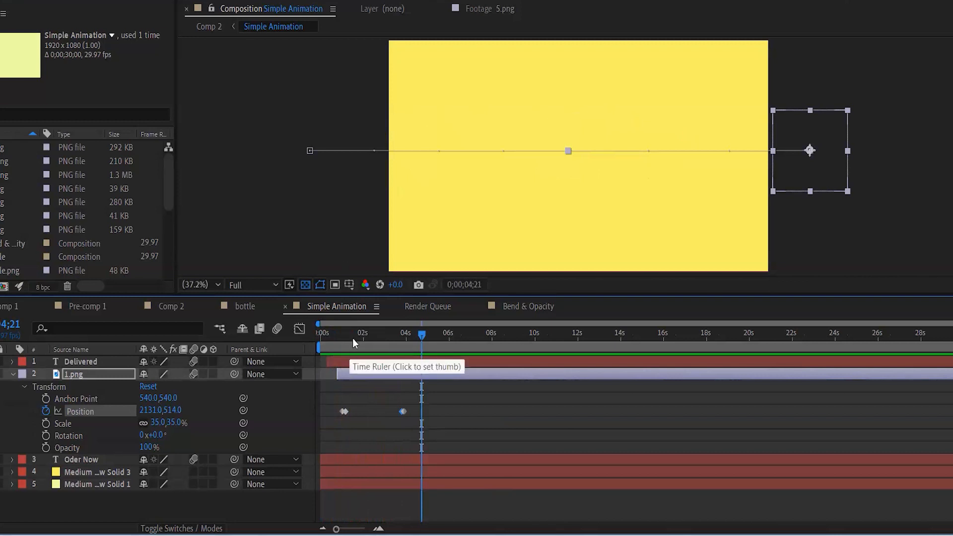
{"action": "left_click", "coordinate": [340, 336]}
{"action": "left_click_drag", "start_coordinate": [327, 338], "coordinate": [334, 338]}
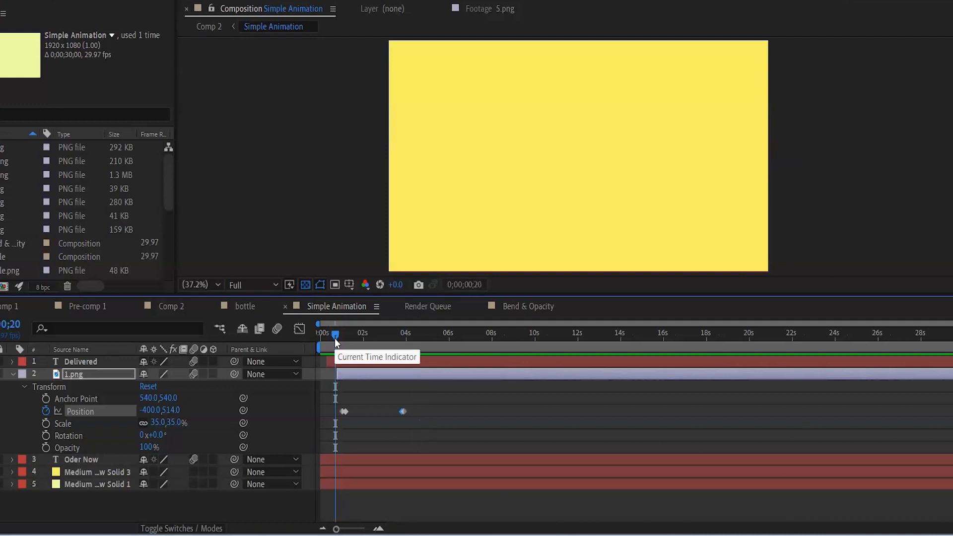
{"action": "left_click", "coordinate": [503, 404]}
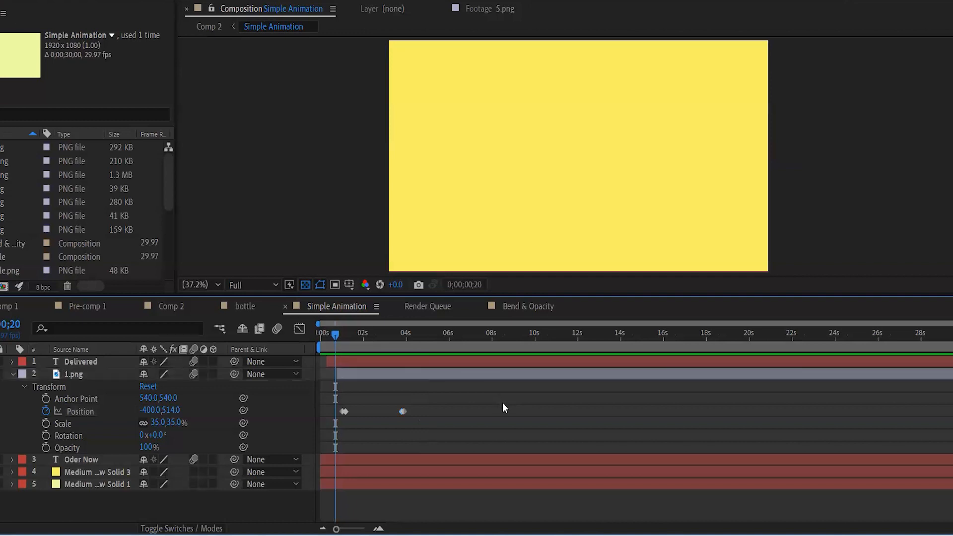
{"action": "key", "text": "space"}
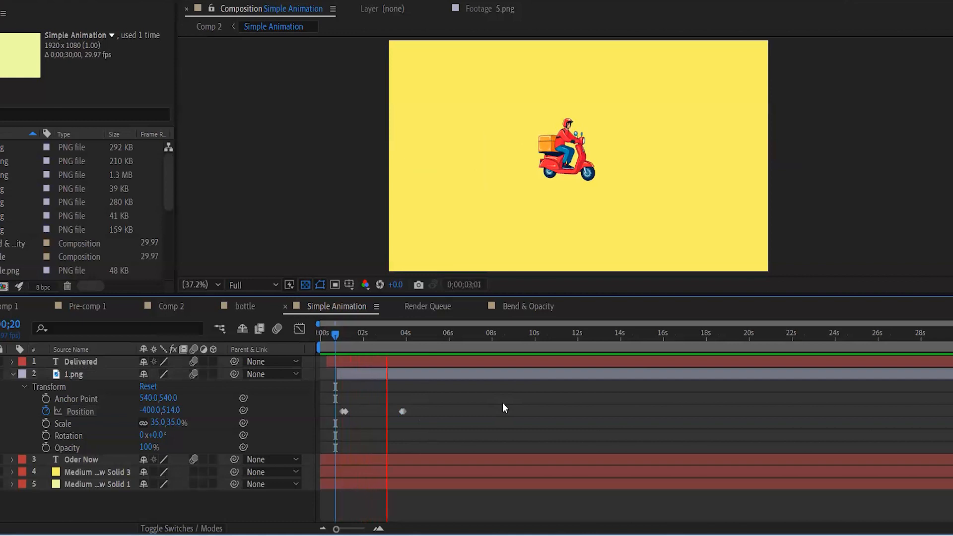
{"action": "key", "text": "space"}
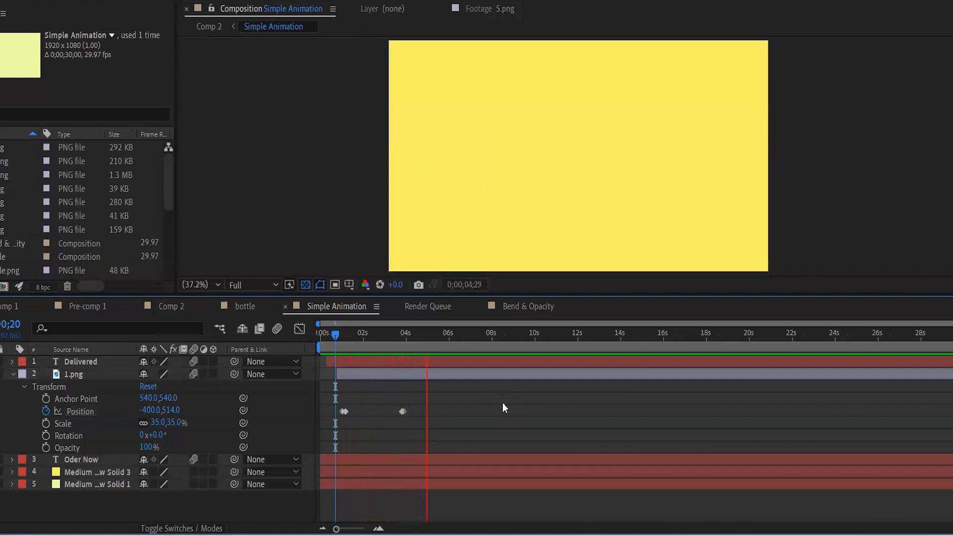
- Spread the keyframe pairs of 1.png by moving the second Position keyframe to about 1.4 seconds and the third to about 3.7 seconds
{"action": "left_click_drag", "start_coordinate": [344, 411], "coordinate": [398, 412]}
{"action": "left_click", "coordinate": [402, 412]}
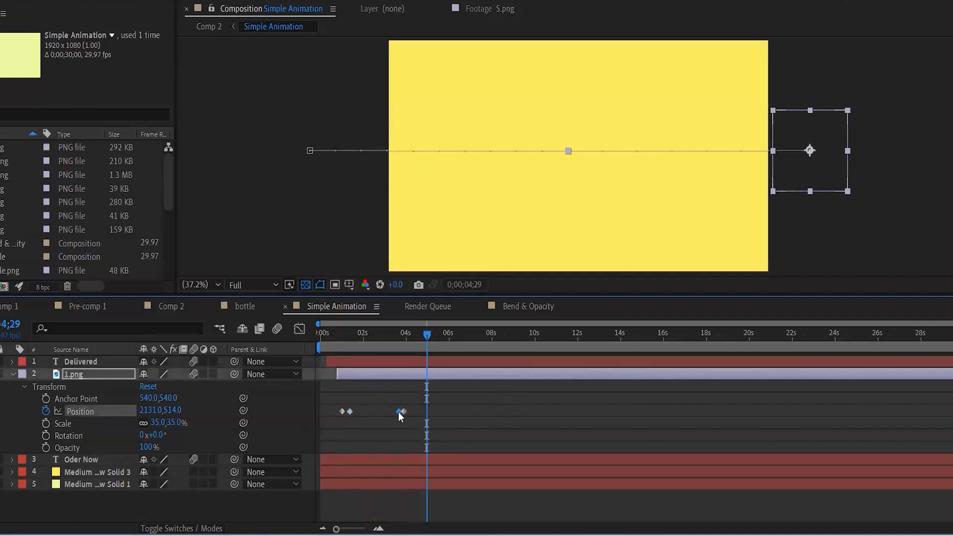
- Switch to the Canva presentation, select the running figure on page 2, and return to the After Effects composition at 0;00;00;22
{"action": "left_click", "coordinate": [453, 462]}
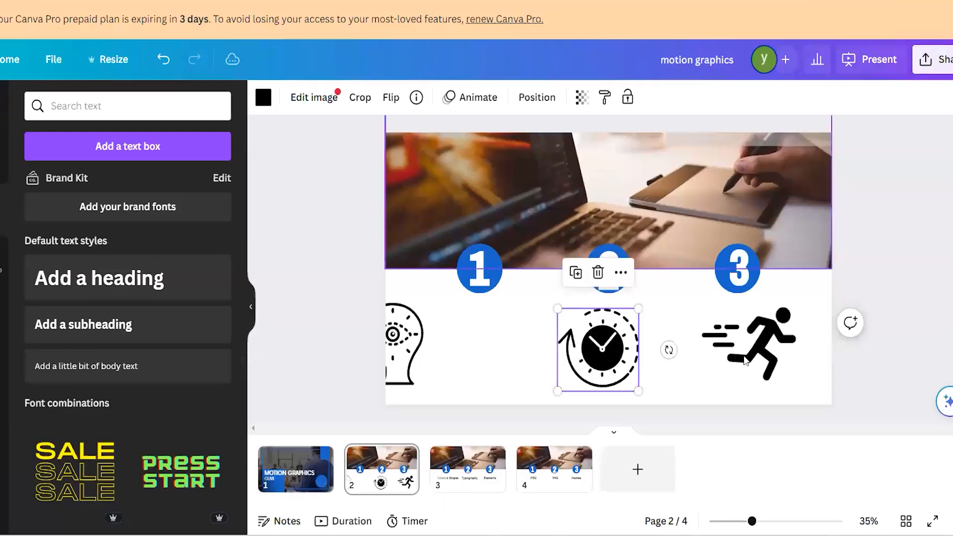
{"action": "left_click", "coordinate": [752, 358]}
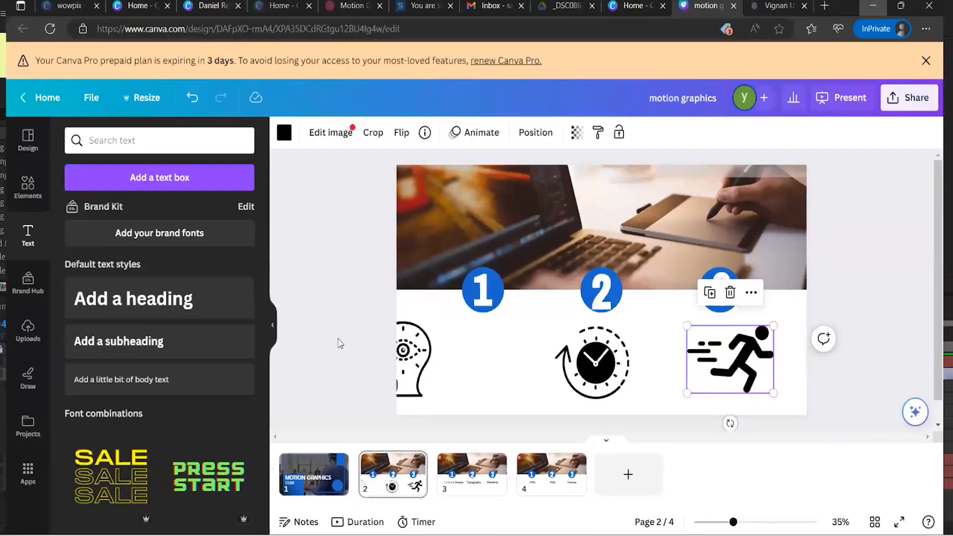
{"action": "key", "text": "alt+Tab"}
{"action": "left_click", "coordinate": [337, 337]}
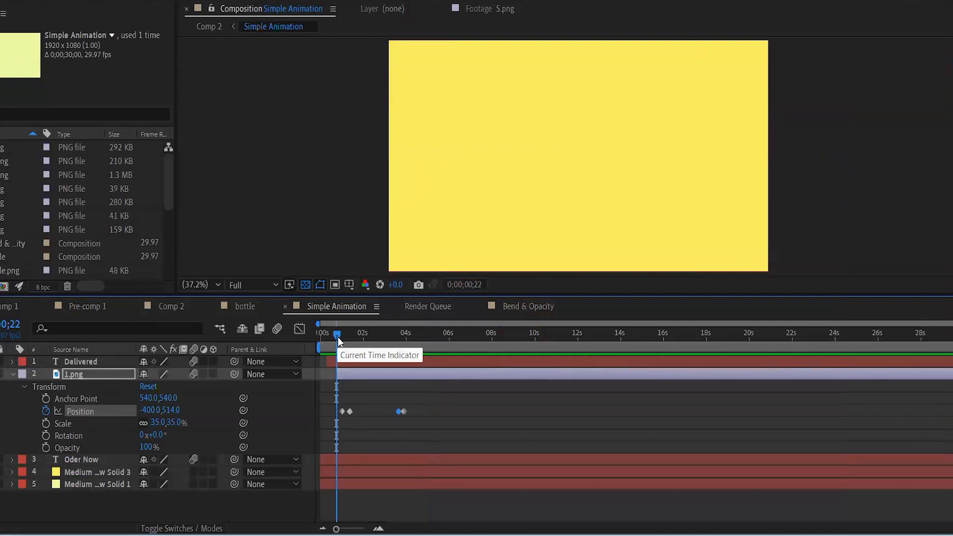
- Switch to the browser, open Google, and search for "motion blur"
{"action": "mouse_move", "coordinate": [593, 466]}
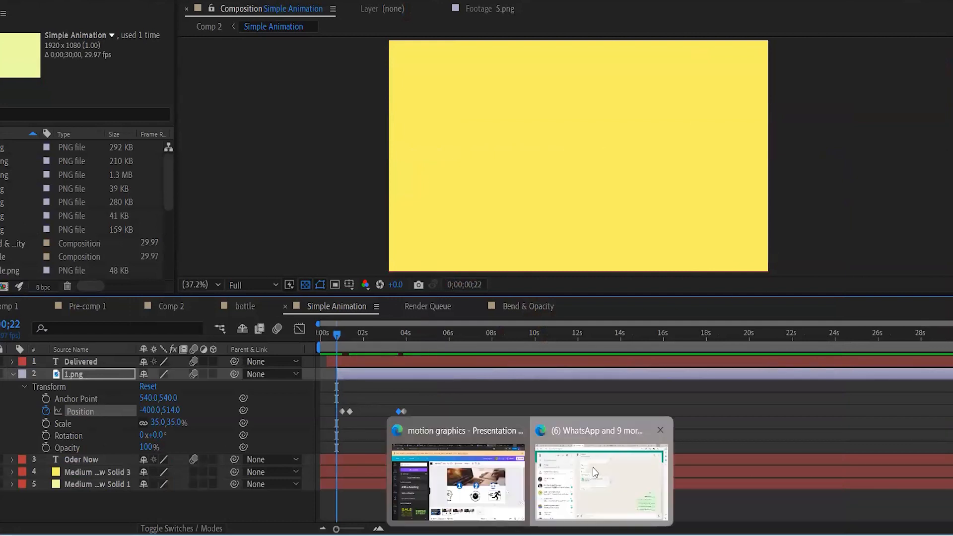
{"action": "left_click", "coordinate": [526, 476]}
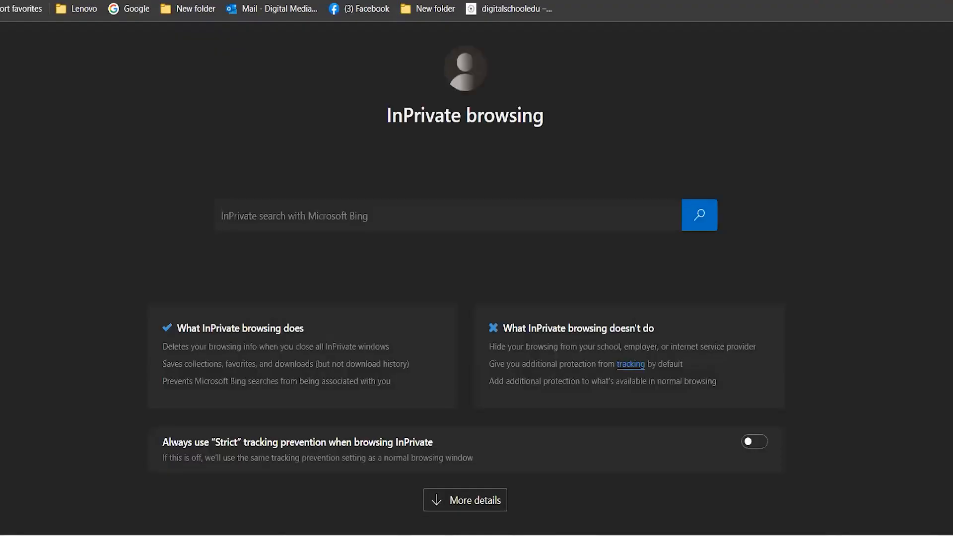
{"action": "type", "text": "go"}
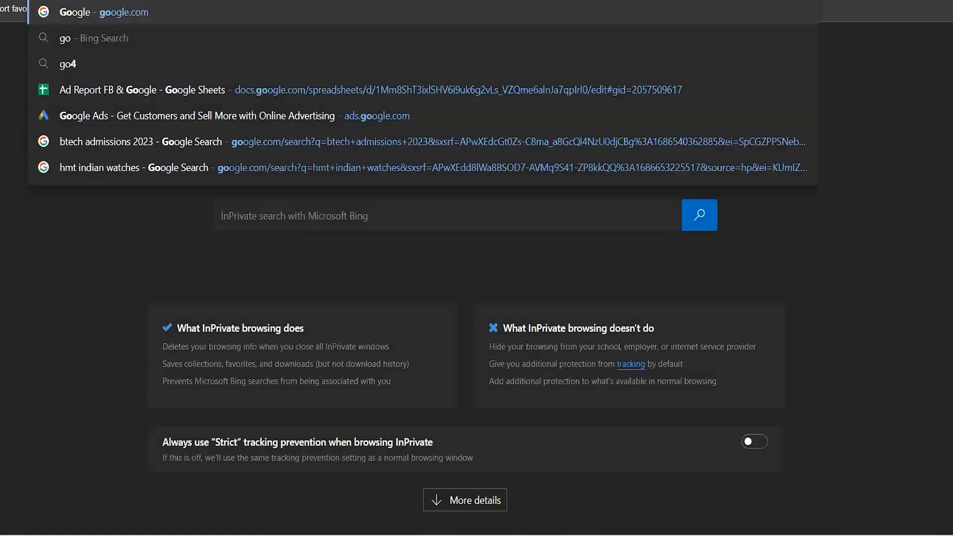
{"action": "key", "text": "Return"}
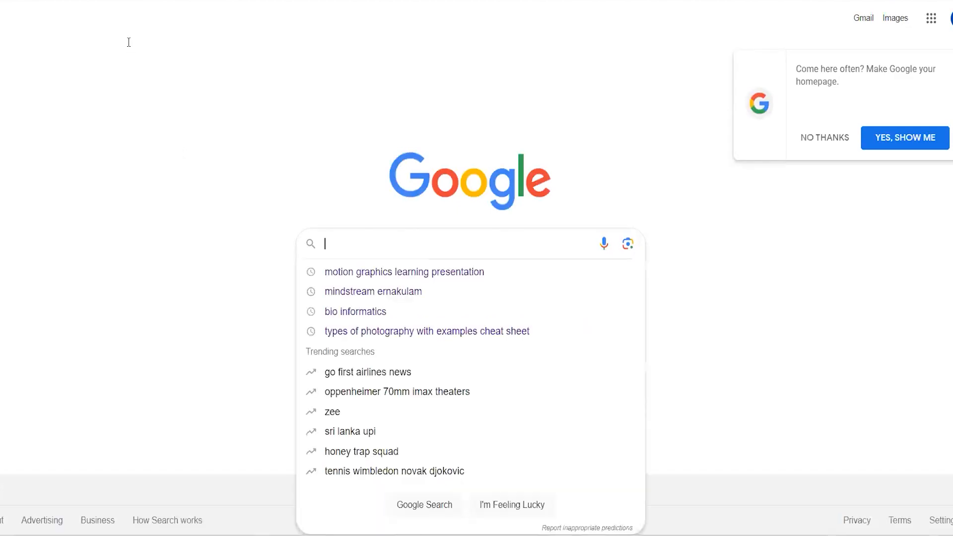
{"action": "type", "text": "motion blur"}
{"action": "key", "text": "Return"}
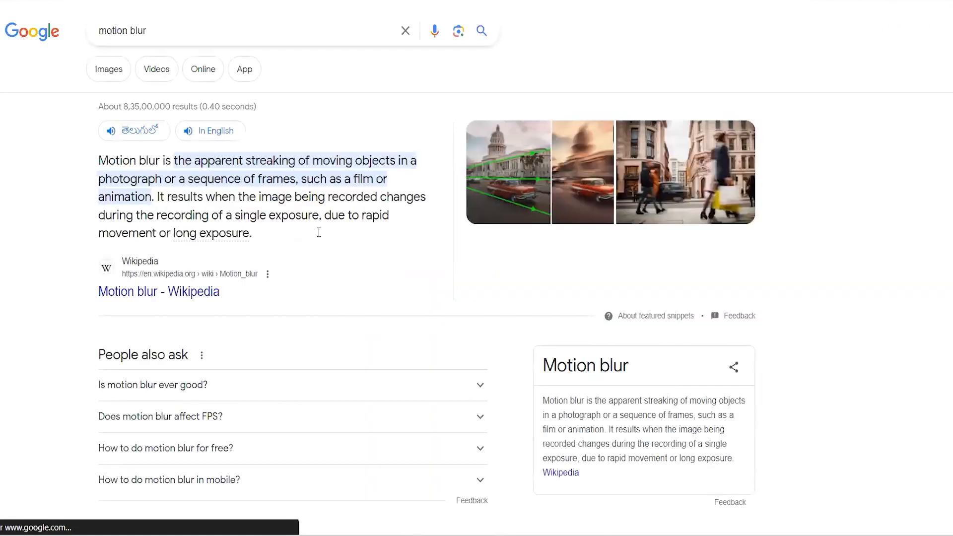
- Open the red car motion blur image from the search results to examine it, and switch back to After Effects
{"action": "left_click", "coordinate": [576, 171]}
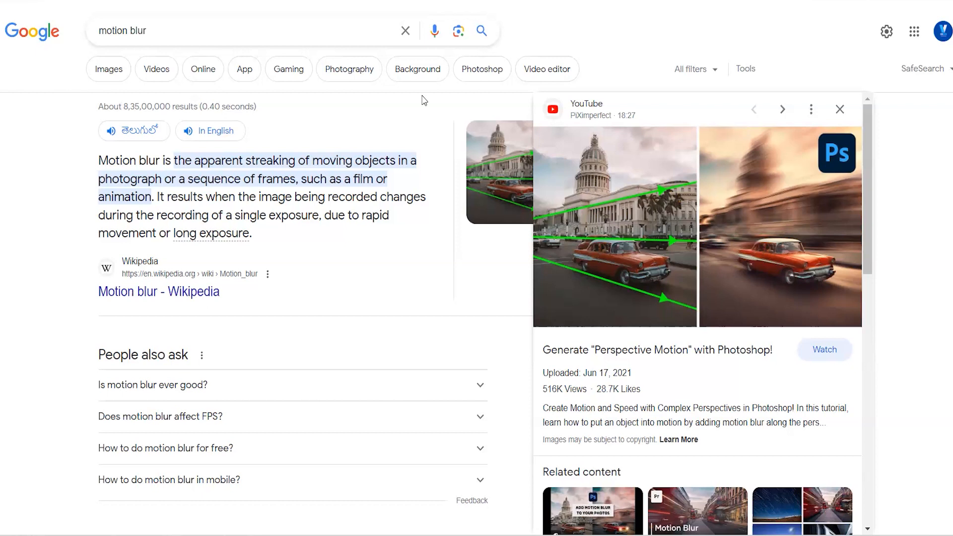
{"action": "mouse_move", "coordinate": [530, 535]}
{"action": "left_click", "coordinate": [676, 533]}
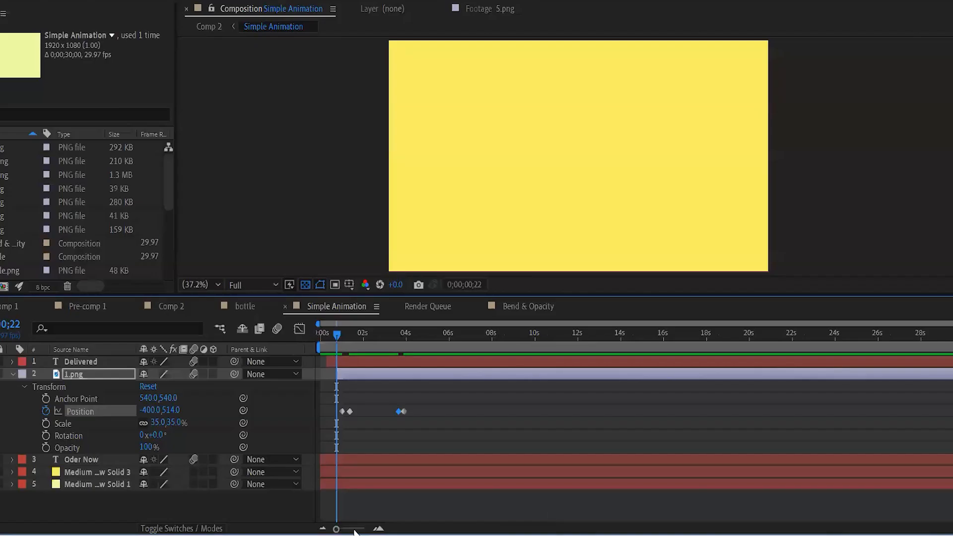
- Preview the scooter animation from 0;00;00;09, and move the third Position keyframe of 1.png to about 3.6 seconds
{"action": "left_click_drag", "start_coordinate": [336, 336], "coordinate": [334, 336]}
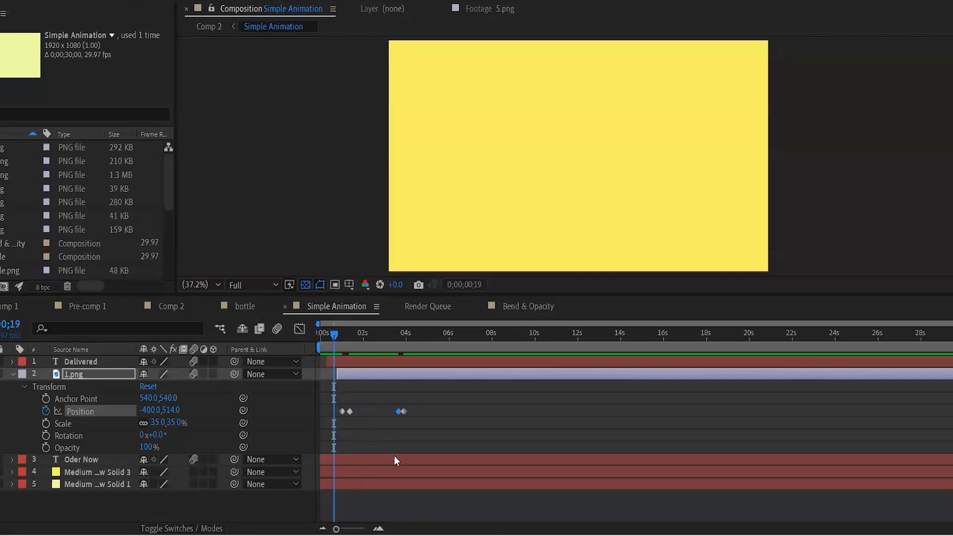
{"action": "left_click", "coordinate": [366, 400]}
{"action": "left_click_drag", "start_coordinate": [335, 334], "coordinate": [328, 335]}
{"action": "key", "text": "space"}
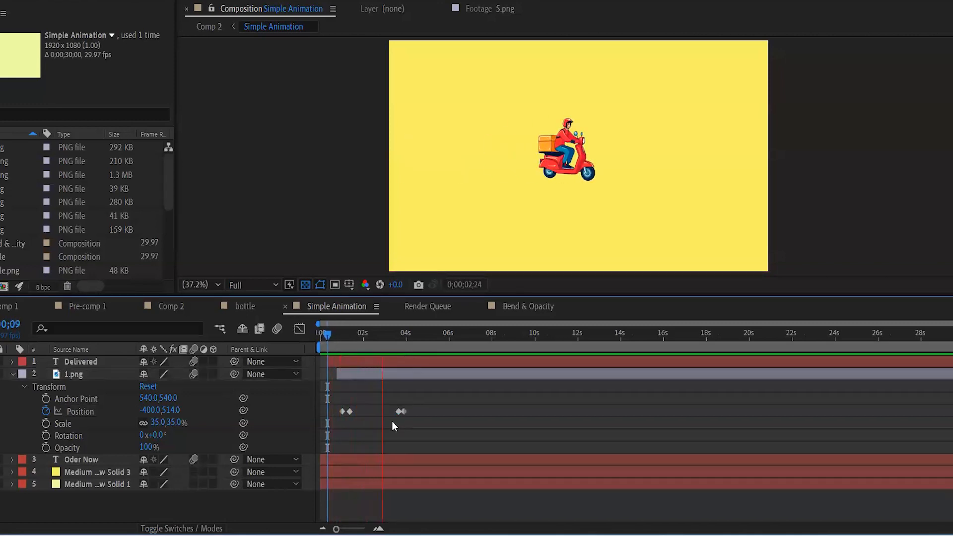
{"action": "left_click_drag", "start_coordinate": [369, 343], "coordinate": [340, 344]}
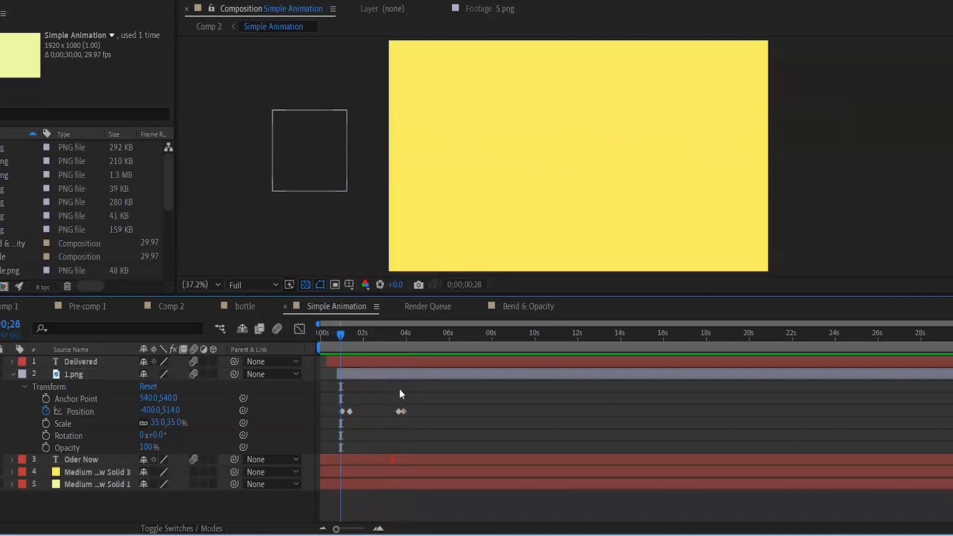
{"action": "left_click", "coordinate": [399, 411]}
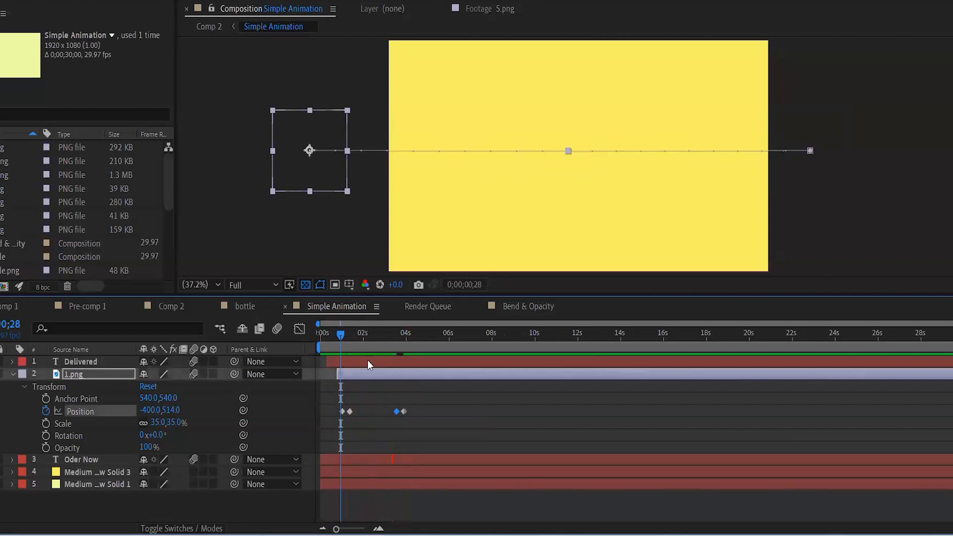
{"action": "left_click", "coordinate": [336, 334]}
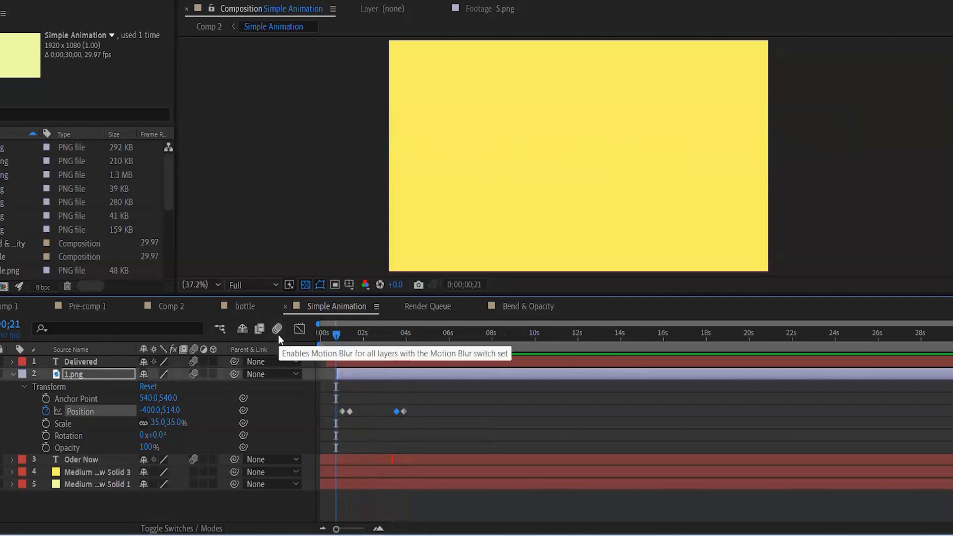
- Enable motion blur for the composition and for the 1.png layer, keeping the layer's Transform properties expanded
{"action": "left_click", "coordinate": [196, 528]}
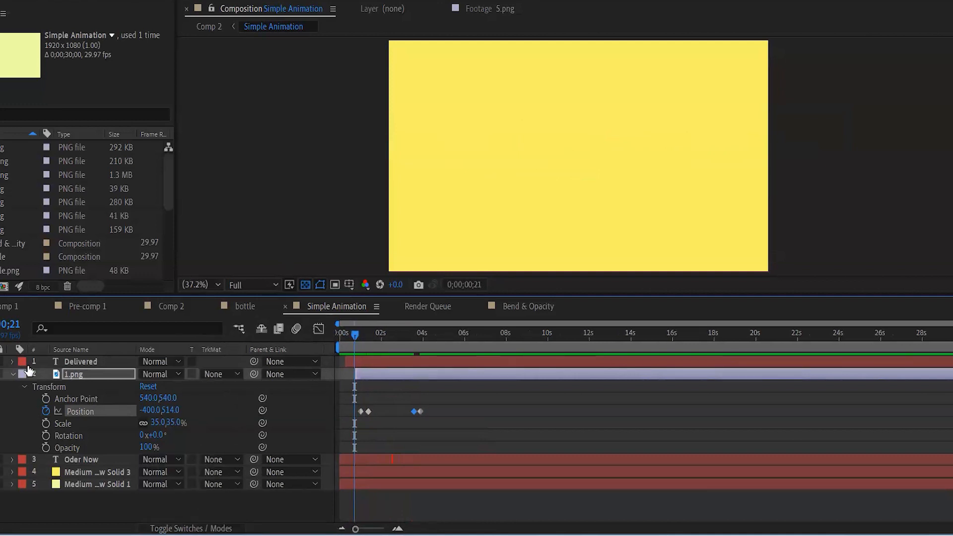
{"action": "left_click", "coordinate": [12, 375]}
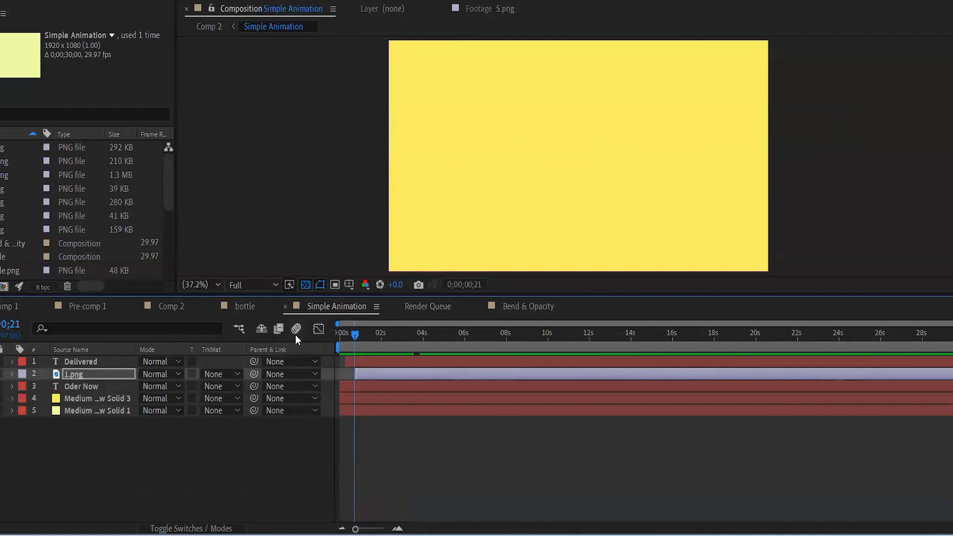
{"action": "left_click", "coordinate": [214, 529]}
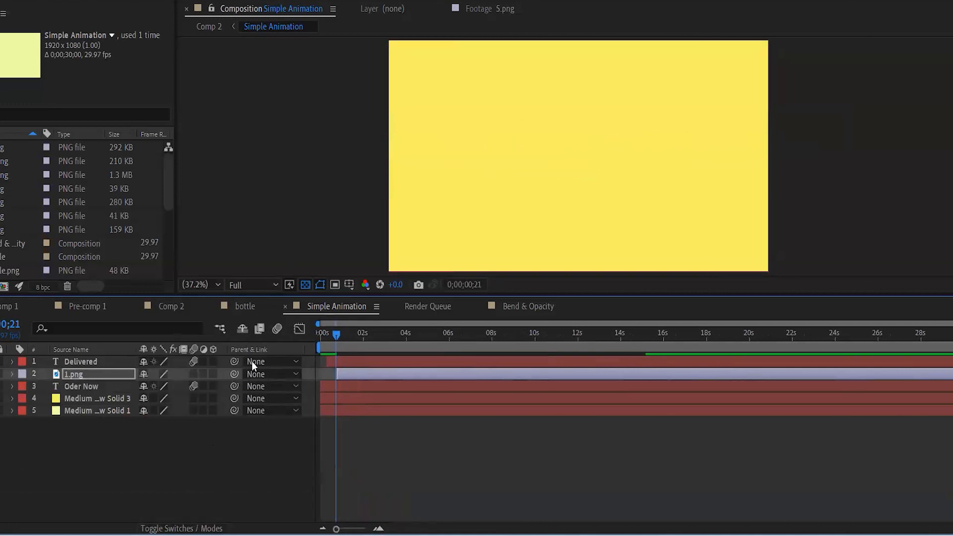
{"action": "left_click", "coordinate": [276, 330]}
{"action": "left_click", "coordinate": [193, 374]}
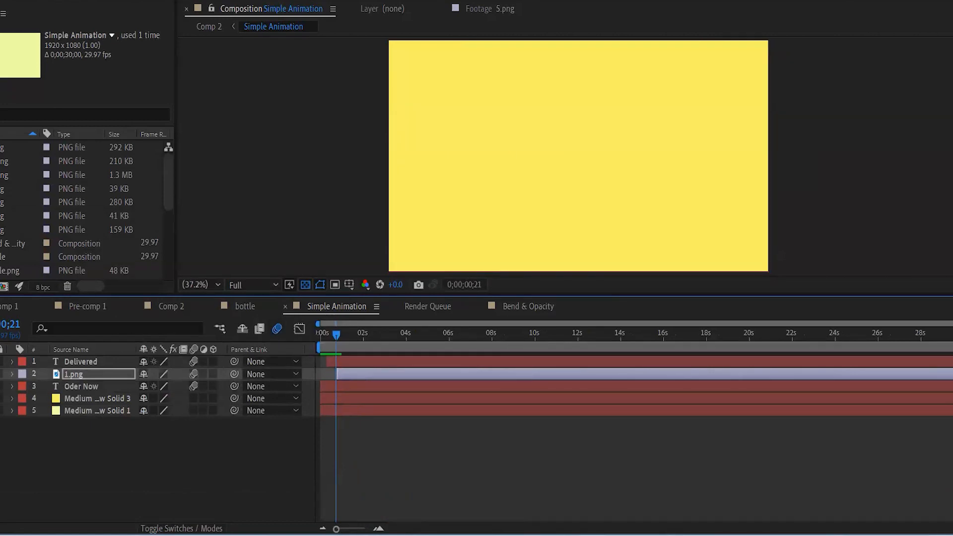
{"action": "left_click", "coordinate": [12, 374]}
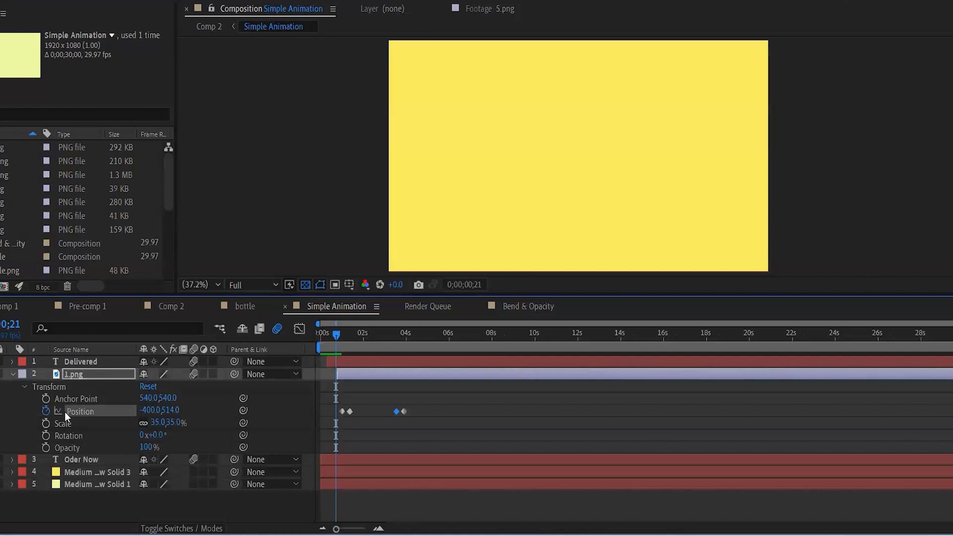
- Preview the motion-blurred scooter, park the playhead at 0;00;01;09, and compare the frame with the motion blur search results in the browser
{"action": "key", "text": "space"}
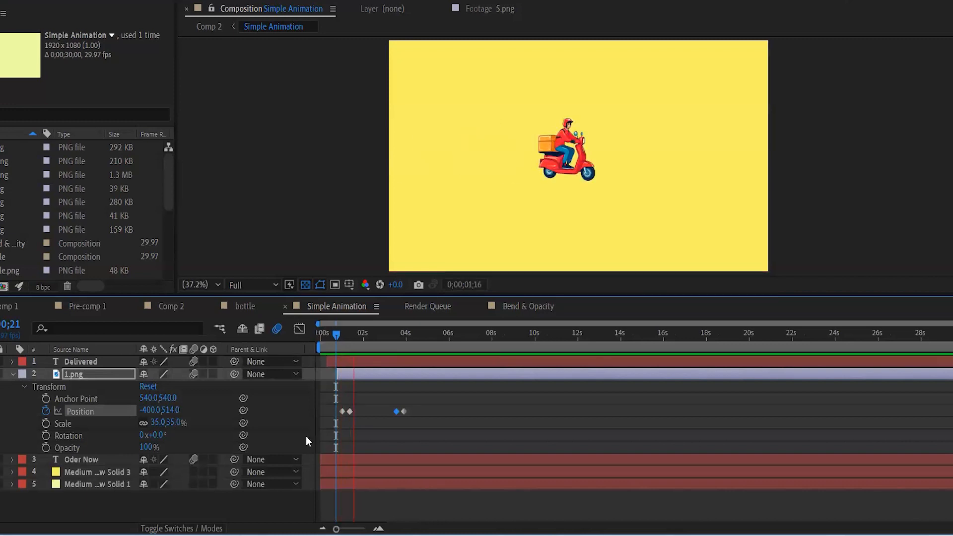
{"action": "left_click", "coordinate": [331, 342]}
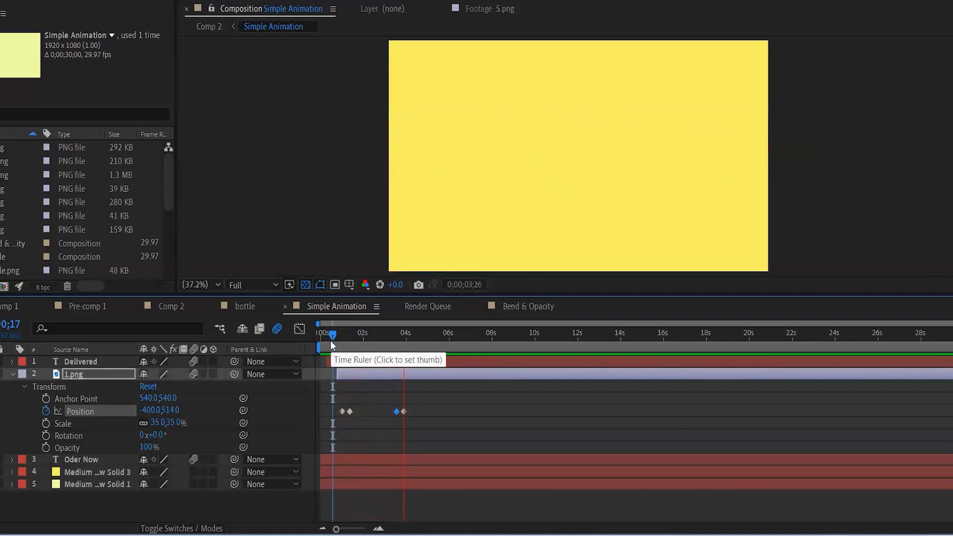
{"action": "key", "text": "space"}
{"action": "left_click_drag", "start_coordinate": [332, 335], "coordinate": [349, 337]}
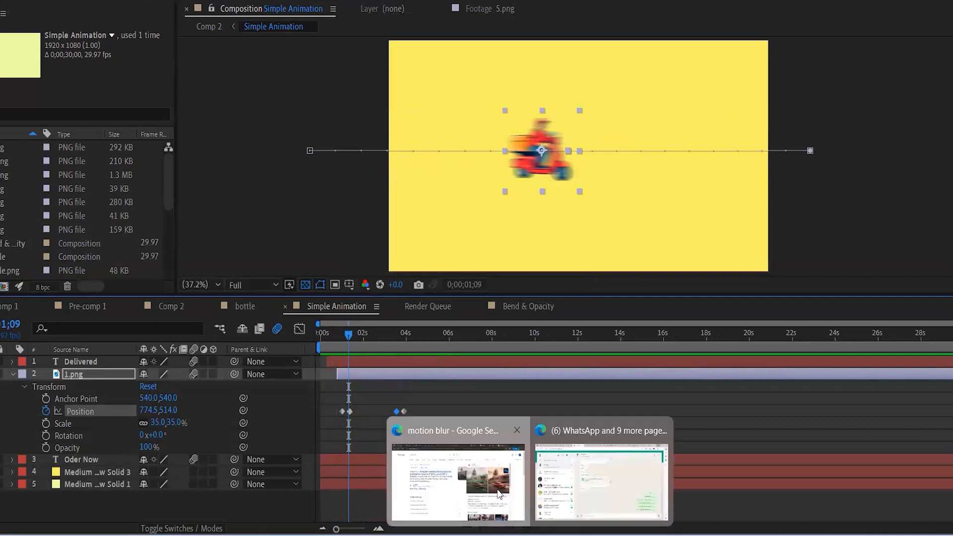
{"action": "left_click", "coordinate": [501, 494]}
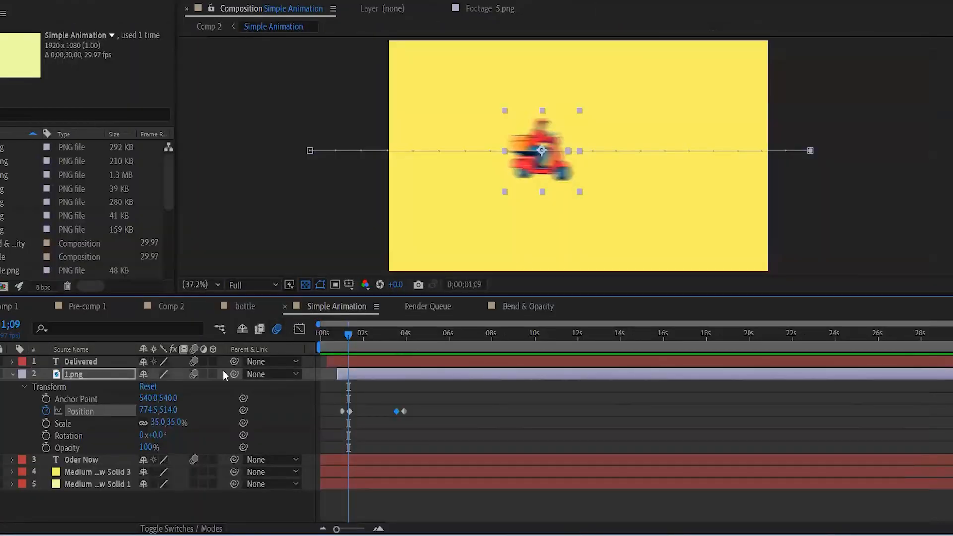
- Turn off motion blur on the 1.png layer and preview the scooter's entry from 0;00;00;27
{"action": "left_click", "coordinate": [194, 374]}
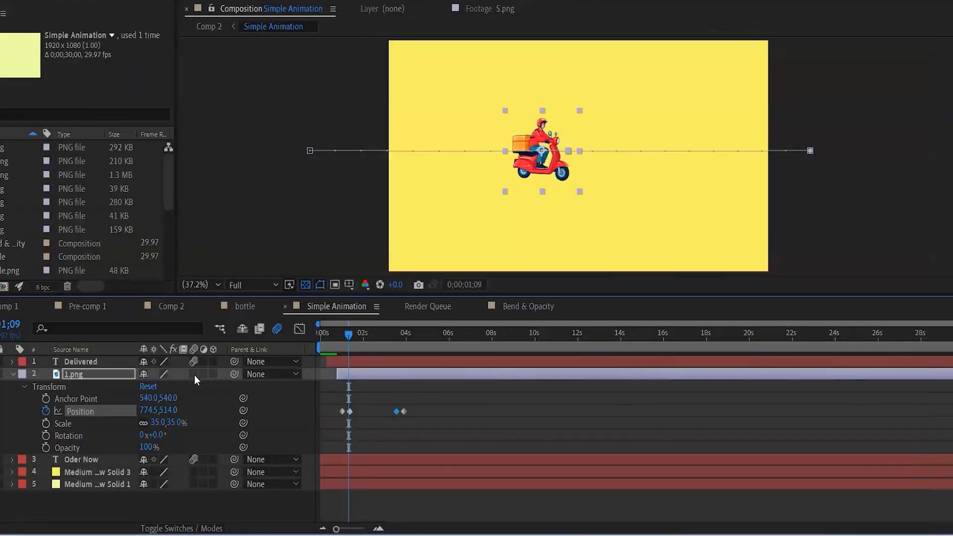
{"action": "left_click", "coordinate": [341, 333]}
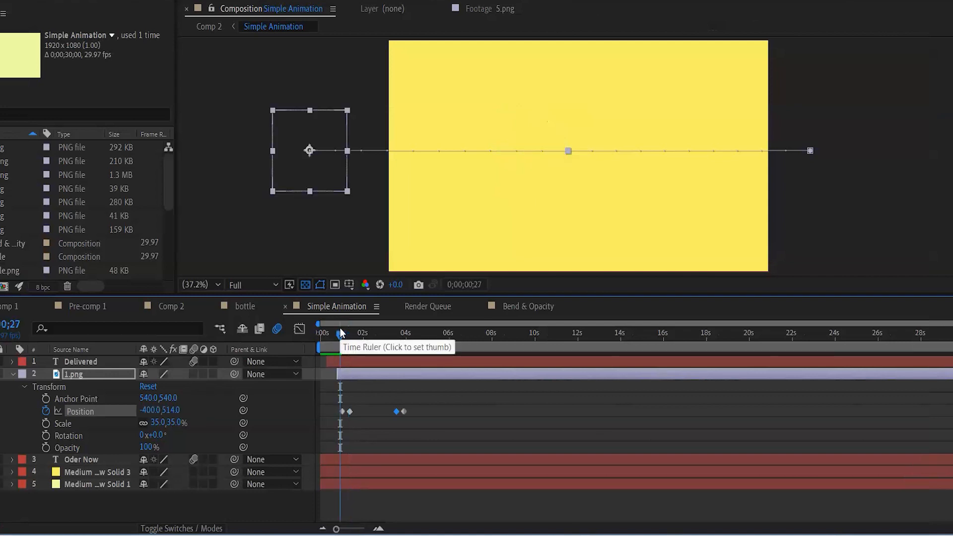
{"action": "key", "text": "space"}
{"action": "key", "text": "space"}
- Turn motion blur back on for the 1.png layer and replay the scooter's entry from 0;00;00;23
{"action": "left_click_drag", "start_coordinate": [341, 334], "coordinate": [343, 333]}
{"action": "left_click", "coordinate": [194, 375]}
{"action": "key", "text": "space"}
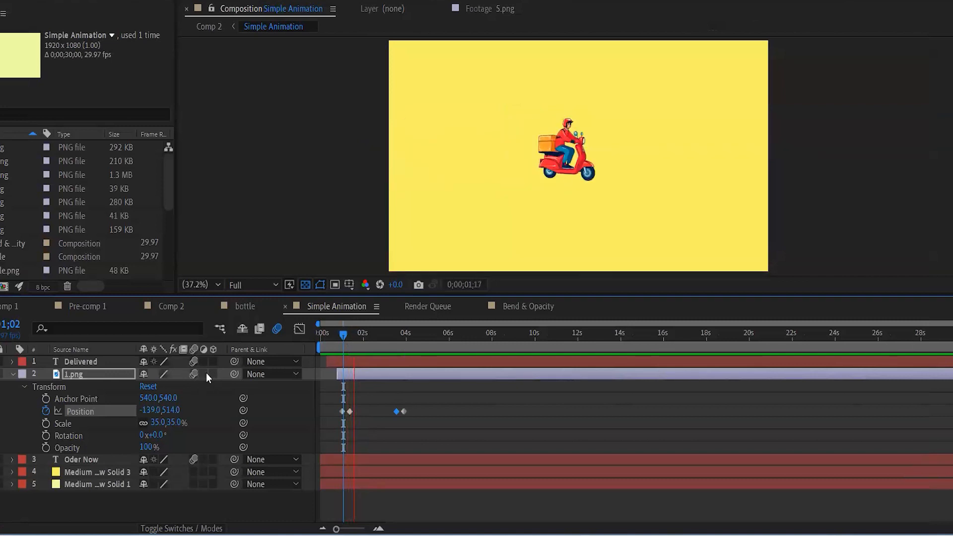
{"action": "key", "text": "space"}
{"action": "left_click", "coordinate": [337, 333]}
{"action": "key", "text": "space"}
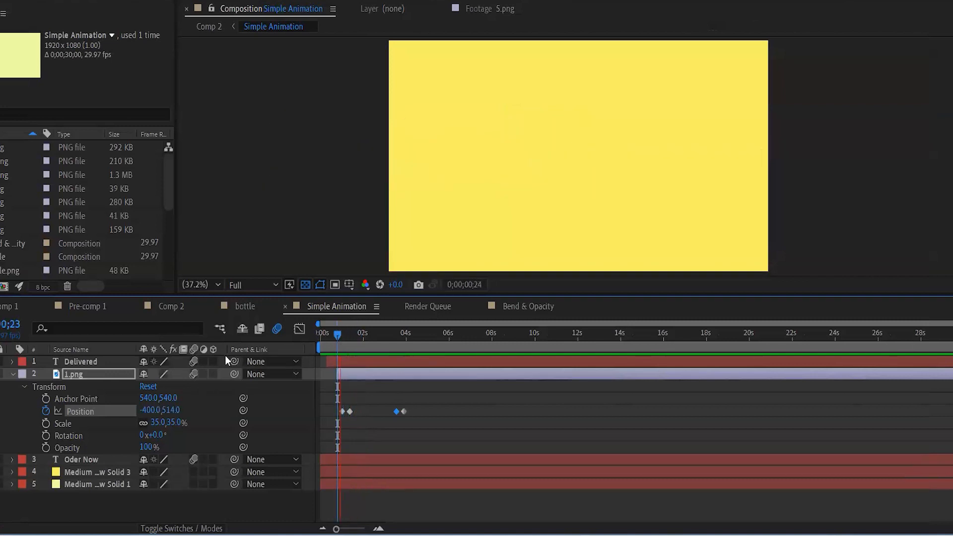
{"action": "key", "text": "space"}
- Shift the last two Position keyframes of 1.png to about 2.1 and 2.4 seconds, and preview the shortened hold
{"action": "mouse_move", "coordinate": [392, 401]}
{"action": "left_mouse_down"}
{"action": "mouse_move", "coordinate": [408, 421]}
{"action": "mouse_move", "coordinate": [367, 406]}
{"action": "left_mouse_up"}
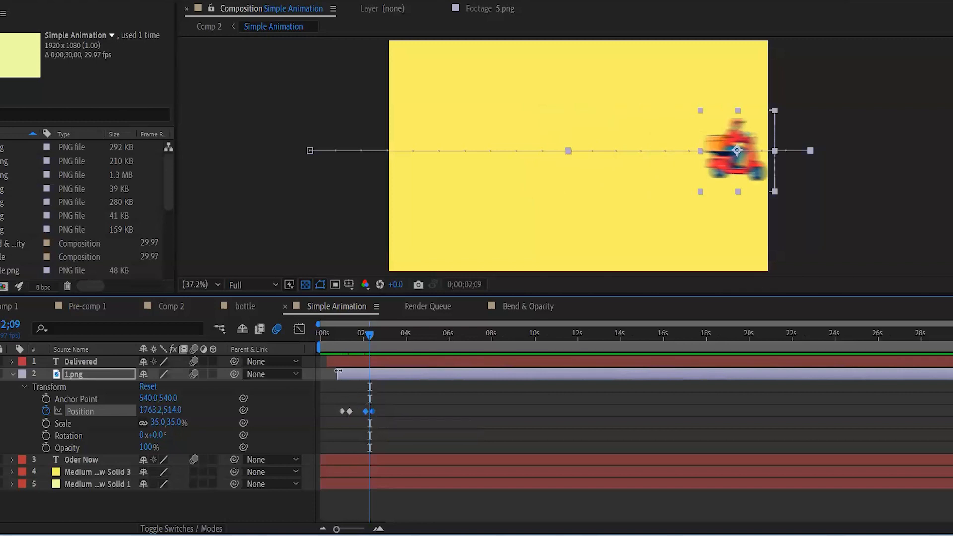
{"action": "left_click", "coordinate": [326, 335]}
{"action": "key", "text": "space"}
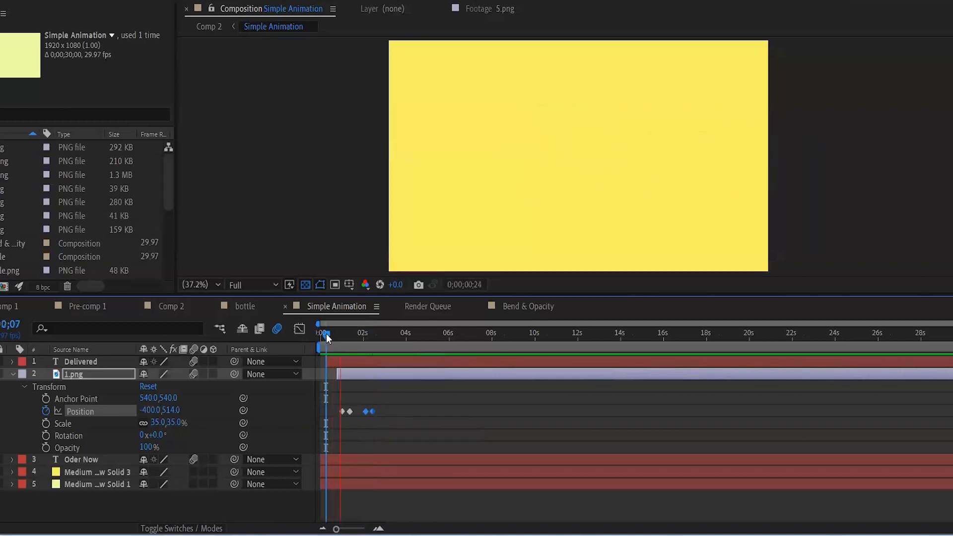
{"action": "left_click", "coordinate": [326, 335]}
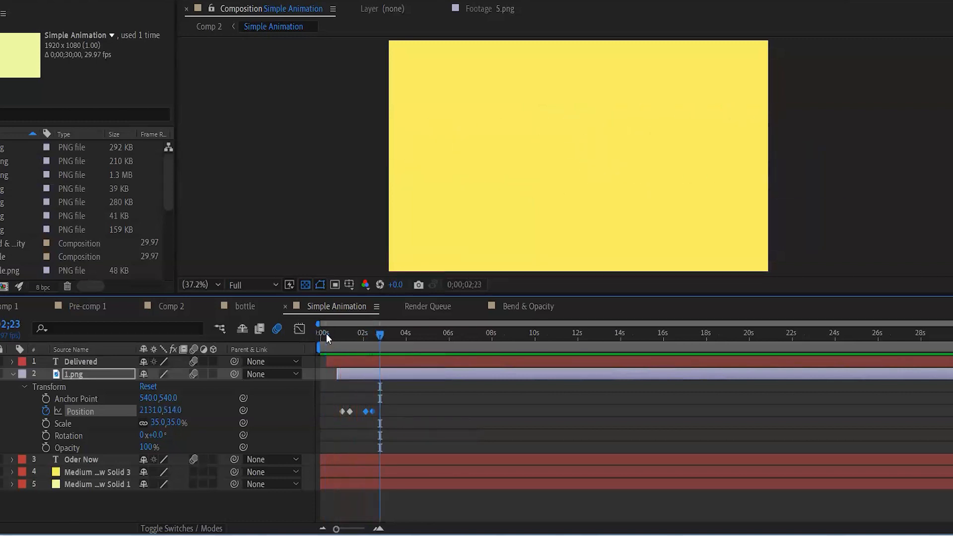
{"action": "key", "text": "space"}
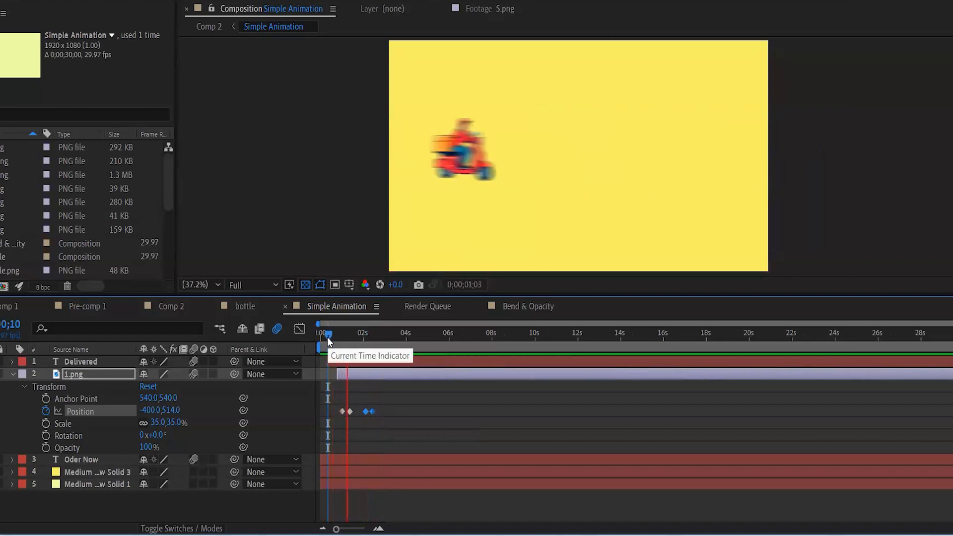
{"action": "key", "text": "space"}
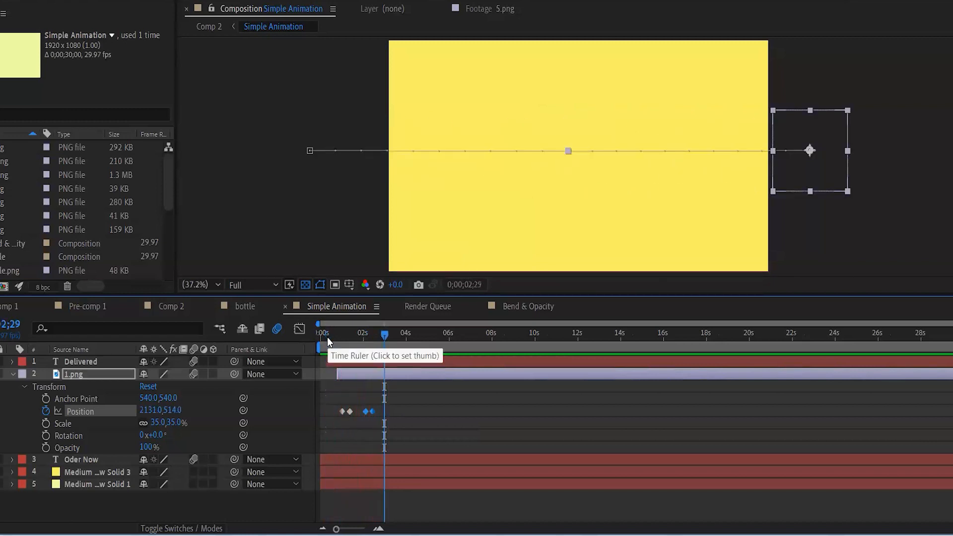
- Tighten both moves of 1.png by moving the second Position keyframe to about 1.2 seconds and the third to about 2.4 seconds
{"action": "left_click_drag", "start_coordinate": [349, 412], "coordinate": [345, 412]}
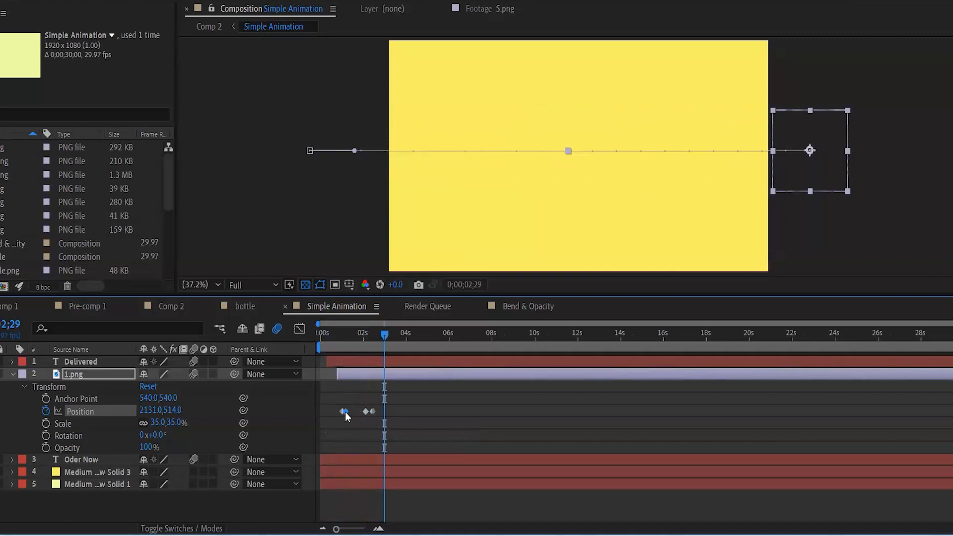
{"action": "left_click", "coordinate": [374, 414]}
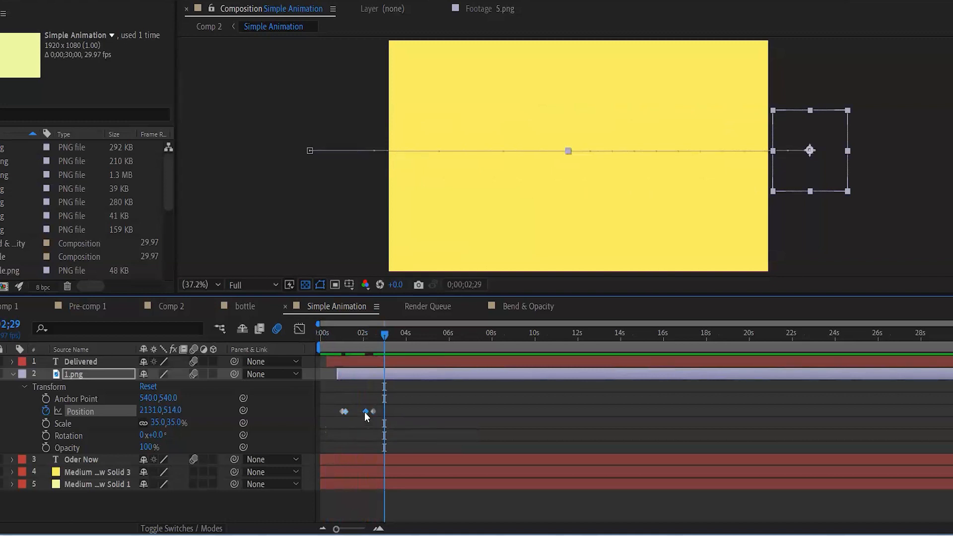
{"action": "left_click_drag", "start_coordinate": [365, 412], "coordinate": [371, 410]}
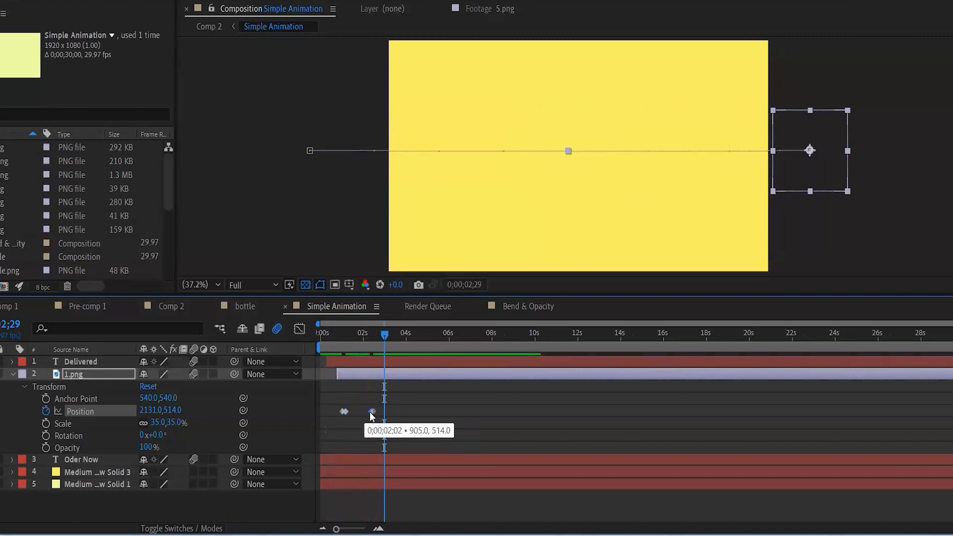
- Replay the animation several times from about 0;00;00;20 to examine the scooter's faster entry and exit, and return the playhead to 0;00;00;15
{"action": "left_click", "coordinate": [333, 339]}
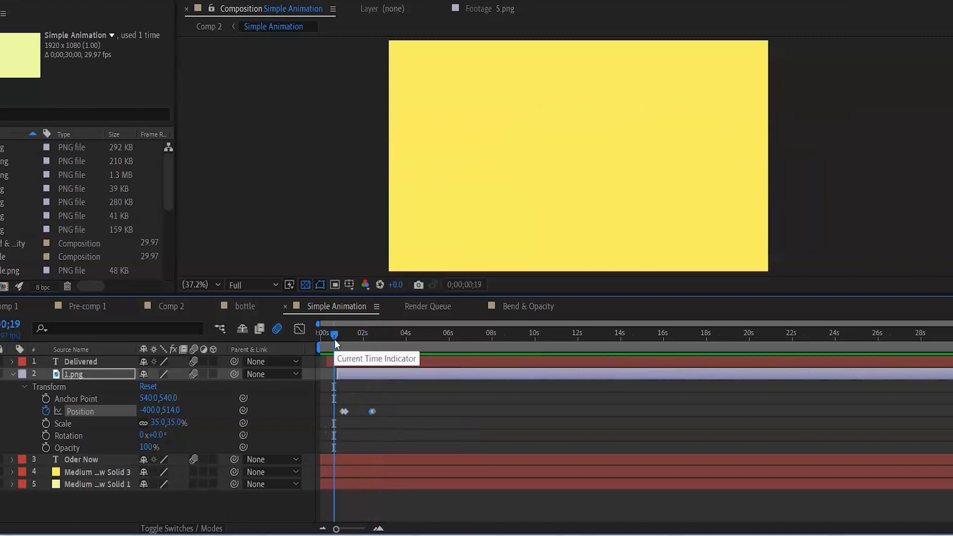
{"action": "key", "text": "space"}
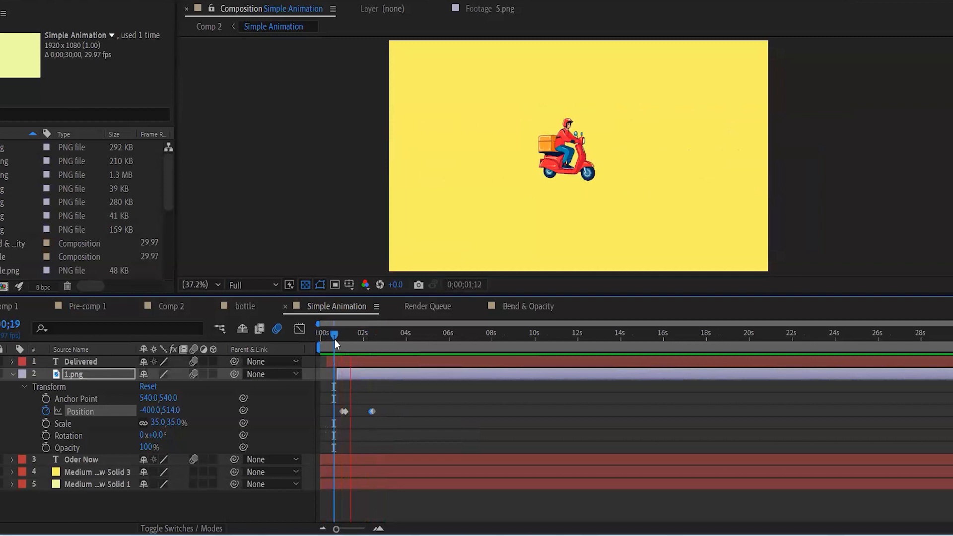
{"action": "key", "text": "space"}
{"action": "left_click", "coordinate": [335, 340]}
{"action": "key", "text": "space"}
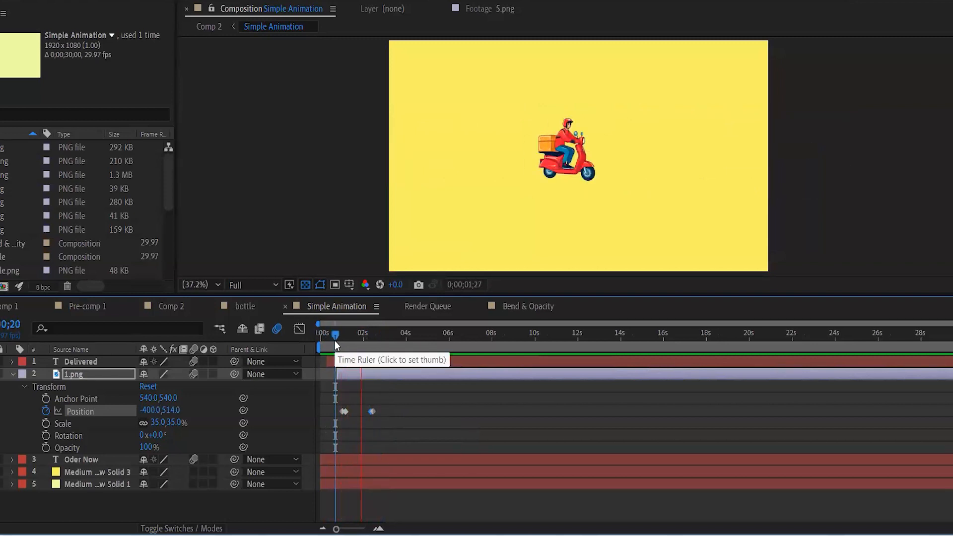
{"action": "key", "text": "space"}
{"action": "key", "text": "space"}
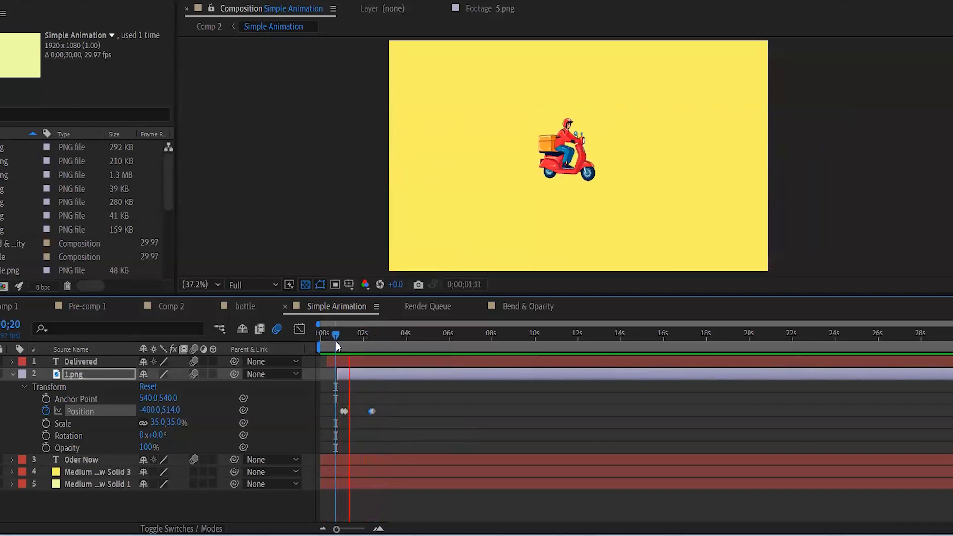
{"action": "key", "text": "space"}
{"action": "key", "text": "space"}
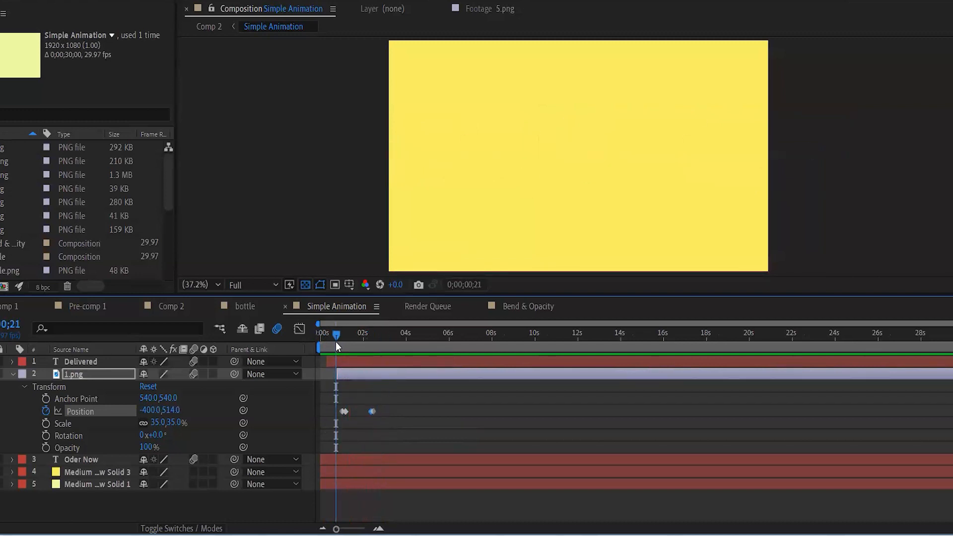
{"action": "key", "text": "space"}
{"action": "key", "text": "space"}
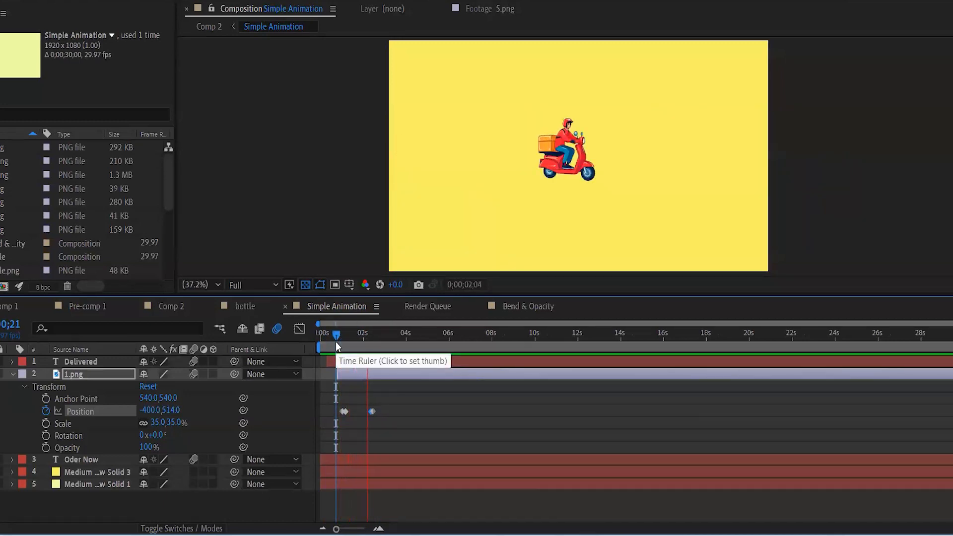
{"action": "key", "text": "space"}
{"action": "key", "text": "space"}
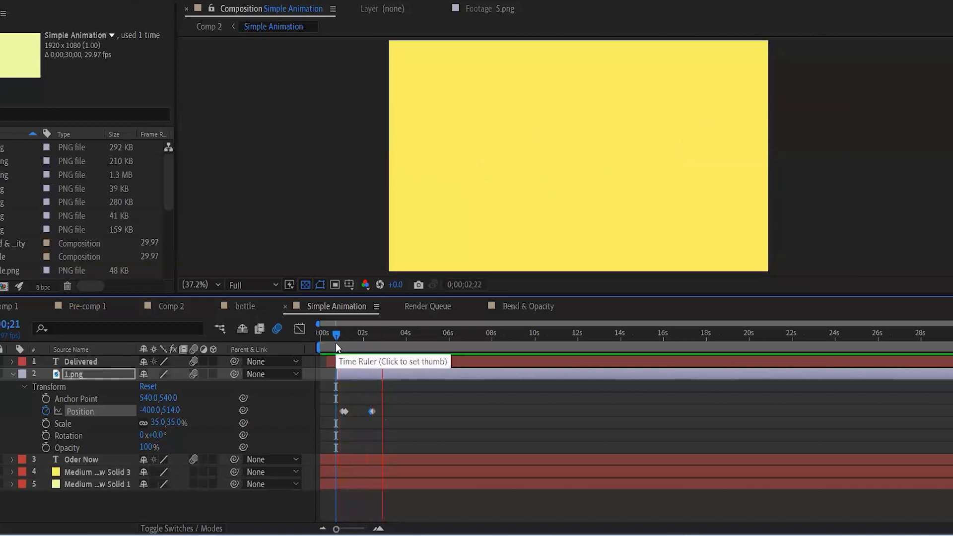
{"action": "key", "text": "space"}
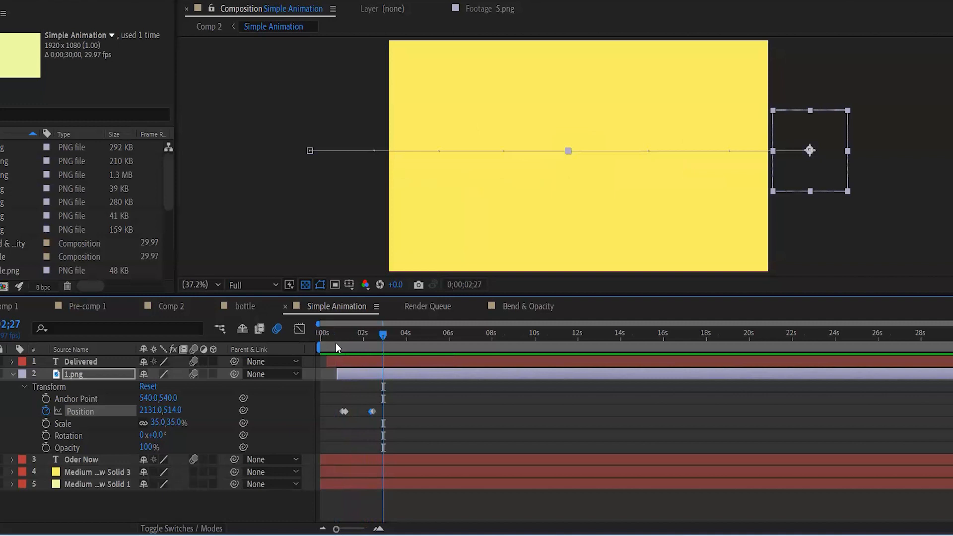
{"action": "left_click", "coordinate": [331, 334]}
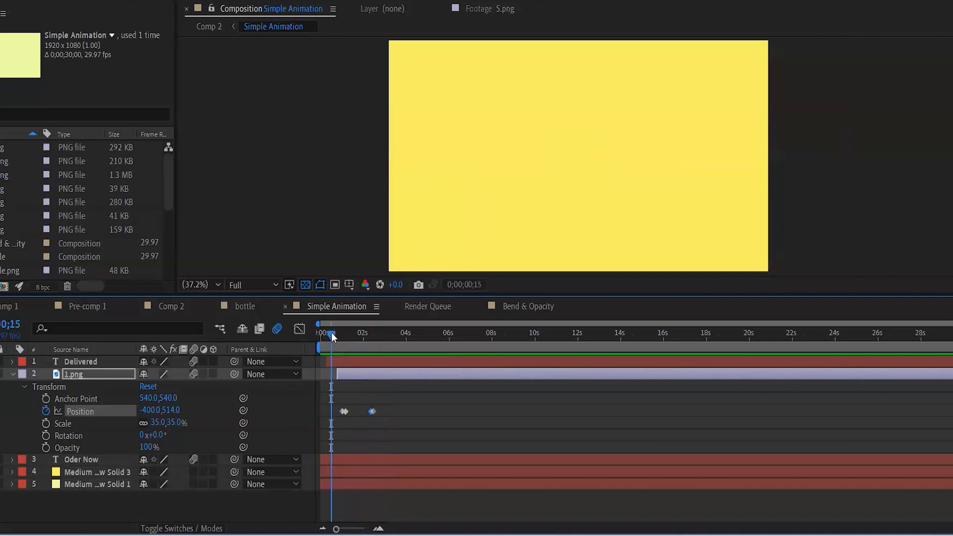
- Copy the Position keyframes of 1.png, and delete the existing Position and Scale keyframes from the Oder Now text layer
{"action": "left_click_drag", "start_coordinate": [394, 394], "coordinate": [335, 432]}
{"action": "left_click", "coordinate": [13, 375]}
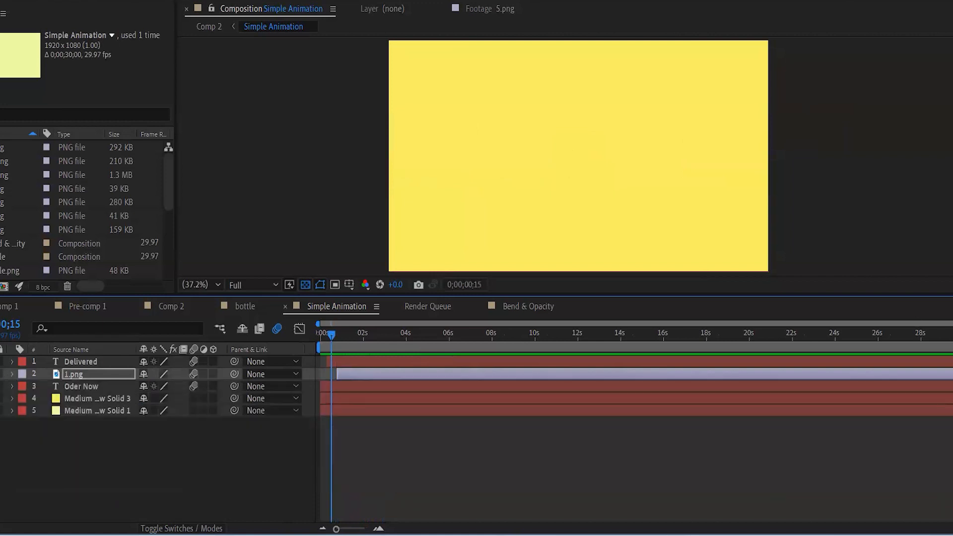
{"action": "left_click", "coordinate": [38, 390]}
{"action": "left_click", "coordinate": [12, 386]}
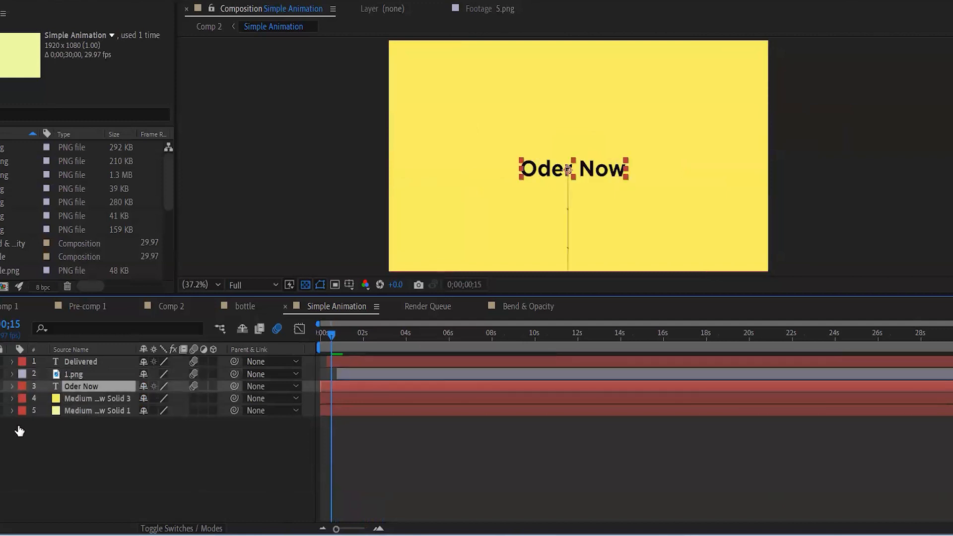
{"action": "left_click", "coordinate": [24, 411]}
{"action": "left_click_drag", "start_coordinate": [382, 426], "coordinate": [296, 464]}
{"action": "key", "text": "Delete"}
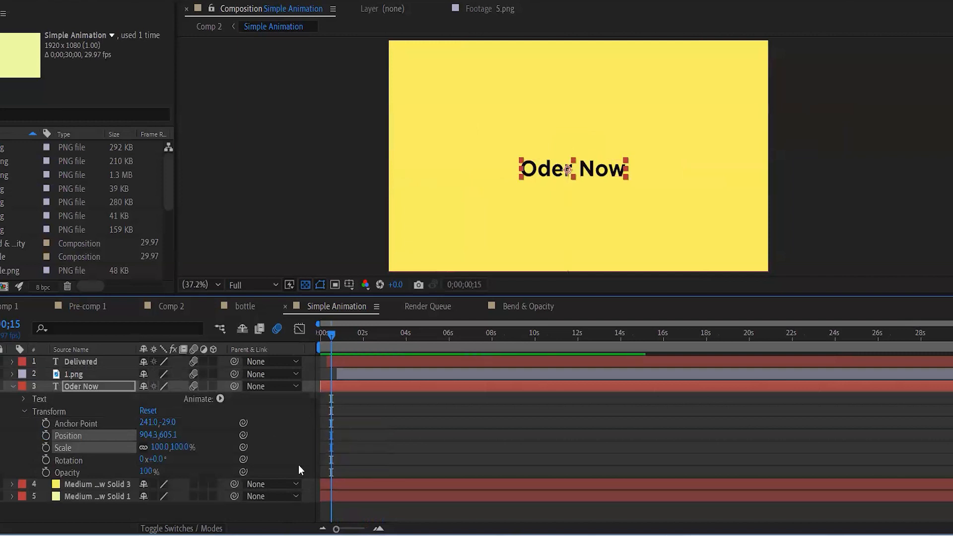
- Paste the copied keyframes onto the Position of Oder Now at 0;00;00;15 and preview the animation from the start
{"action": "left_click", "coordinate": [17, 432]}
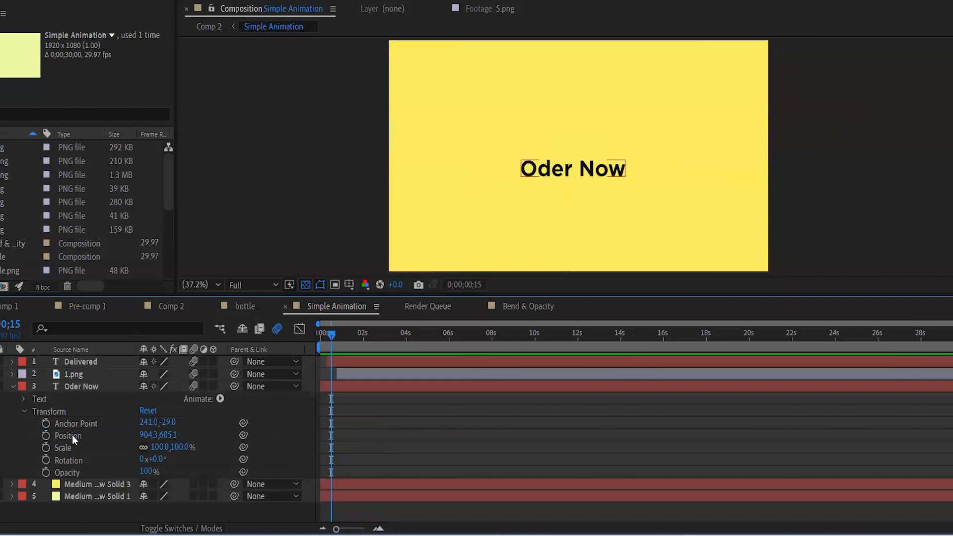
{"action": "left_click", "coordinate": [72, 435]}
{"action": "key", "text": "ctrl+v"}
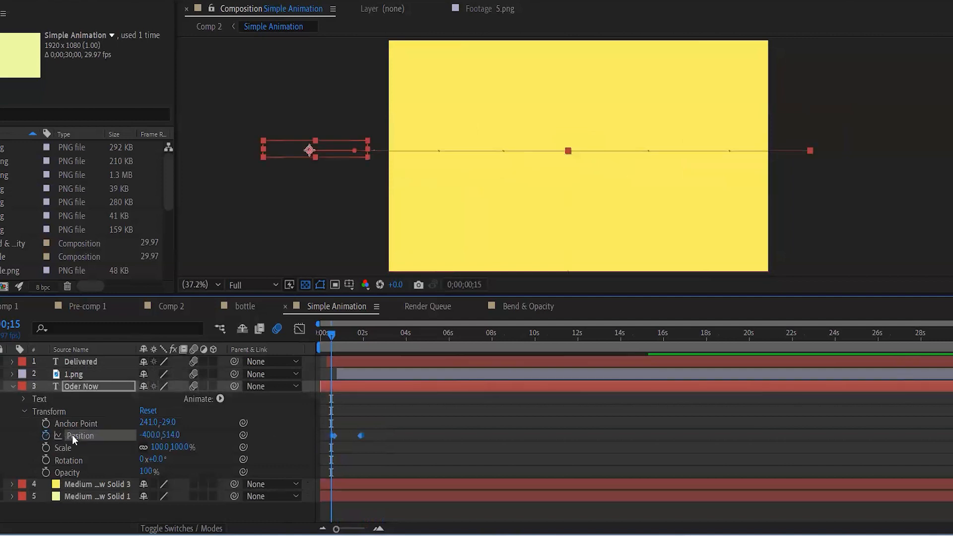
{"action": "key", "text": "space"}
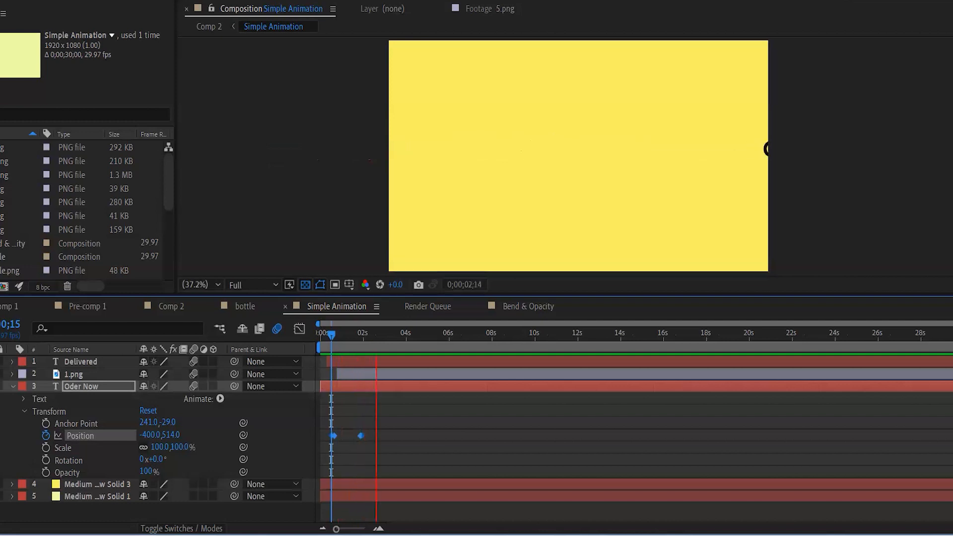
{"action": "key", "text": "space"}
{"action": "left_click_drag", "start_coordinate": [327, 338], "coordinate": [315, 338]}
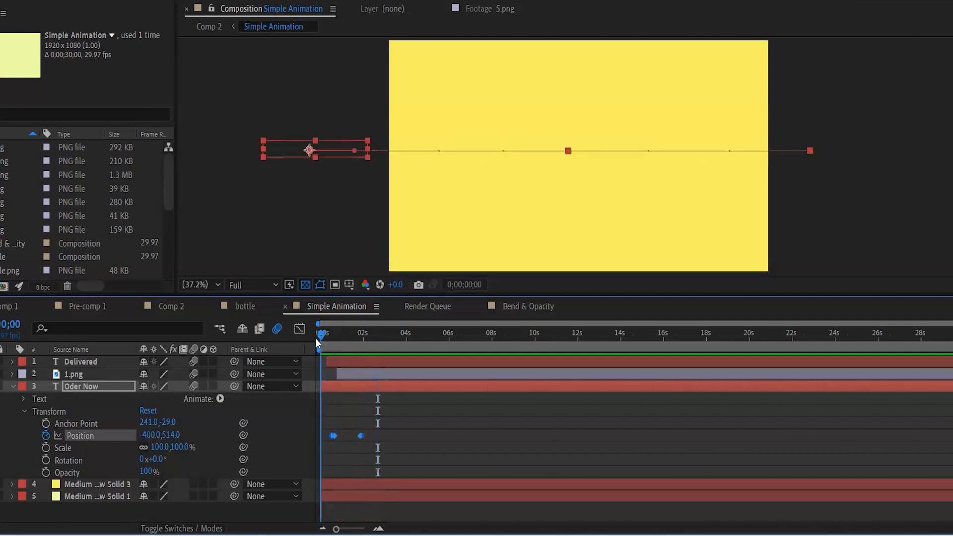
{"action": "key", "text": "space"}
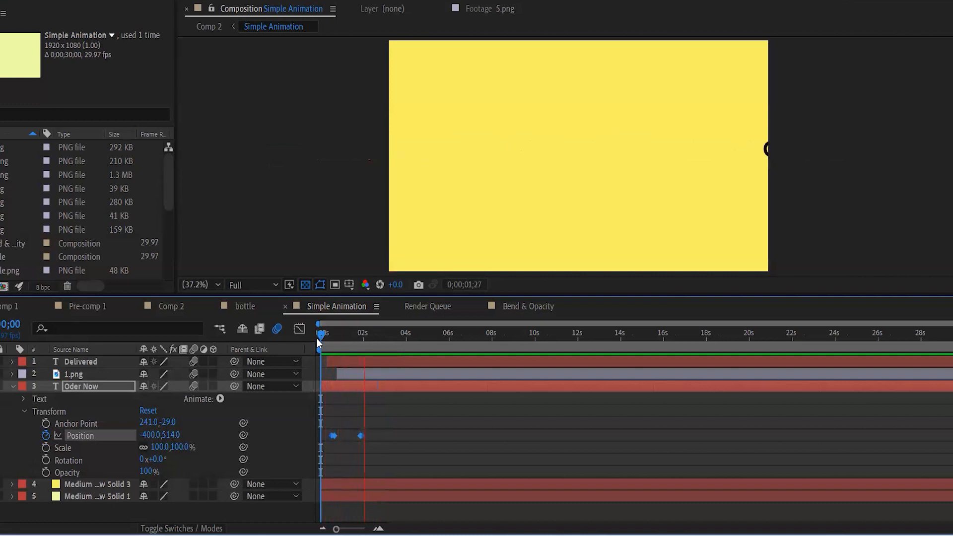
{"action": "key", "text": "space"}
{"action": "left_click", "coordinate": [317, 338]}
{"action": "key", "text": "space"}
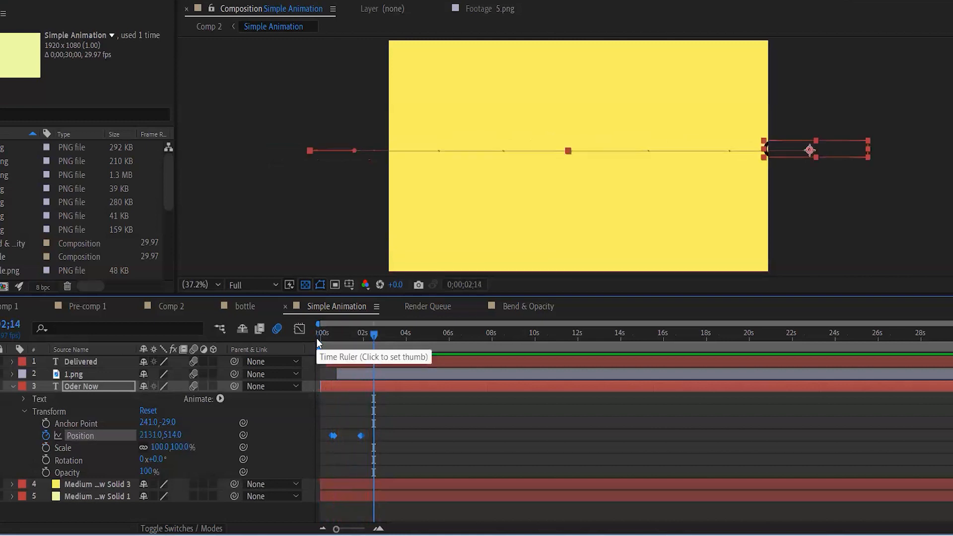
- Try lowering the Oder Now text by changing its Y Position to 964 at 0;00;02;14, and undo the change
{"action": "left_click", "coordinate": [0, 386]}
{"action": "left_click", "coordinate": [0, 375]}
{"action": "left_click", "coordinate": [0, 386]}
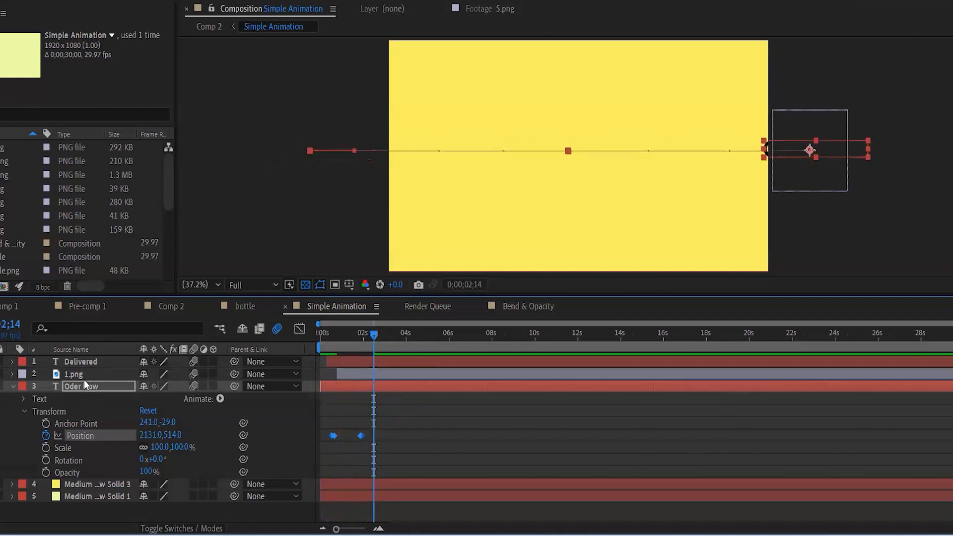
{"action": "left_click", "coordinate": [80, 378]}
{"action": "left_click", "coordinate": [80, 384]}
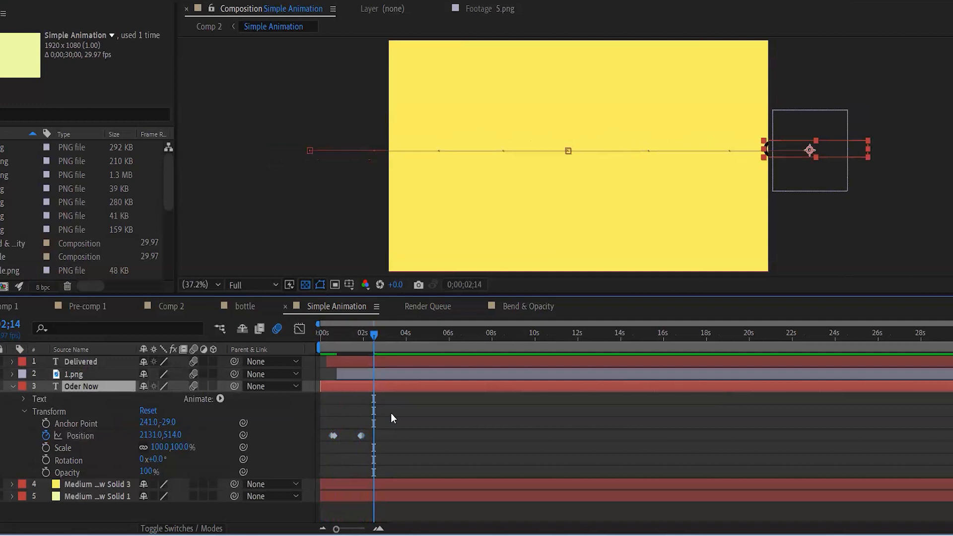
{"action": "left_click_drag", "start_coordinate": [389, 432], "coordinate": [324, 456]}
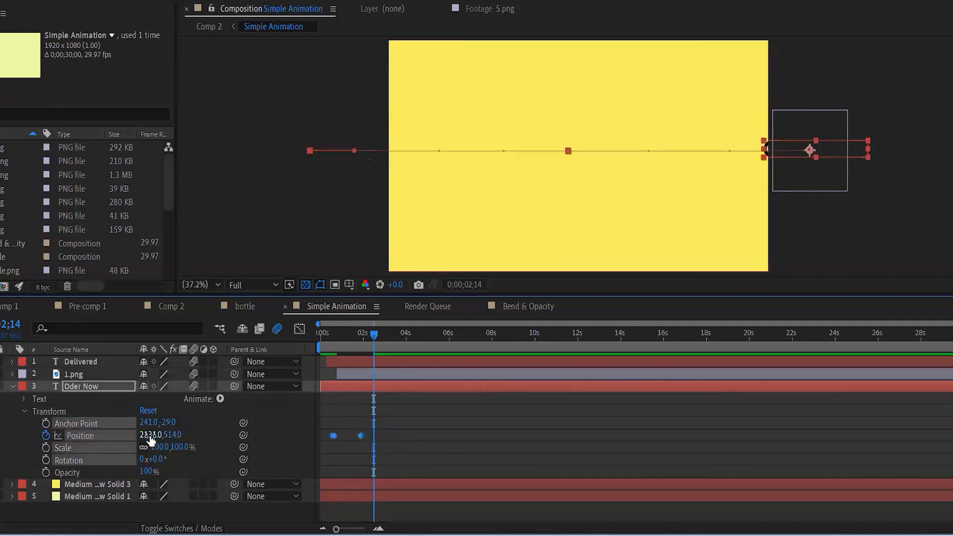
{"action": "left_click_drag", "start_coordinate": [170, 441], "coordinate": [533, 369]}
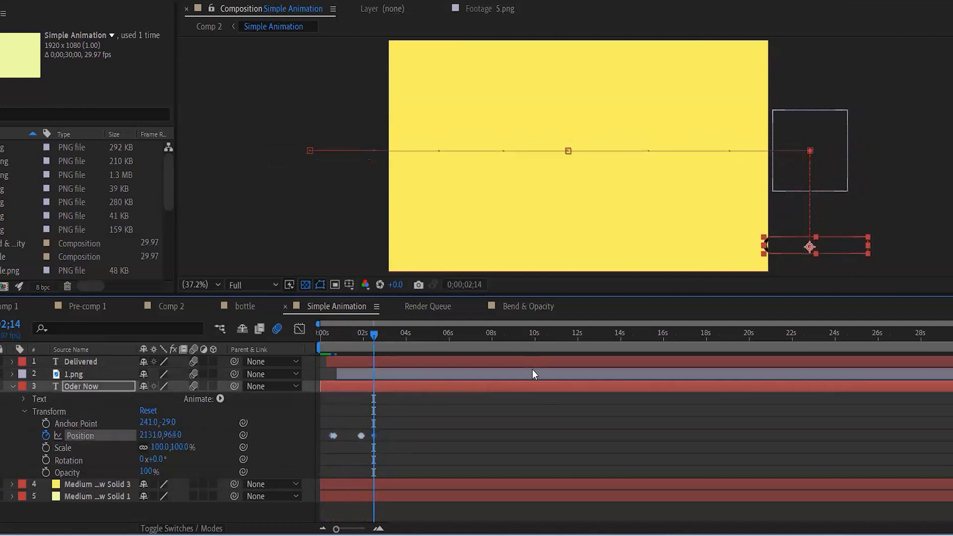
{"action": "key", "text": "ctrl+z"}
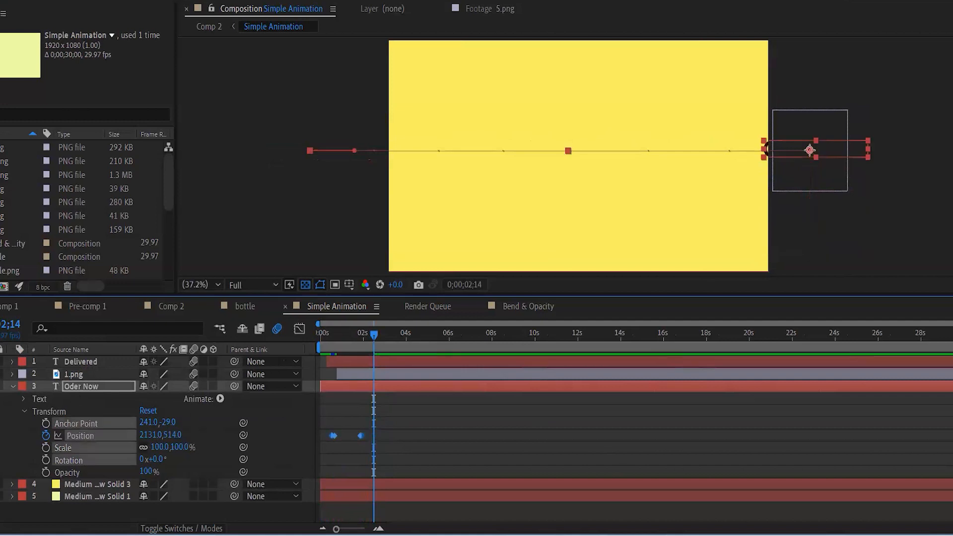
- Replay the composition from 0;00;00;00 to compare the movement of the Oder Now text with the scooter's
{"action": "key", "text": "space"}
{"action": "left_click_drag", "start_coordinate": [368, 336], "coordinate": [242, 336]}
{"action": "key", "text": "space"}
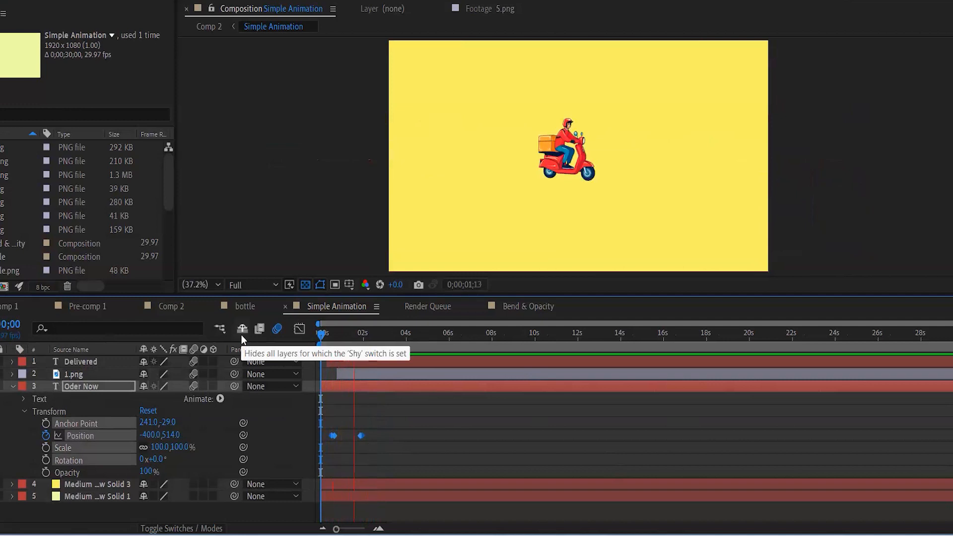
{"action": "key", "text": "space"}
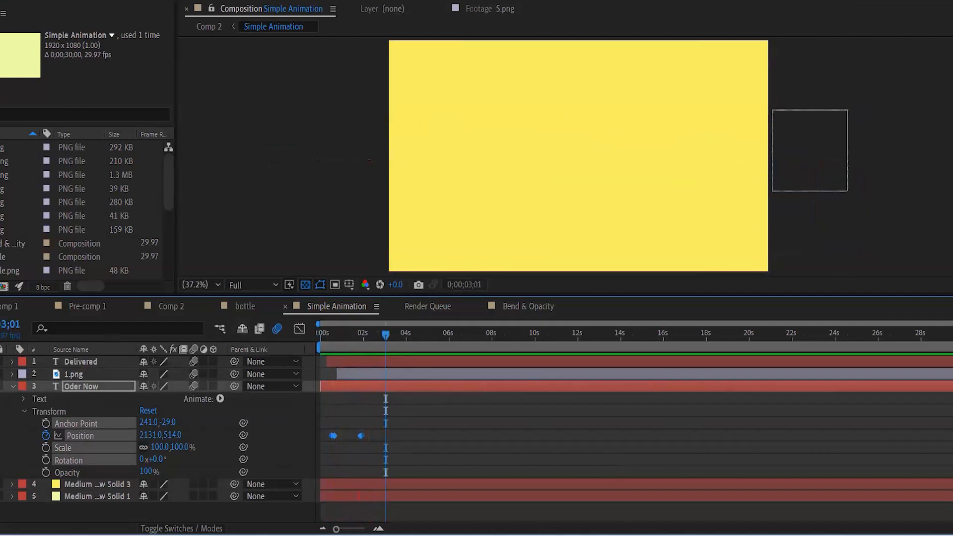
{"action": "left_click_drag", "start_coordinate": [364, 330], "coordinate": [198, 342]}
{"action": "key", "text": "space"}
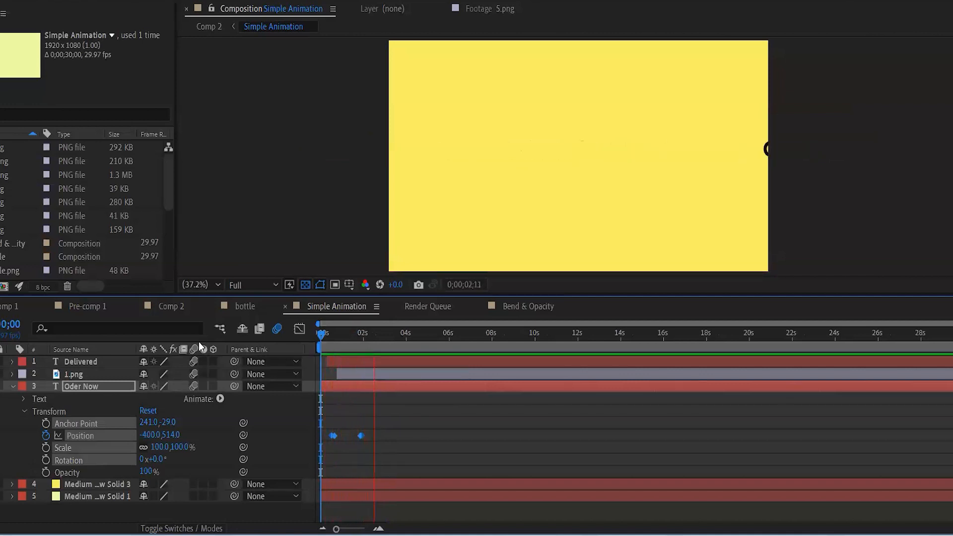
{"action": "key", "text": "space"}
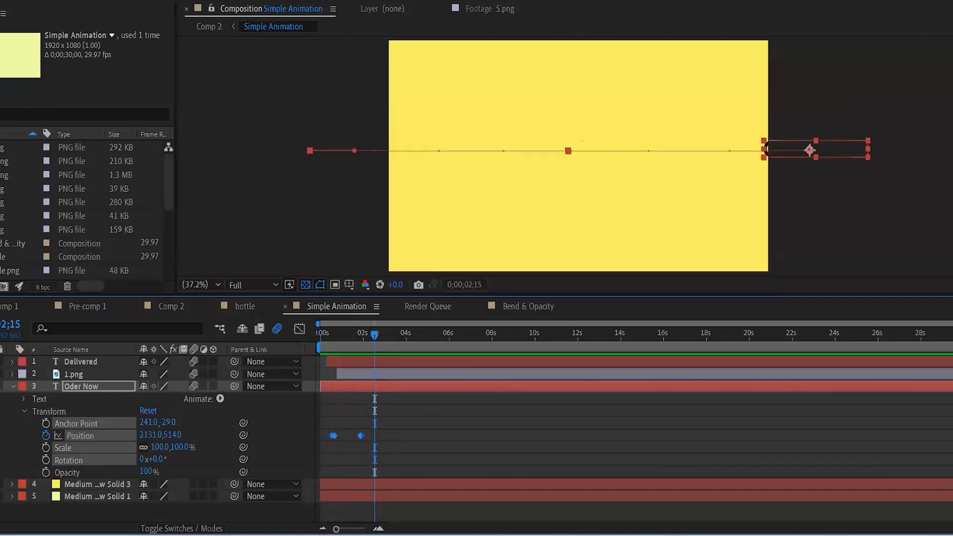
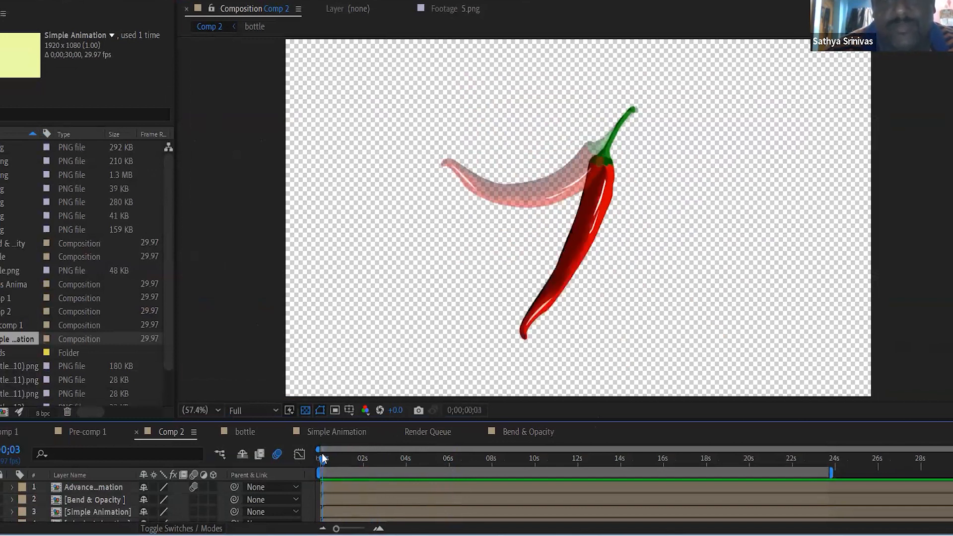
- Enlarge the timeline area, open the Bend & Opacity composition from Comp 2, and reveal the CC Bend It properties of the second 5.png layer
{"action": "left_click_drag", "start_coordinate": [363, 421], "coordinate": [365, 297]}
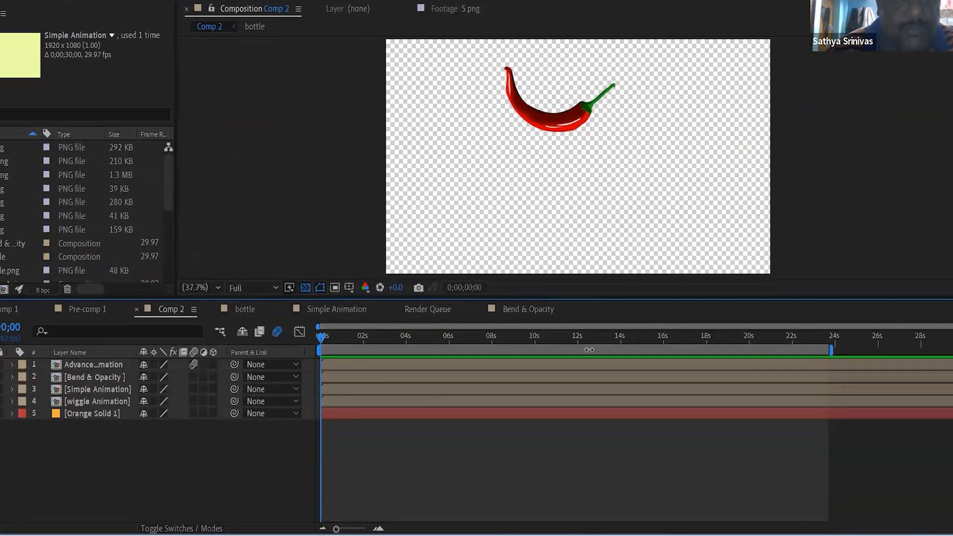
{"action": "double_click", "coordinate": [47, 378]}
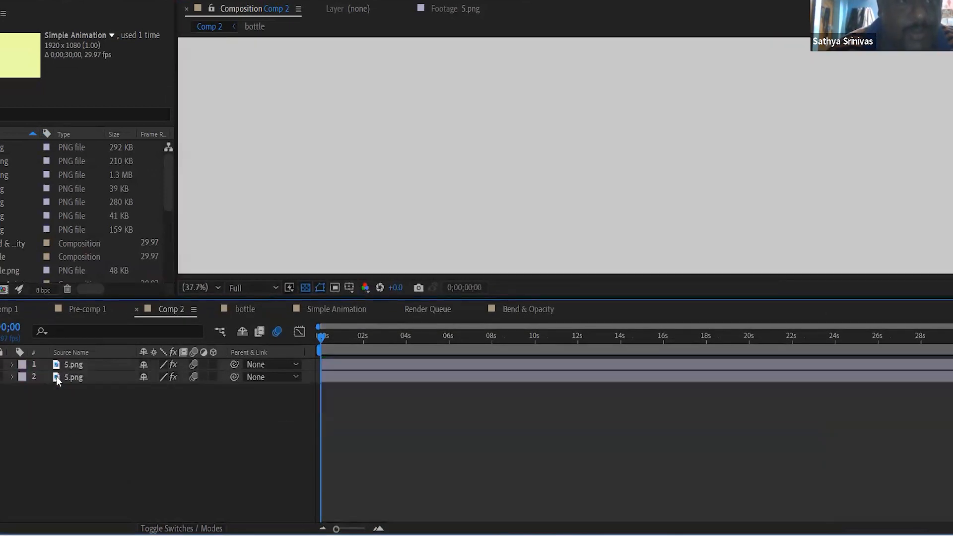
{"action": "left_click", "coordinate": [11, 366]}
{"action": "left_click", "coordinate": [11, 365]}
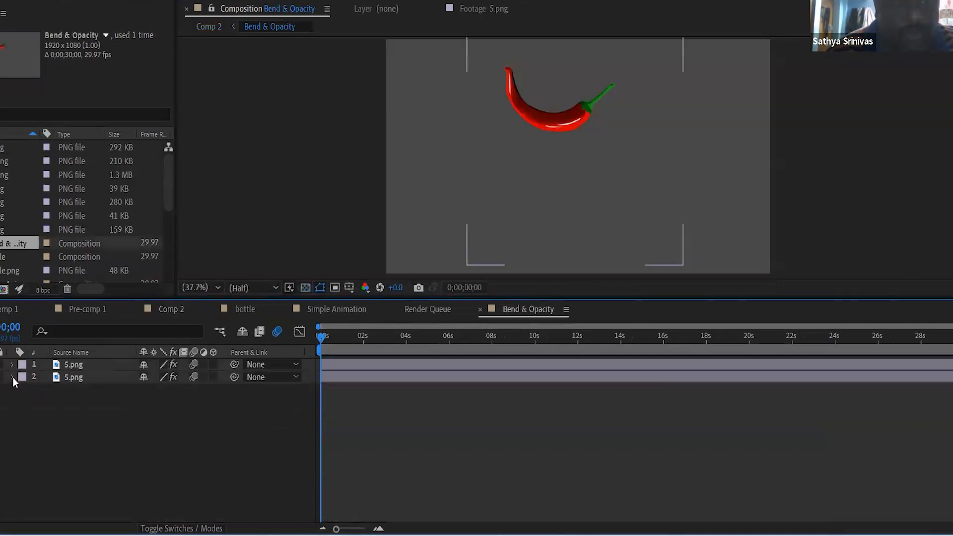
{"action": "left_click", "coordinate": [13, 377]}
{"action": "left_click", "coordinate": [32, 390]}
{"action": "left_click", "coordinate": [24, 390]}
{"action": "left_click", "coordinate": [34, 402]}
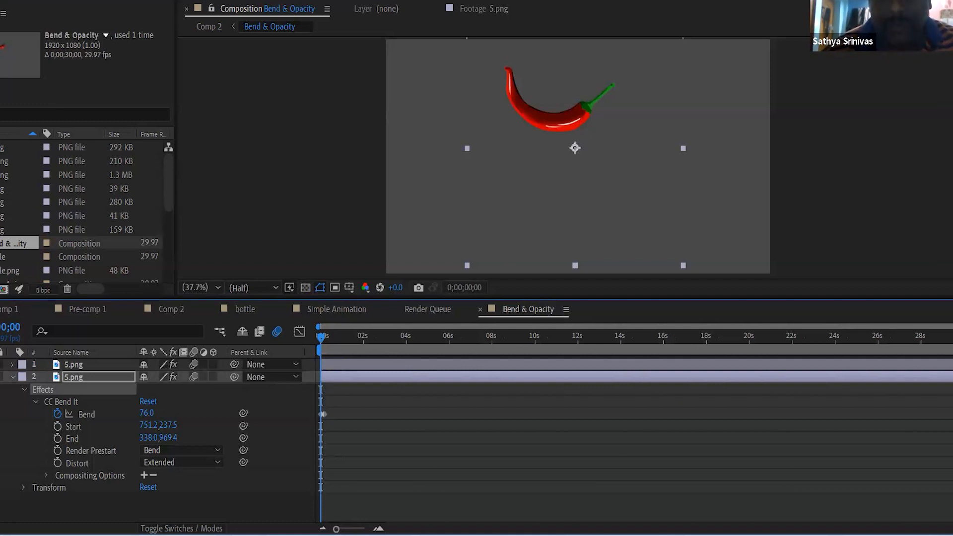
- Switch to the Microsoft Edge window with the motion blur search and go to canva.com
{"action": "mouse_move", "coordinate": [529, 535]}
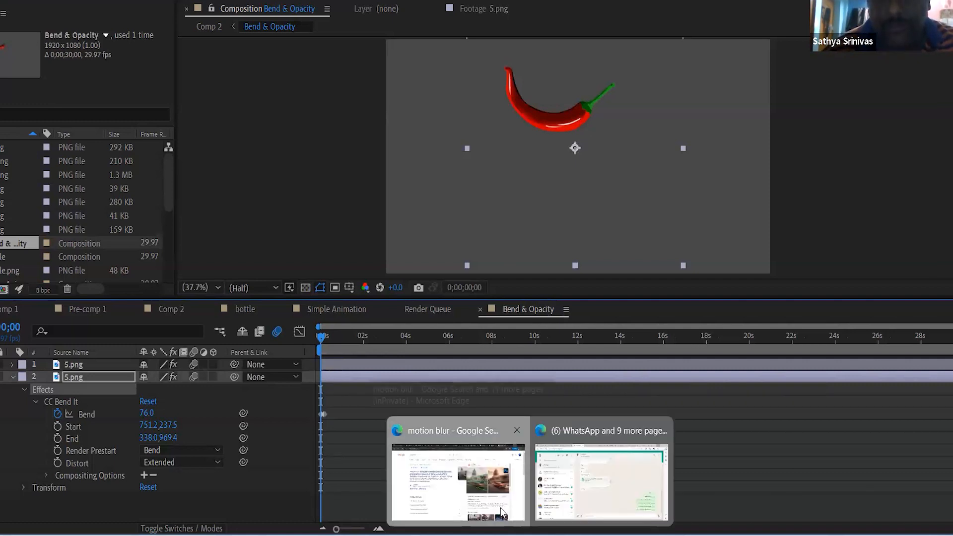
{"action": "left_click", "coordinate": [503, 512]}
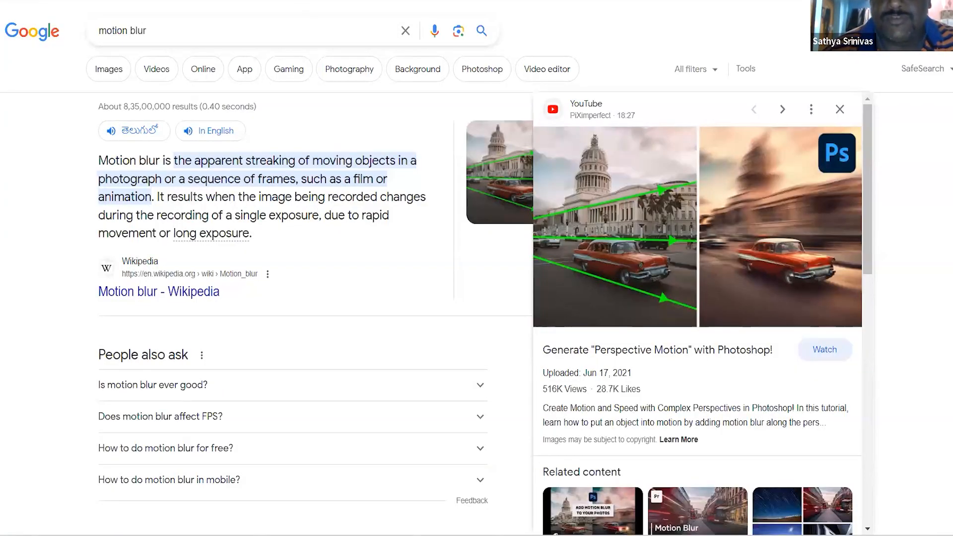
{"action": "key", "text": "ctrl+l"}
{"action": "type", "text": "canva.com"}
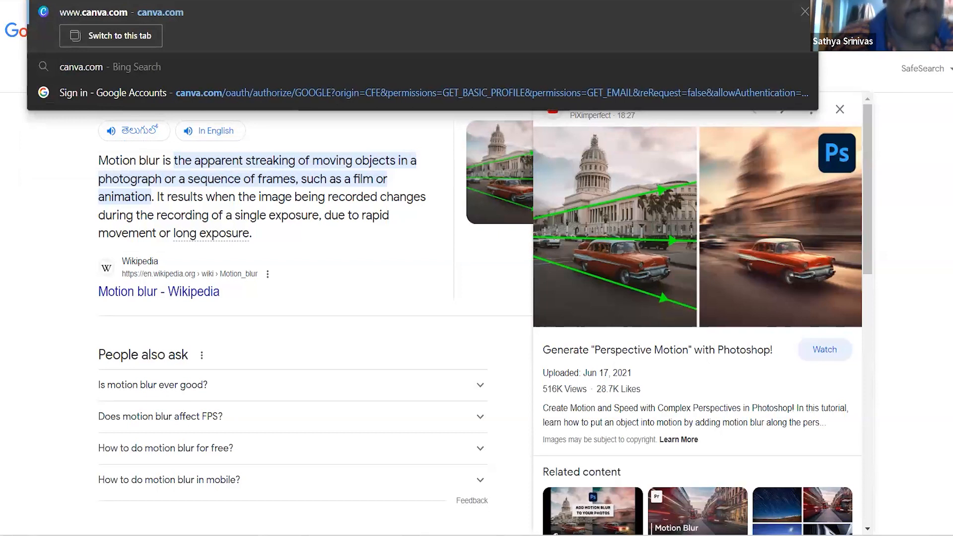
{"action": "key", "text": "Return"}
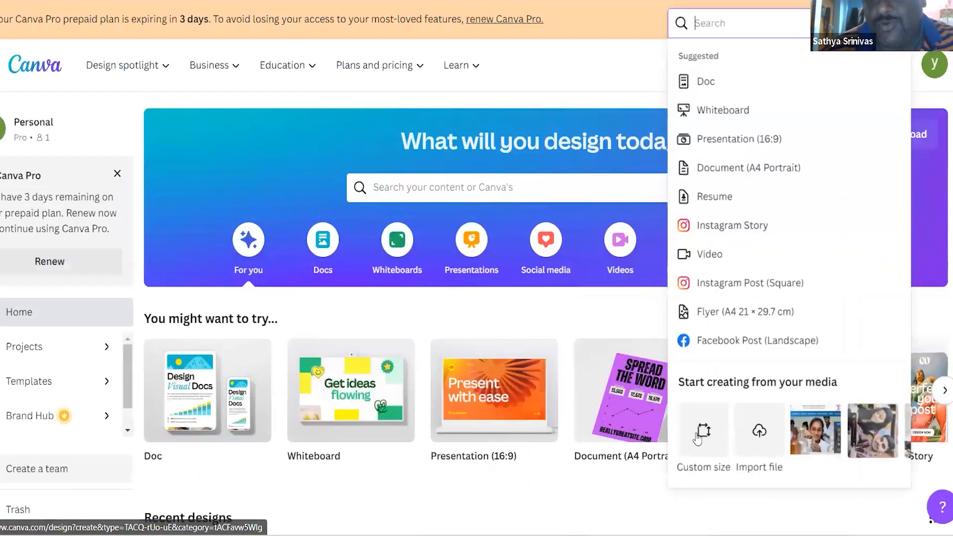
- Create a new custom-size Canva design of 1080 × 1080 px
{"action": "left_click", "coordinate": [705, 445]}
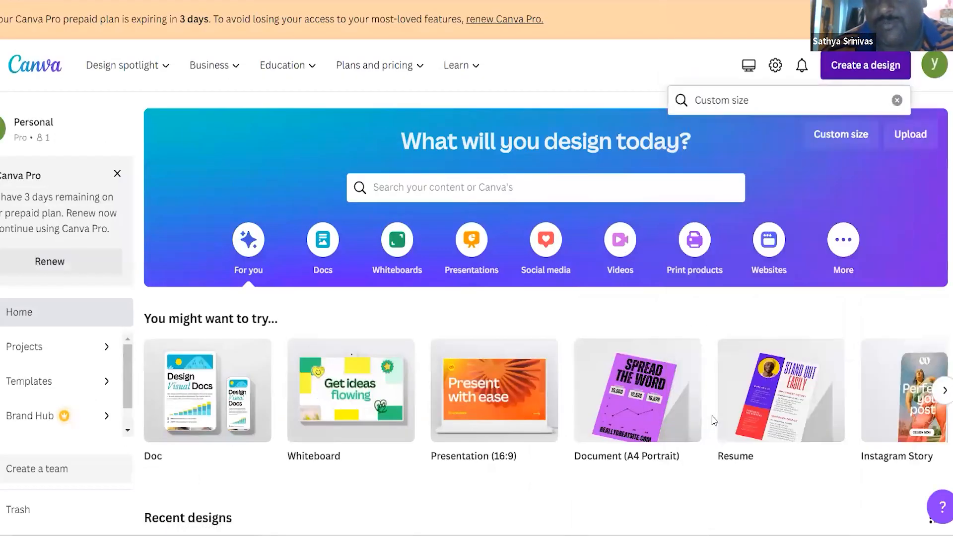
{"action": "type", "text": "1080"}
{"action": "key", "text": "Tab"}
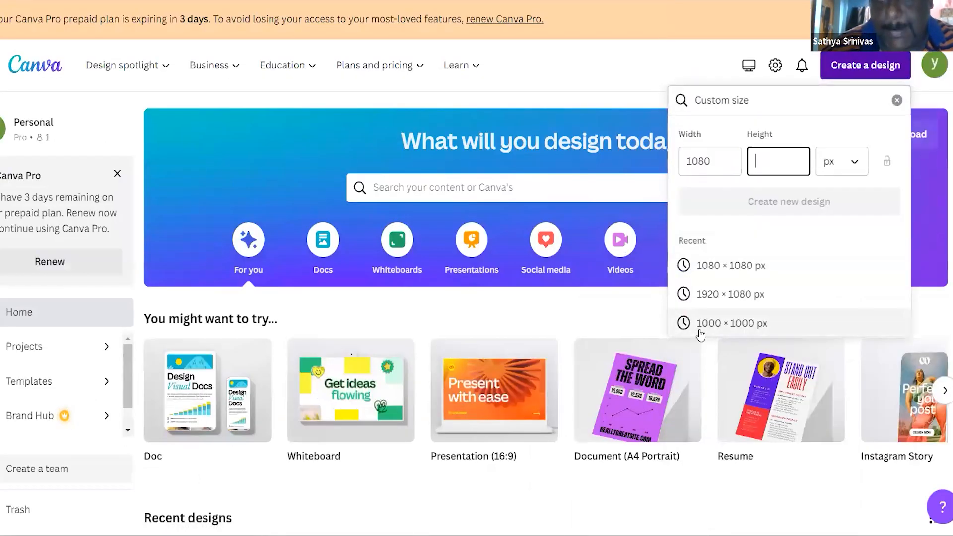
{"action": "type", "text": "1080"}
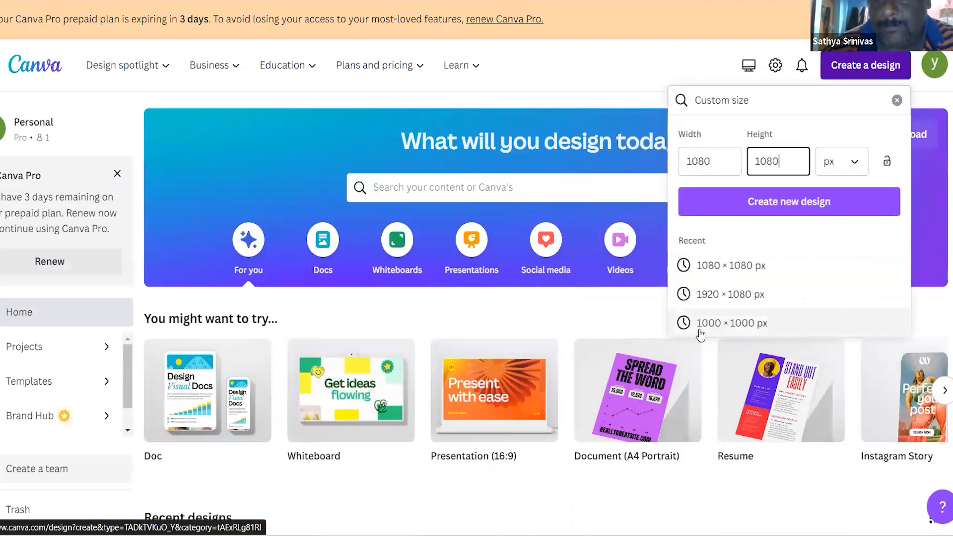
{"action": "left_click", "coordinate": [701, 336]}
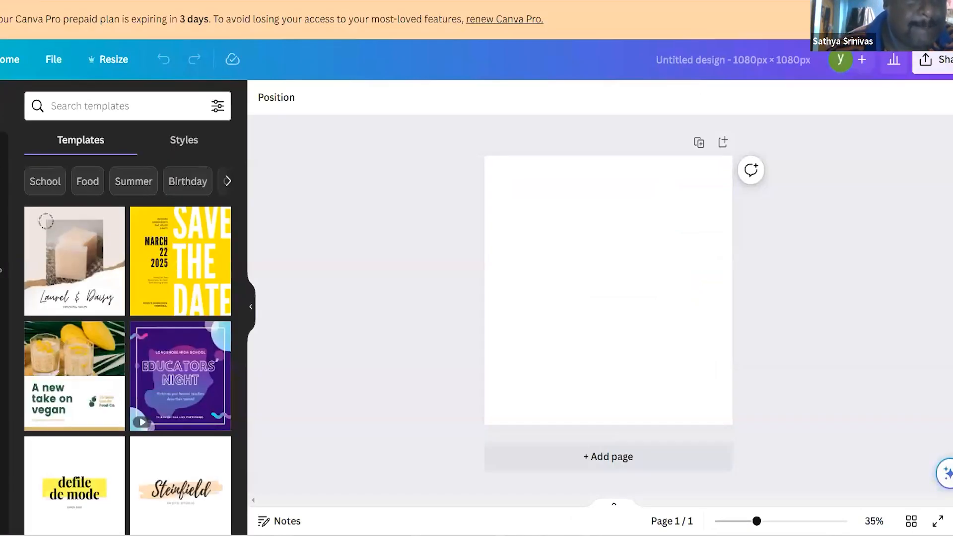
- Search the graphics for "tree", add the tall pine tree to the page, and enlarge it to nearly the page height
{"action": "left_click", "coordinate": [57, 113]}
{"action": "type", "text": "tree"}
{"action": "key", "text": "Return"}
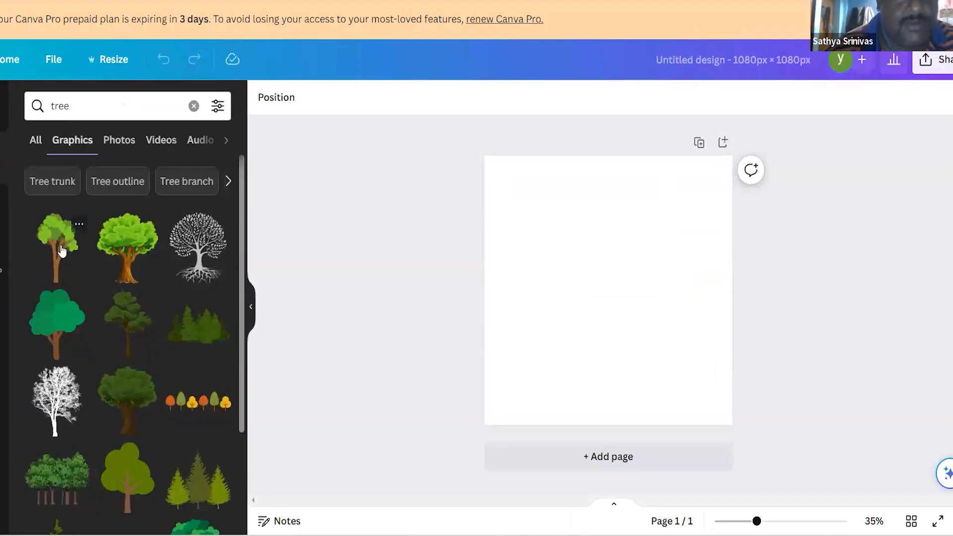
{"action": "scroll", "coordinate": [127, 329], "scroll_direction": "down", "scroll_amount": 3}
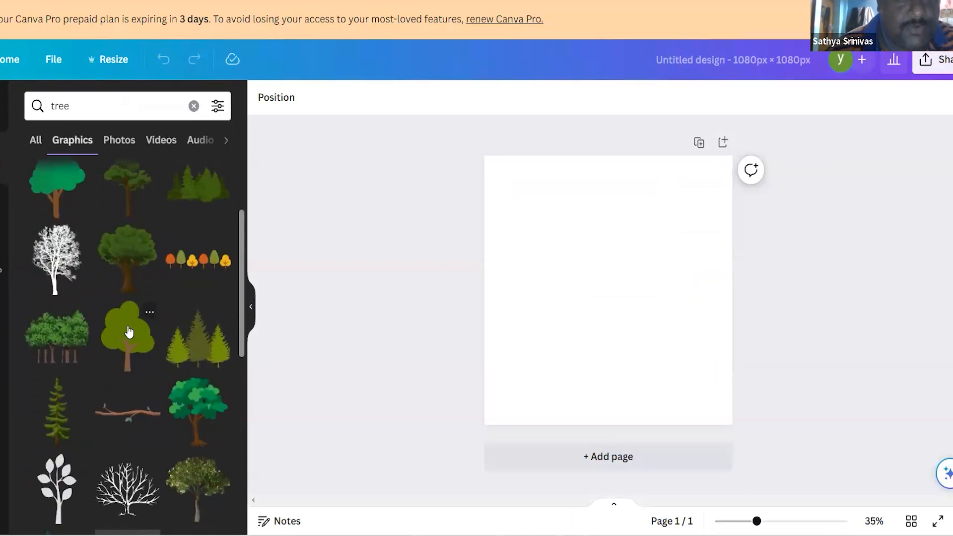
{"action": "left_click_drag", "start_coordinate": [57, 426], "coordinate": [625, 289]}
{"action": "left_click_drag", "start_coordinate": [616, 235], "coordinate": [662, 115]}
{"action": "left_click_drag", "start_coordinate": [632, 261], "coordinate": [614, 309]}
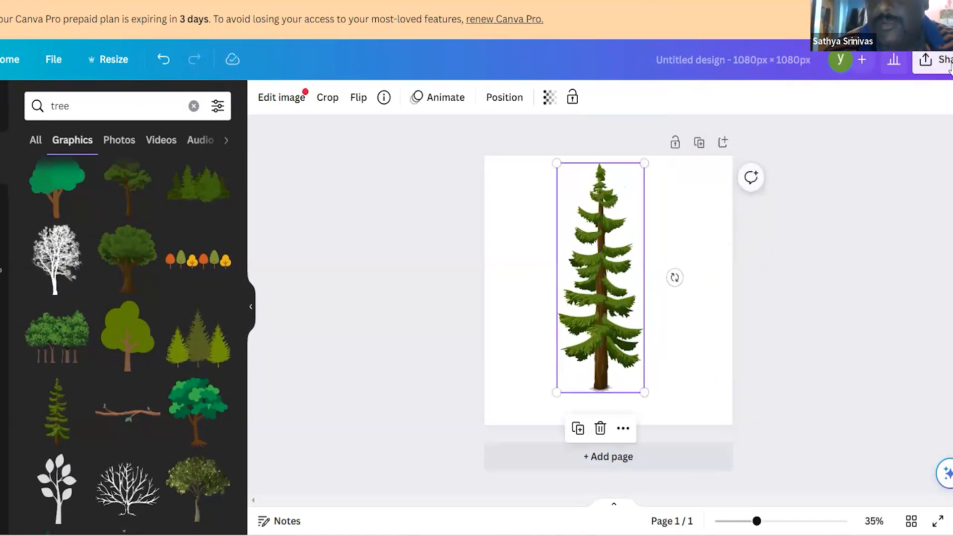
- Download the tree design as a 1,080 × 1,080 px PNG with a transparent background
{"action": "left_click", "coordinate": [936, 59]}
{"action": "left_click", "coordinate": [814, 435]}
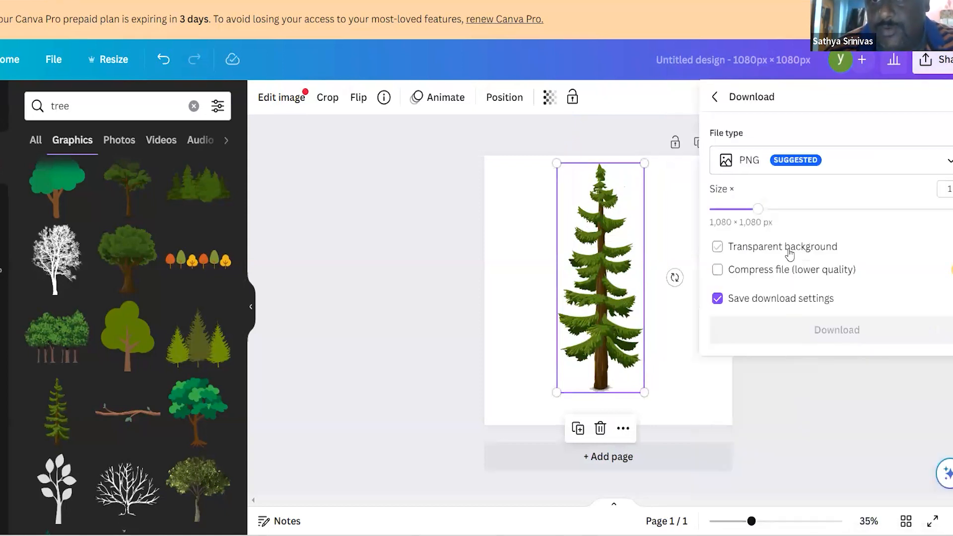
{"action": "left_click", "coordinate": [788, 248]}
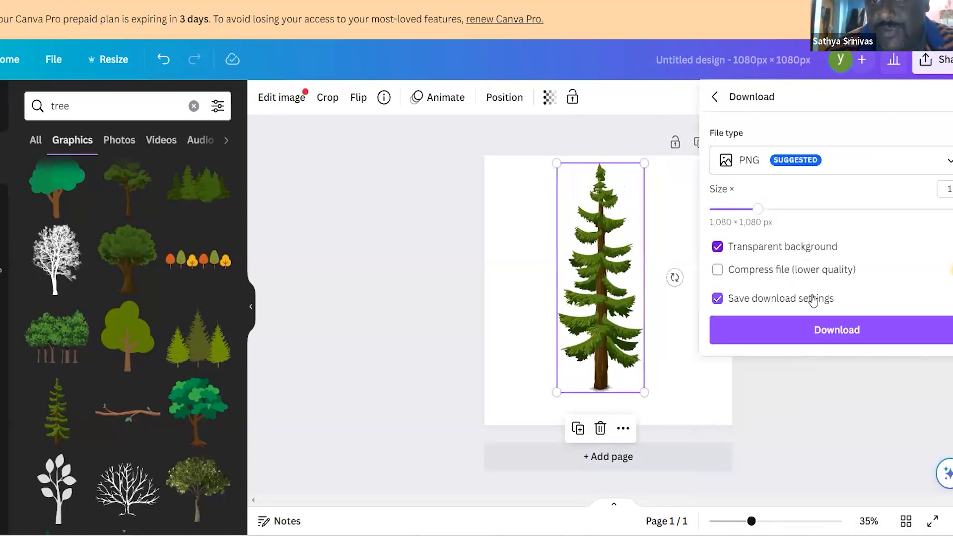
{"action": "left_click", "coordinate": [847, 335]}
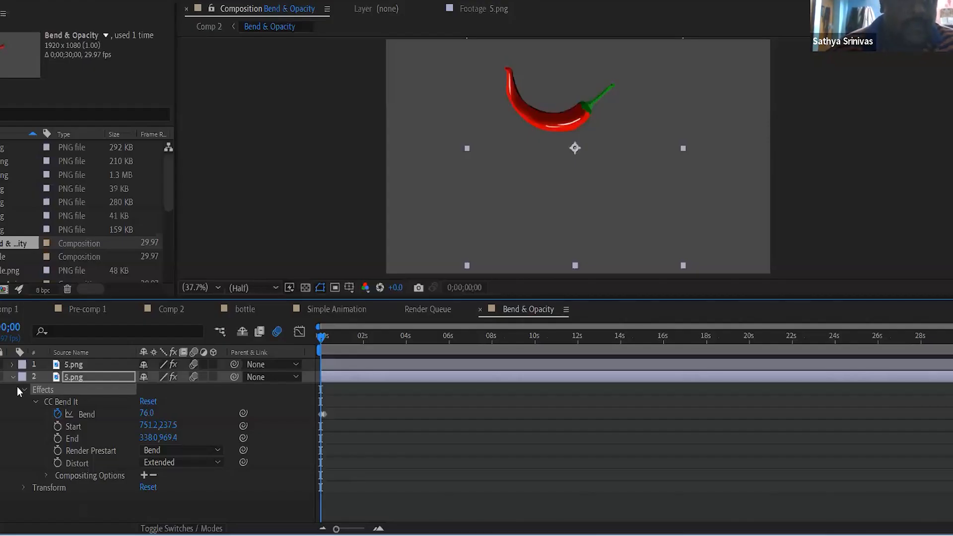
- In After Effects, hide the two 5.png layers and add Untitled design (16).png beneath them in the Bend & Opacity composition
{"action": "left_click", "coordinate": [13, 376]}
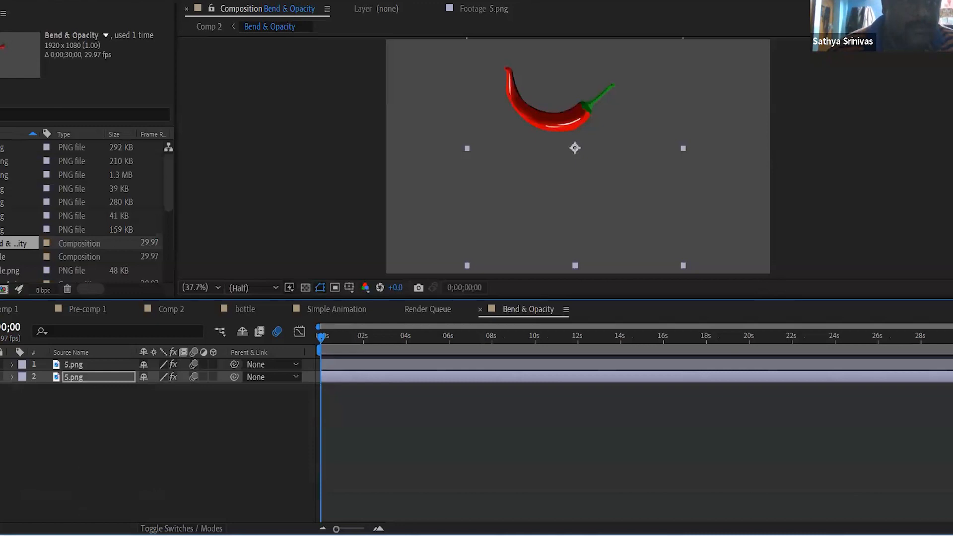
{"action": "left_click", "coordinate": [1, 377]}
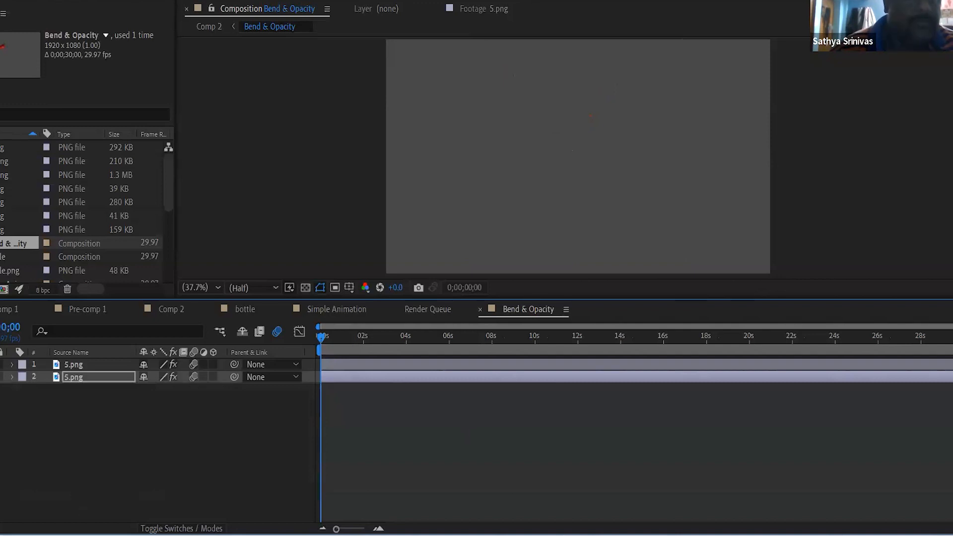
{"action": "left_click_drag", "start_coordinate": [20, 271], "coordinate": [283, 492]}
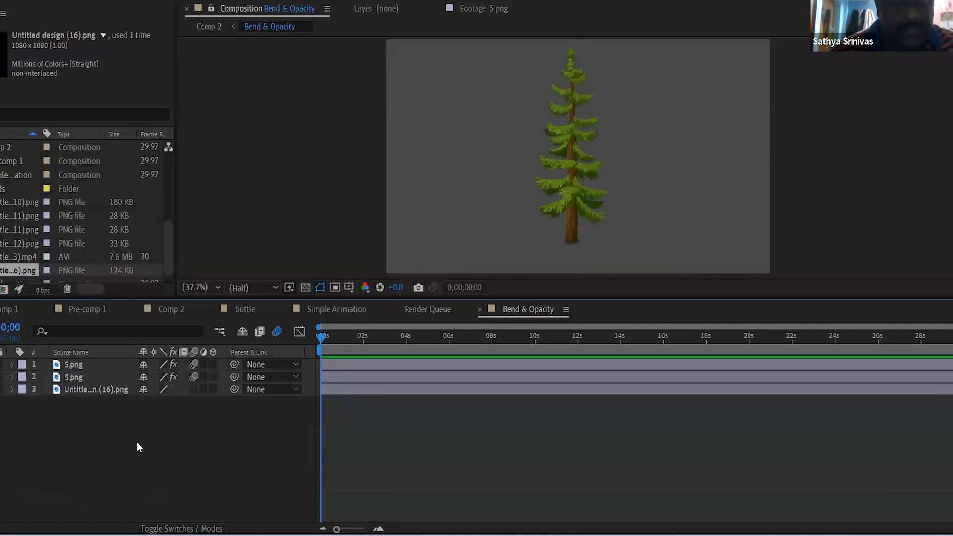
- Open Notepad through the Windows Run dialog and write "portable network graphics" as the first line
{"action": "key", "text": "super+r"}
{"action": "key", "text": "super"}
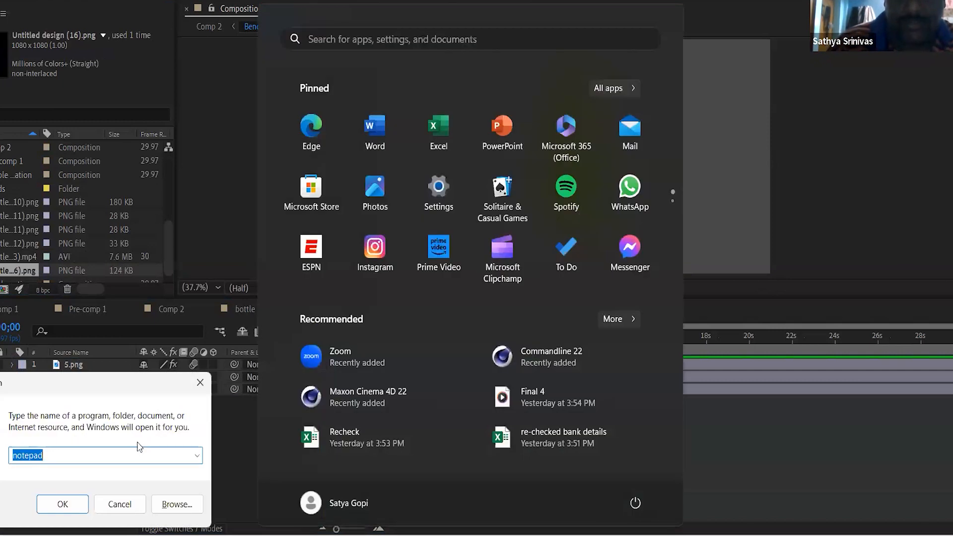
{"action": "key", "text": "Return"}
{"action": "type", "text": "portable network graphics"}
{"action": "key", "text": "Return"}
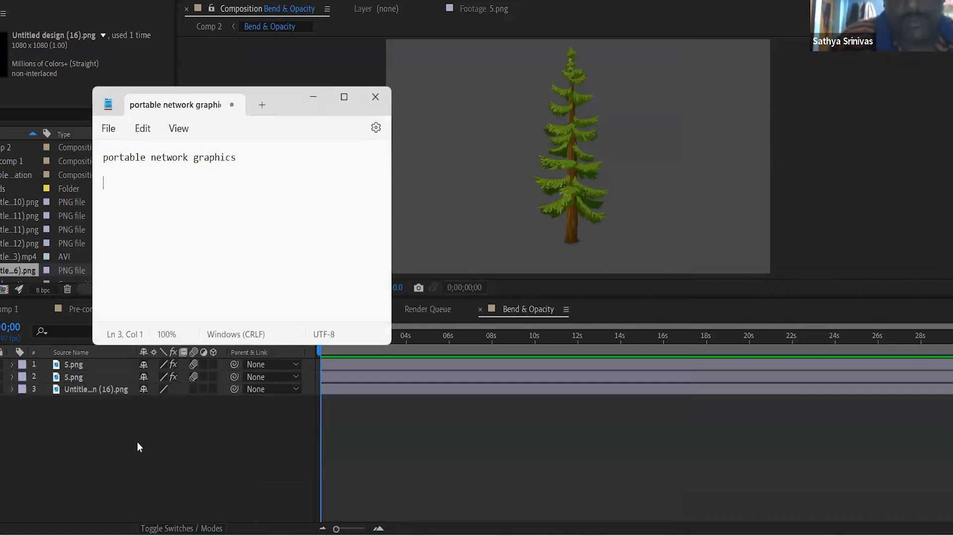
- Add the note lines "advatage png" and "transperant image", and return to the After Effects composition
{"action": "type", "text": "advatage png"}
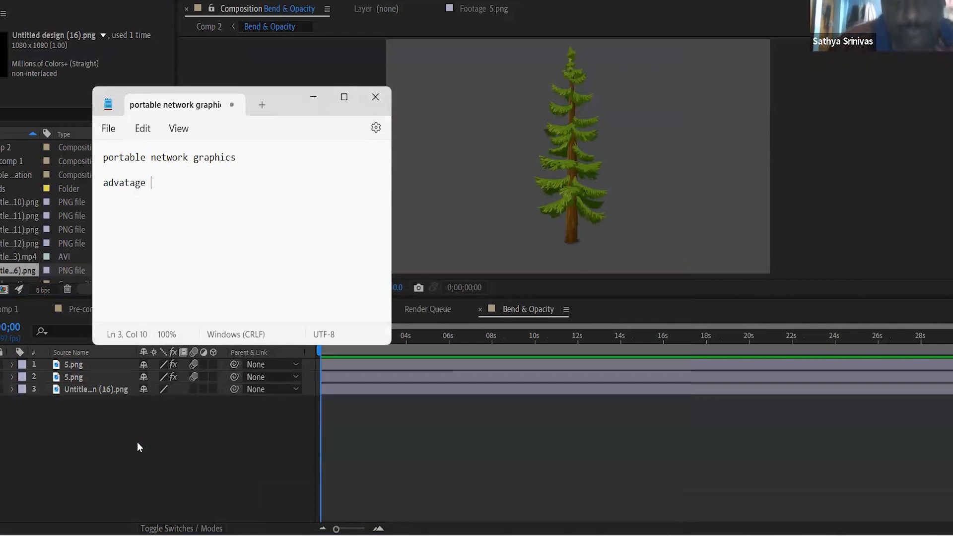
{"action": "key", "text": "Return"}
{"action": "key", "text": "Return"}
{"action": "type", "text": "tr"}
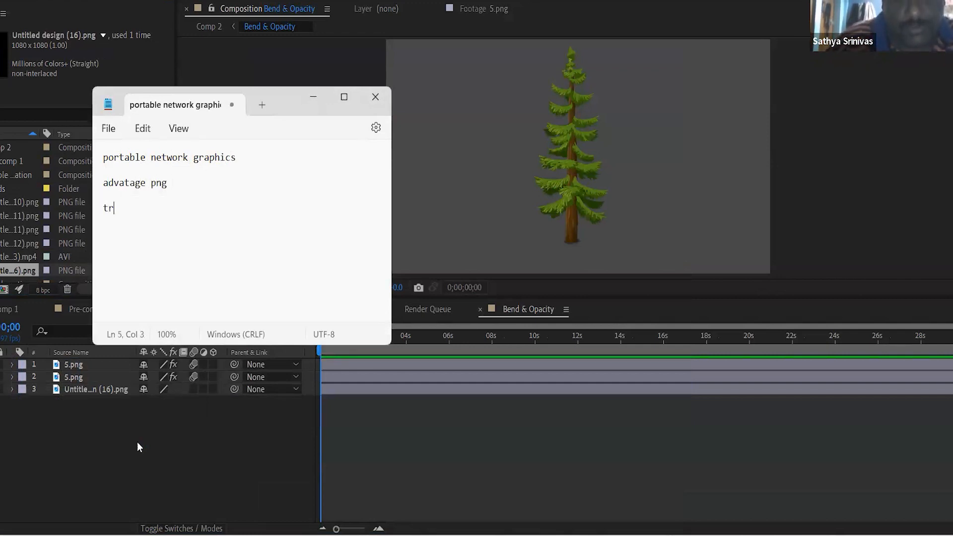
{"action": "type", "text": "ansperant image"}
{"action": "key", "text": "Return"}
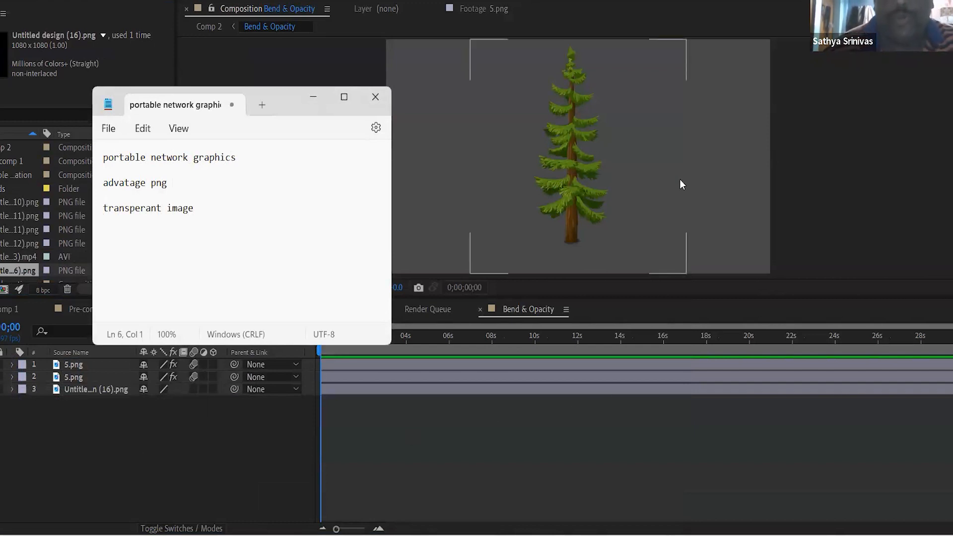
{"action": "left_click", "coordinate": [721, 146]}
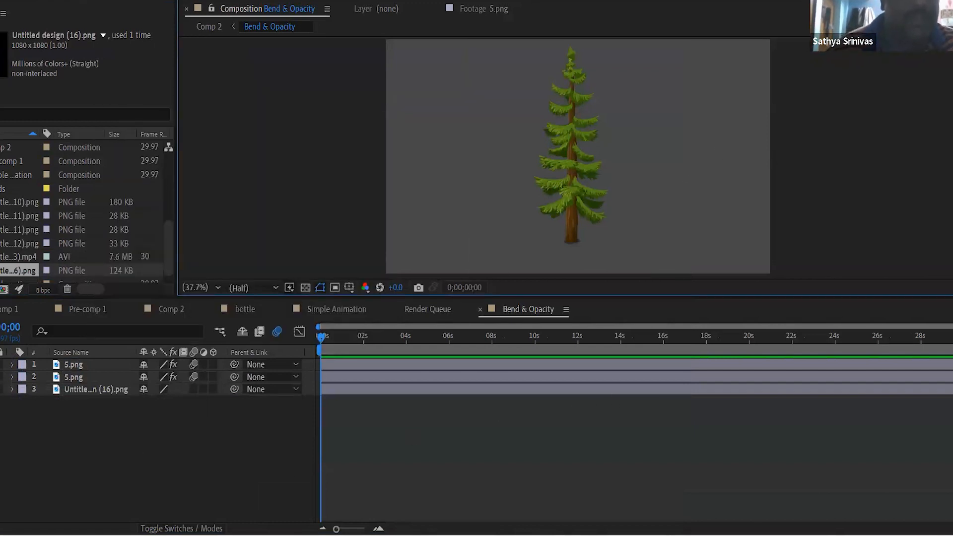
- Create a yellow 1920 × 1080 px solid below all other layers and move the tree slightly down in the frame
{"action": "left_click", "coordinate": [74, 0]}
{"action": "mouse_move", "coordinate": [99, 0]}
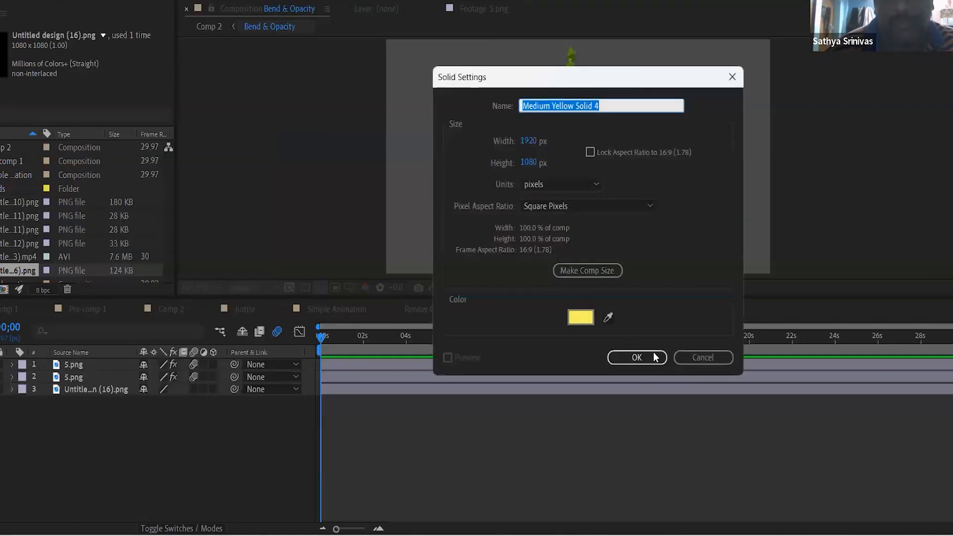
{"action": "left_click", "coordinate": [655, 357]}
{"action": "left_click_drag", "start_coordinate": [83, 365], "coordinate": [98, 436]}
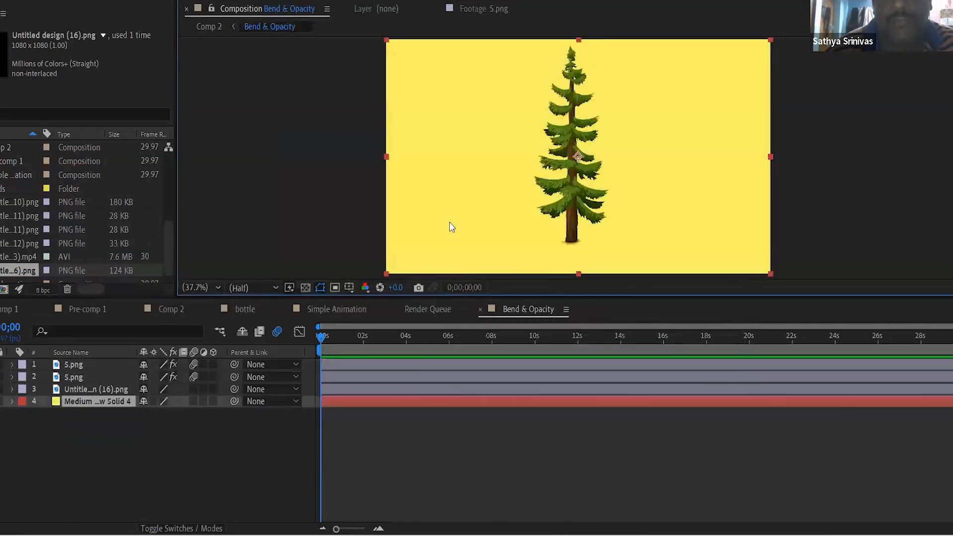
{"action": "left_click", "coordinate": [101, 391]}
{"action": "left_click_drag", "start_coordinate": [573, 137], "coordinate": [570, 149]}
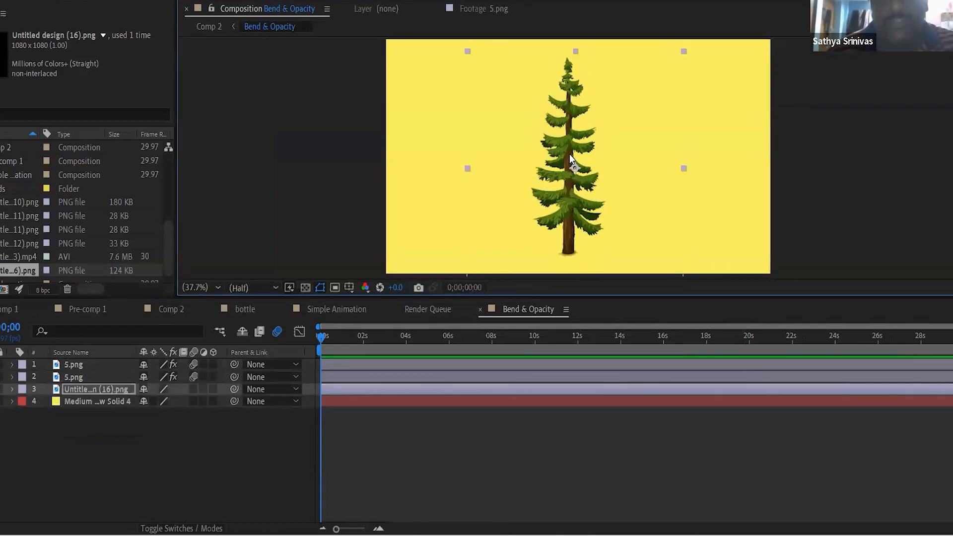
- Switch back to the Notepad note, add the lines "jpeg" and "bg transperant", highlight "jpeg", and minimize the window
{"action": "mouse_move", "coordinate": [648, 534]}
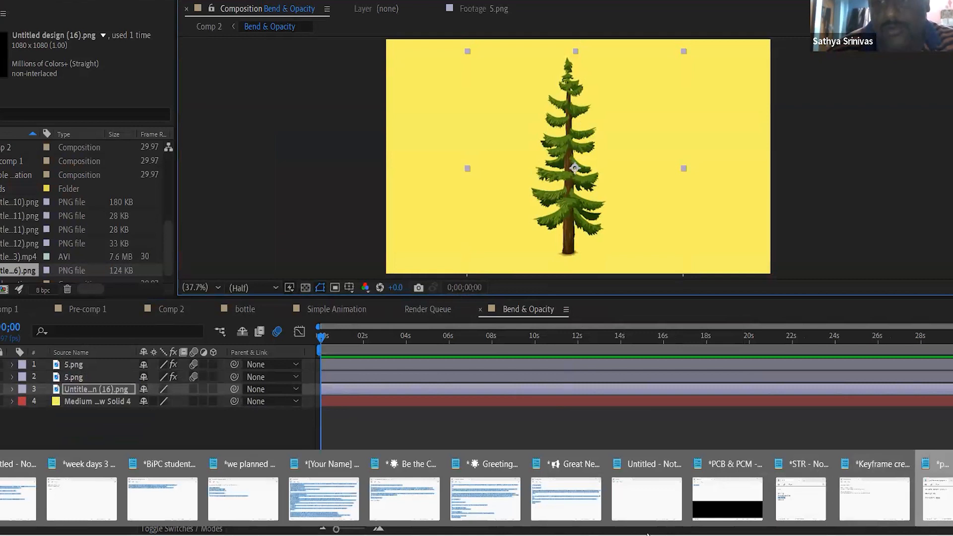
{"action": "left_click", "coordinate": [938, 498]}
{"action": "key", "text": "Return"}
{"action": "key", "text": "Return"}
{"action": "type", "text": "jpeg  bg transperant"}
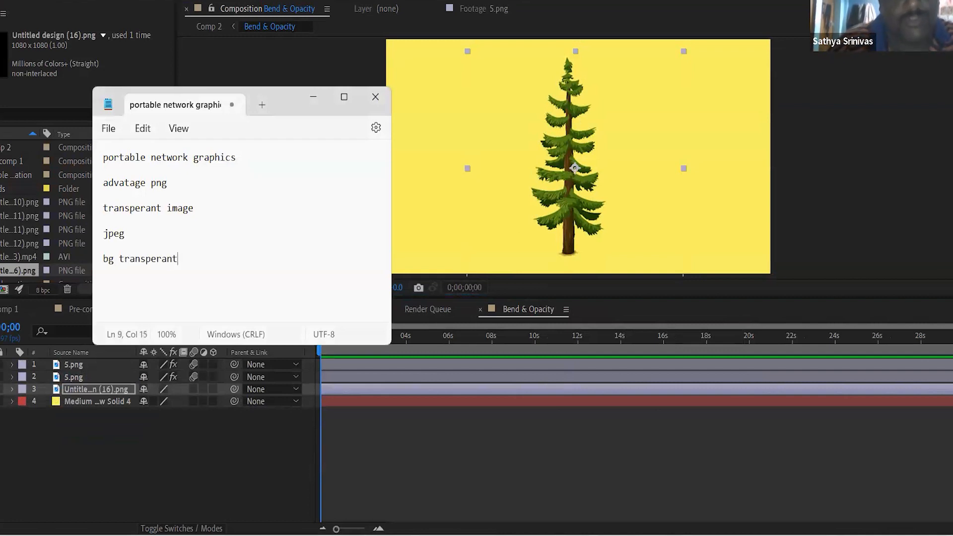
{"action": "key", "text": "Return"}
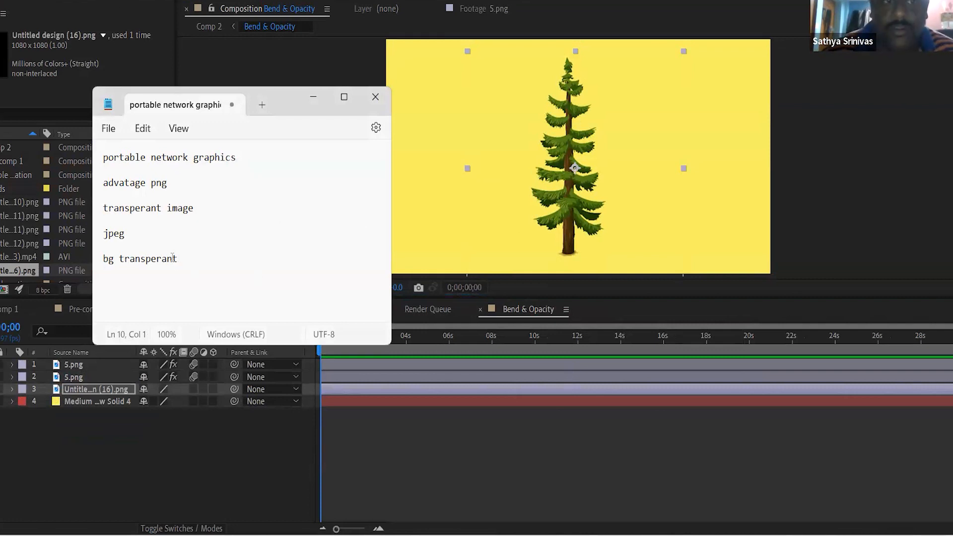
{"action": "double_click", "coordinate": [114, 233]}
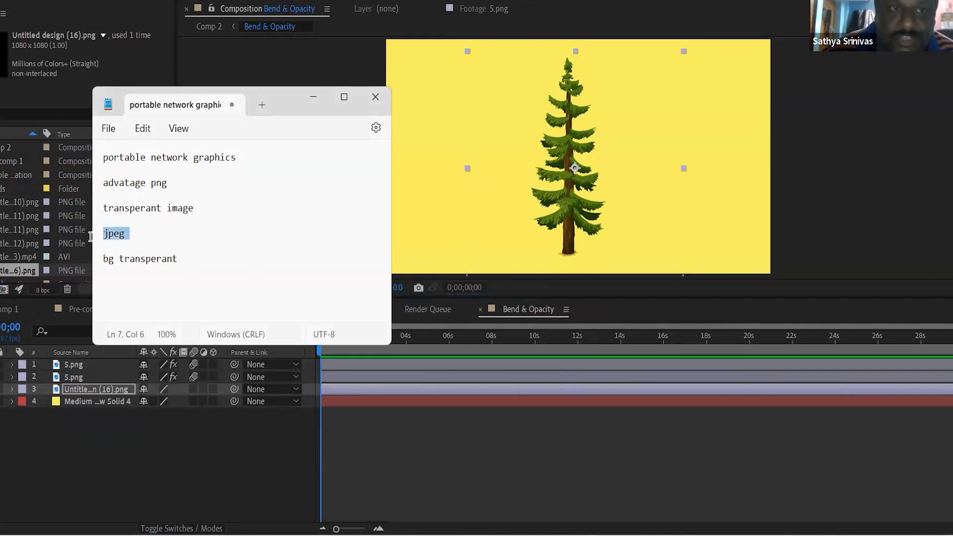
{"action": "left_click", "coordinate": [318, 97]}
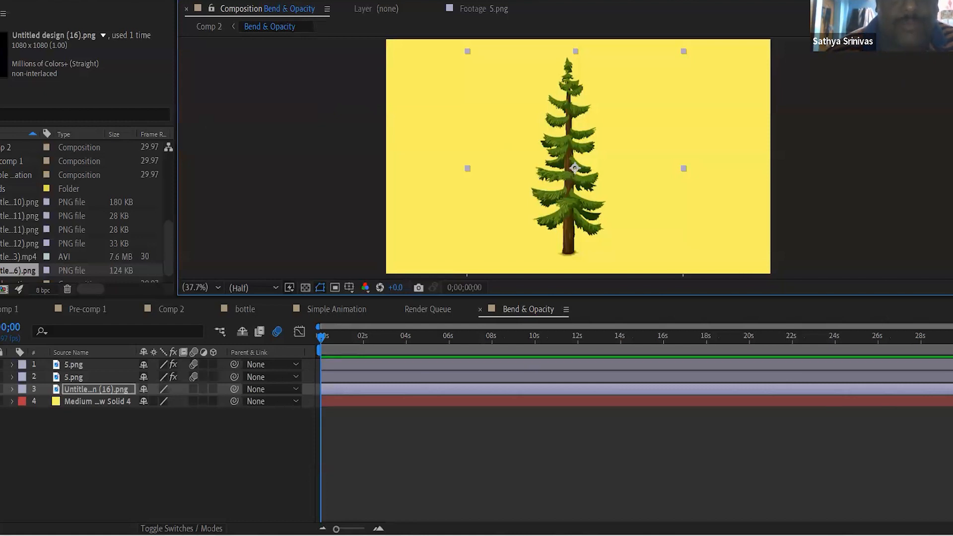
- Switch the After Effects workspace to Essential Graphics and close its Essential Graphics panel
{"action": "left_click", "coordinate": [246, 0]}
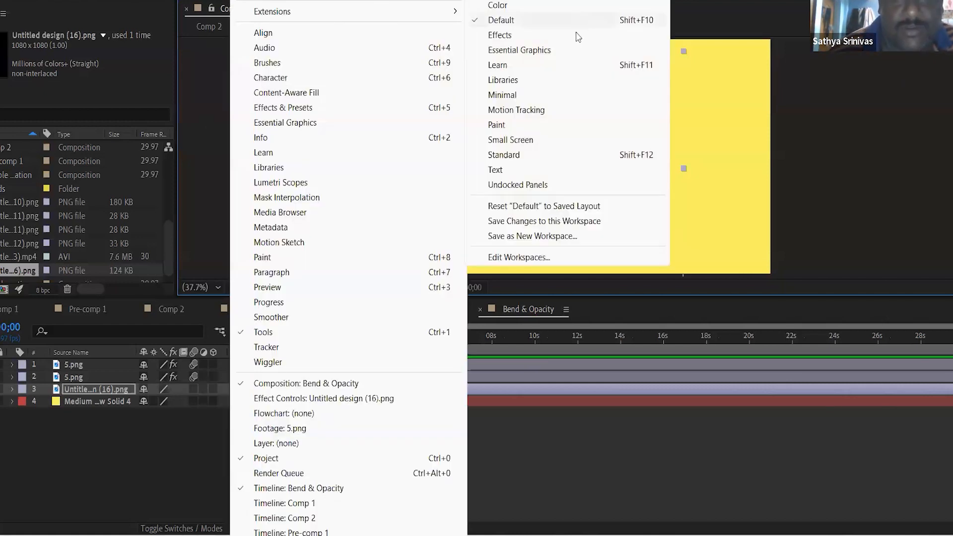
{"action": "left_click", "coordinate": [566, 55]}
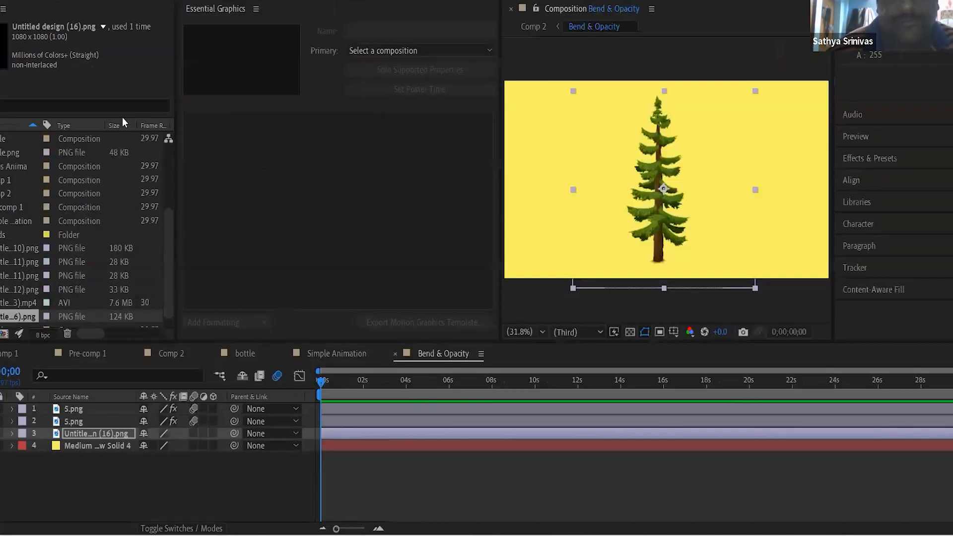
{"action": "left_click", "coordinate": [256, 10]}
{"action": "left_click", "coordinate": [300, 16]}
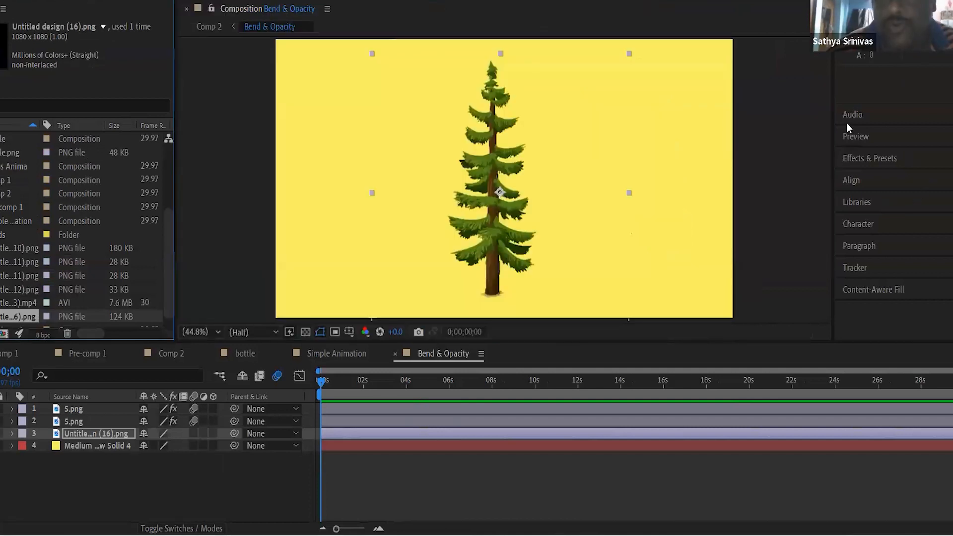
- Search the effects for "bend" and apply CC Bend It to the tree layer
{"action": "left_click", "coordinate": [862, 157]}
{"action": "left_click", "coordinate": [861, 94]}
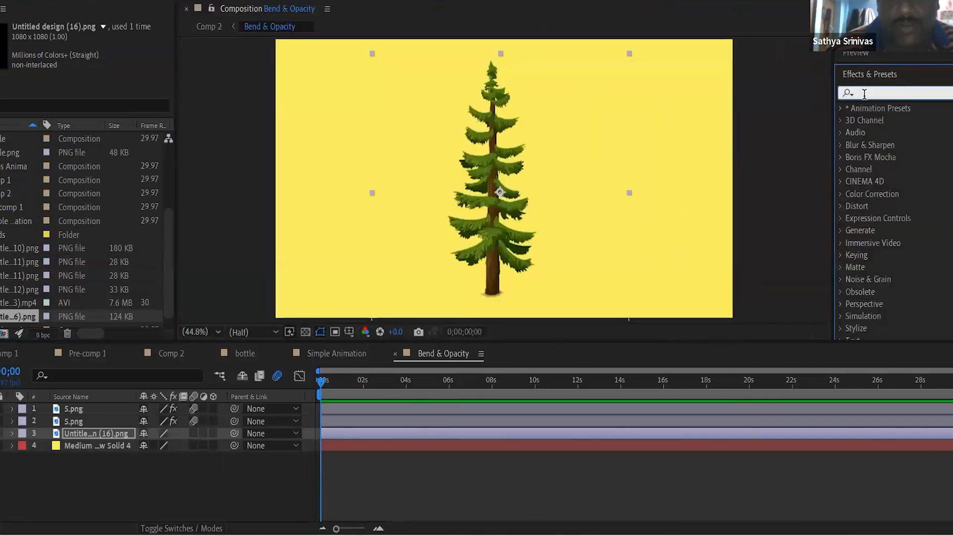
{"action": "type", "text": "bend"}
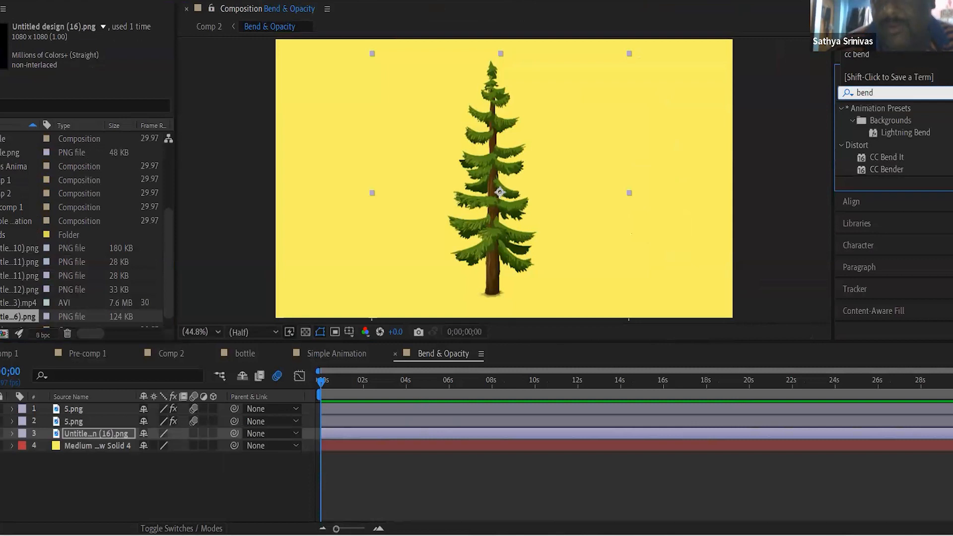
{"action": "left_click", "coordinate": [888, 166]}
{"action": "left_click", "coordinate": [890, 160]}
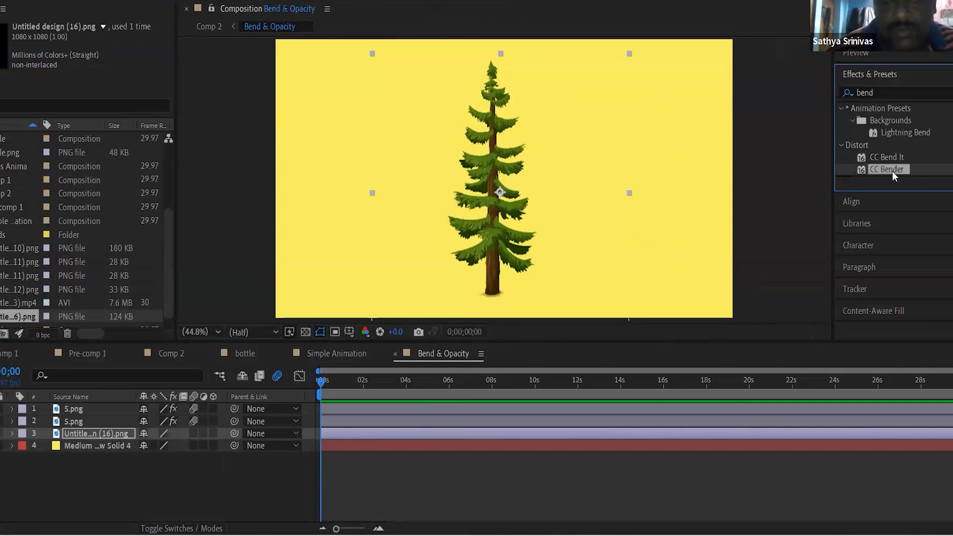
{"action": "left_click_drag", "start_coordinate": [879, 156], "coordinate": [481, 205]}
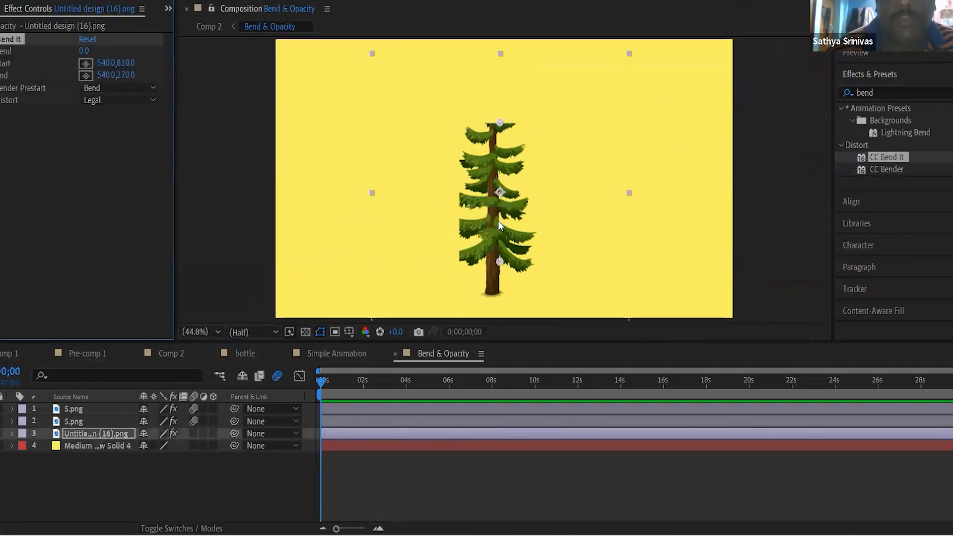
- Enlarge the timeline area and reveal the CC Bend It properties of the tree layer in it
{"action": "left_click", "coordinate": [12, 433]}
{"action": "left_click_drag", "start_coordinate": [83, 341], "coordinate": [78, 279]}
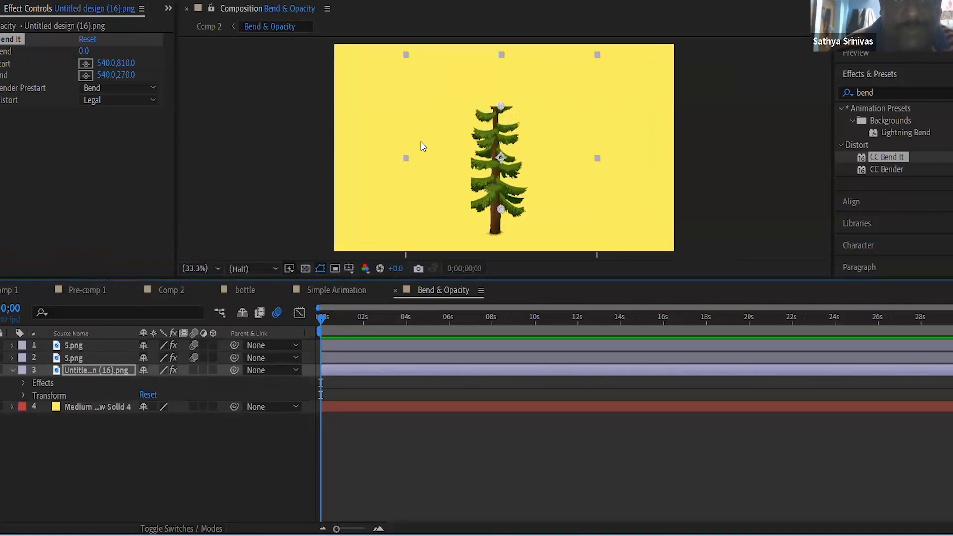
{"action": "left_click", "coordinate": [22, 382]}
{"action": "left_click", "coordinate": [35, 395]}
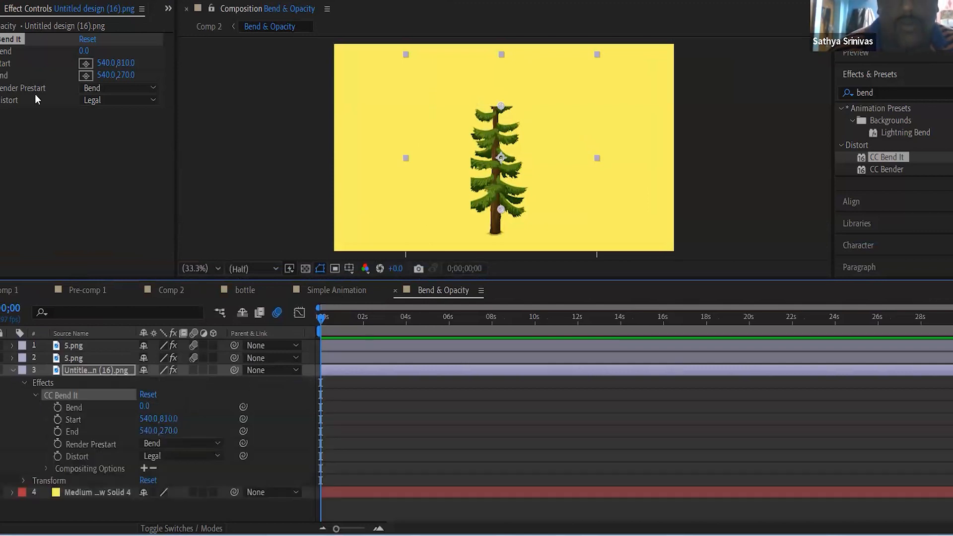
- Enlarge the composition view and place the bend's End point above the treetop at about 512.9, -7.2 and Start below the trunk at about 508.1, 974.1
{"action": "left_click_drag", "start_coordinate": [704, 278], "coordinate": [715, 453]}
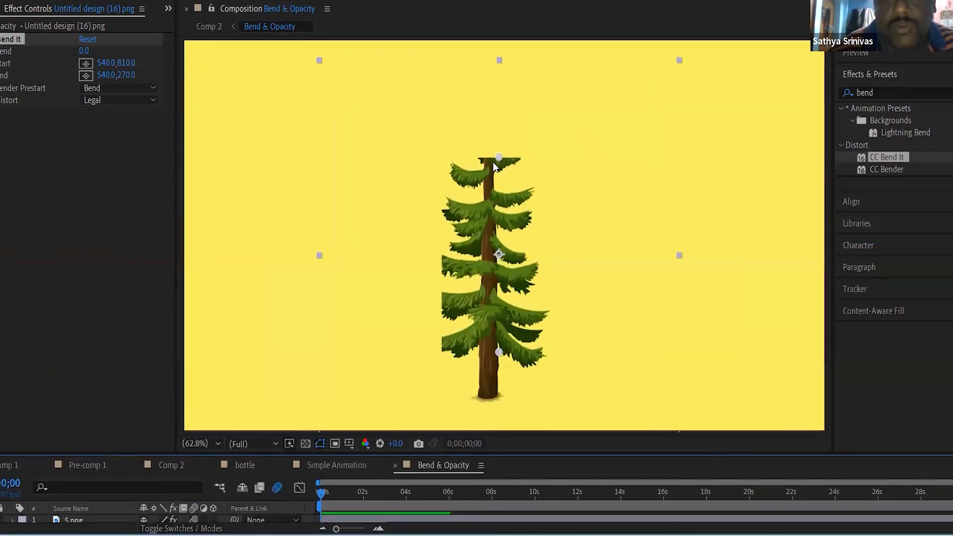
{"action": "left_click_drag", "start_coordinate": [493, 162], "coordinate": [488, 64]}
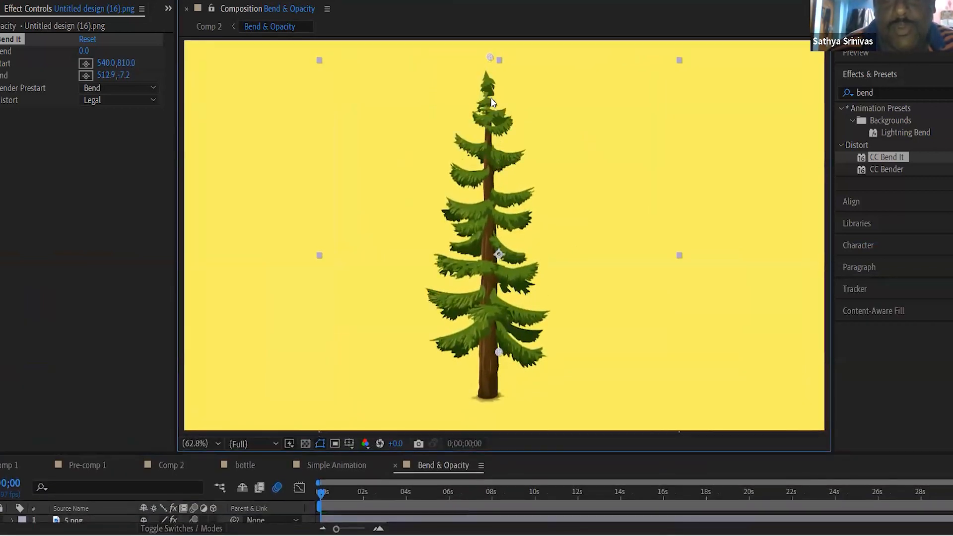
{"action": "left_click_drag", "start_coordinate": [500, 351], "coordinate": [491, 412]}
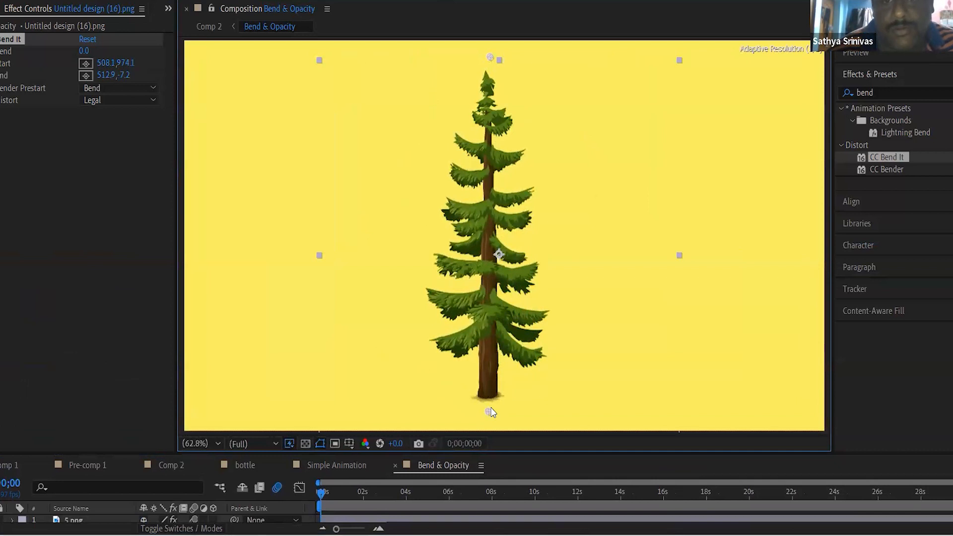
- Lower the bend's Start point slightly to about 511.3, 983.6 and set the tree's Bend to 3.0
{"action": "left_click_drag", "start_coordinate": [85, 52], "coordinate": [111, 78]}
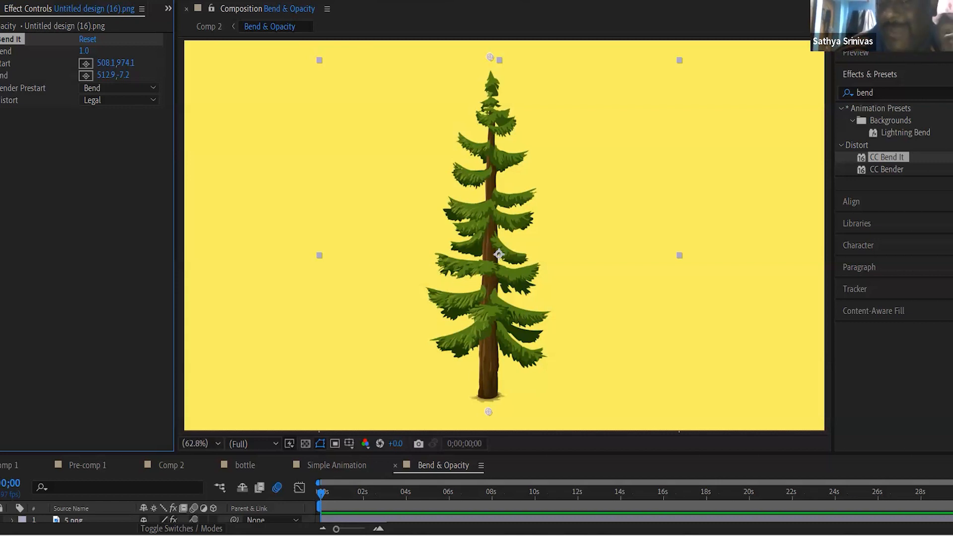
{"action": "mouse_move", "coordinate": [488, 413]}
{"action": "left_mouse_down"}
{"action": "mouse_move", "coordinate": [454, 397]}
{"action": "mouse_move", "coordinate": [489, 415]}
{"action": "left_mouse_up"}
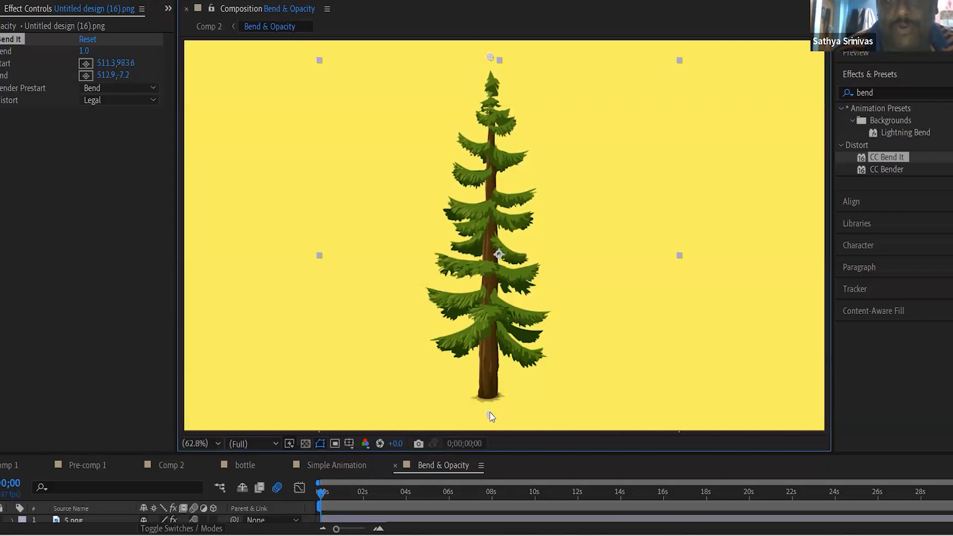
{"action": "left_click_drag", "start_coordinate": [80, 53], "coordinate": [115, 82]}
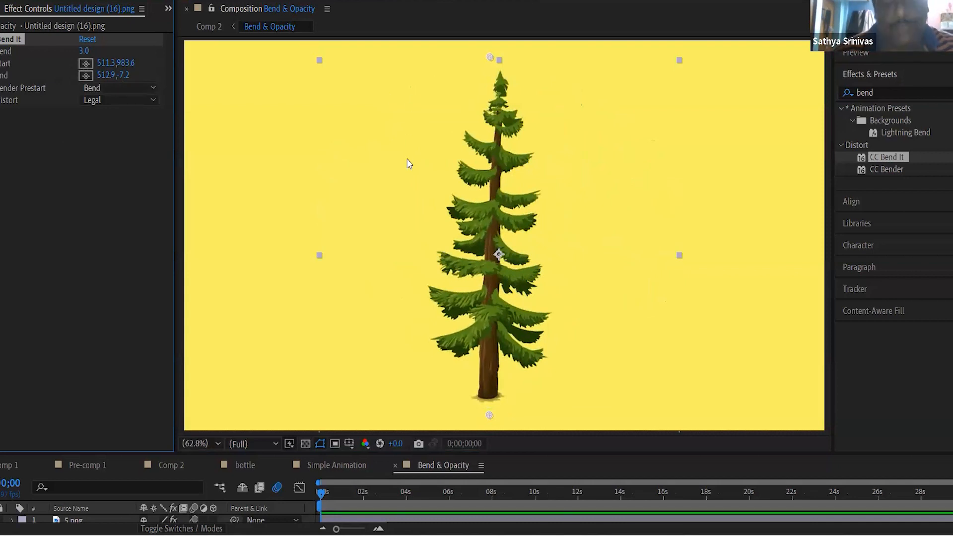
- Remove the CC Bend It effect from the tree layer
{"action": "left_click_drag", "start_coordinate": [83, 51], "coordinate": [74, 51]}
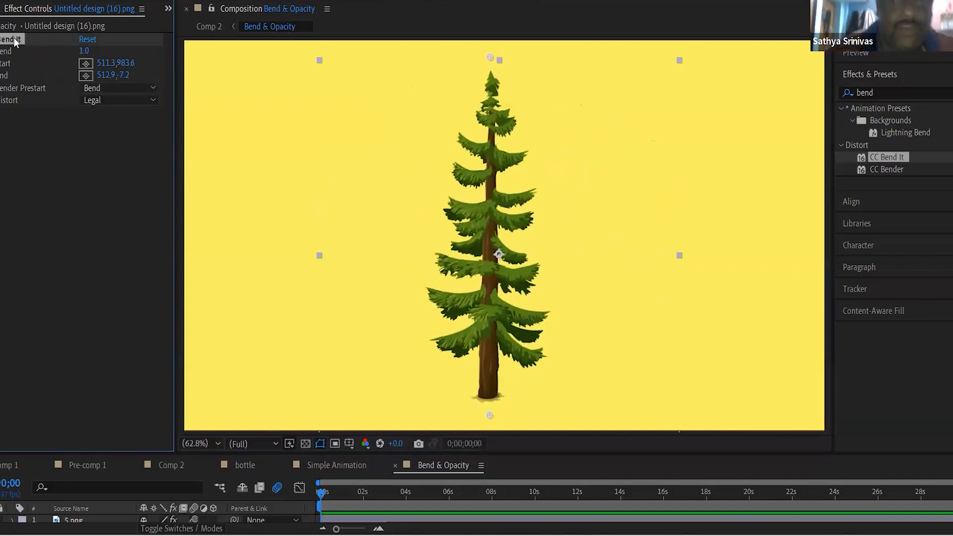
{"action": "key", "text": "Delete"}
- Apply CC Bender to the tree layer, set its style to Marilyn and try out the bend amount
{"action": "left_click_drag", "start_coordinate": [873, 178], "coordinate": [510, 198]}
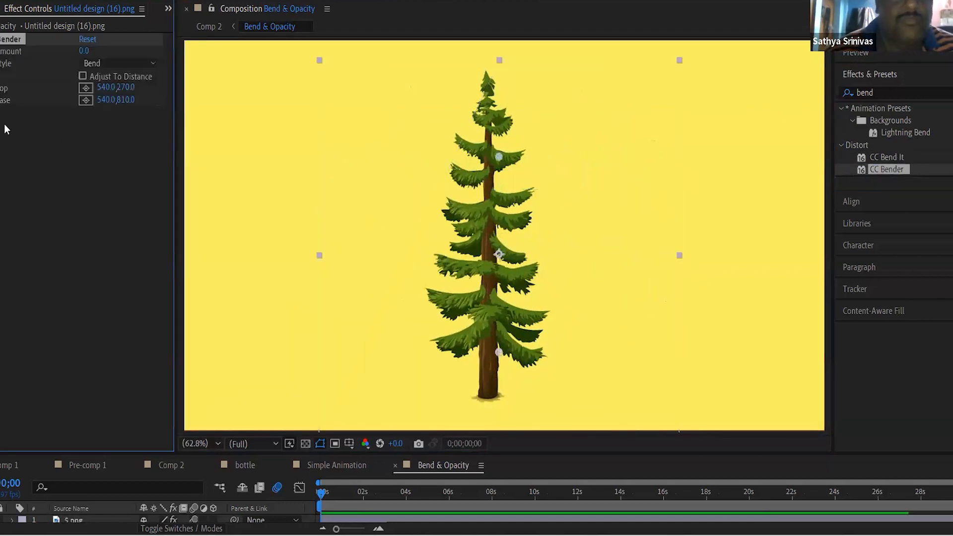
{"action": "left_click", "coordinate": [100, 61]}
{"action": "left_click", "coordinate": [111, 93]}
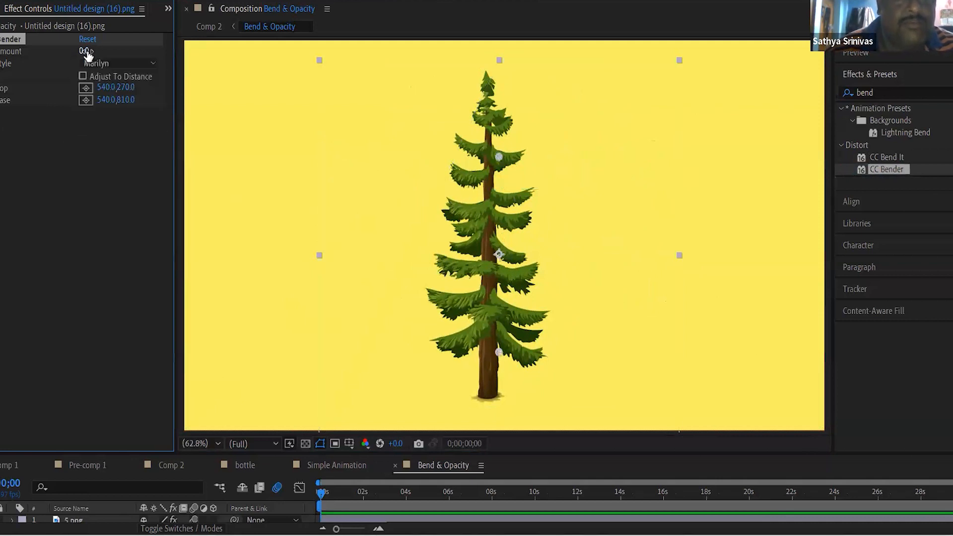
{"action": "mouse_move", "coordinate": [115, 61]}
{"action": "left_mouse_down"}
{"action": "mouse_move", "coordinate": [85, 60]}
{"action": "mouse_move", "coordinate": [100, 64]}
{"action": "left_mouse_up"}
{"action": "key", "text": "ctrl+z"}
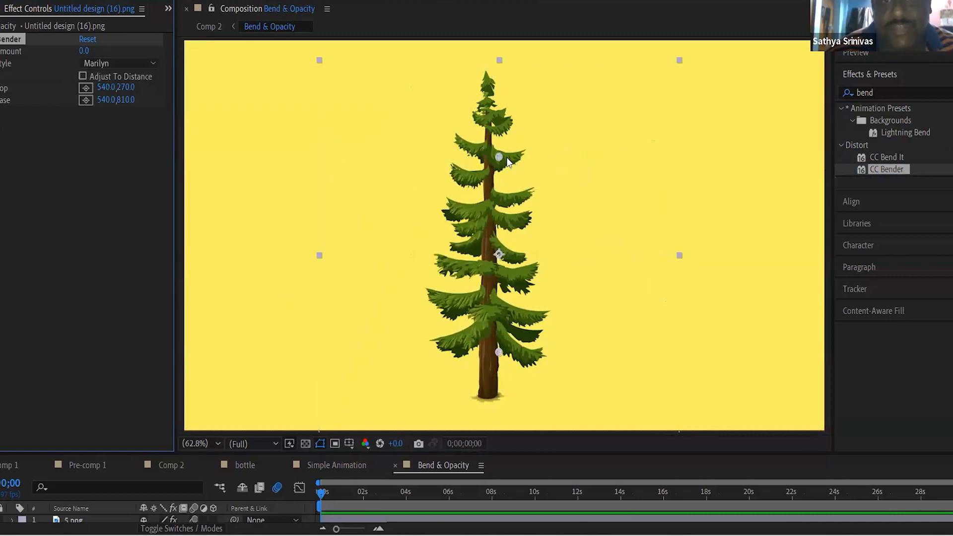
- Place CC Bender's Top above the treetop at about 505.0, -2.4 and Base below the trunk at about 511.3, 975.7, and try out the amount
{"action": "left_click_drag", "start_coordinate": [495, 126], "coordinate": [494, 101]}
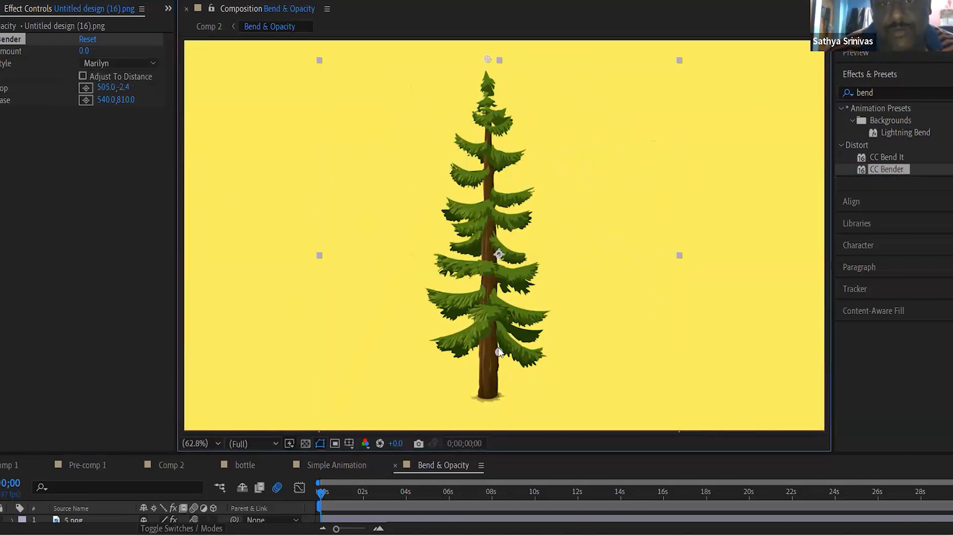
{"action": "left_click_drag", "start_coordinate": [487, 373], "coordinate": [489, 412]}
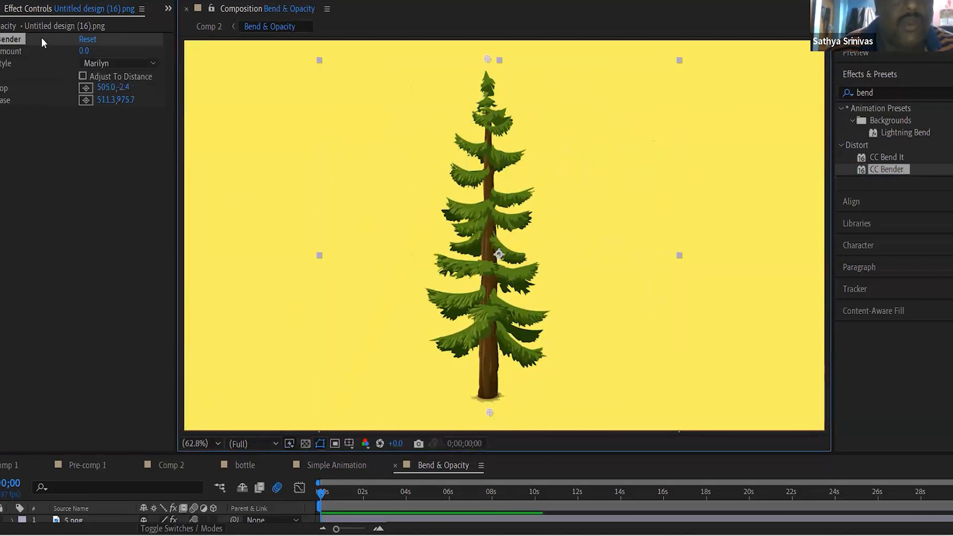
{"action": "mouse_move", "coordinate": [83, 52]}
{"action": "left_mouse_down"}
{"action": "mouse_move", "coordinate": [102, 53]}
{"action": "mouse_move", "coordinate": [79, 53]}
{"action": "mouse_move", "coordinate": [69, 63]}
{"action": "mouse_move", "coordinate": [77, 62]}
{"action": "left_mouse_up"}
{"action": "key", "text": "ctrl+z"}
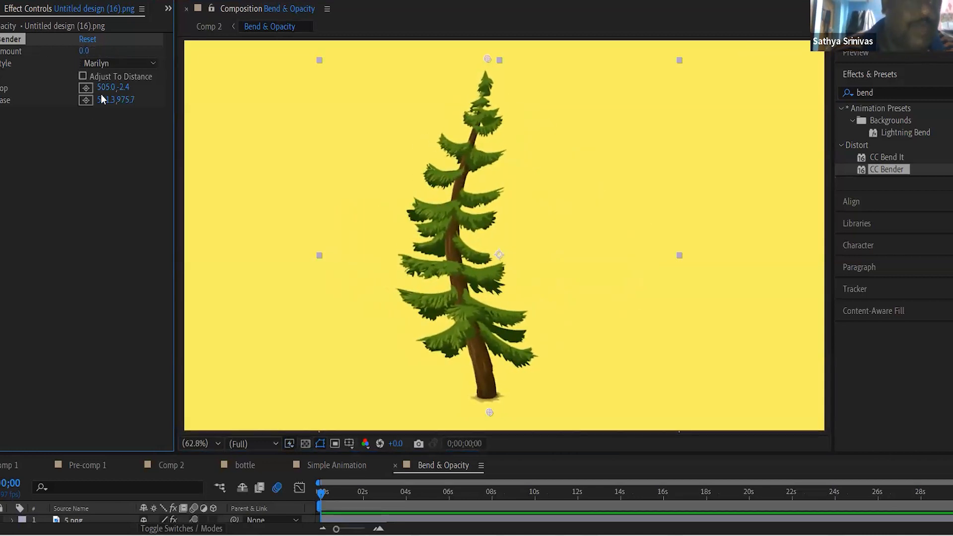
- Try out CC Bender's amount with the Bend style and remove the effect from the tree layer
{"action": "left_click", "coordinate": [106, 63]}
{"action": "left_click", "coordinate": [99, 73]}
{"action": "left_click_drag", "start_coordinate": [85, 51], "coordinate": [43, 108]}
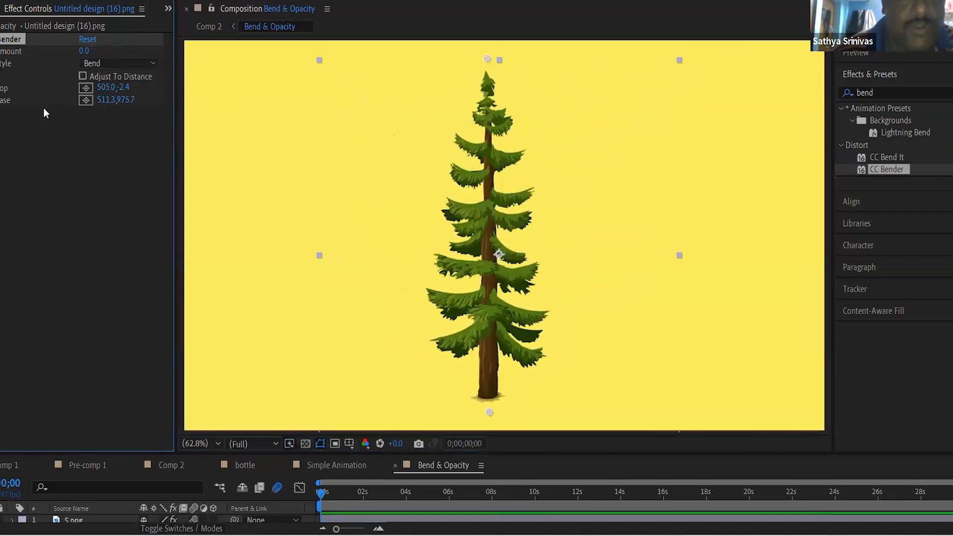
{"action": "left_click", "coordinate": [73, 252]}
{"action": "left_click", "coordinate": [16, 38]}
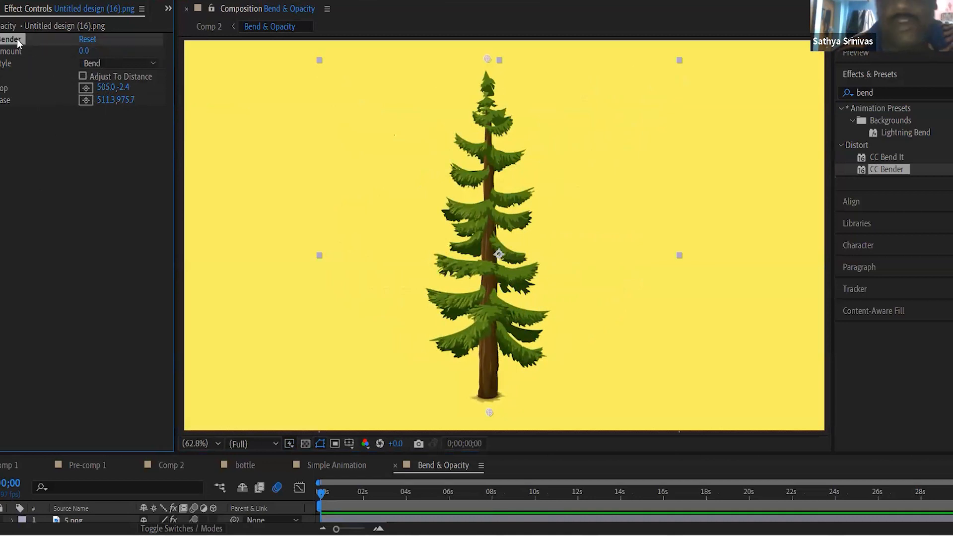
{"action": "key", "text": "Delete"}
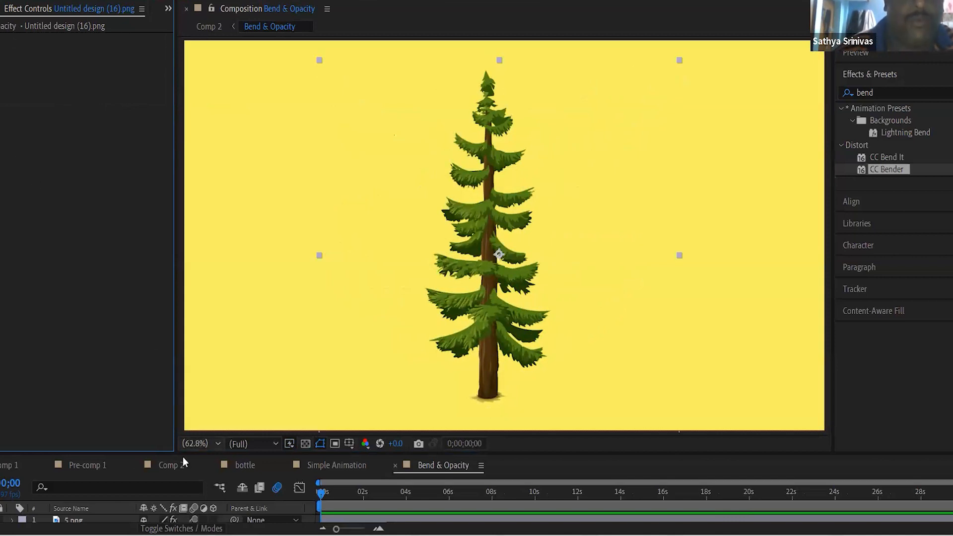
- Enlarge the timeline area and switch from the Bend & Opacity composition to Comp 2
{"action": "left_click_drag", "start_coordinate": [184, 454], "coordinate": [201, 281]}
{"action": "left_click", "coordinate": [337, 294]}
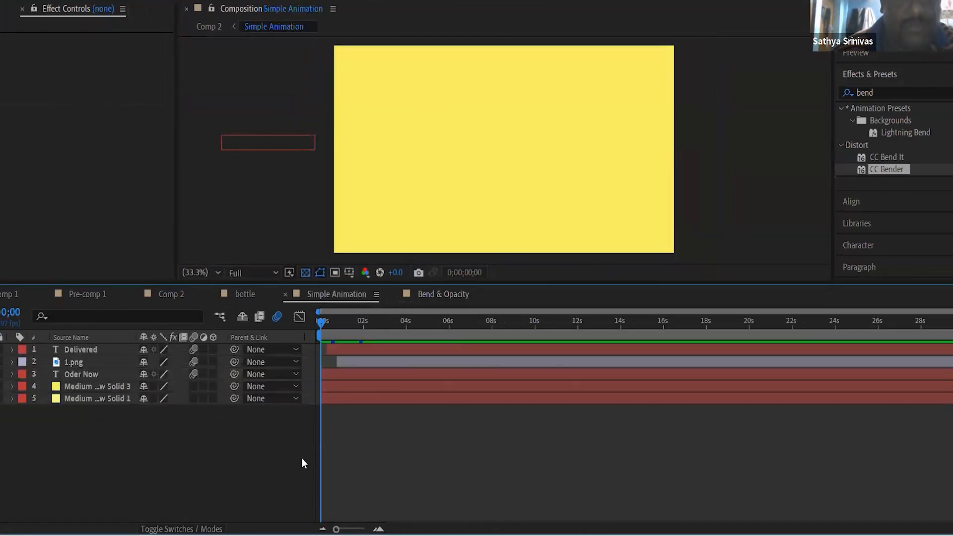
{"action": "left_click", "coordinate": [168, 300]}
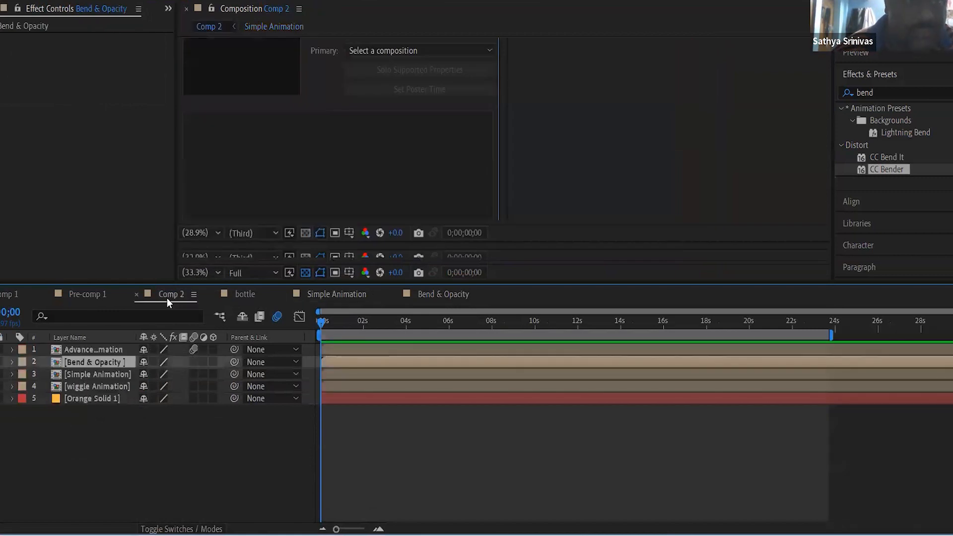
- Preview the chips animation in Comp 2 from 0;00;01;25 and move the current time to 0;00;01;13
{"action": "key", "text": "space"}
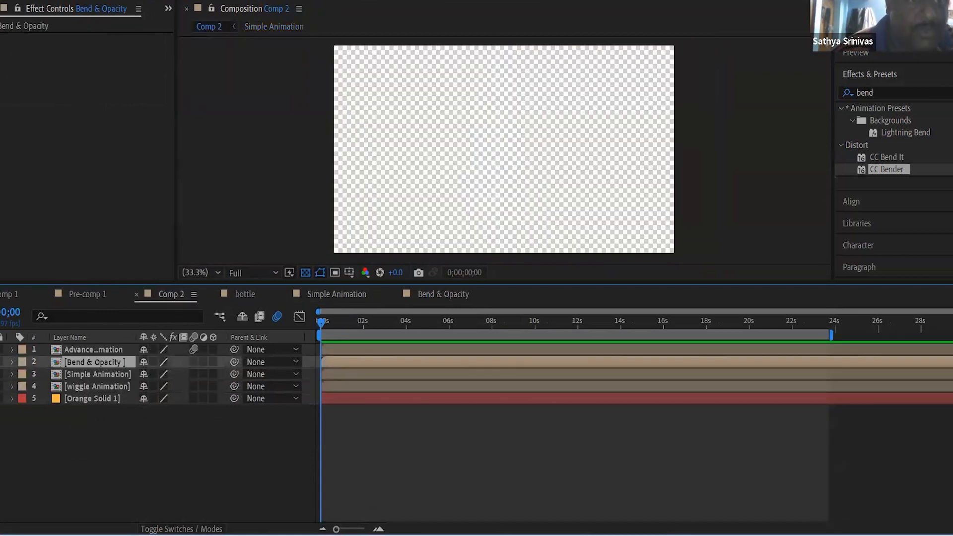
{"action": "left_click_drag", "start_coordinate": [320, 324], "coordinate": [359, 359]}
{"action": "left_click", "coordinate": [396, 446]}
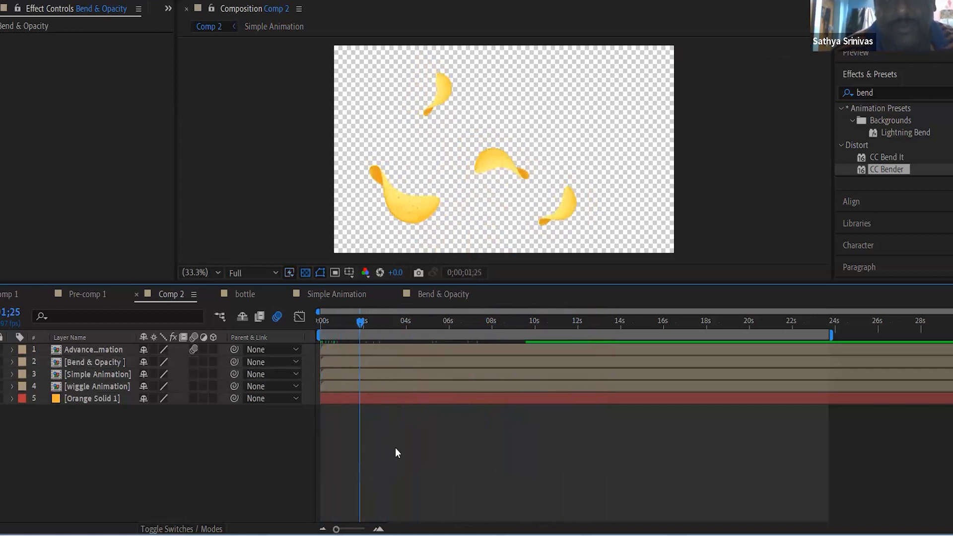
{"action": "key", "text": "space"}
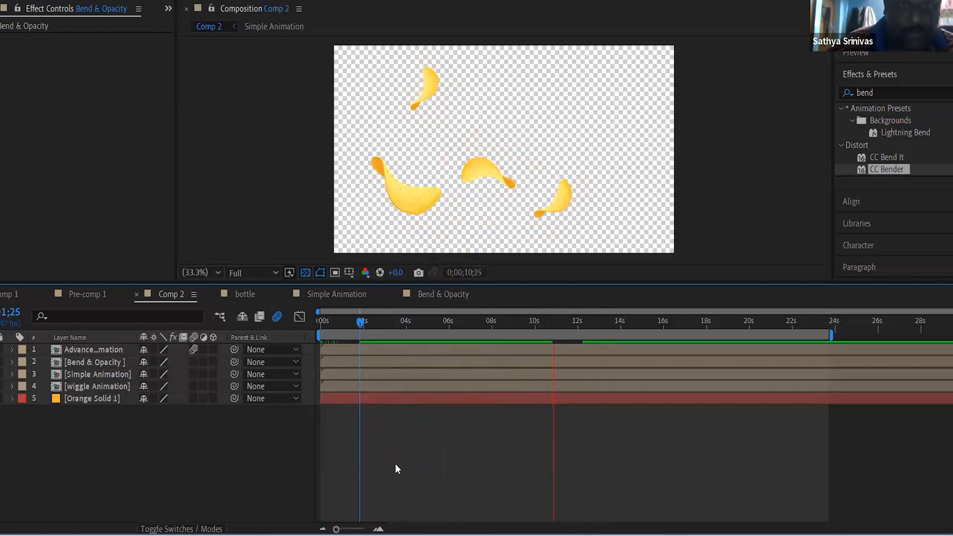
{"action": "mouse_move", "coordinate": [337, 321]}
{"action": "left_mouse_down"}
{"action": "mouse_move", "coordinate": [362, 324]}
{"action": "mouse_move", "coordinate": [350, 327]}
{"action": "left_mouse_up"}
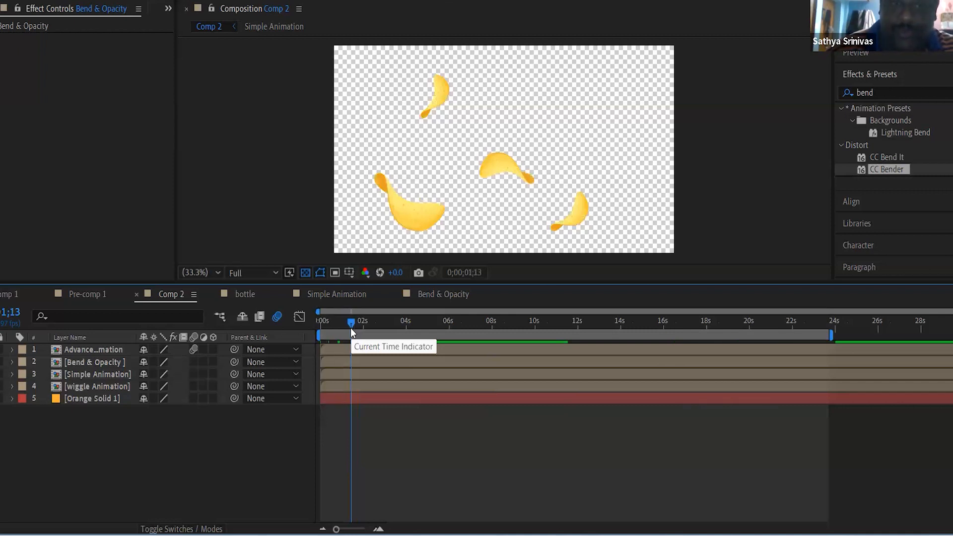
- Open the nested wiggle Animation composition from its layer in Comp 2
{"action": "left_click", "coordinate": [11, 386]}
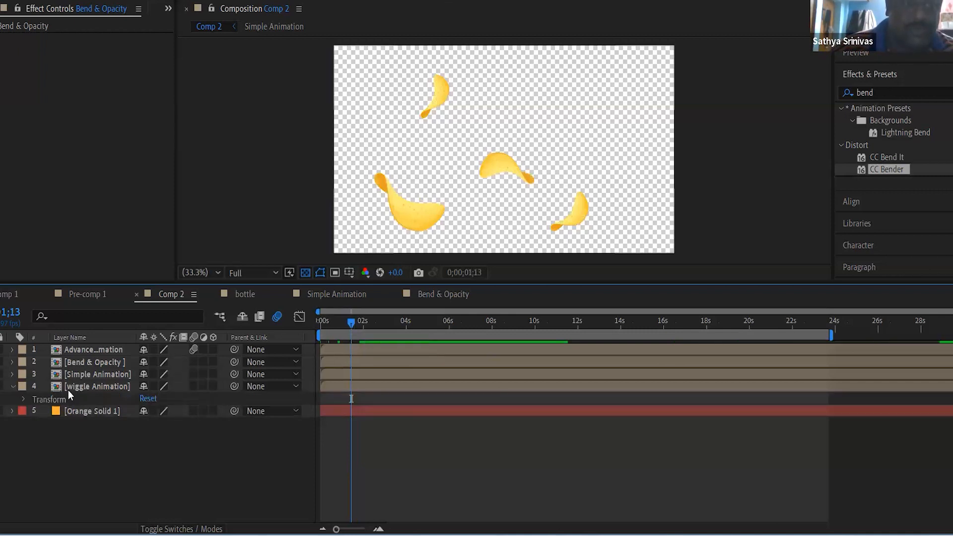
{"action": "left_click", "coordinate": [76, 386]}
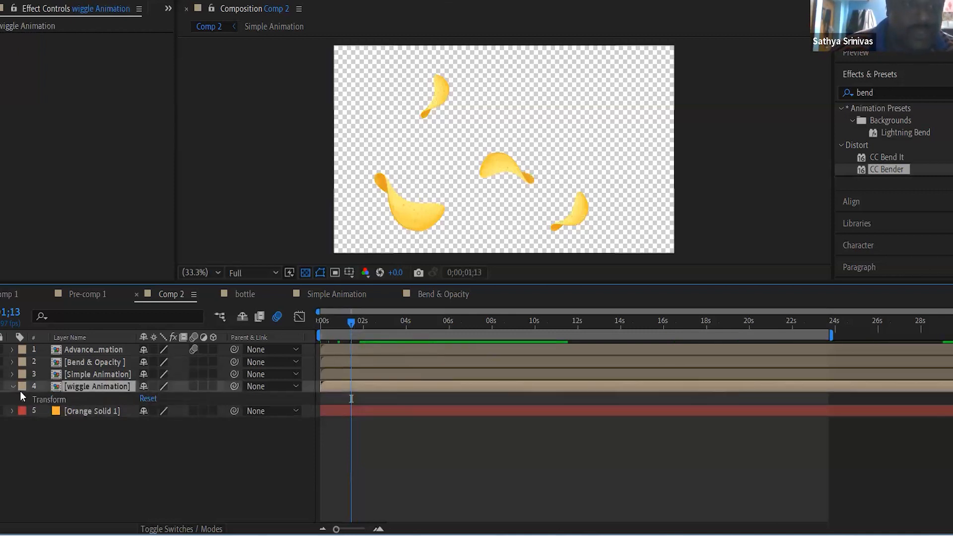
{"action": "double_click", "coordinate": [53, 387]}
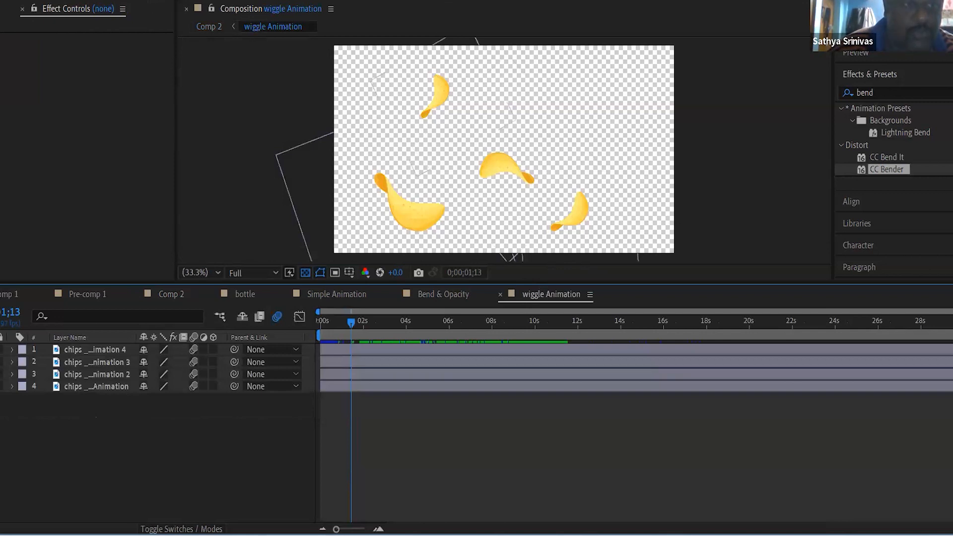
- Remove all Position keyframes from the lowest chips layer in the wiggle Animation composition
{"action": "left_click", "coordinate": [72, 387]}
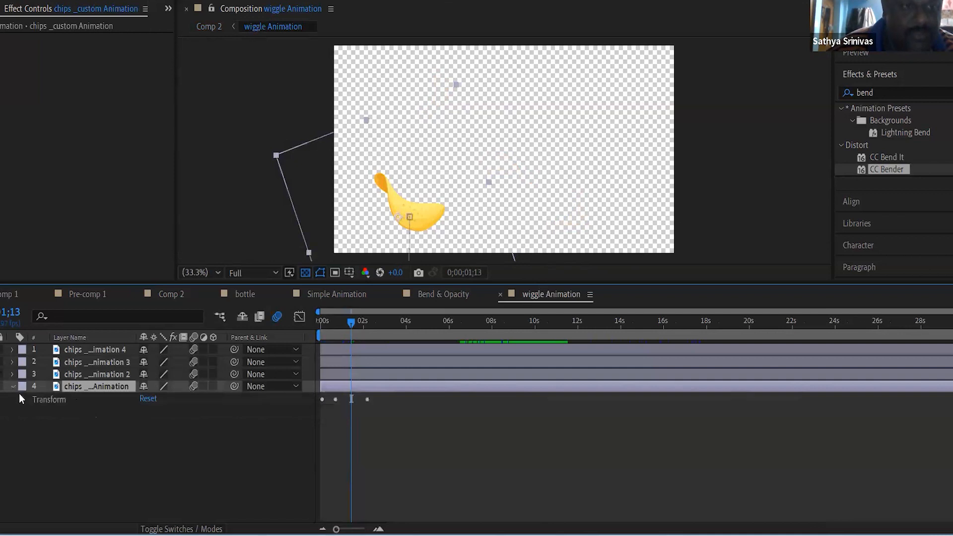
{"action": "left_click", "coordinate": [24, 400]}
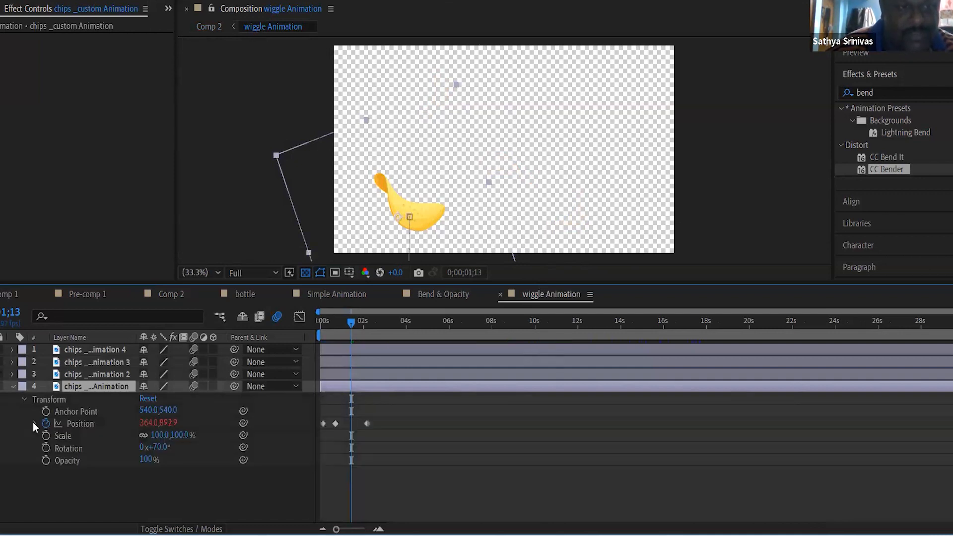
{"action": "left_click_drag", "start_coordinate": [388, 415], "coordinate": [321, 441]}
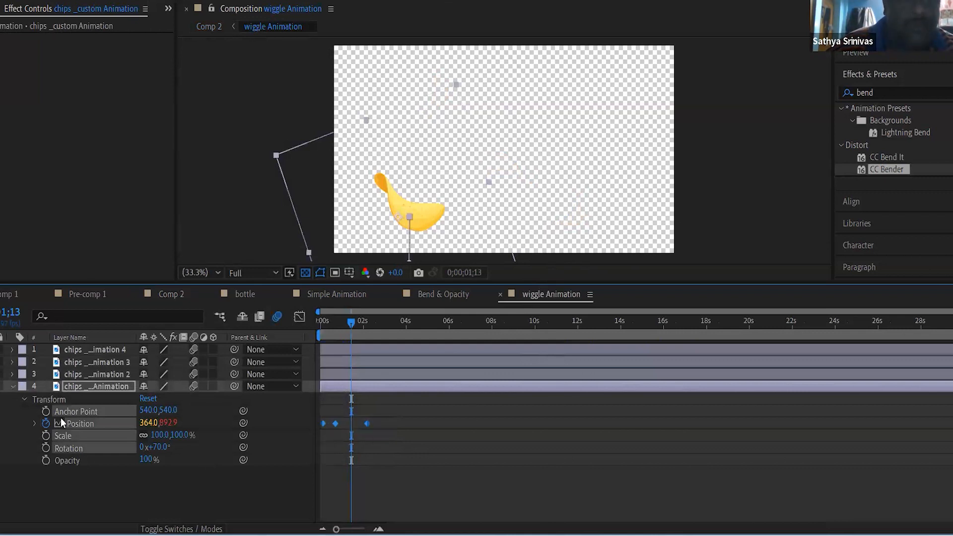
{"action": "left_click", "coordinate": [46, 423]}
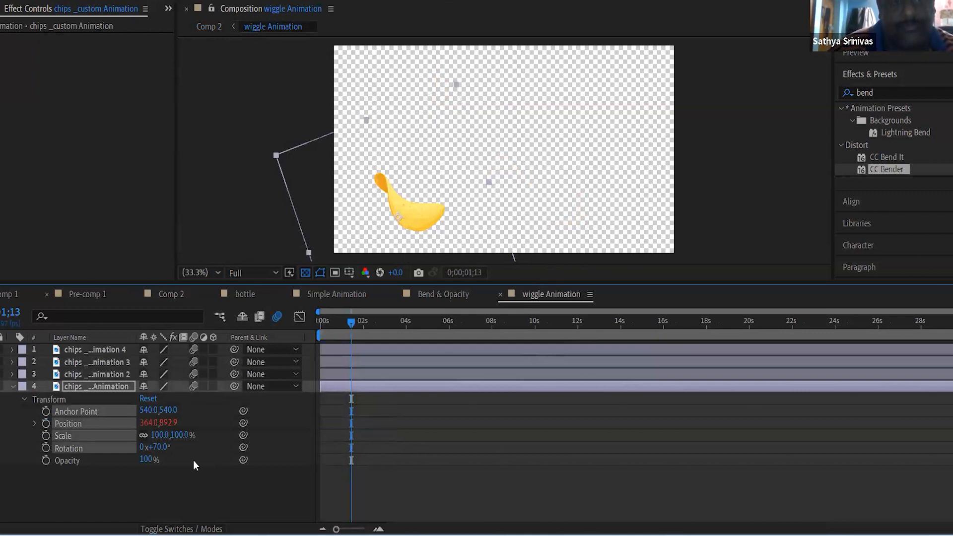
{"action": "left_click", "coordinate": [13, 387]}
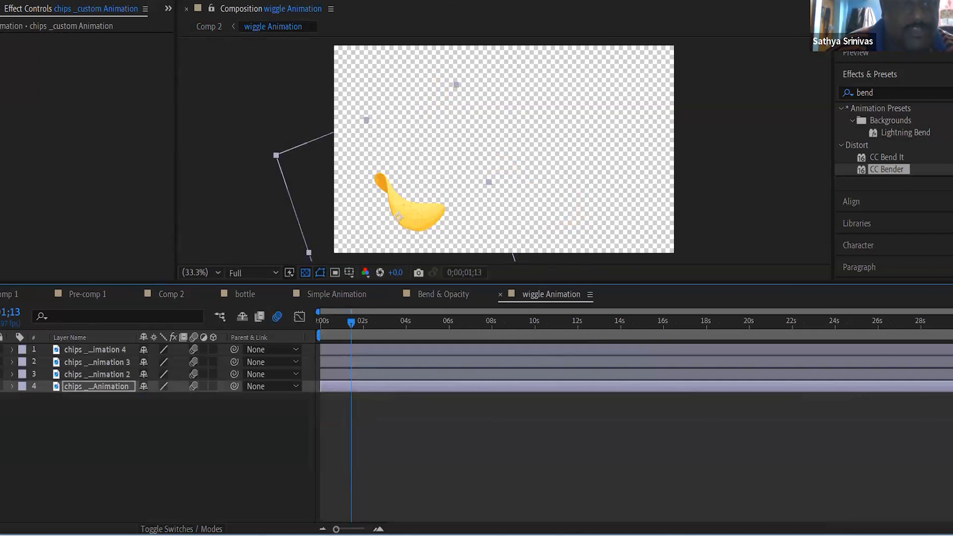
- Delete the chips Animation 2, 3 and 4 layers, keeping only the original chips layer
{"action": "left_click", "coordinate": [119, 350]}
{"action": "left_click", "coordinate": [114, 377], "text": "shift"}
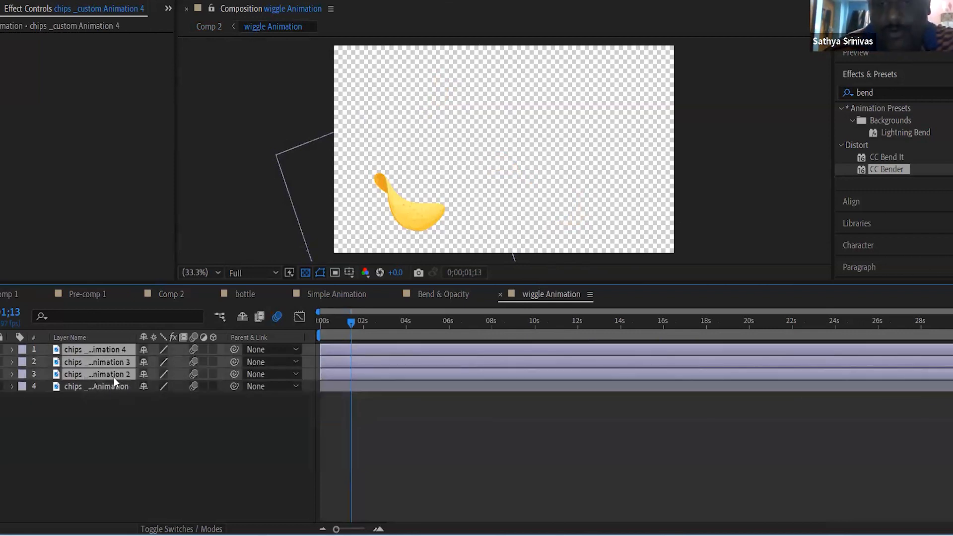
{"action": "key", "text": "Delete"}
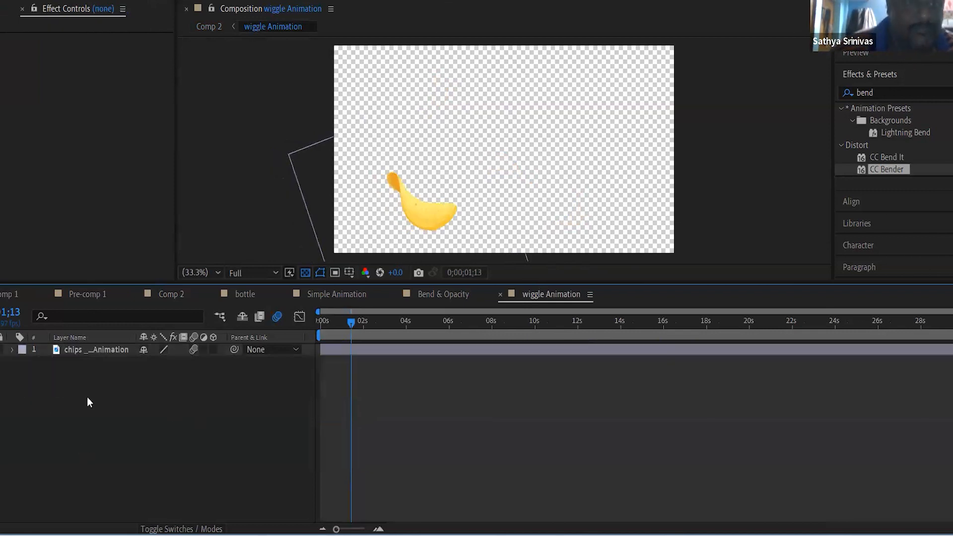
- Reveal the remaining chips layer's Position expression and open it for editing
{"action": "left_click", "coordinate": [93, 350]}
{"action": "left_click", "coordinate": [13, 349]}
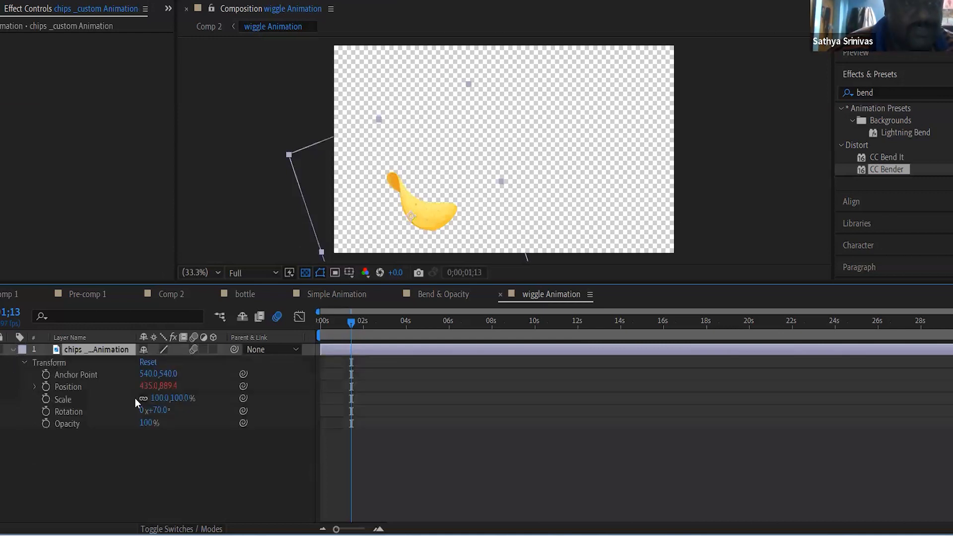
{"action": "left_click", "coordinate": [35, 387]}
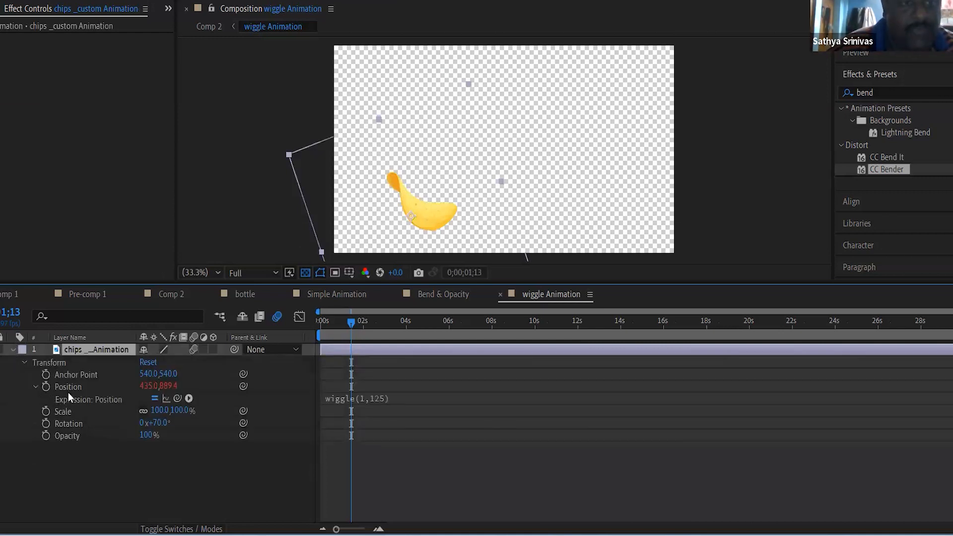
{"action": "left_click", "coordinate": [358, 398]}
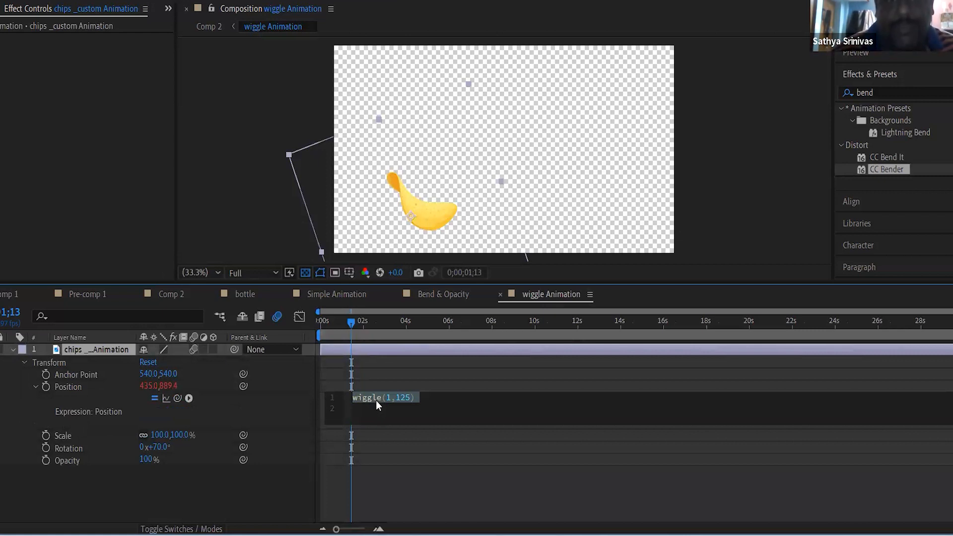
{"action": "left_click", "coordinate": [431, 400]}
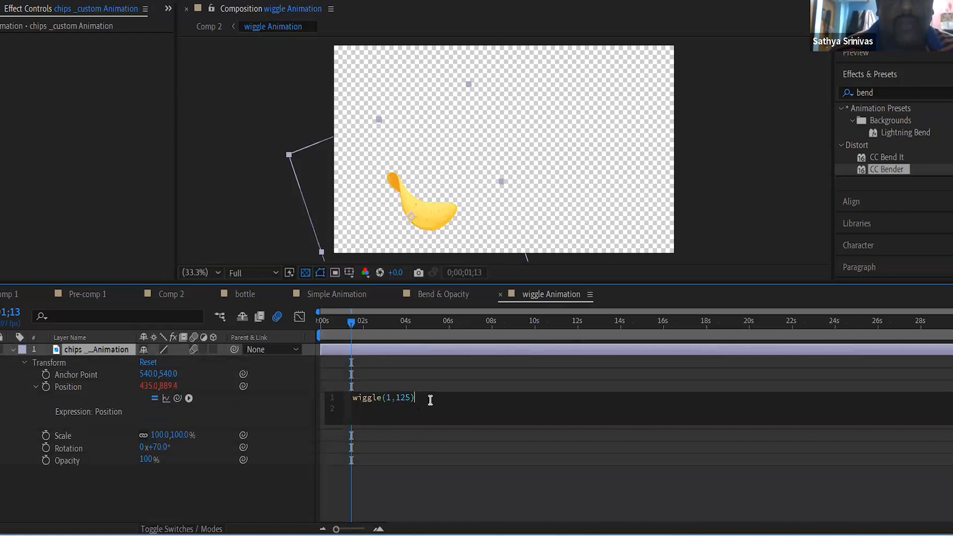
- Rewrite the chips layer's Position expression as wiggle(1,90)
{"action": "left_click_drag", "start_coordinate": [430, 400], "coordinate": [346, 407]}
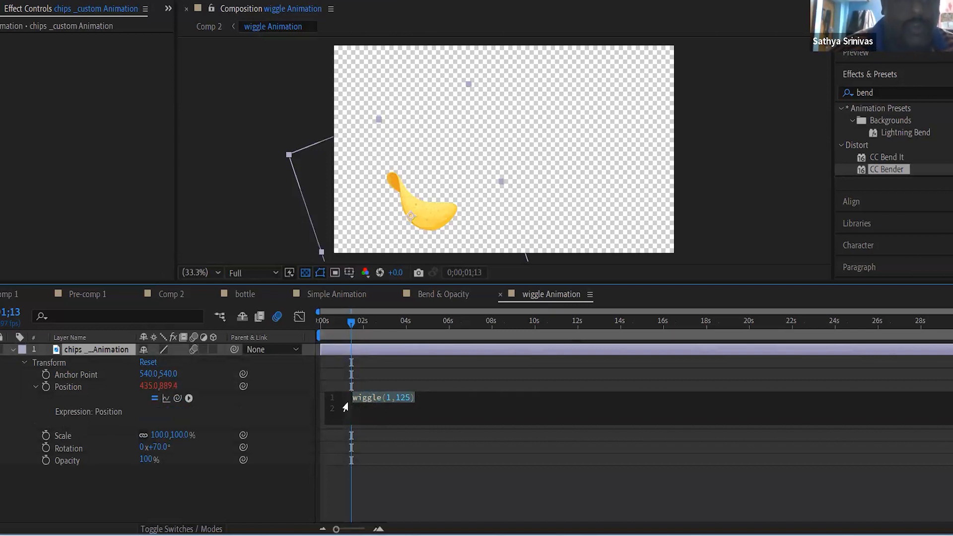
{"action": "key", "text": "BackSpace"}
{"action": "type", "text": "wiggle"}
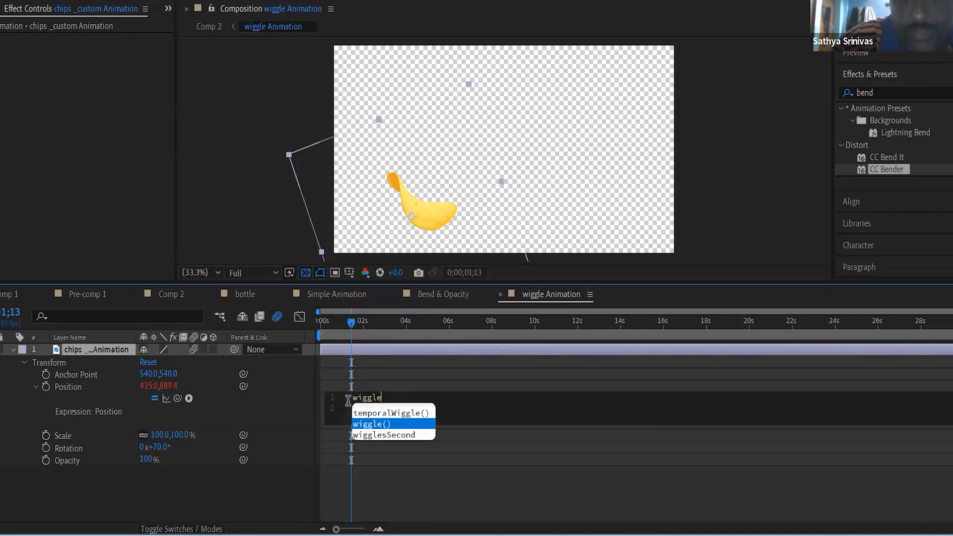
{"action": "key", "text": "Return"}
{"action": "type", "text": "1,"}
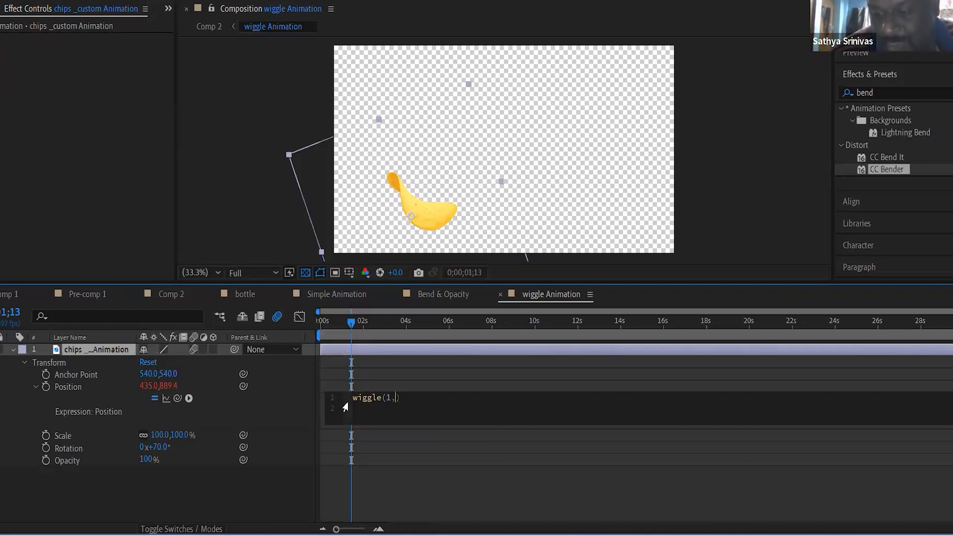
{"action": "type", "text": "90"}
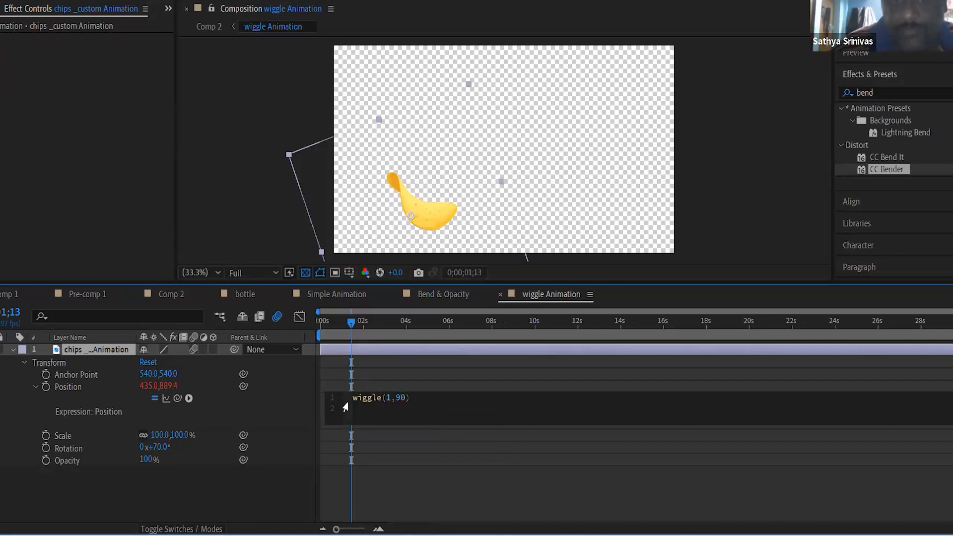
{"action": "key", "text": "Return"}
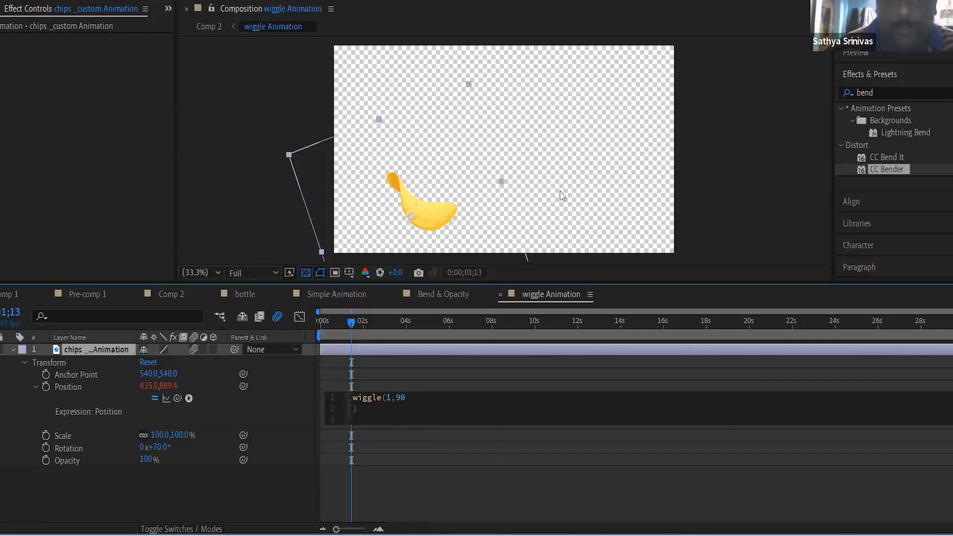
{"action": "key", "text": "BackSpace"}
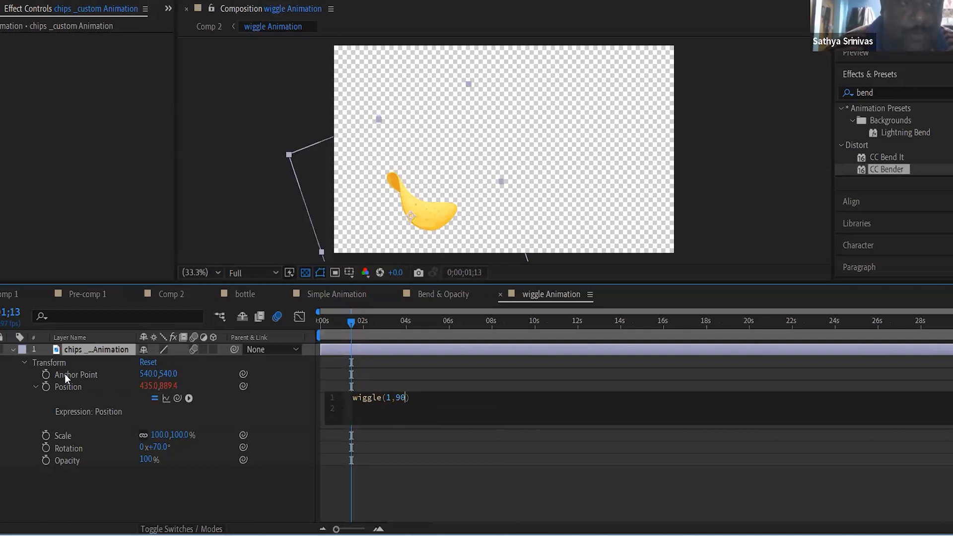
{"action": "left_click", "coordinate": [448, 383]}
- Preview the chip's wiggle motion from the start of the composition
{"action": "left_click_drag", "start_coordinate": [351, 323], "coordinate": [290, 329]}
{"action": "key", "text": "space"}
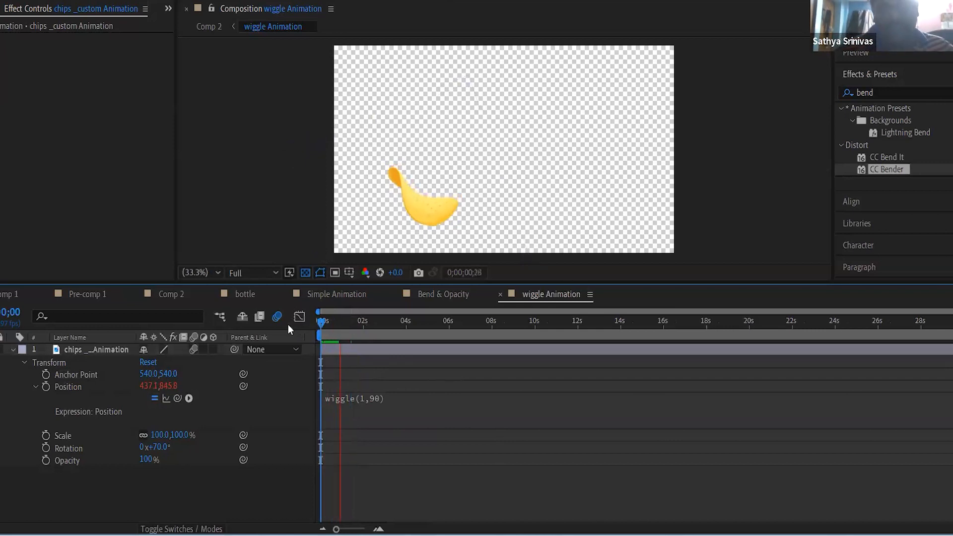